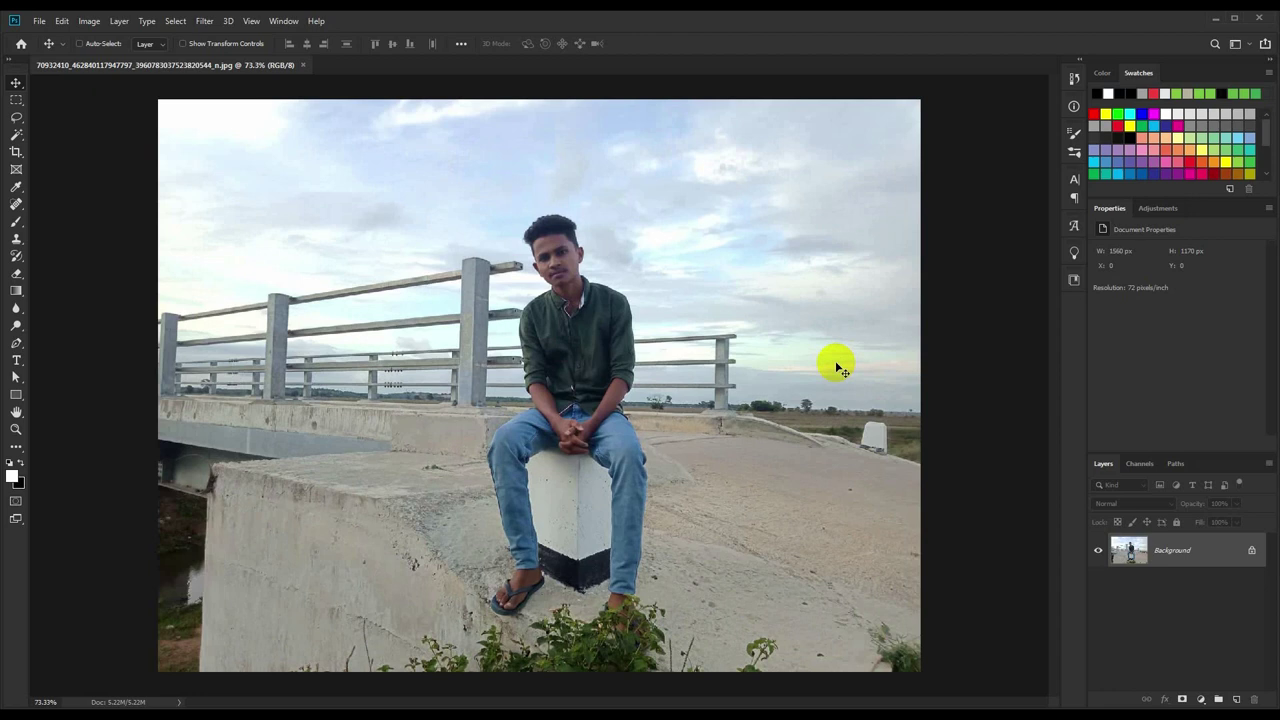
Preview the lost-places graffiti image from the source folder, then return to the portrait.
key("ctrl+minus")
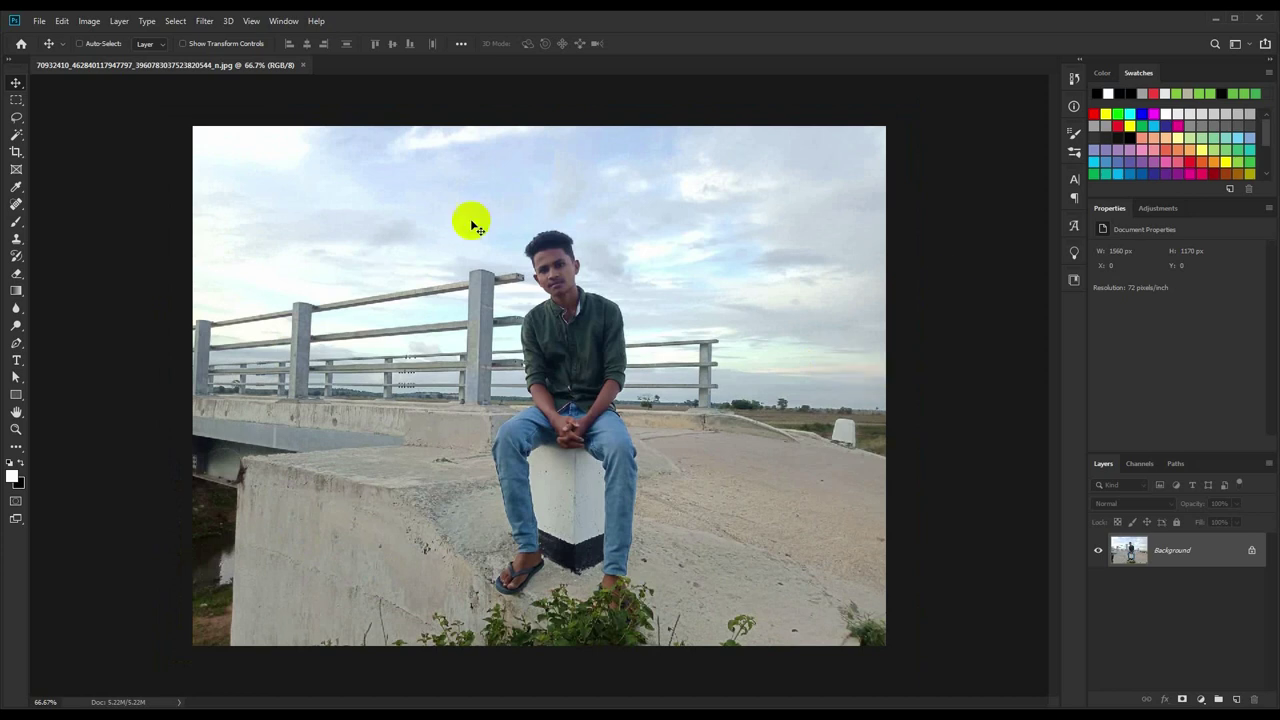
left_click_drag(594, 288, 594, 292)
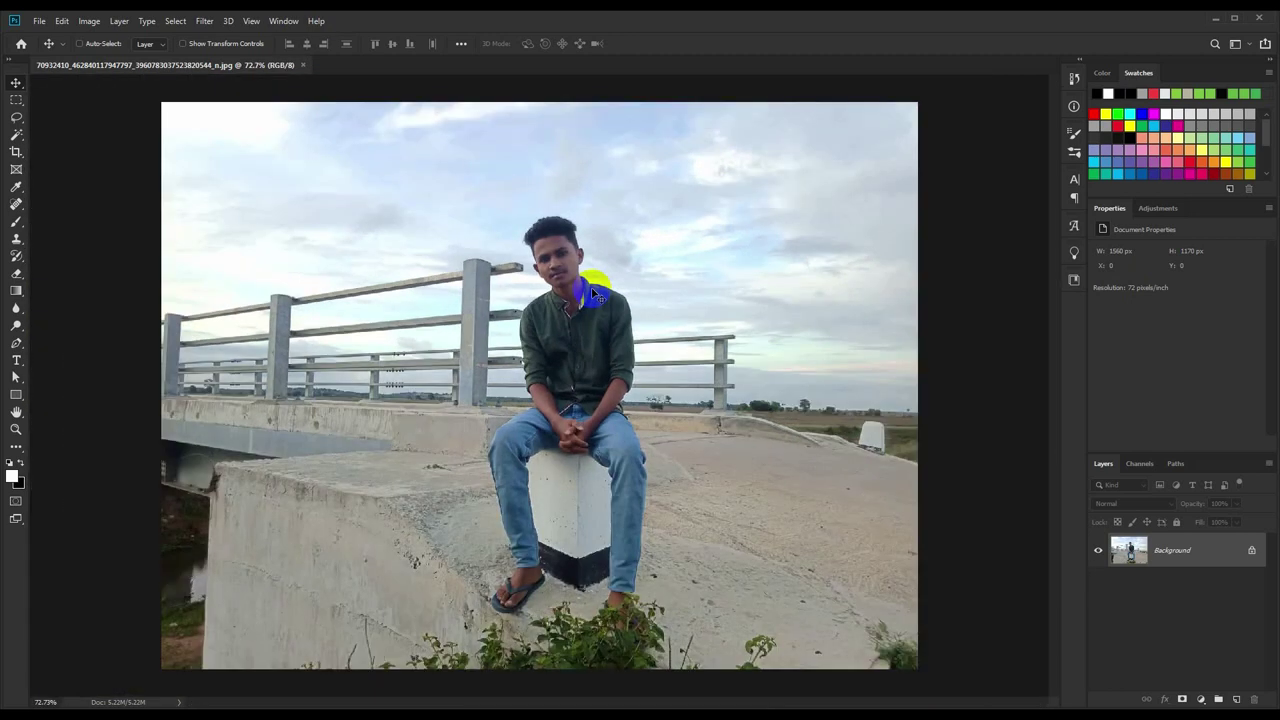
scroll(592, 290, "down", 1)
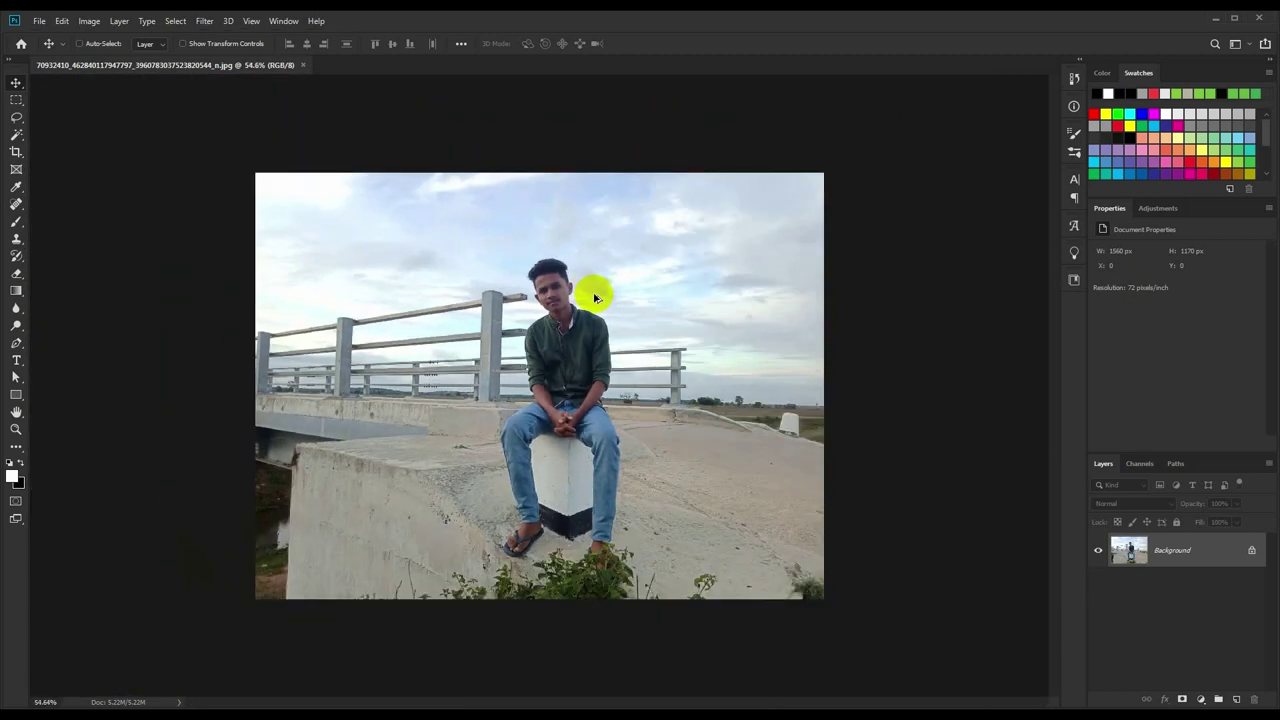
scroll(592, 300, "up", 1)
scroll(600, 306, "down", 1)
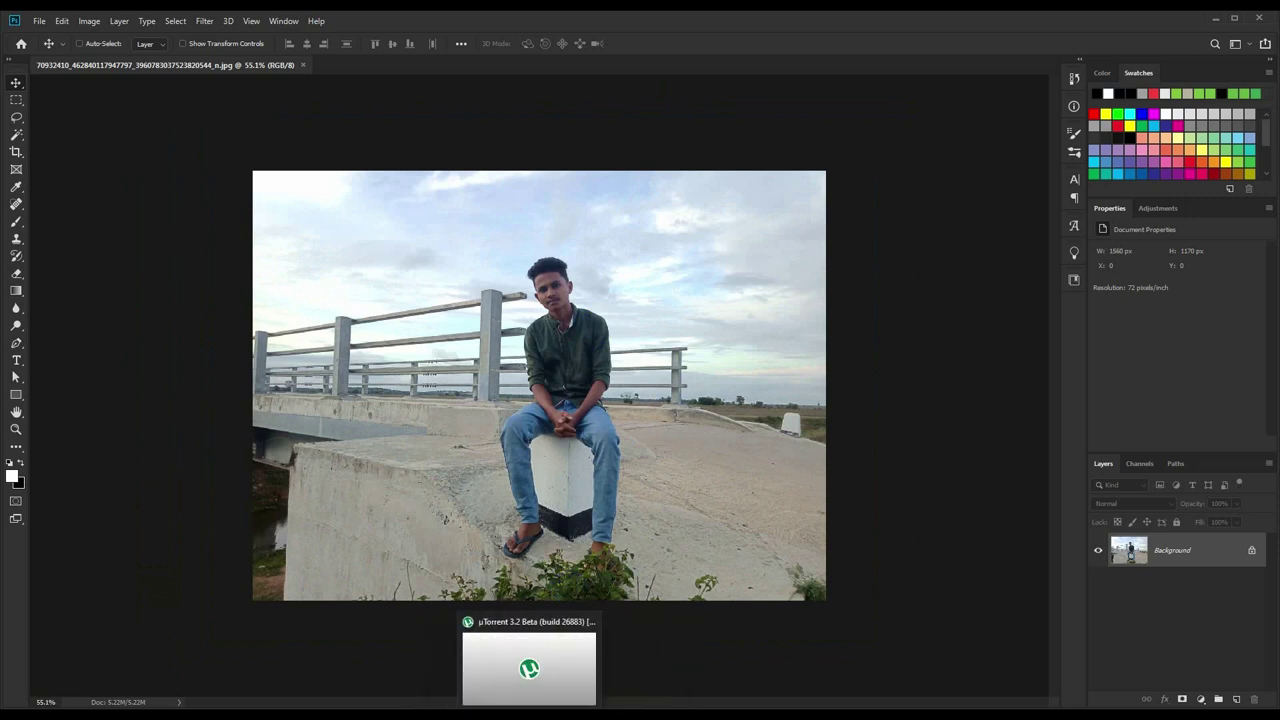
left_click(597, 679)
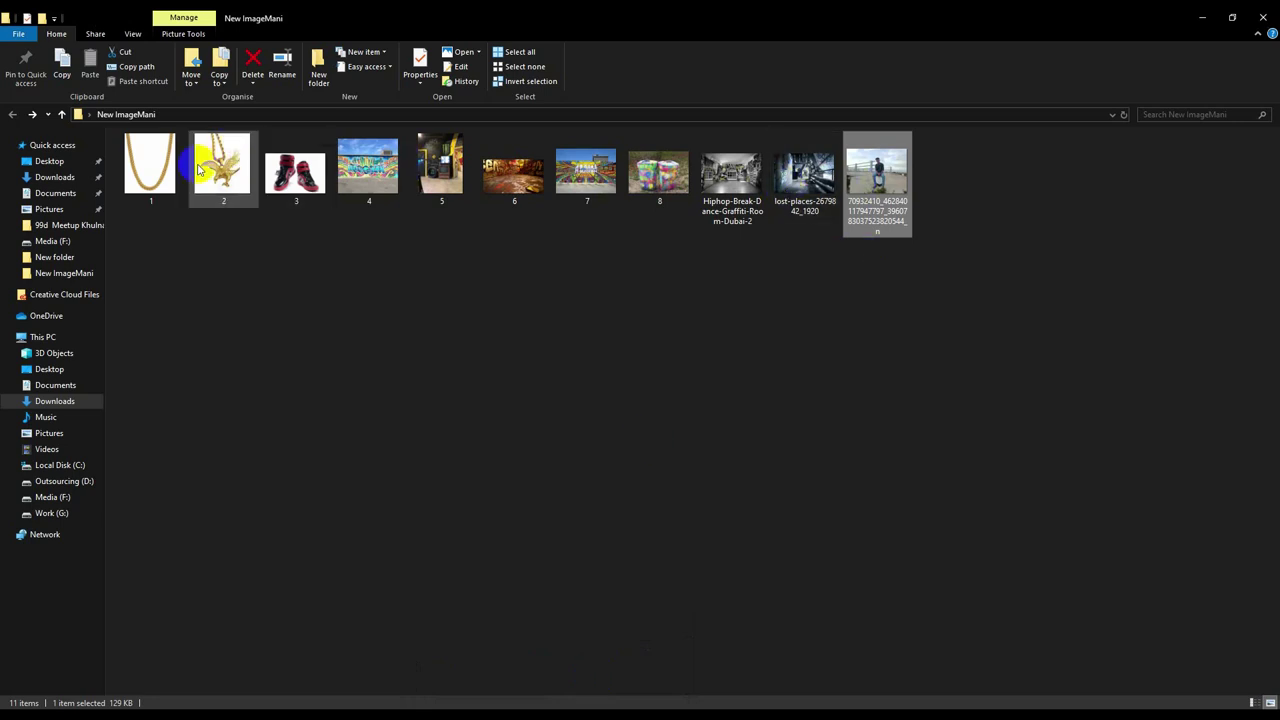
left_click(810, 178)
double_click(810, 178)
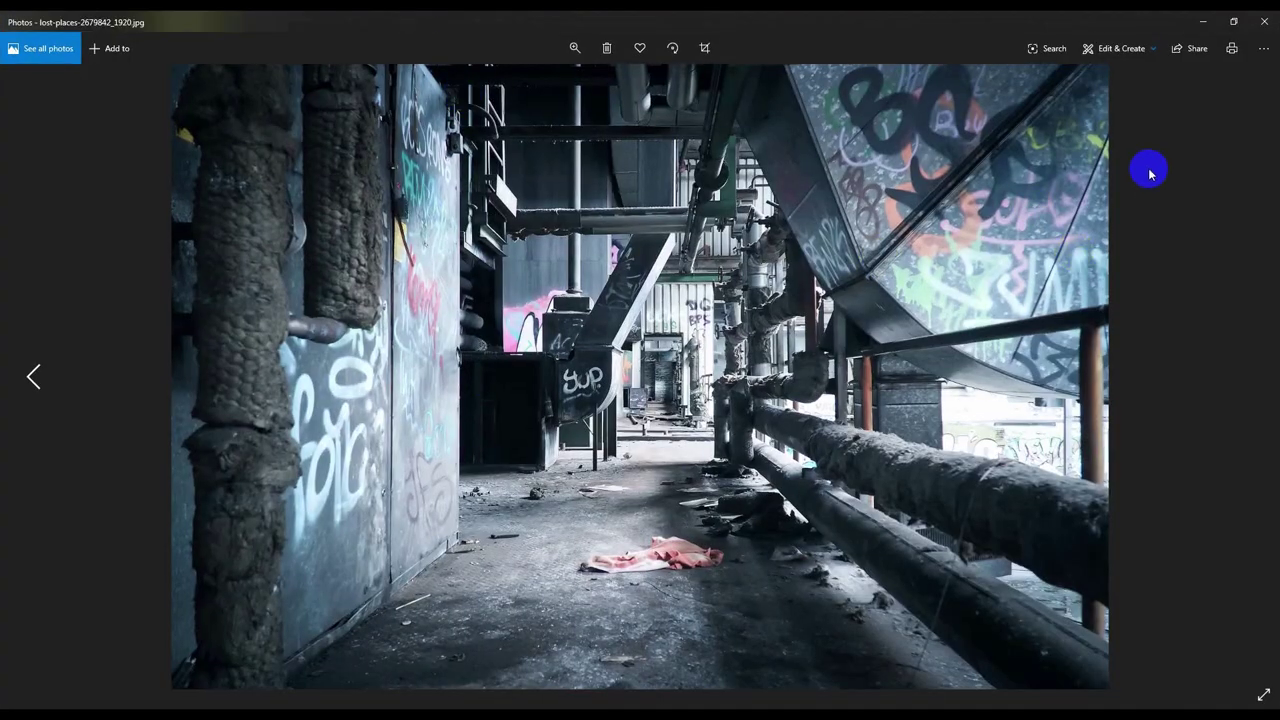
left_click(1264, 21)
left_click(171, 703)
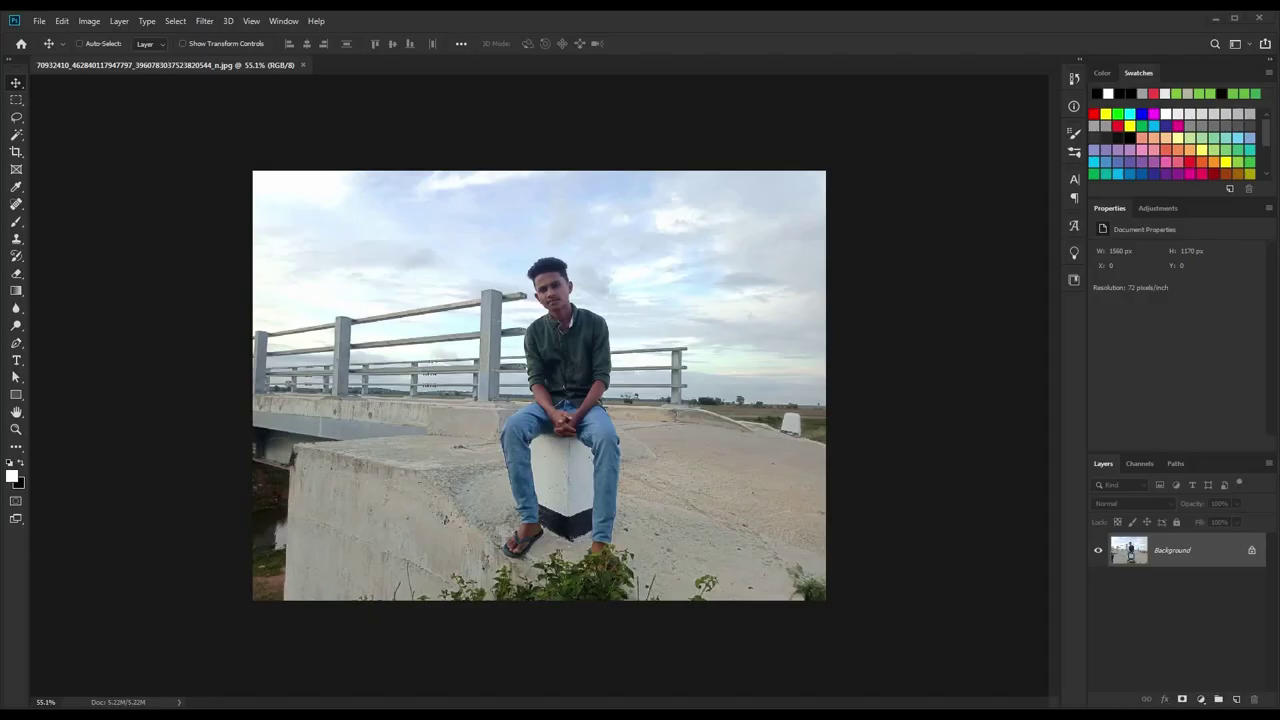
Create a 6 × 6 inch, 300 ppi white document named 'Mix Type Cover'.
left_click(40, 21)
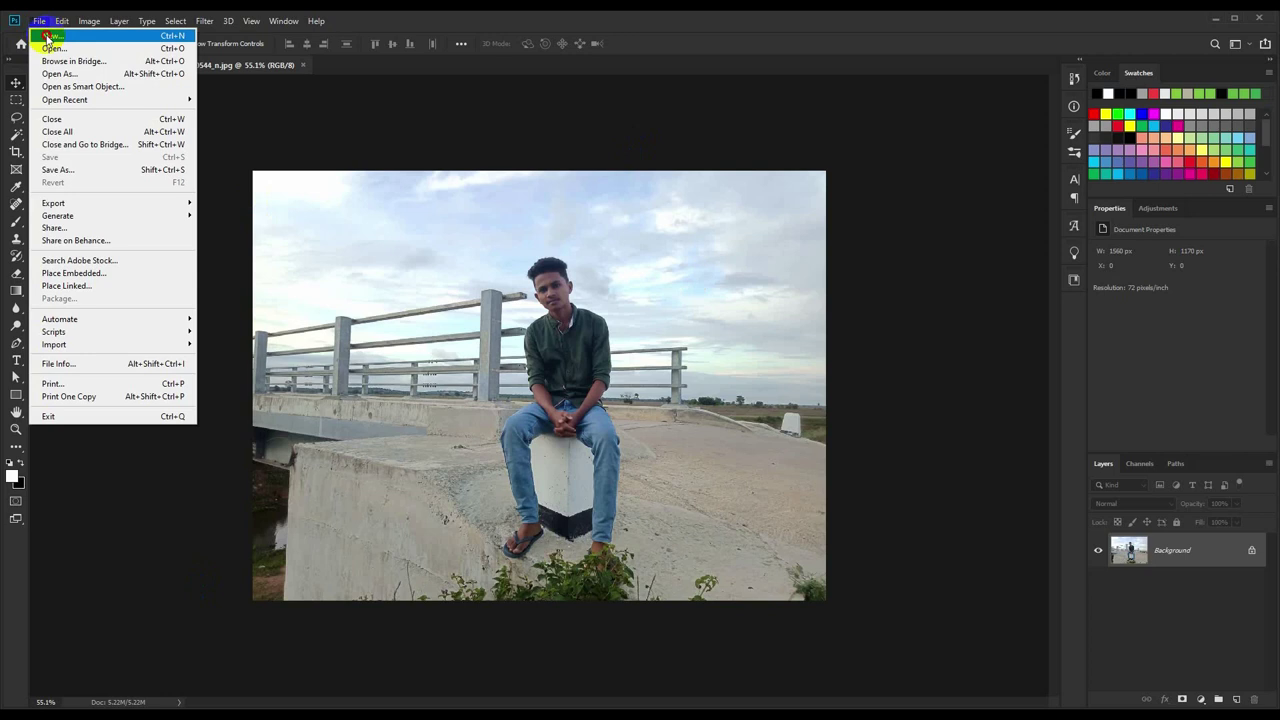
left_click(45, 20)
key("ctrl+n")
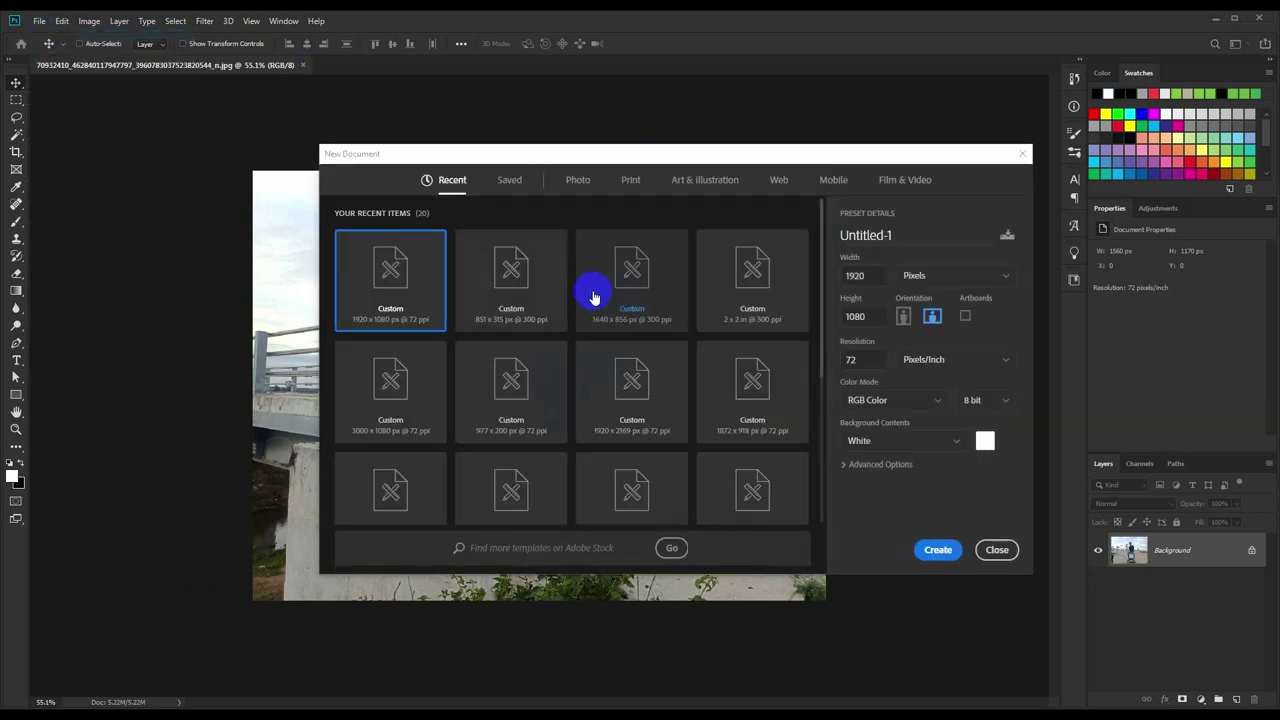
left_click(929, 283)
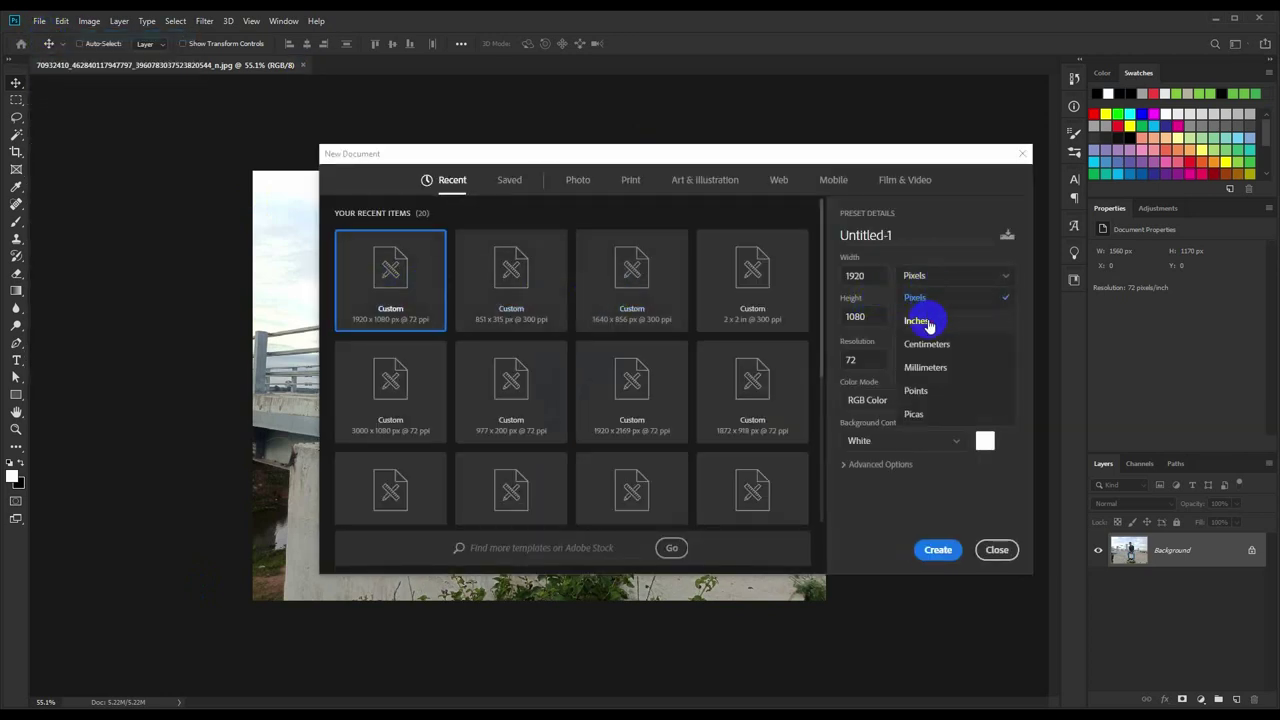
left_click(927, 322)
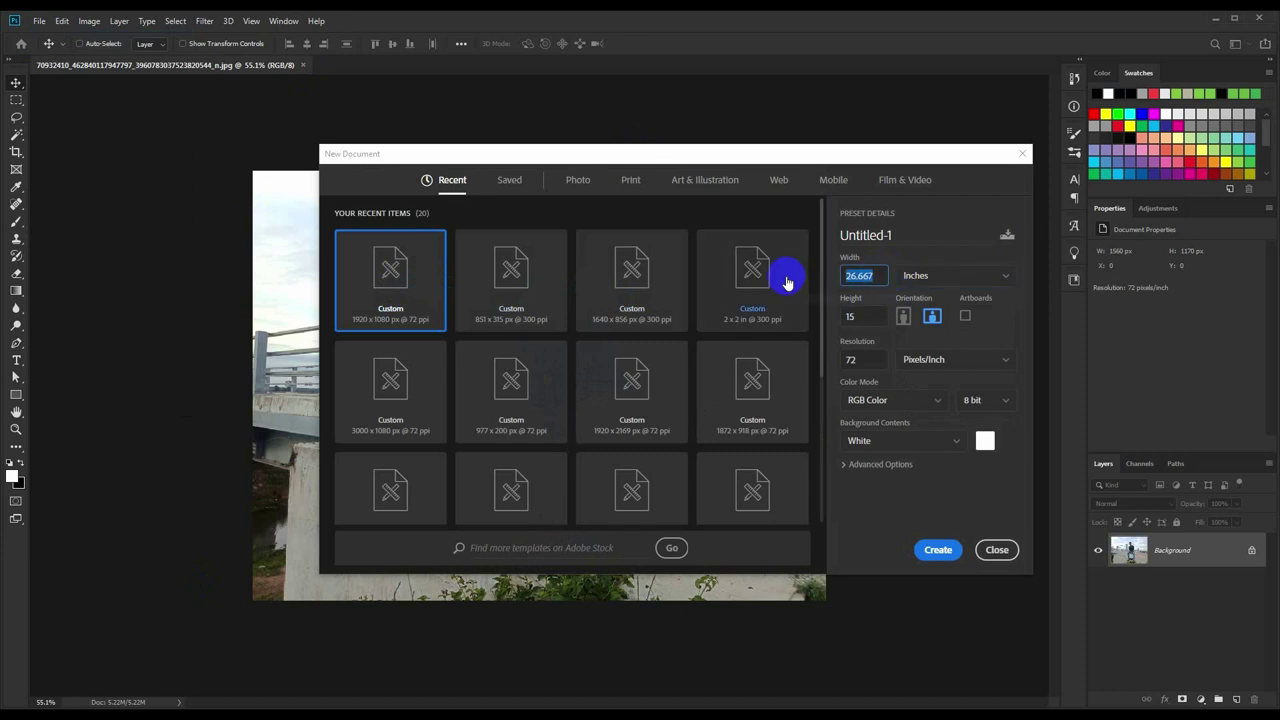
type("6")
key("Tab")
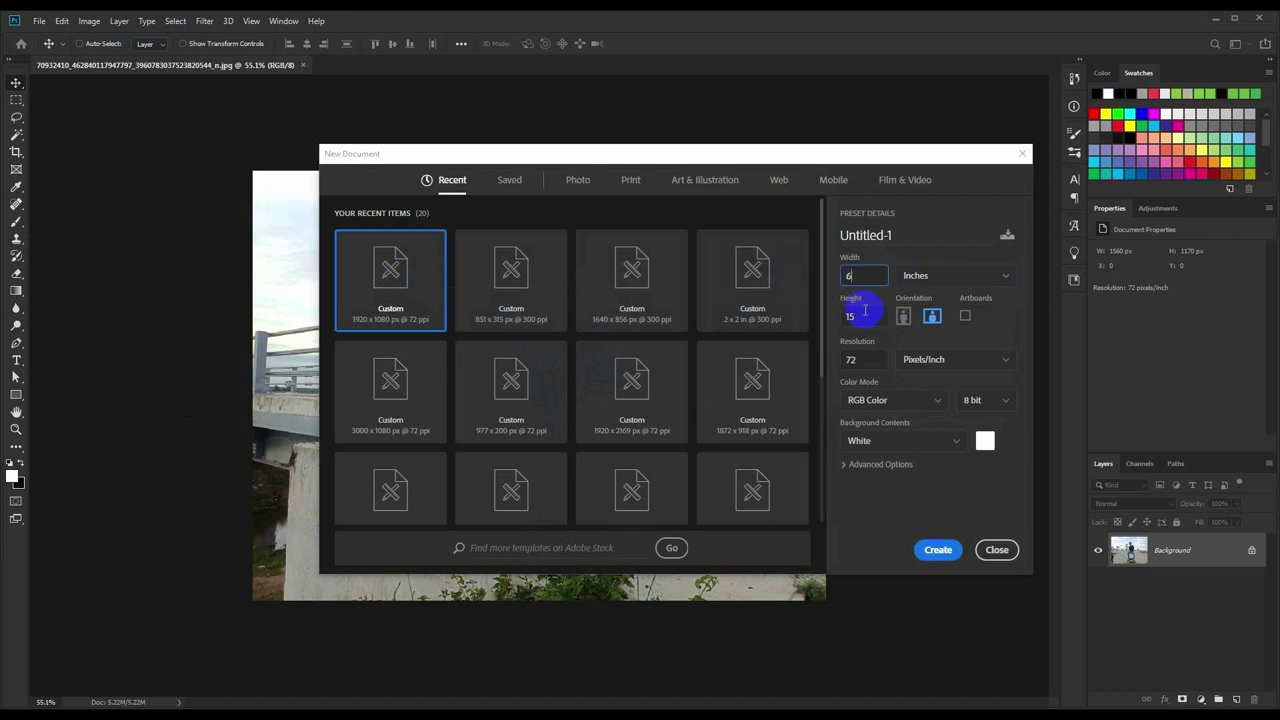
type("6")
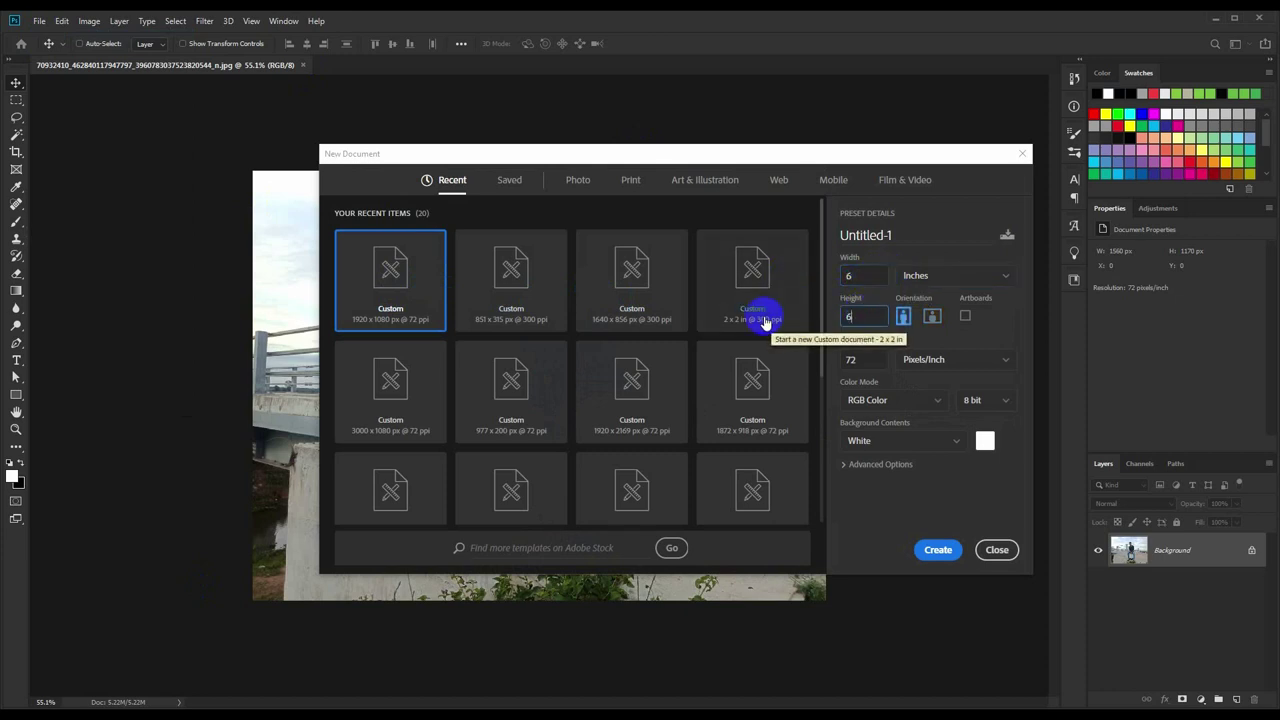
type("3")
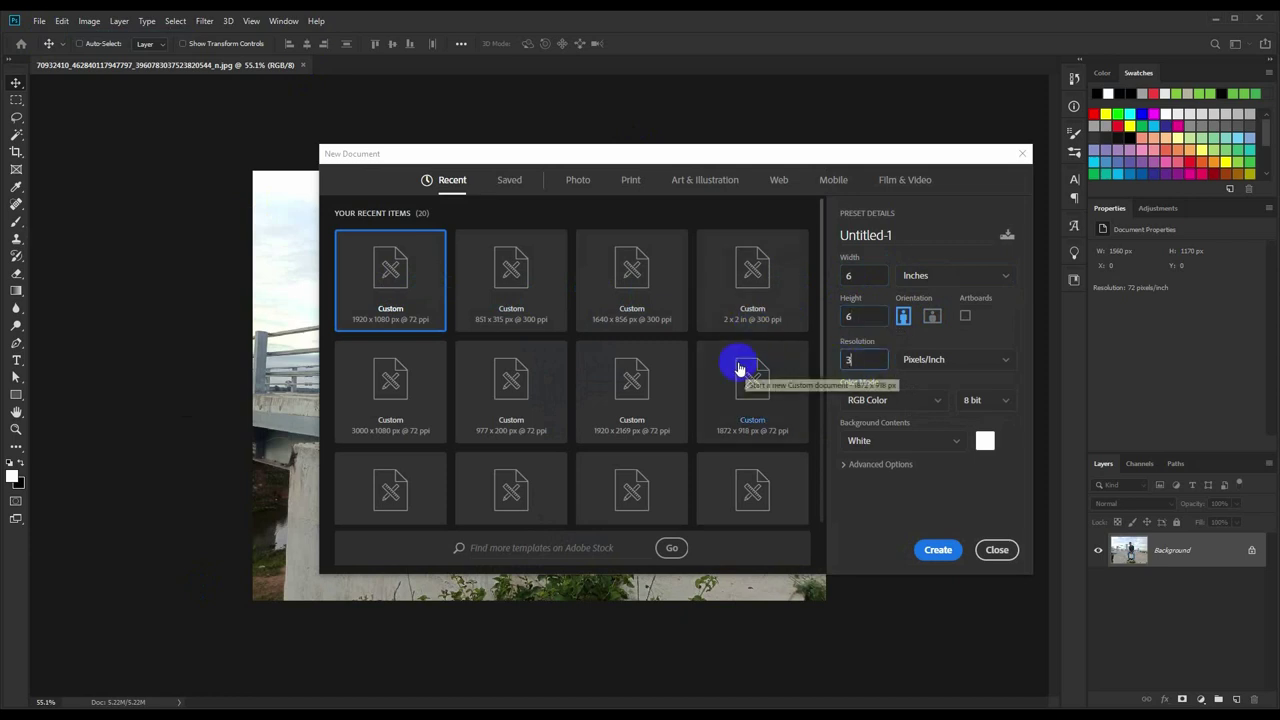
type("00")
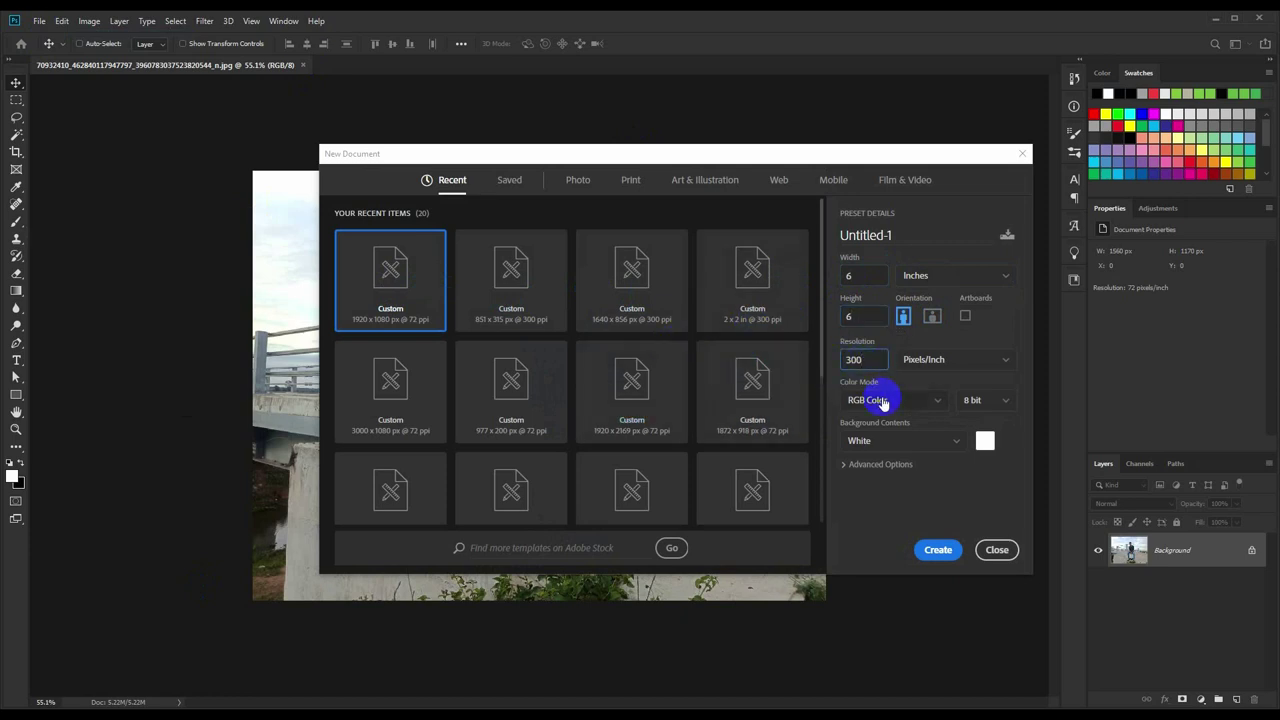
left_click(912, 248)
type("Mix Type Cover")
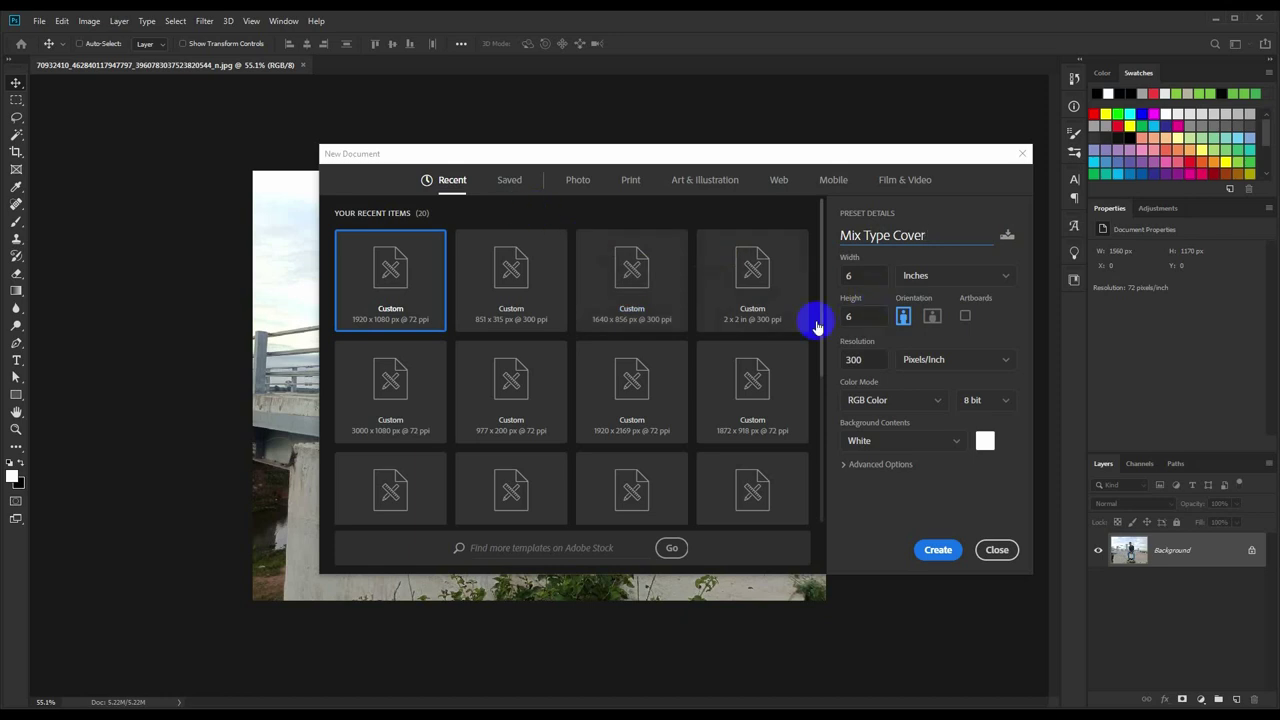
left_click(935, 550)
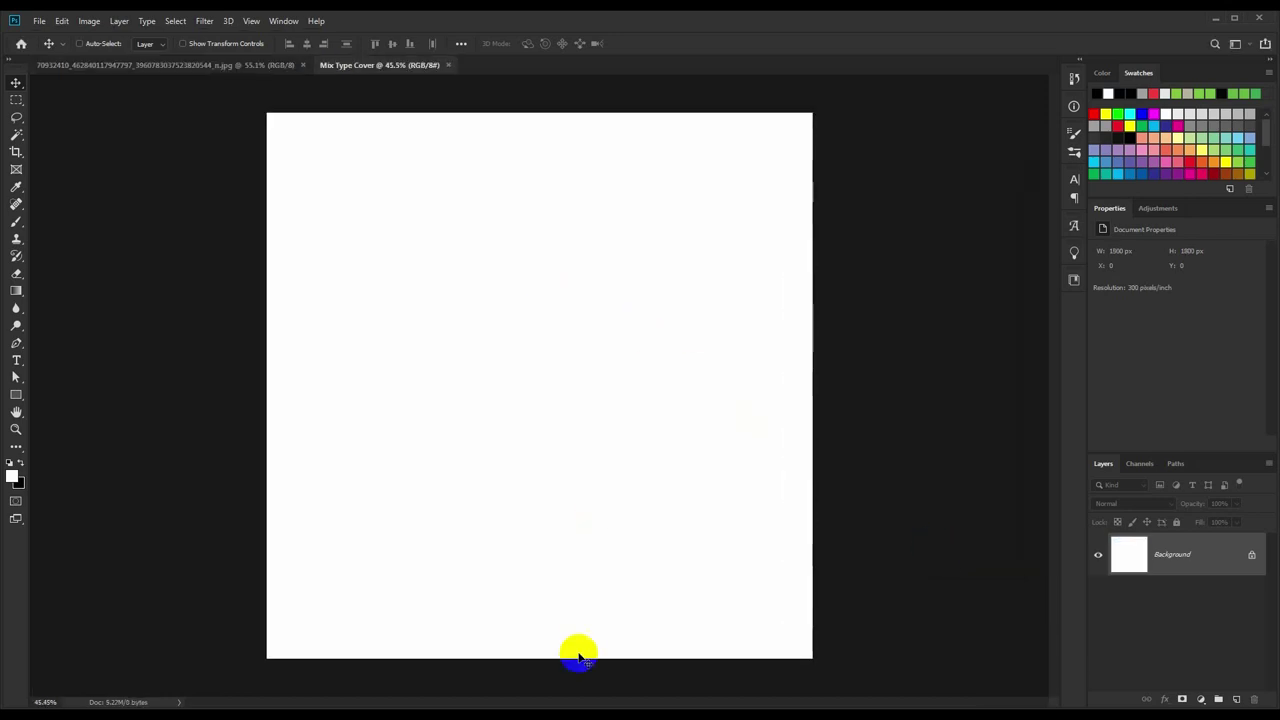
Place the lost-places graffiti image into Mix Type Cover, enlarged and tilted, then rasterize it.
left_click(604, 670)
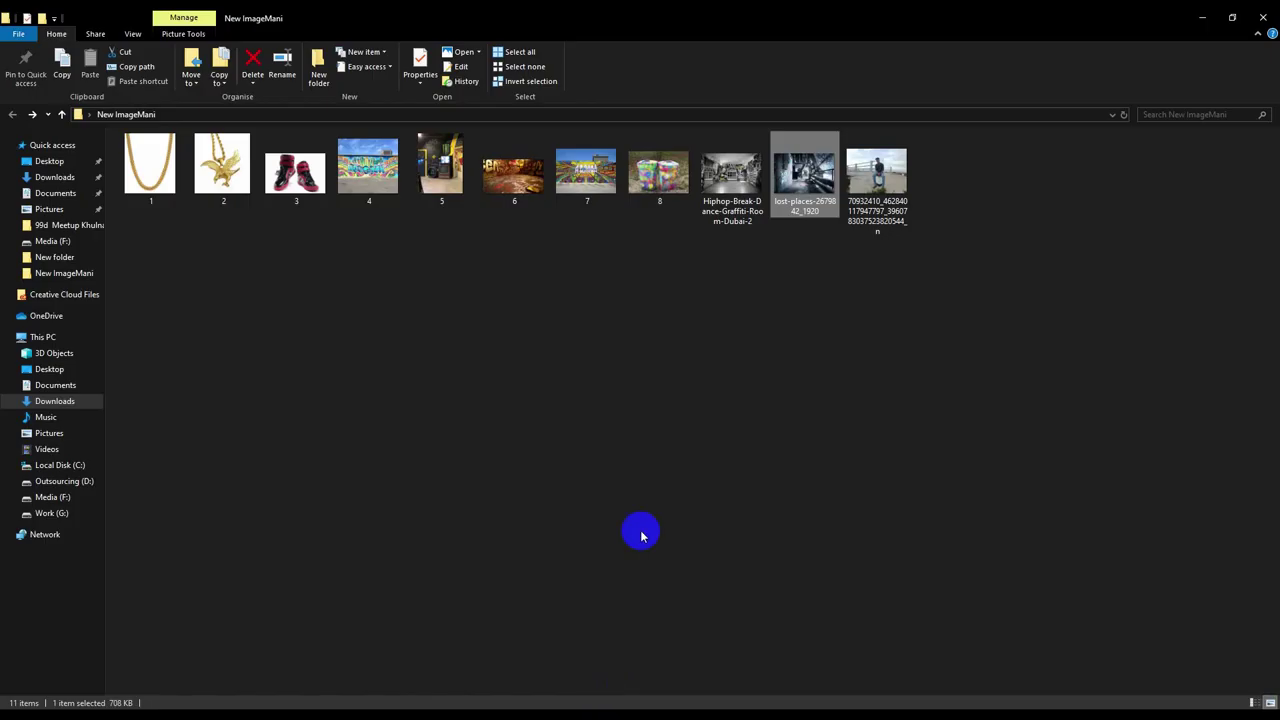
left_click_drag(797, 180, 502, 537)
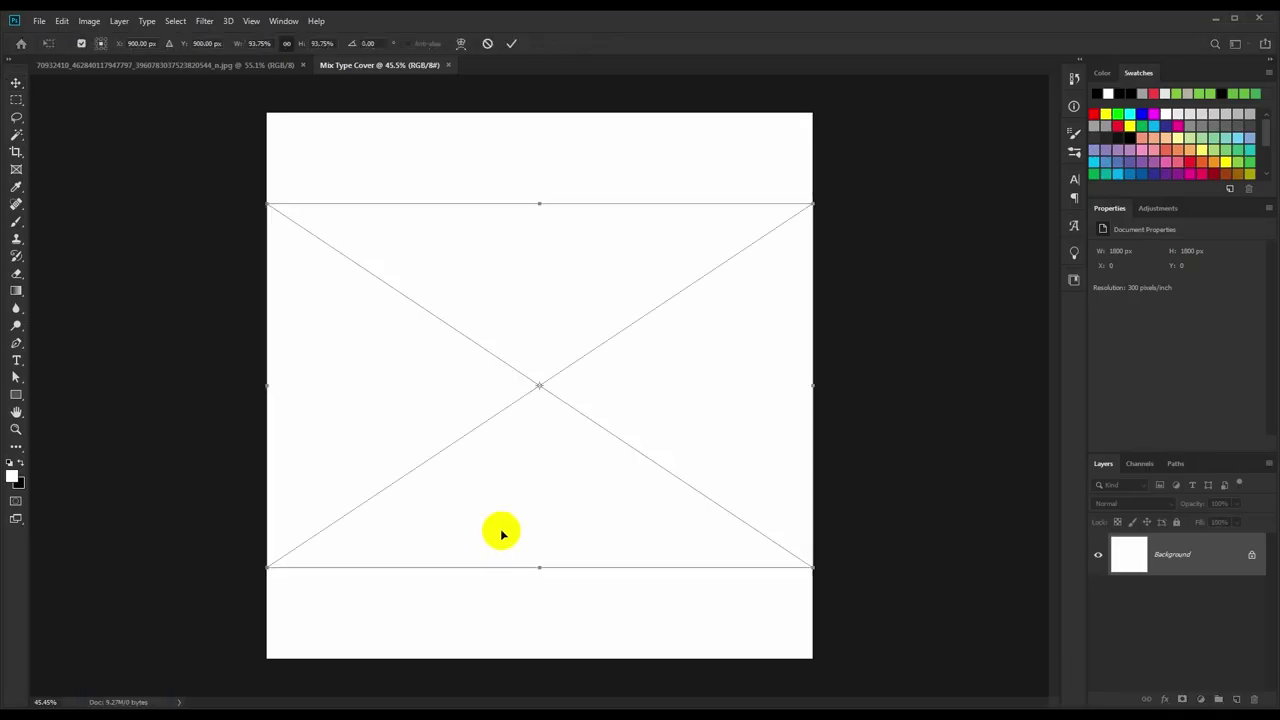
mouse_move(815, 570)
left_mouse_down()
mouse_move(991, 597)
mouse_move(1003, 631)
left_mouse_up()
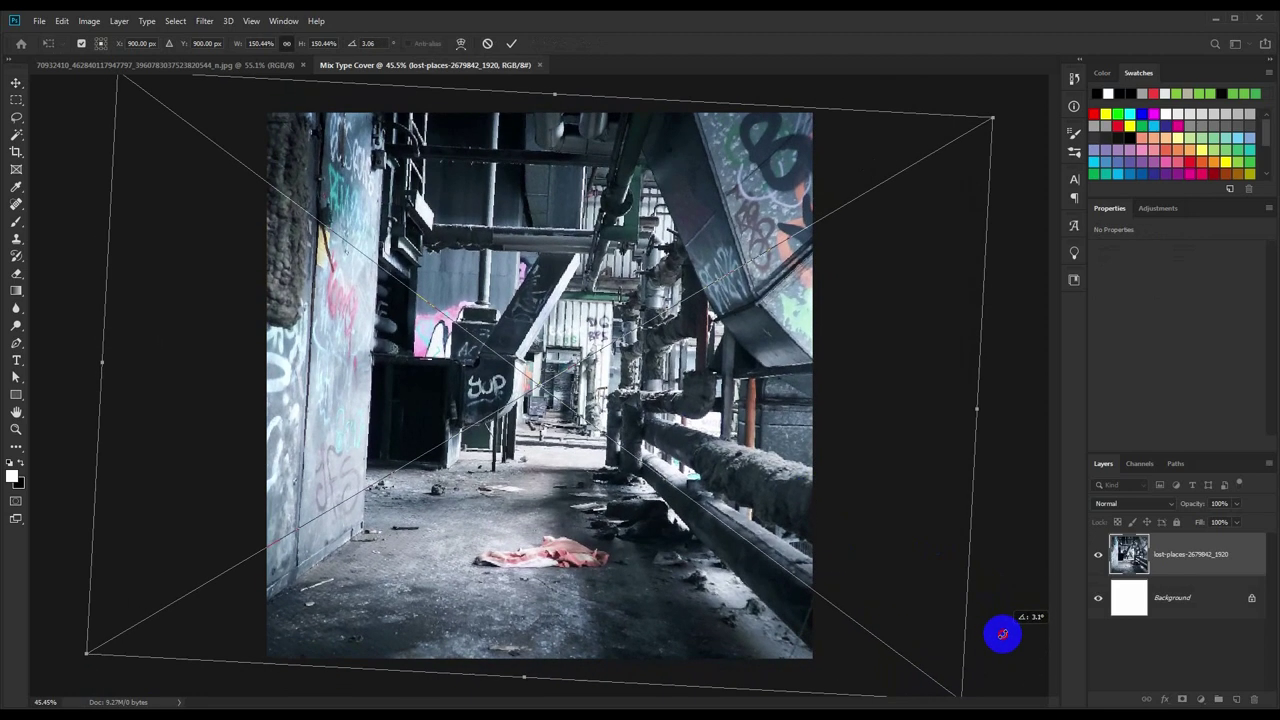
left_click_drag(800, 497, 816, 497)
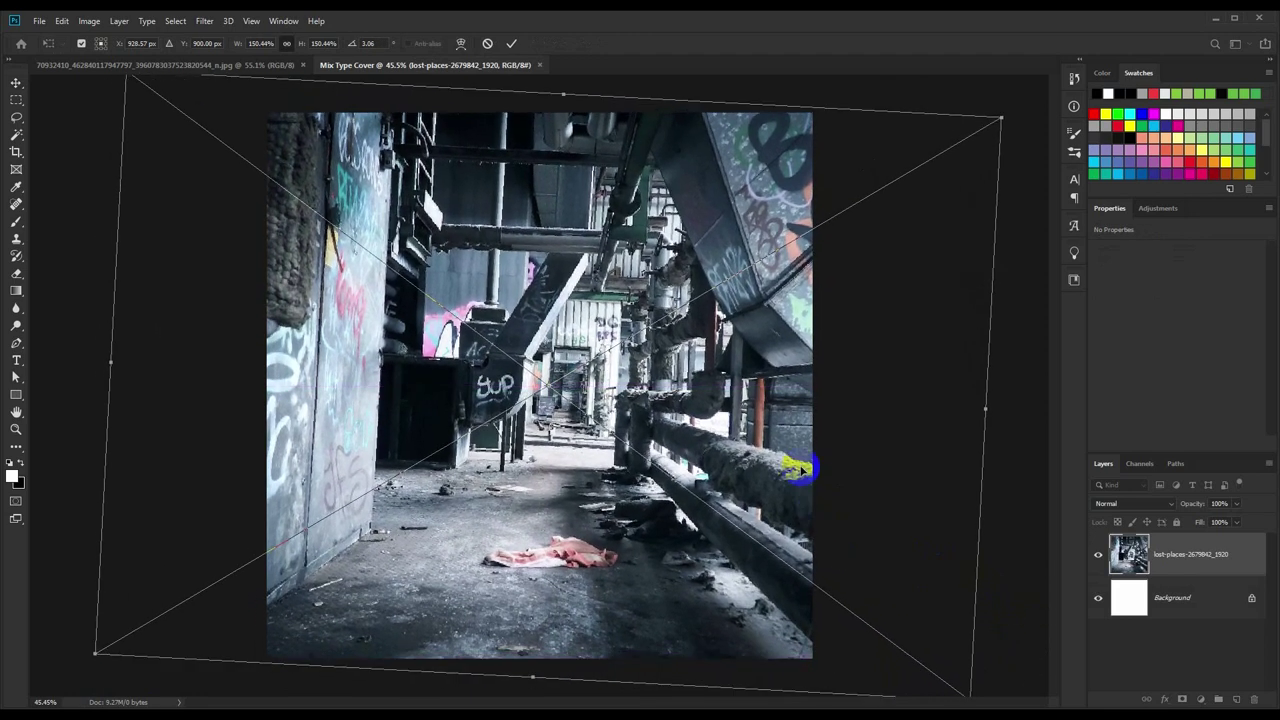
left_click(511, 44)
right_click(1166, 578)
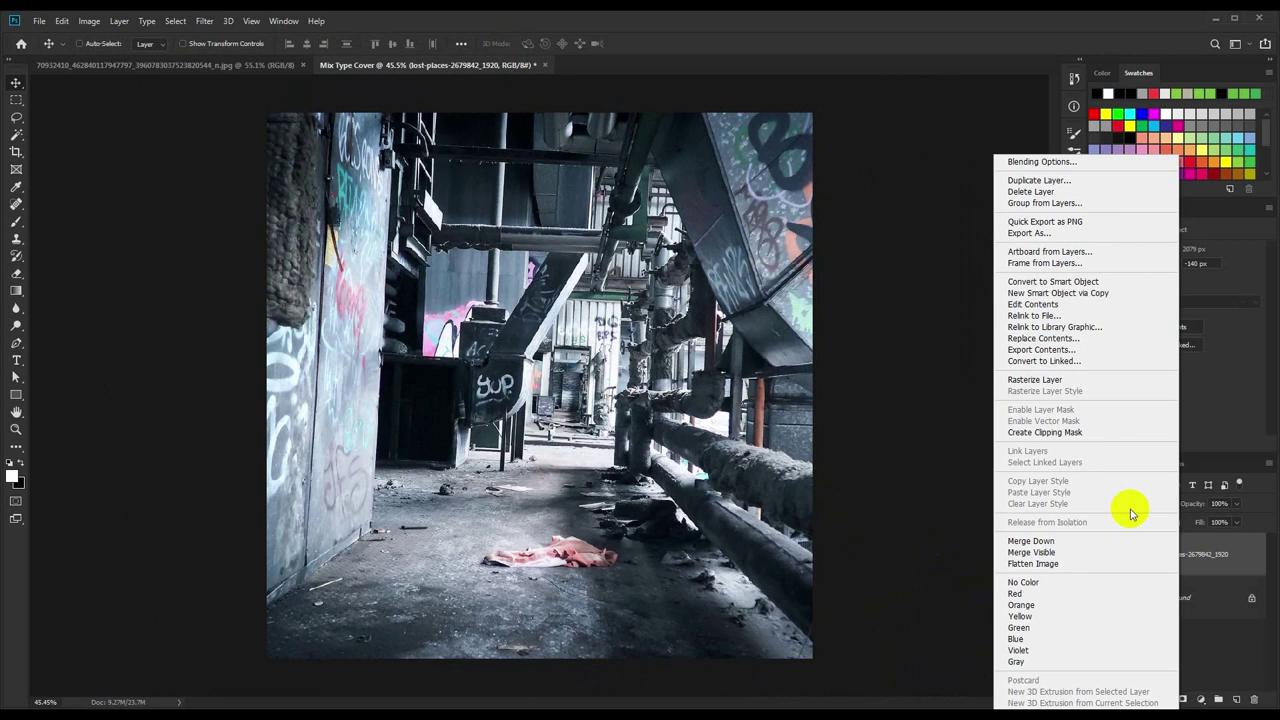
left_click(1045, 384)
Crop the graffiti image to the square canvas and return to the Move tool with auto-select.
left_click_drag(676, 408, 671, 408)
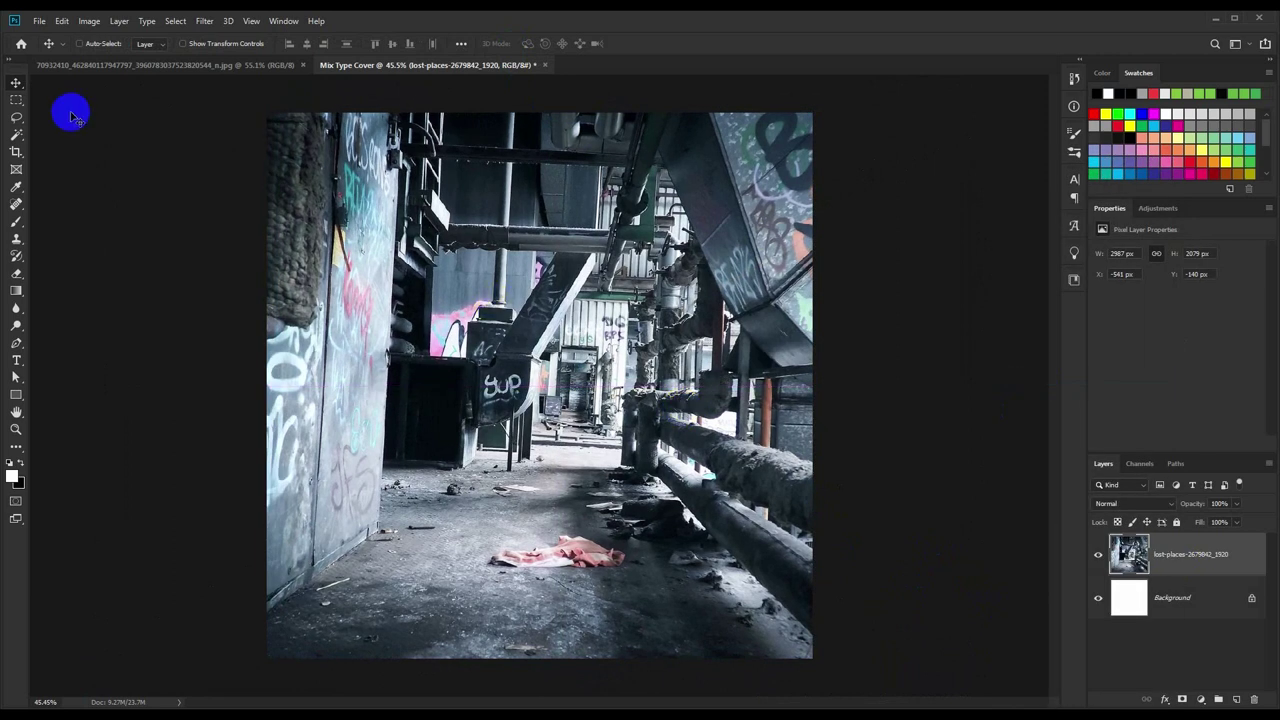
key("c")
left_click(700, 44)
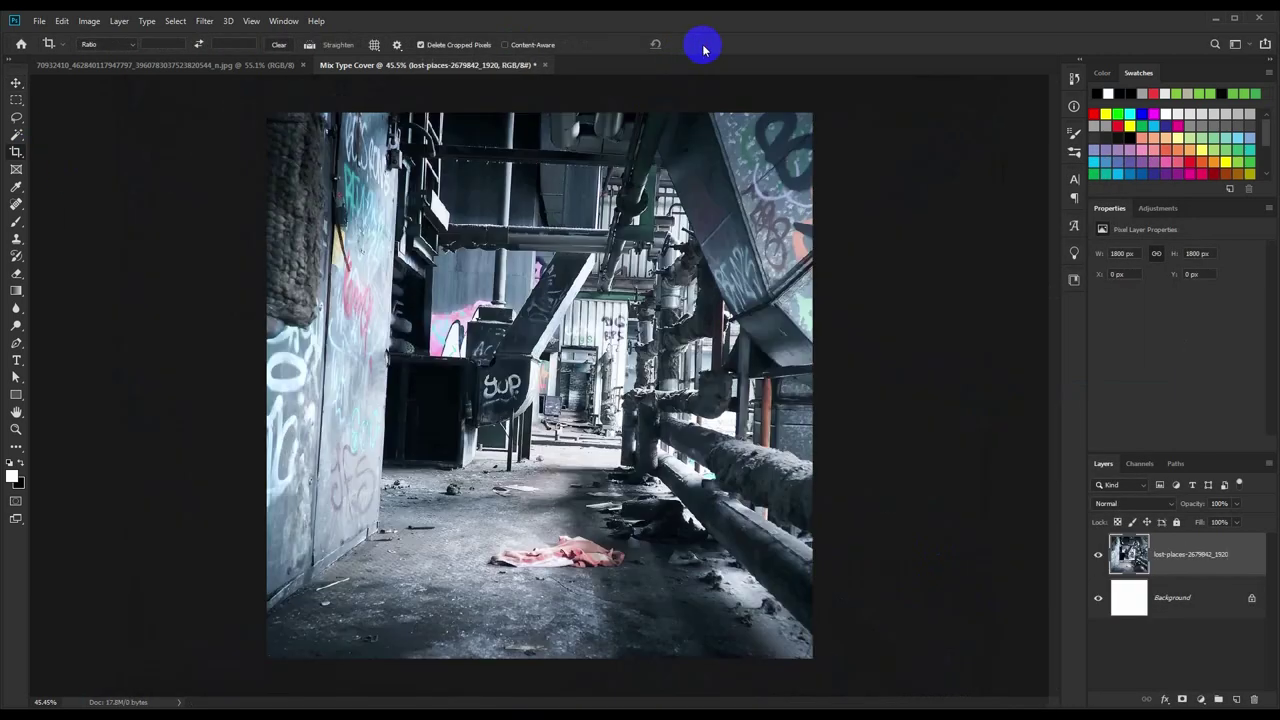
left_click(15, 84)
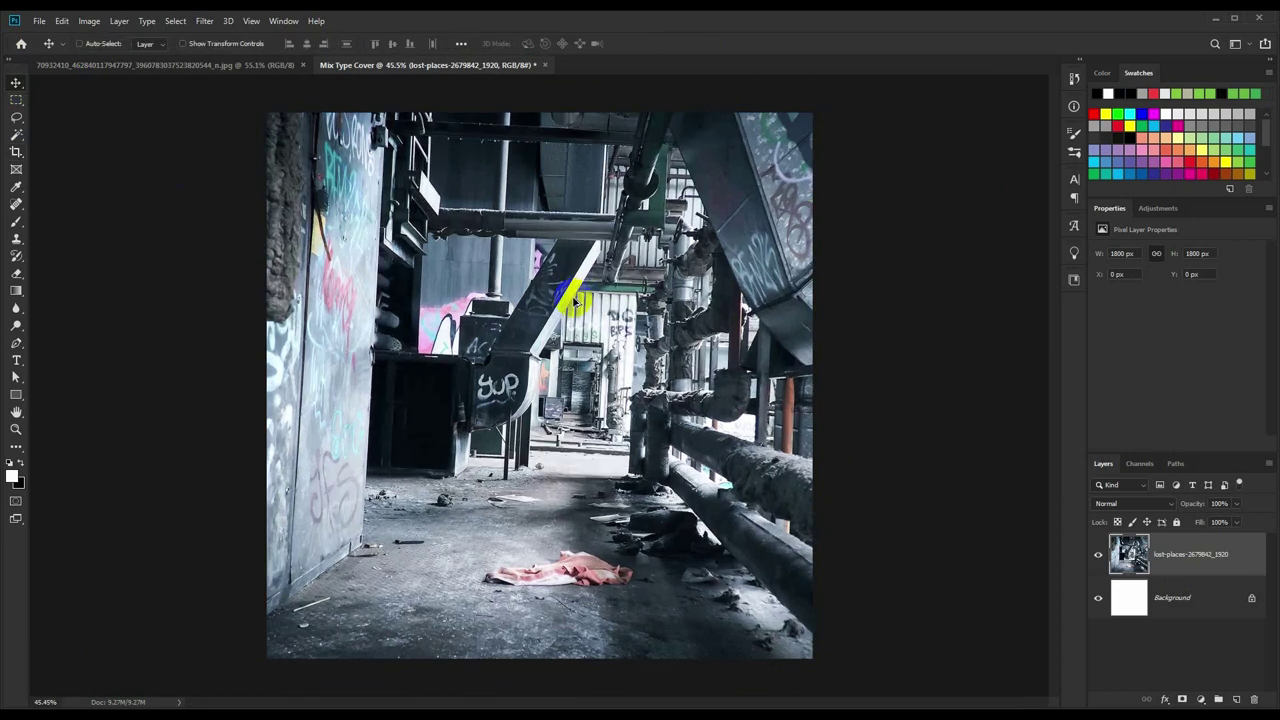
key("ctrl")
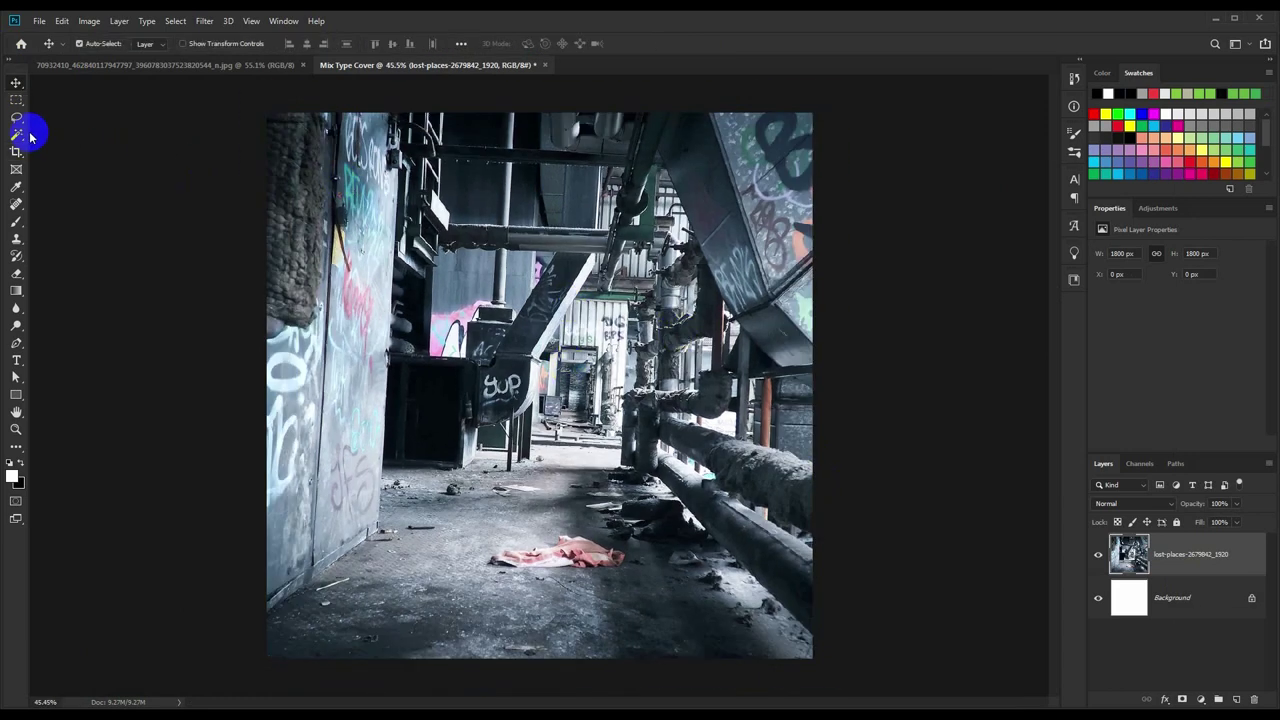
Show rulers and drag guides along the graffiti image's edges.
key("ctrl+r")
left_click_drag(37, 149, 272, 186)
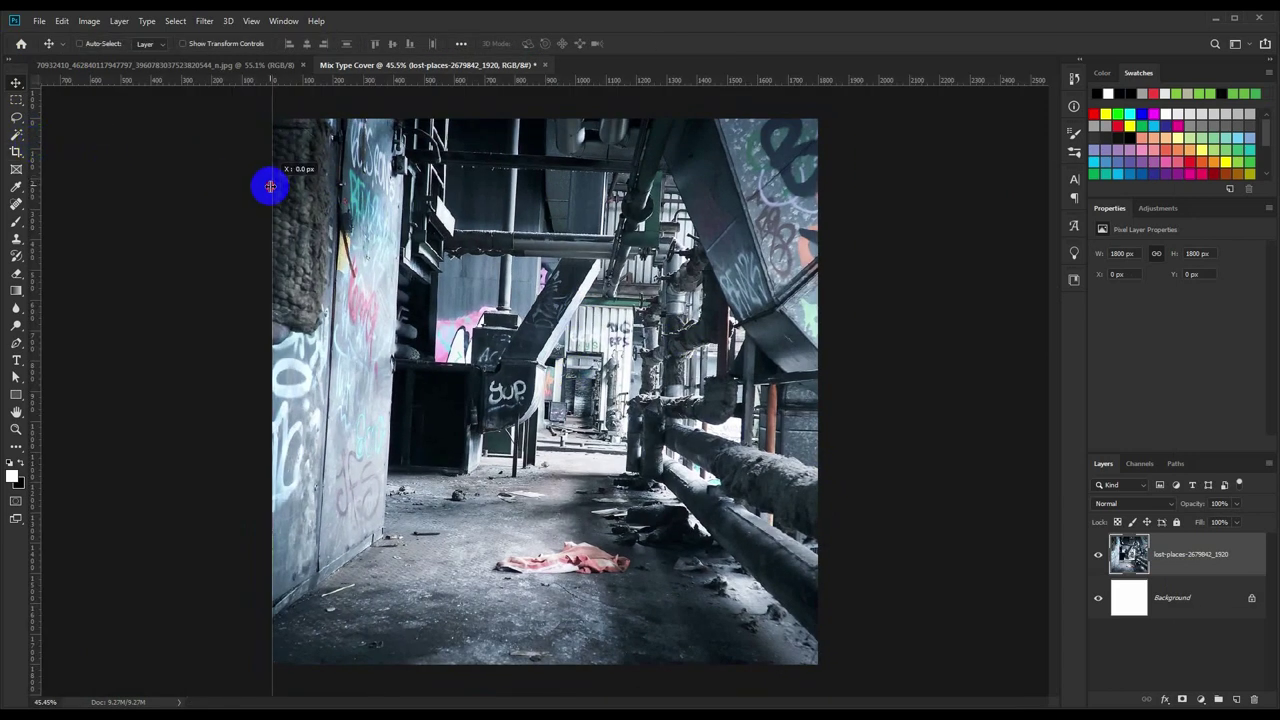
left_click_drag(337, 80, 342, 118)
left_click_drag(443, 80, 443, 663)
scroll(728, 471, "down", 2)
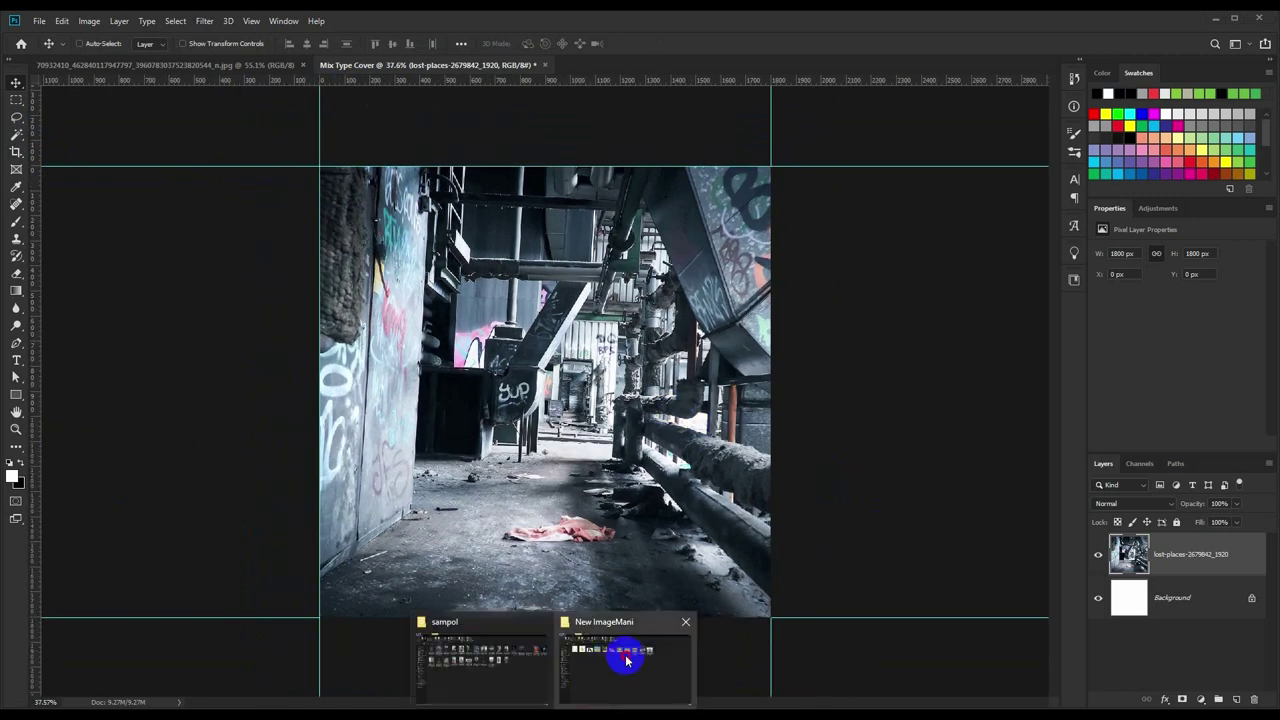
left_click(623, 657)
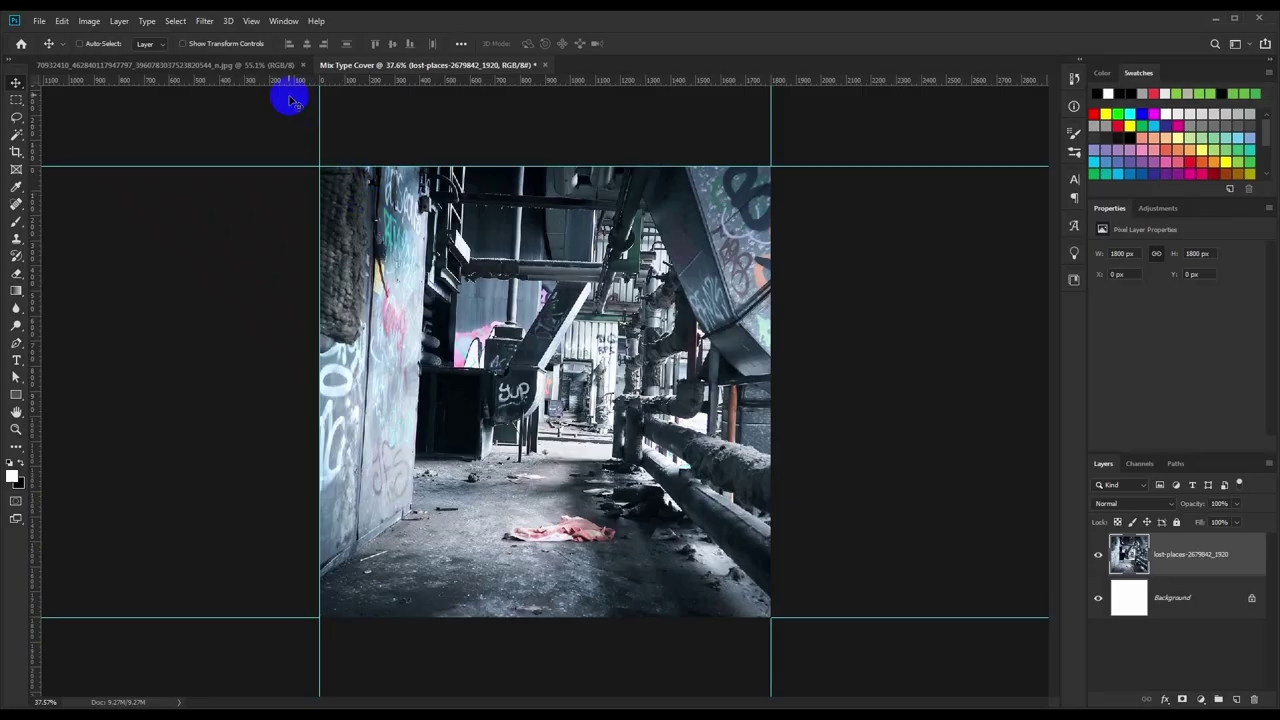
Apply Shadows/Highlights at 35% to the portrait photo.
left_click(277, 64)
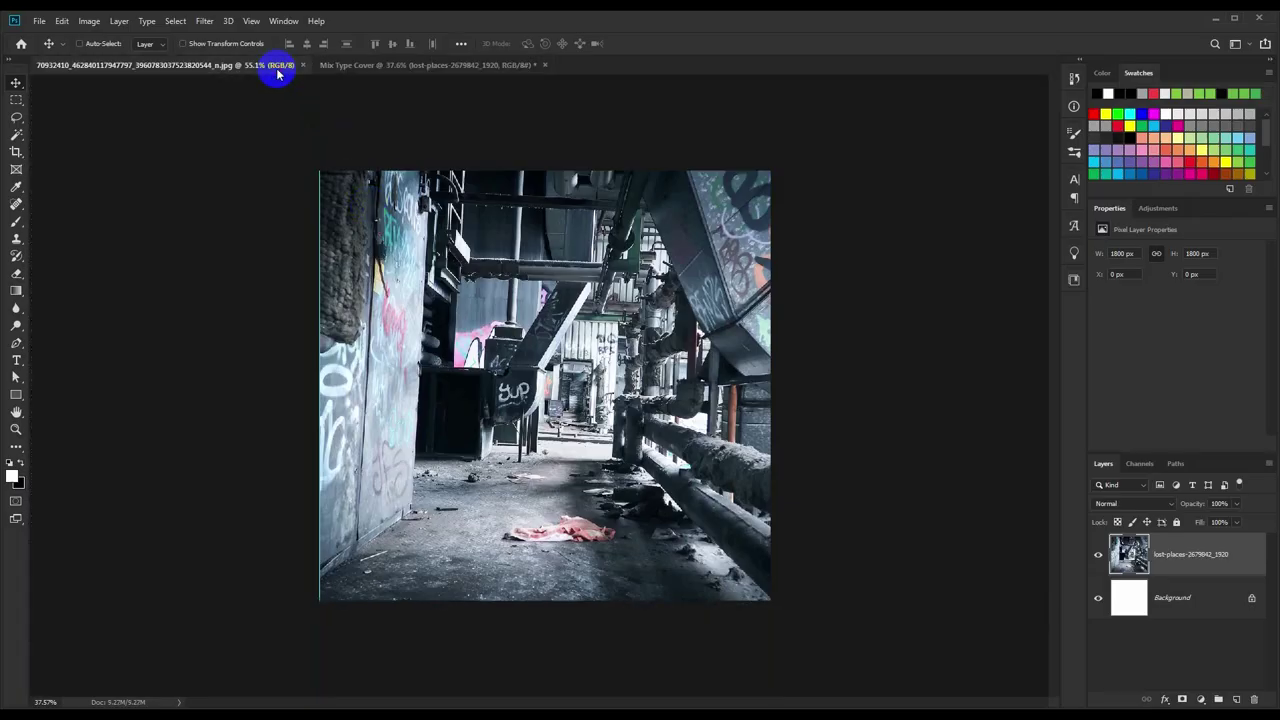
scroll(663, 440, "up", 1)
scroll(571, 434, "up", 2)
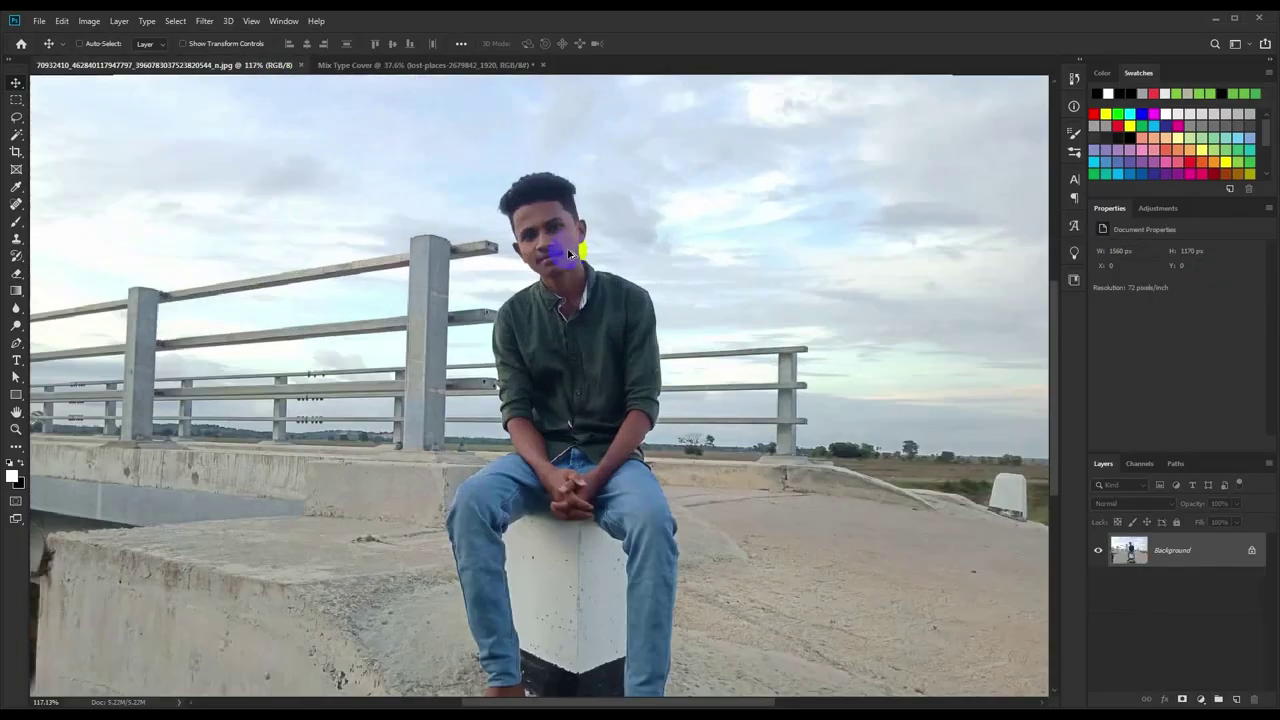
scroll(563, 257, "up", 2)
scroll(591, 237, "up", 2)
scroll(591, 243, "down", 2)
scroll(593, 243, "down", 2)
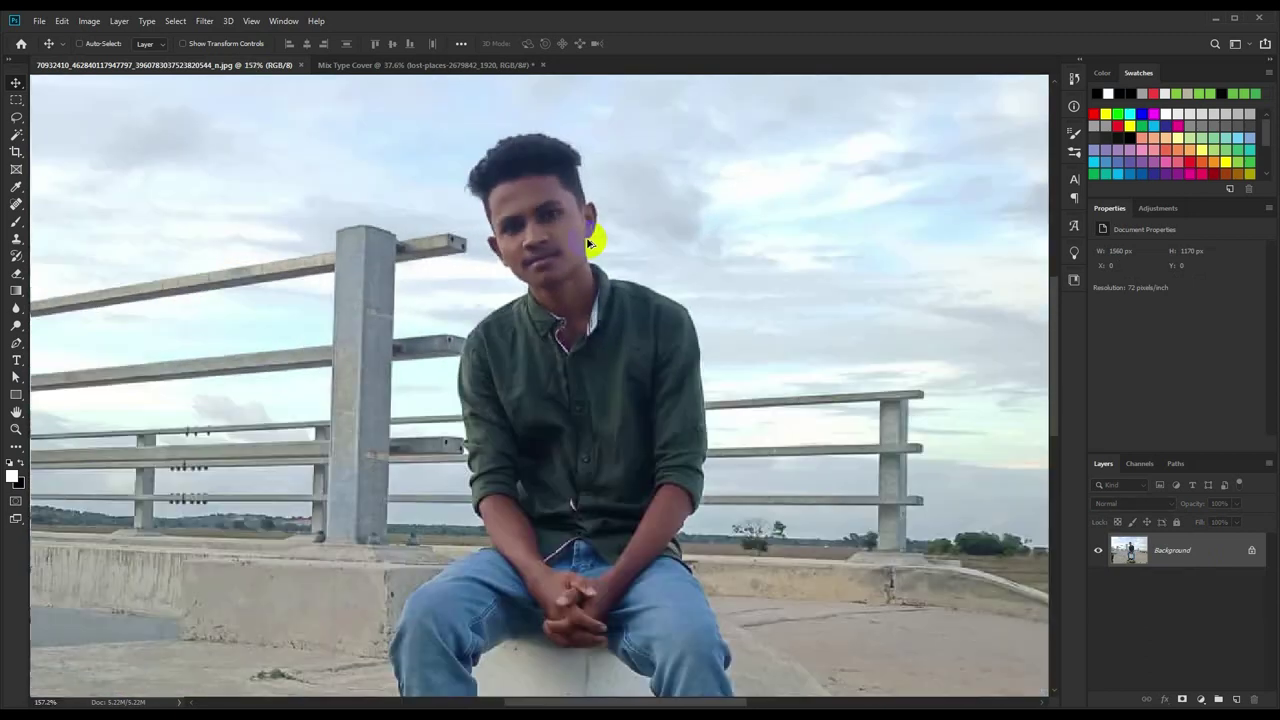
scroll(593, 243, "down", 1)
scroll(585, 245, "down", 1)
scroll(480, 170, "up", 1)
left_click(89, 20)
mouse_move(110, 75)
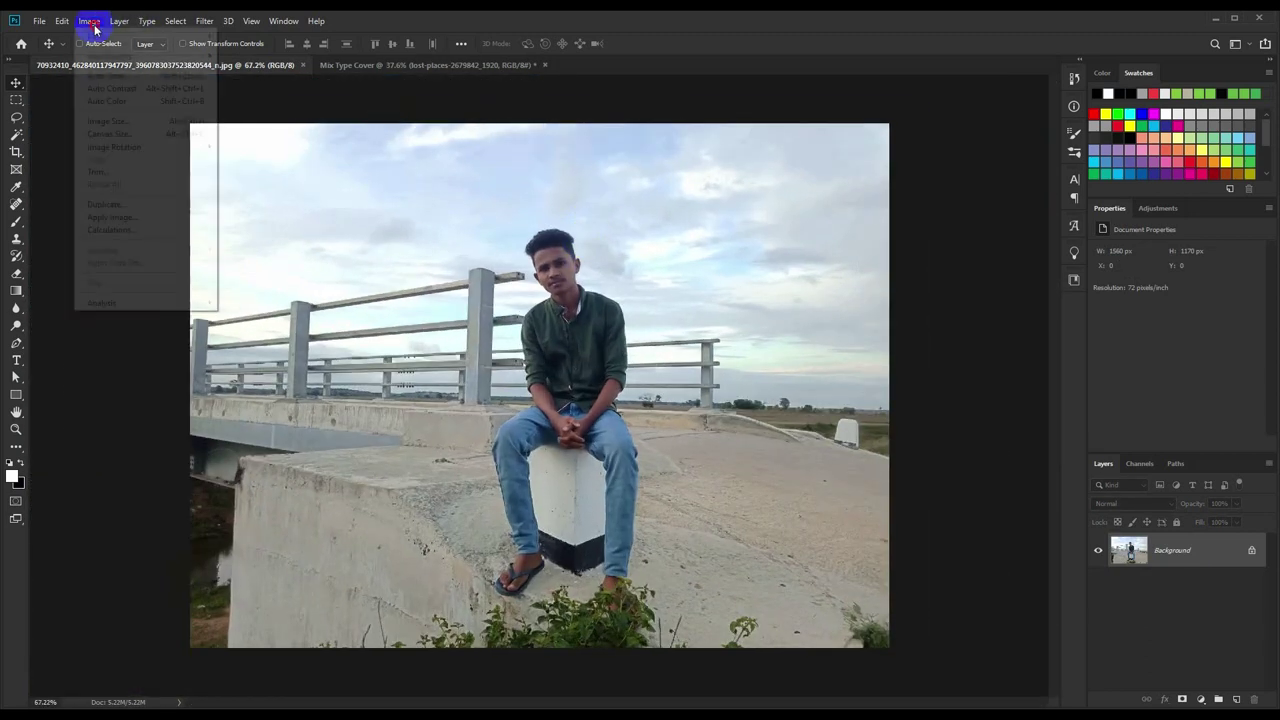
left_click(268, 280)
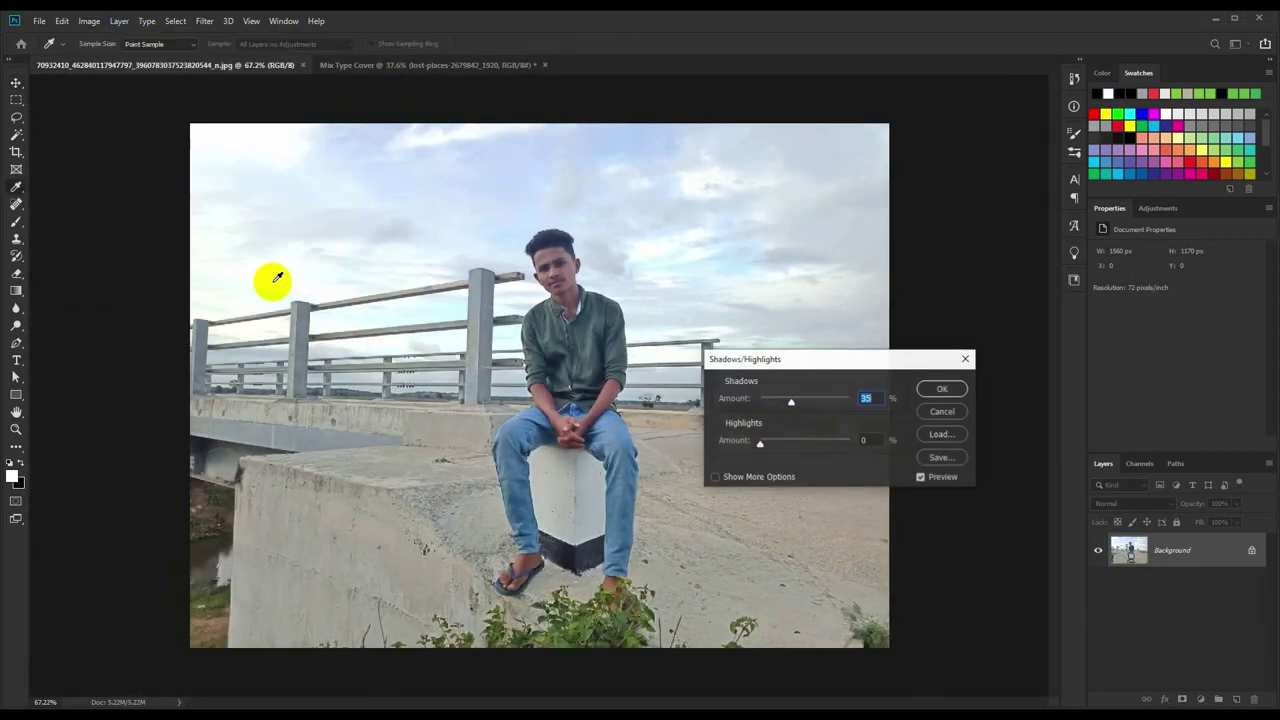
left_click(920, 477)
left_click(920, 477)
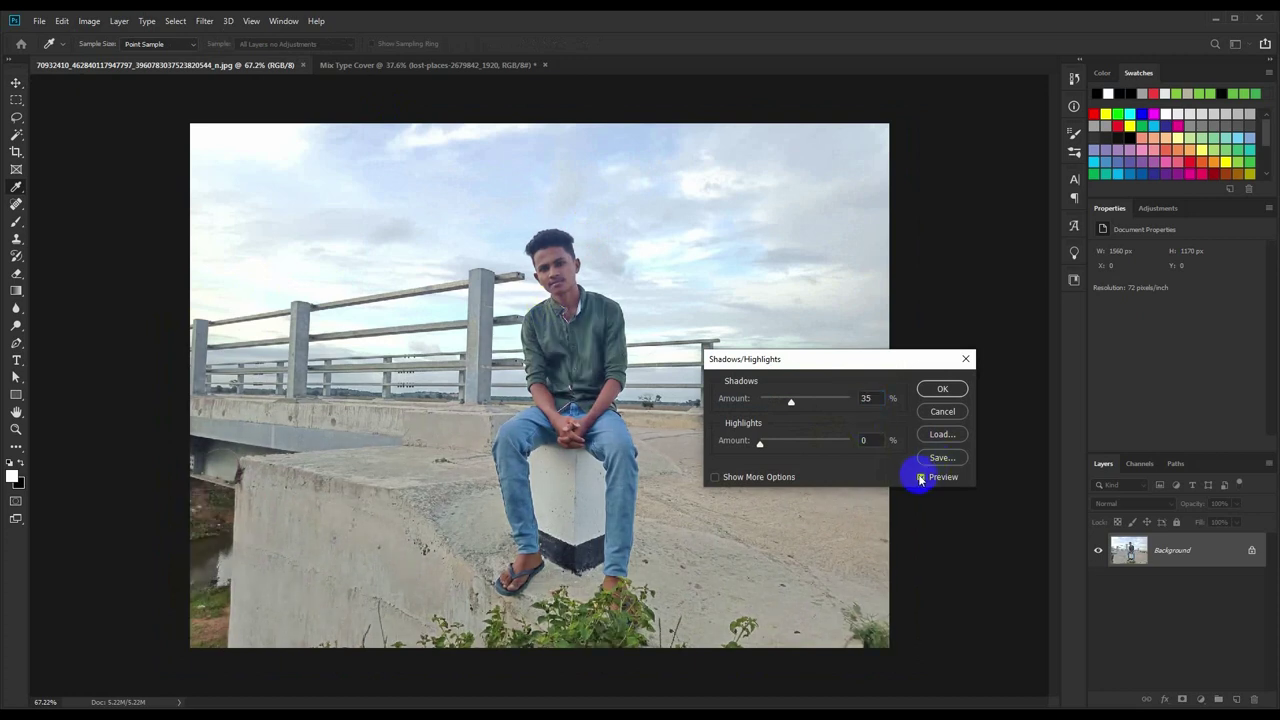
left_click(920, 479)
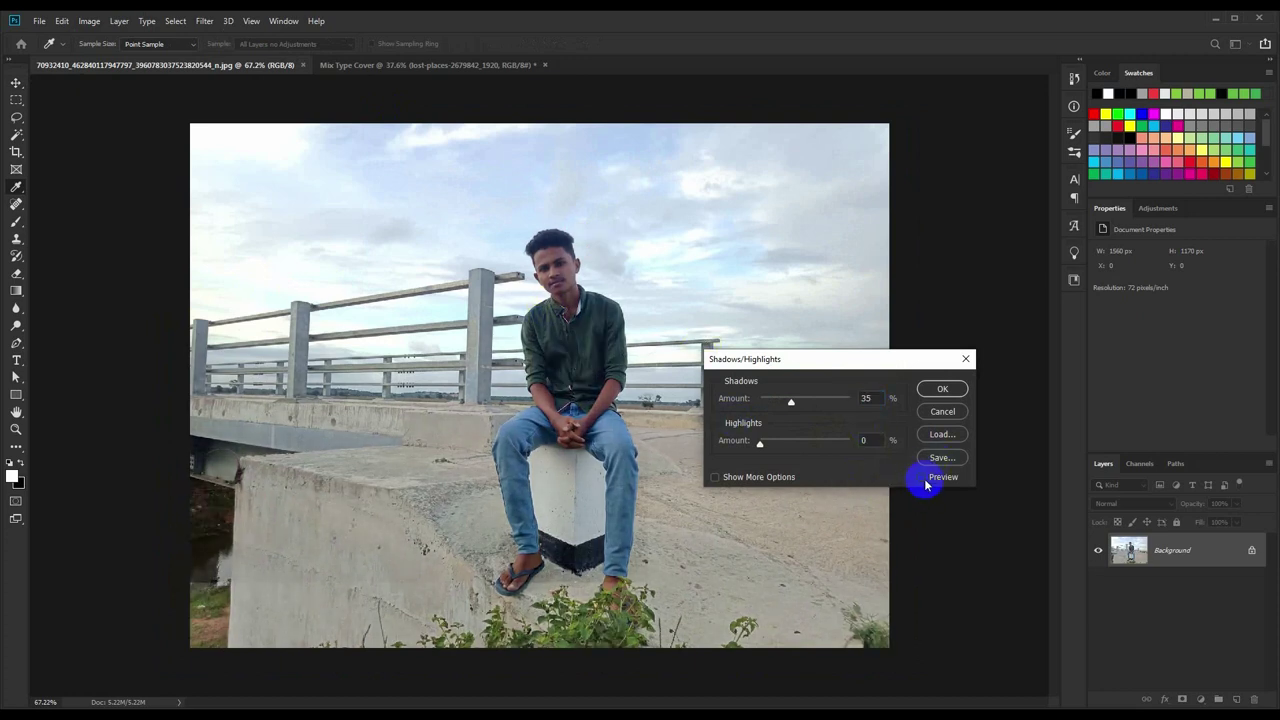
left_click(941, 390)
key("v")
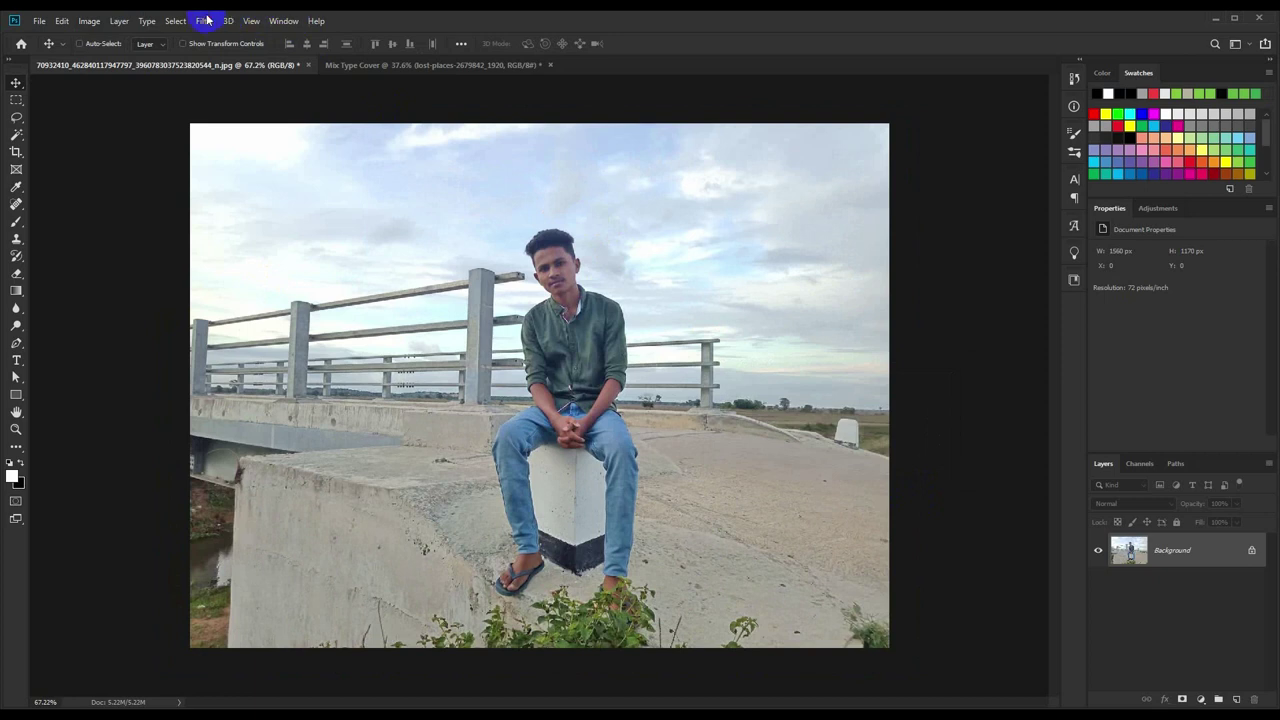
Run the Camera Raw Filter with Highlights −100 and Shadows +30.
left_click(205, 21)
left_click(214, 88)
left_click(204, 21)
left_click(230, 116)
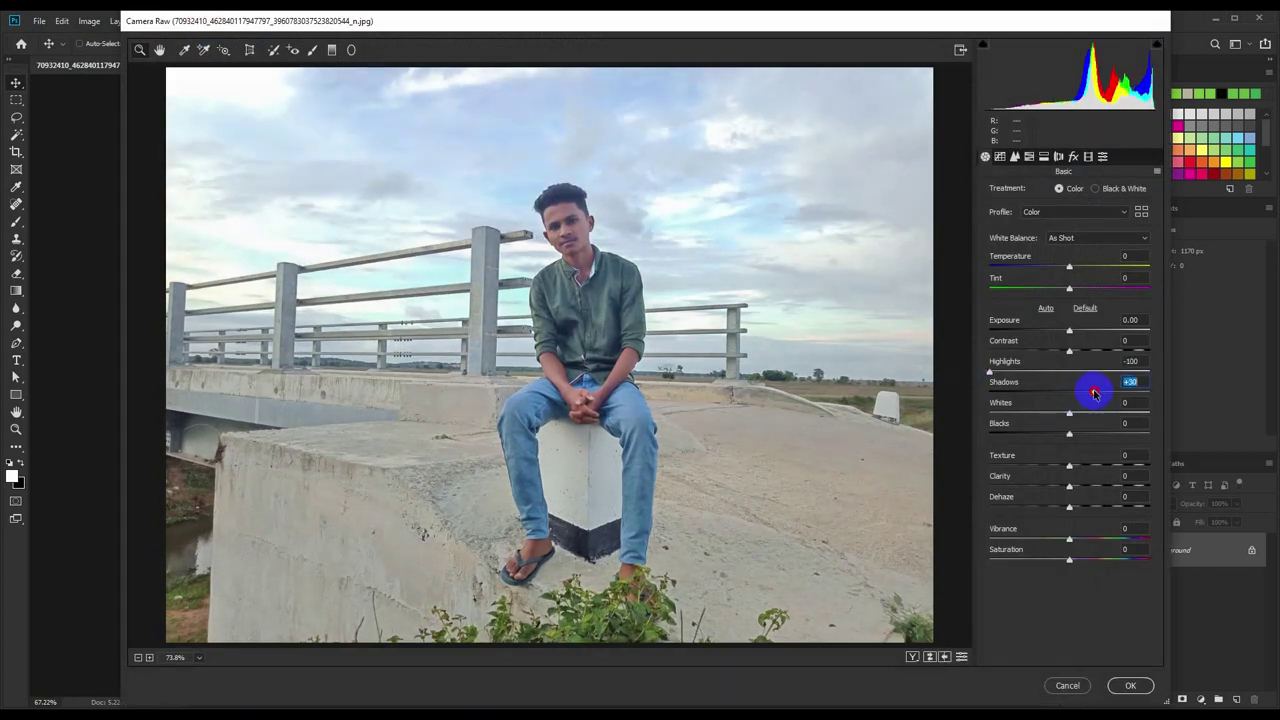
key("Return")
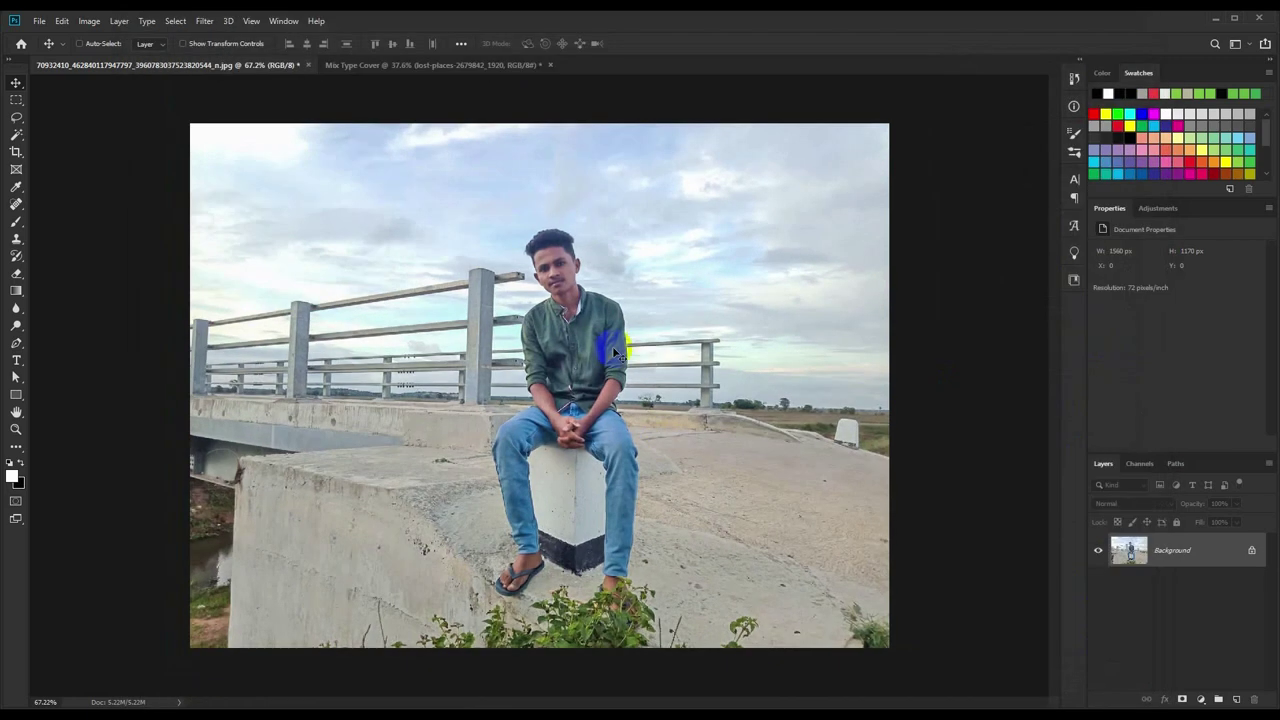
Switch to the Pen tool and hide the original Background layer to view the cut-out man.
right_click(17, 343)
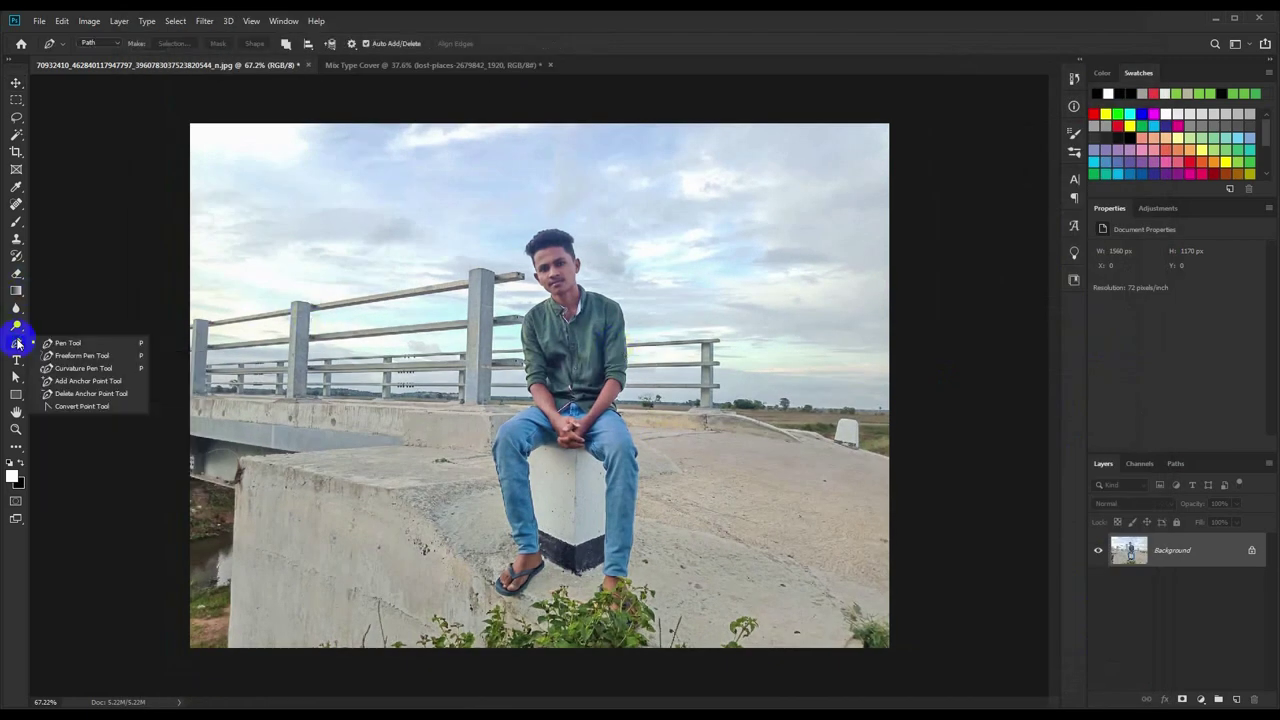
left_click(75, 343)
scroll(533, 603, "up", 2)
scroll(533, 603, "up", 3)
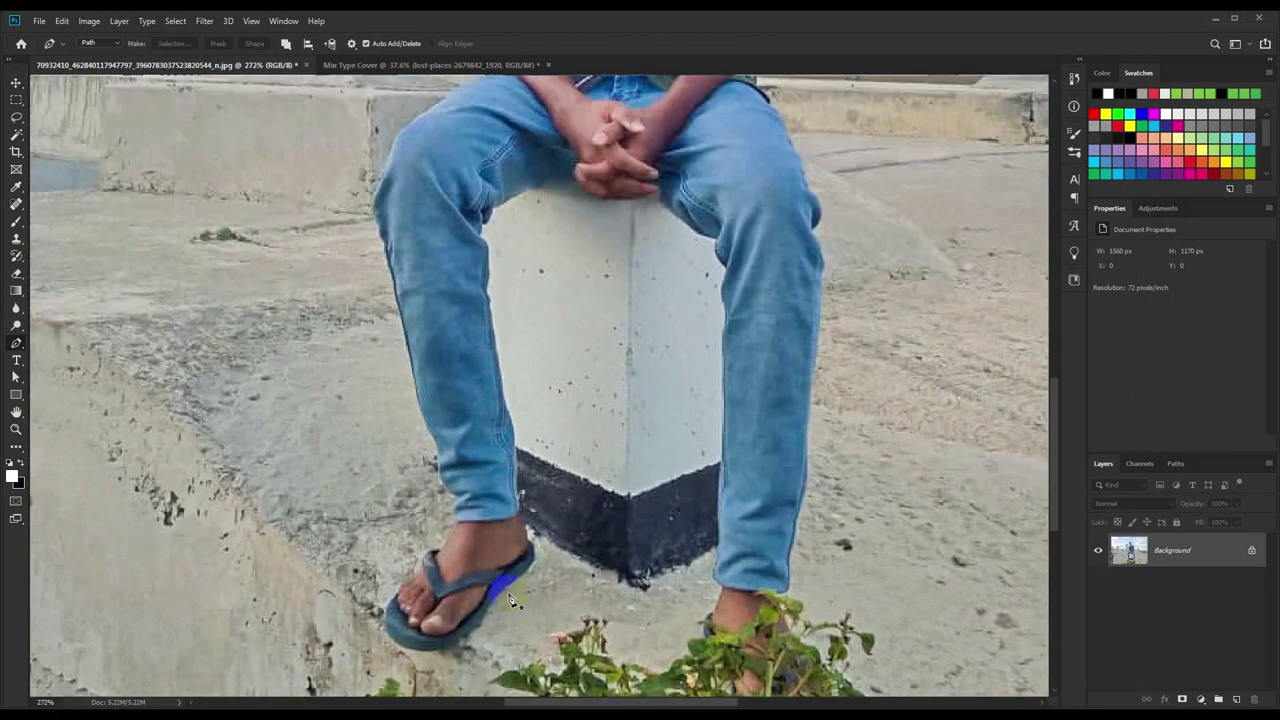
scroll(731, 451, "up", 2)
scroll(760, 420, "up", 1)
scroll(783, 383, "up", 2)
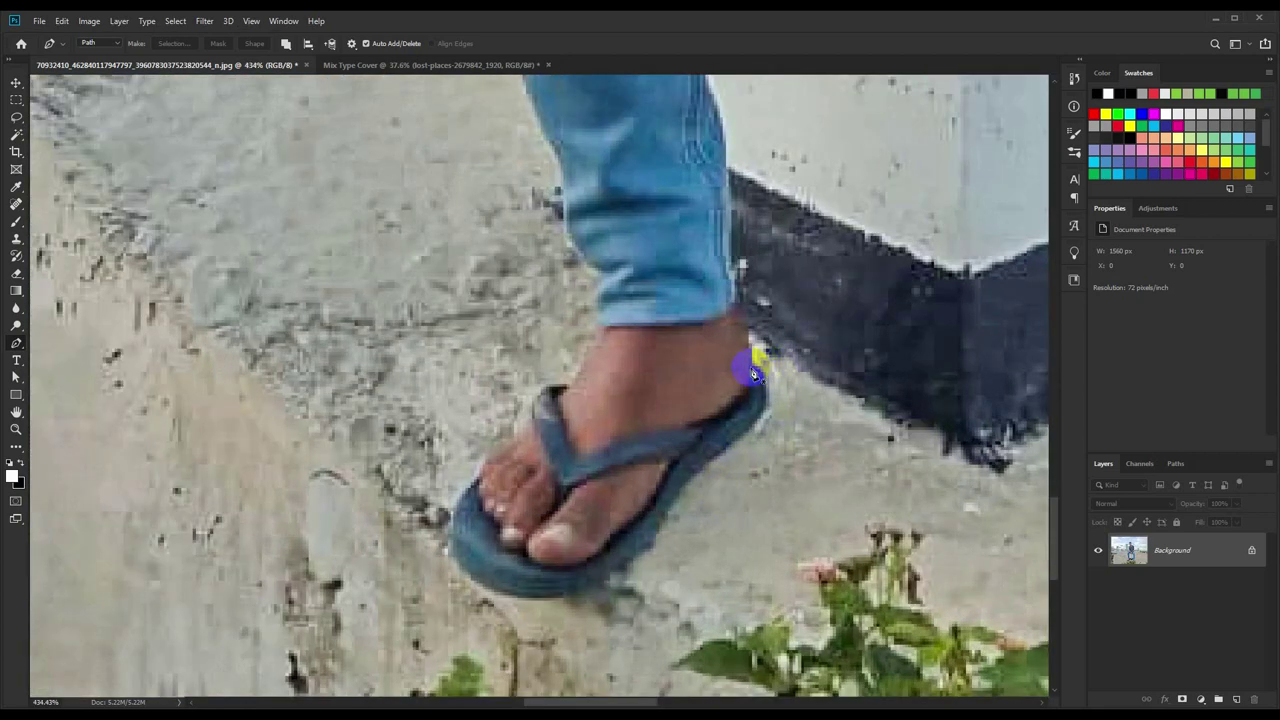
left_click(757, 424)
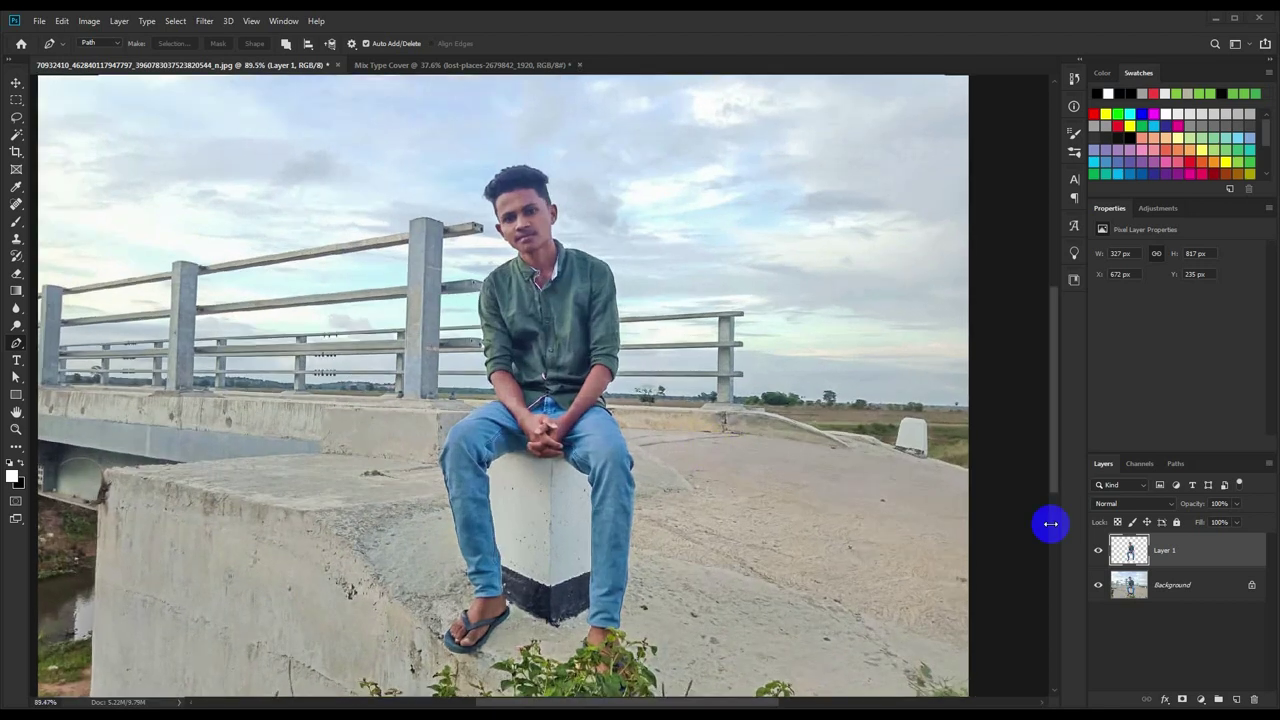
left_click(1099, 590)
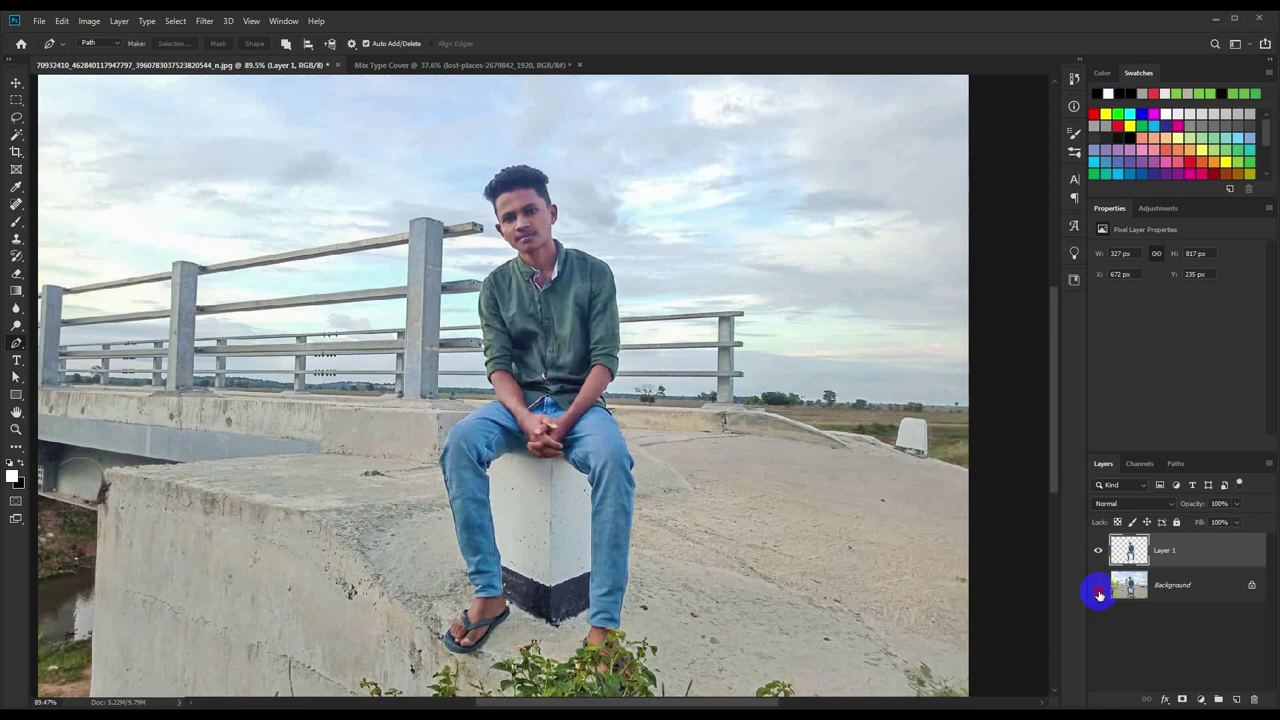
left_click(1099, 590)
Pen-trace the sandal at the ankle and delete that foot from Layer 1.
mouse_move(490, 635)
left_mouse_down()
mouse_move(480, 623)
mouse_move(598, 425)
left_mouse_up()
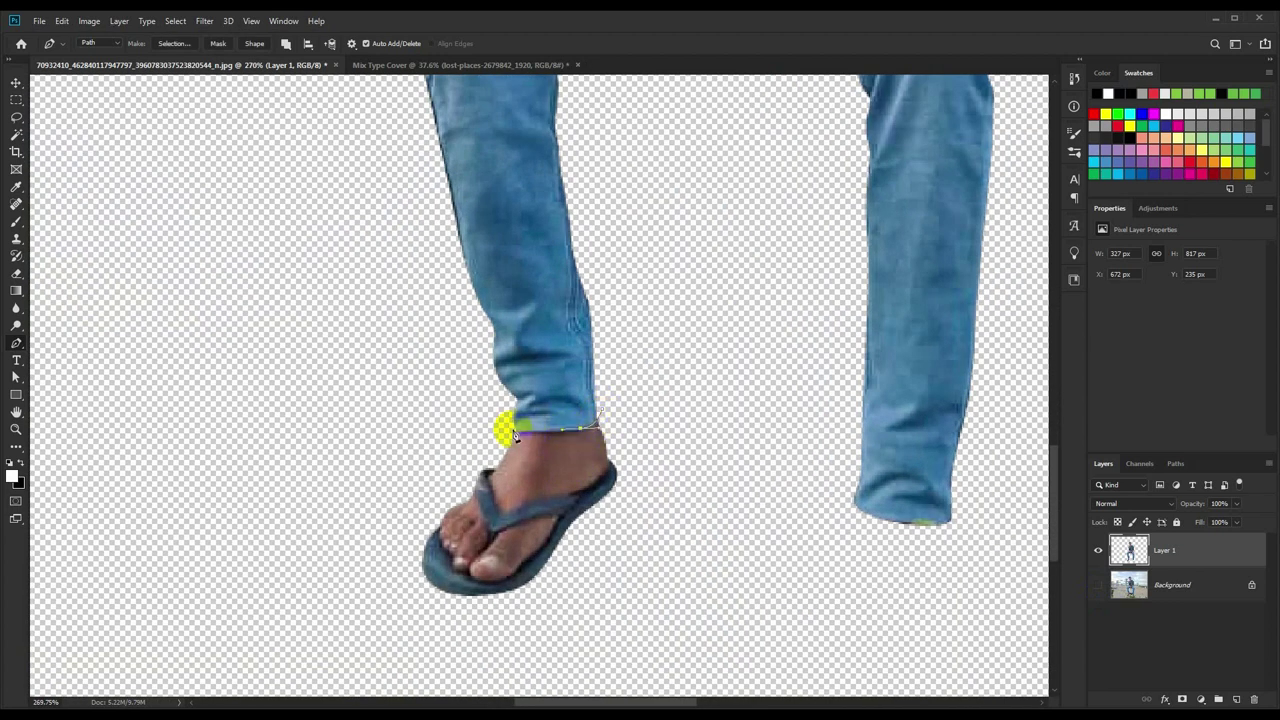
left_click(392, 595)
left_click(532, 632)
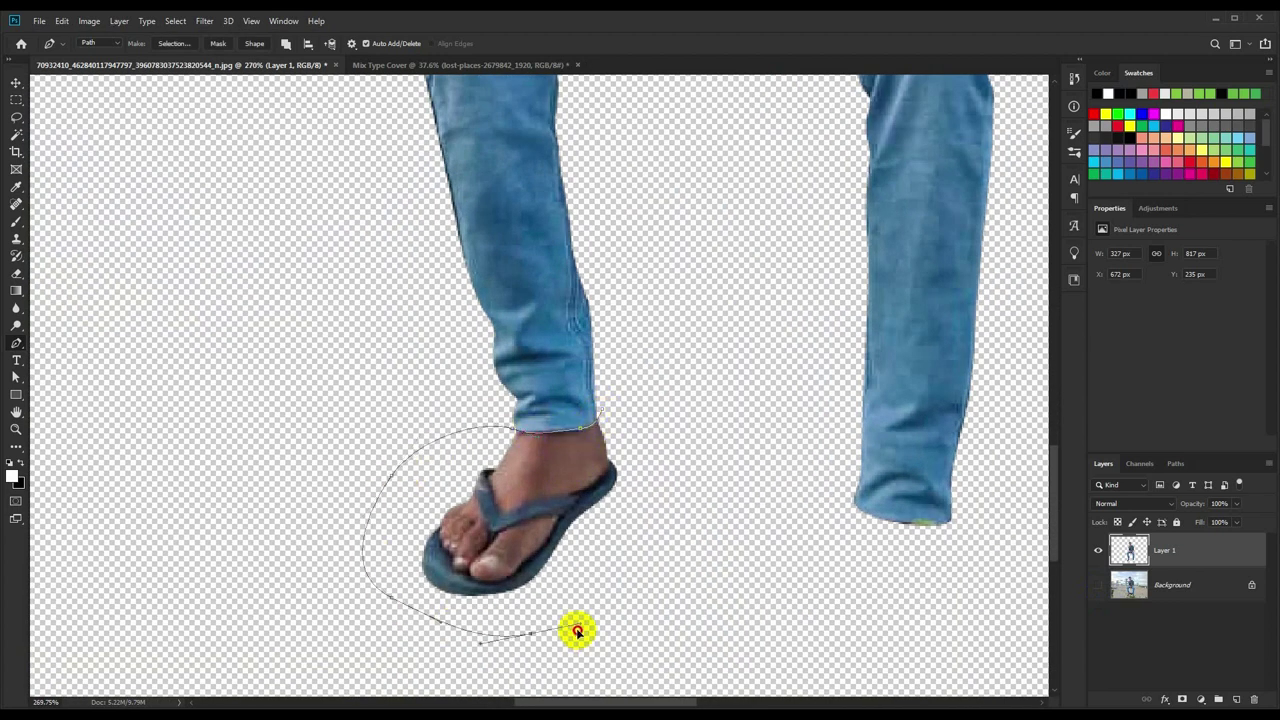
left_click(665, 436)
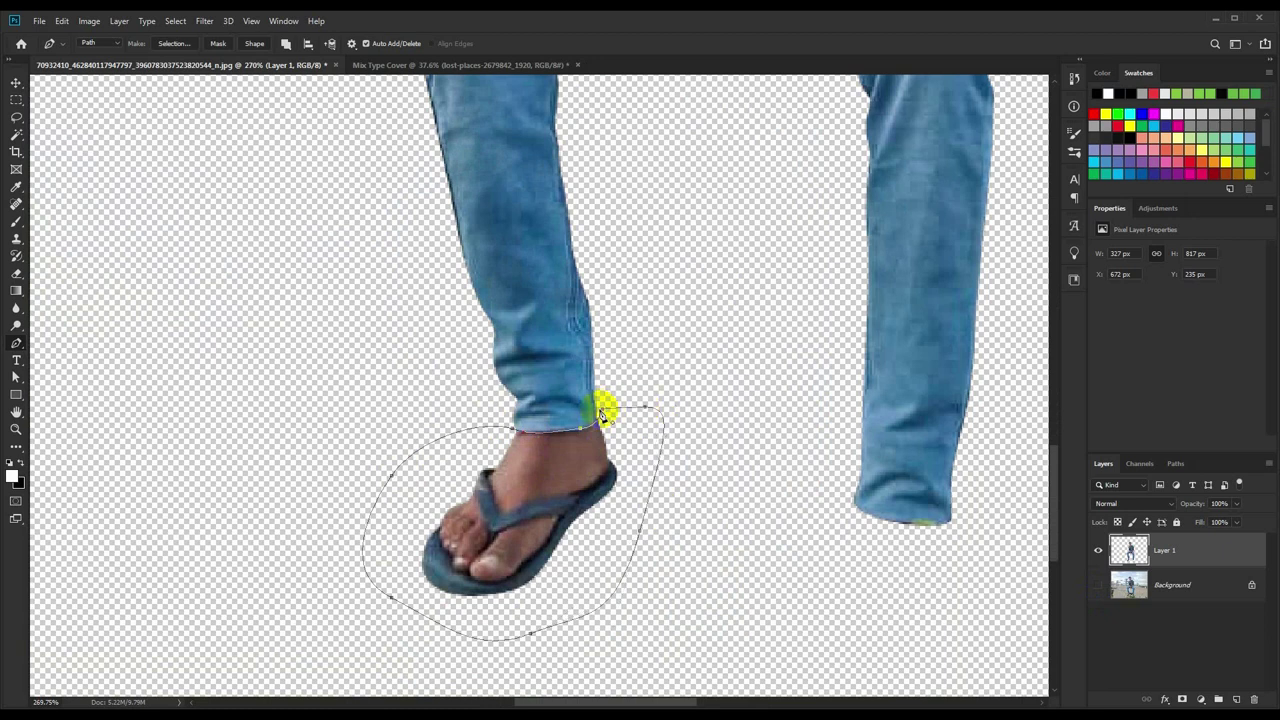
left_click(603, 411)
key("ctrl+Return")
key("Delete")
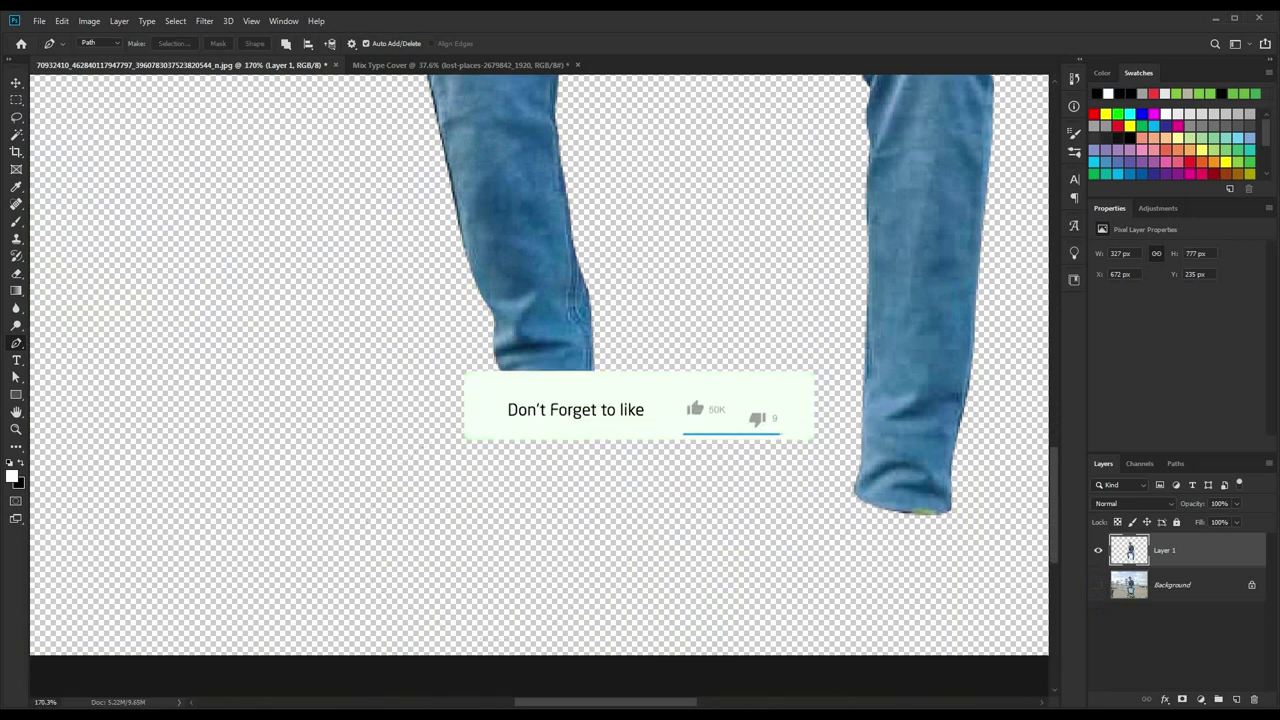
key("ctrl+0")
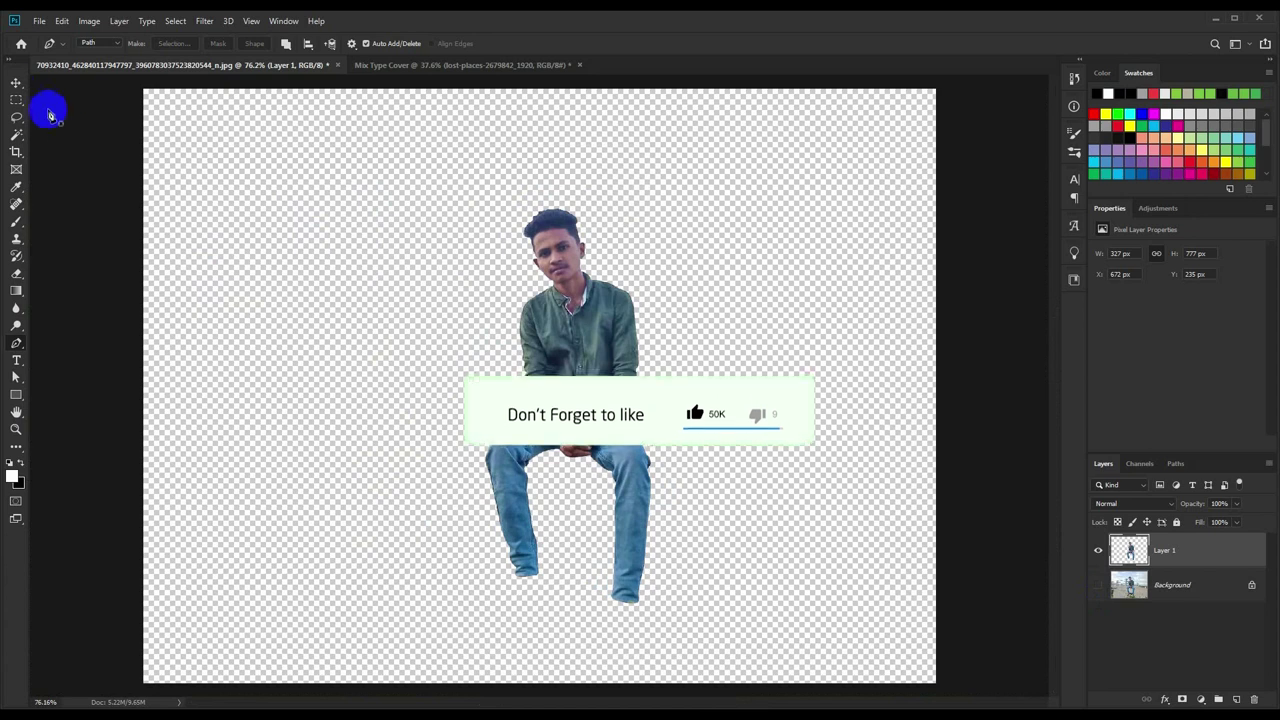
left_click(16, 82)
Copy the cut-out man into Mix Type Cover and convert his layer to a smart object.
mouse_move(493, 234)
left_mouse_down()
mouse_move(491, 63)
mouse_move(595, 312)
mouse_move(530, 452)
left_mouse_up()
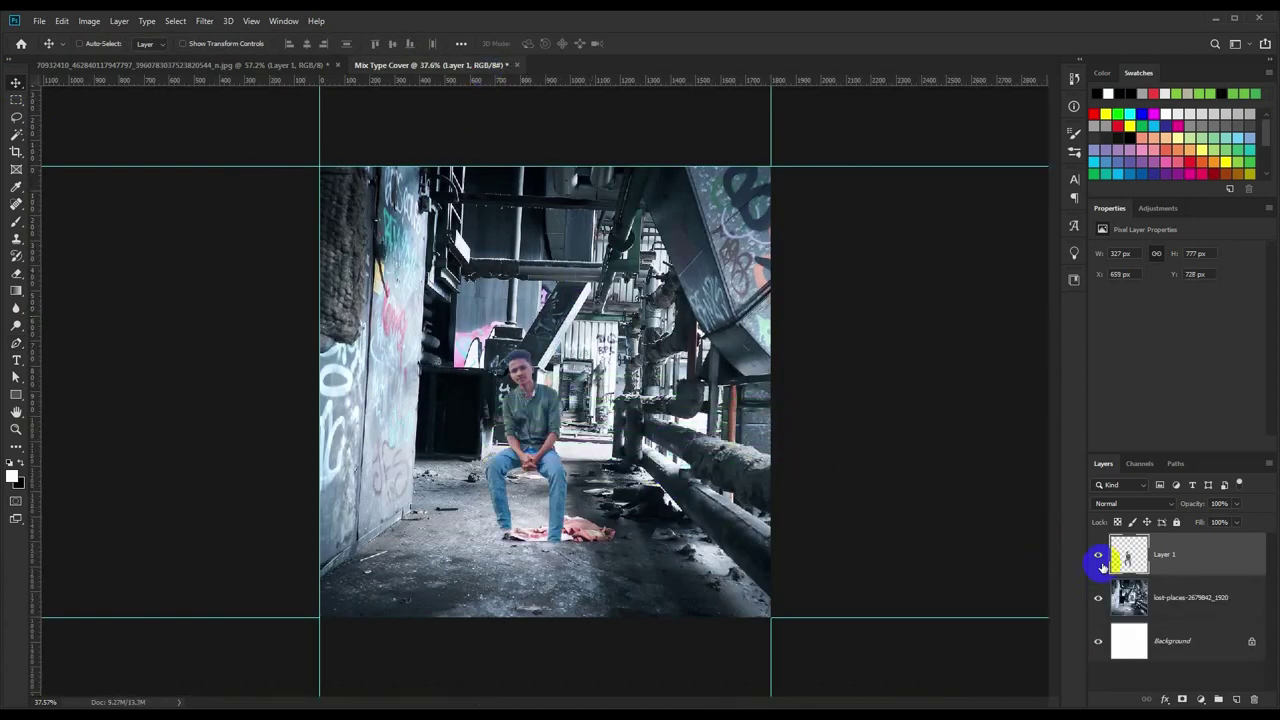
right_click(1195, 562)
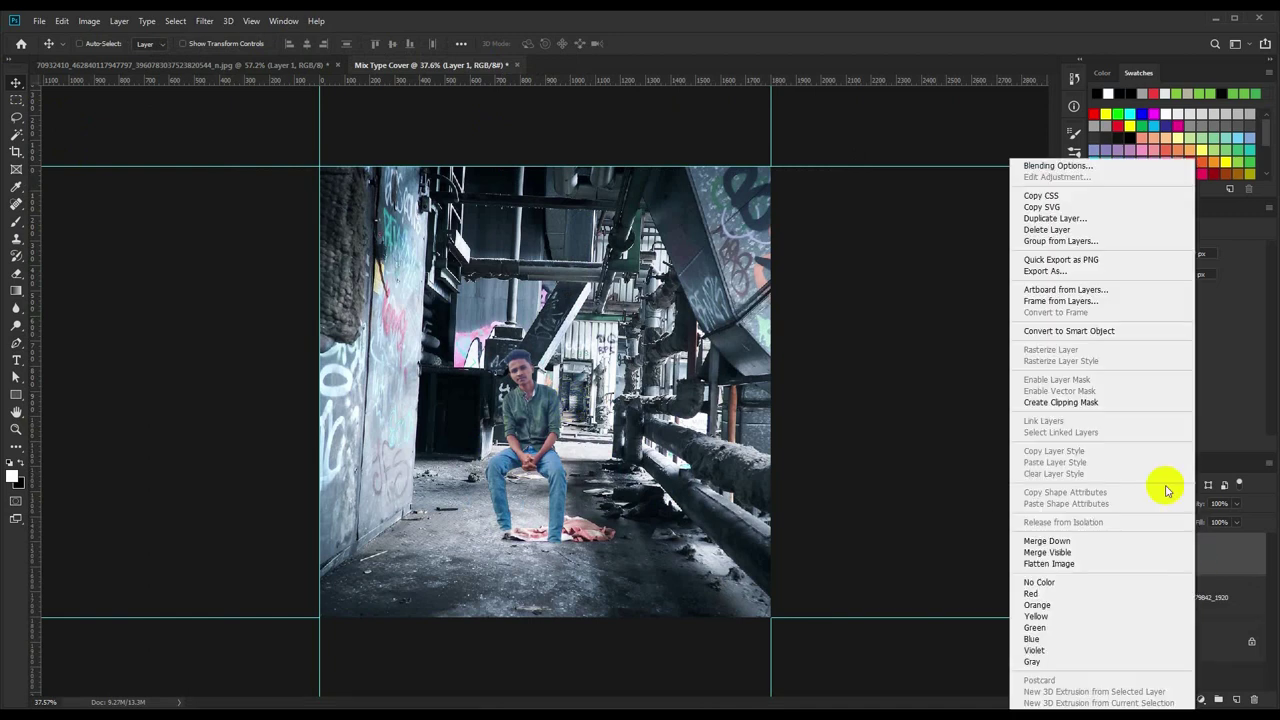
left_click(1105, 334)
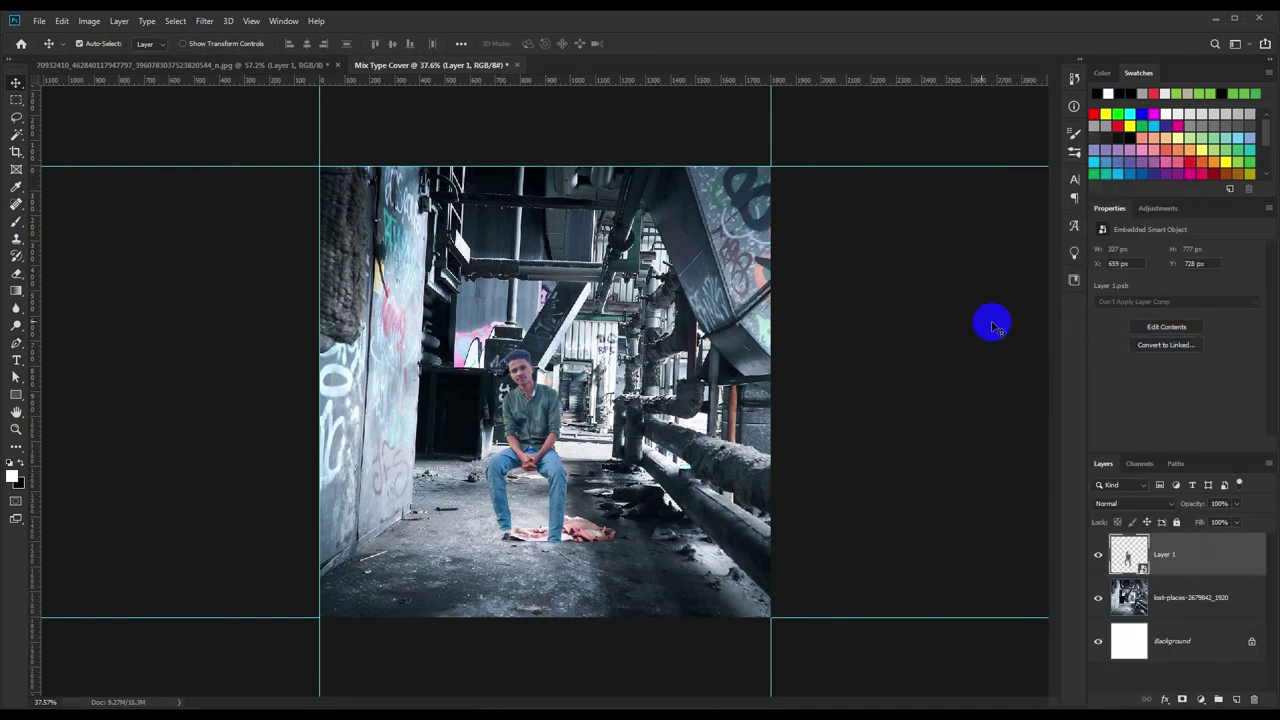
left_click_drag(485, 466, 487, 468)
Scale the man to about 180% and centre him in the corridor.
key("ctrl+t")
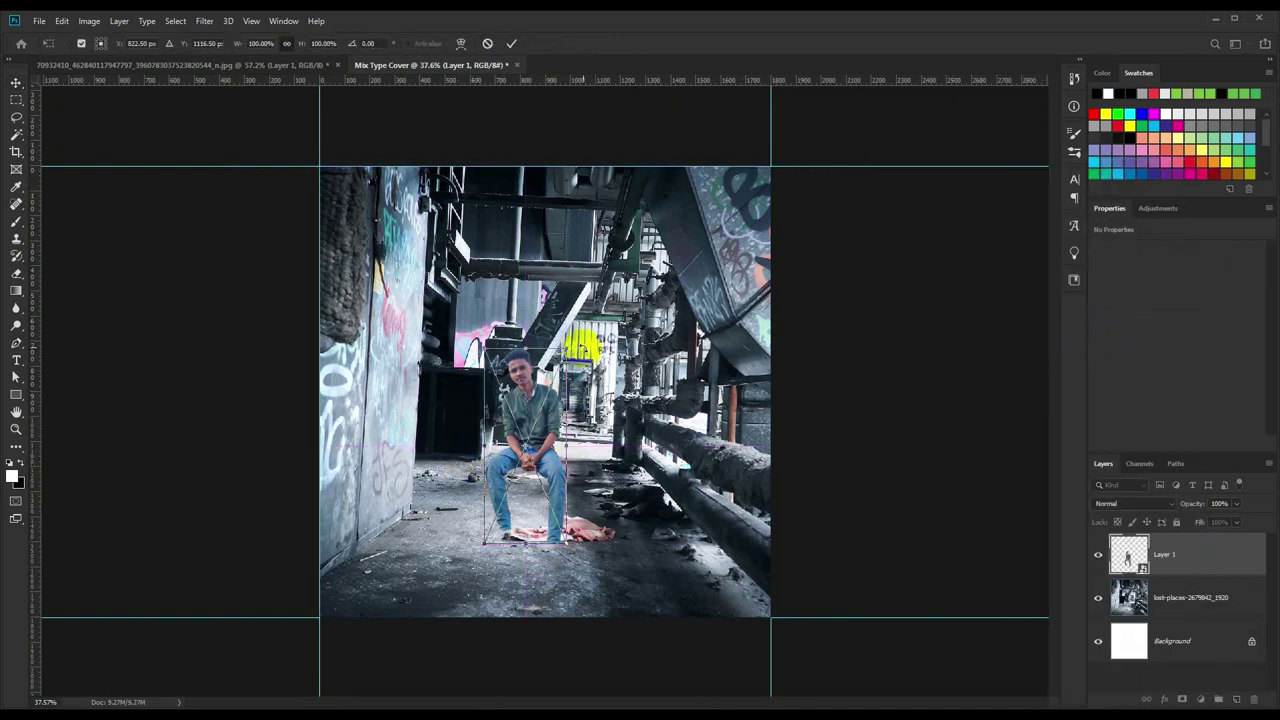
mouse_move(566, 350)
left_mouse_down()
mouse_move(600, 288)
mouse_move(548, 330)
left_mouse_up()
left_click_drag(657, 306, 628, 243)
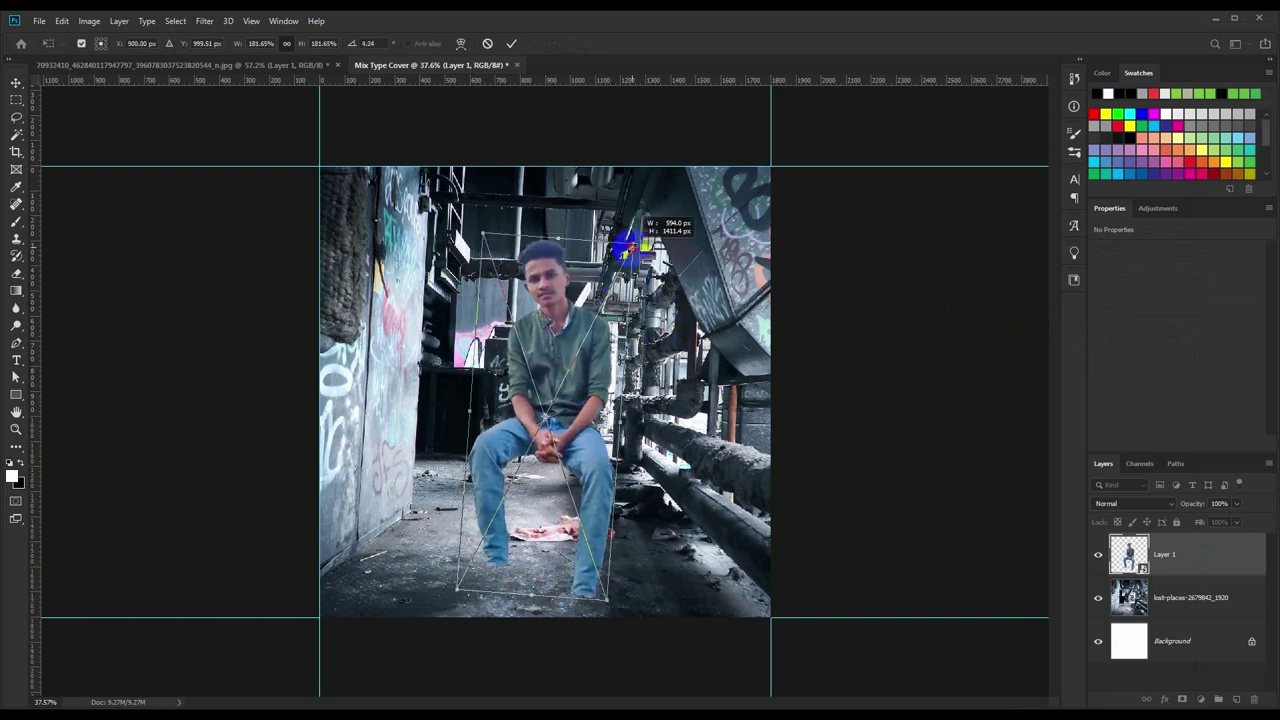
key("Return")
scroll(551, 413, "up", 1)
left_click(449, 415)
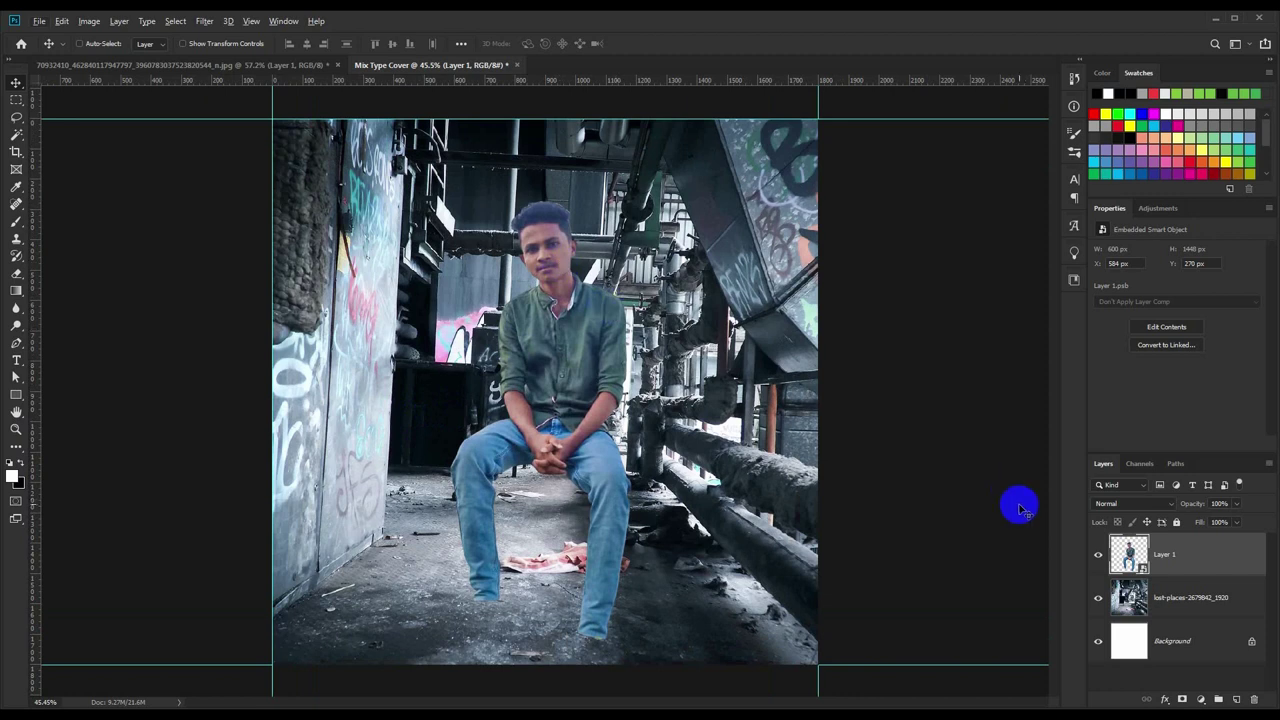
key("ctrl+0")
Close the cut-out portrait document, saving it as a PSD.
left_click(328, 65)
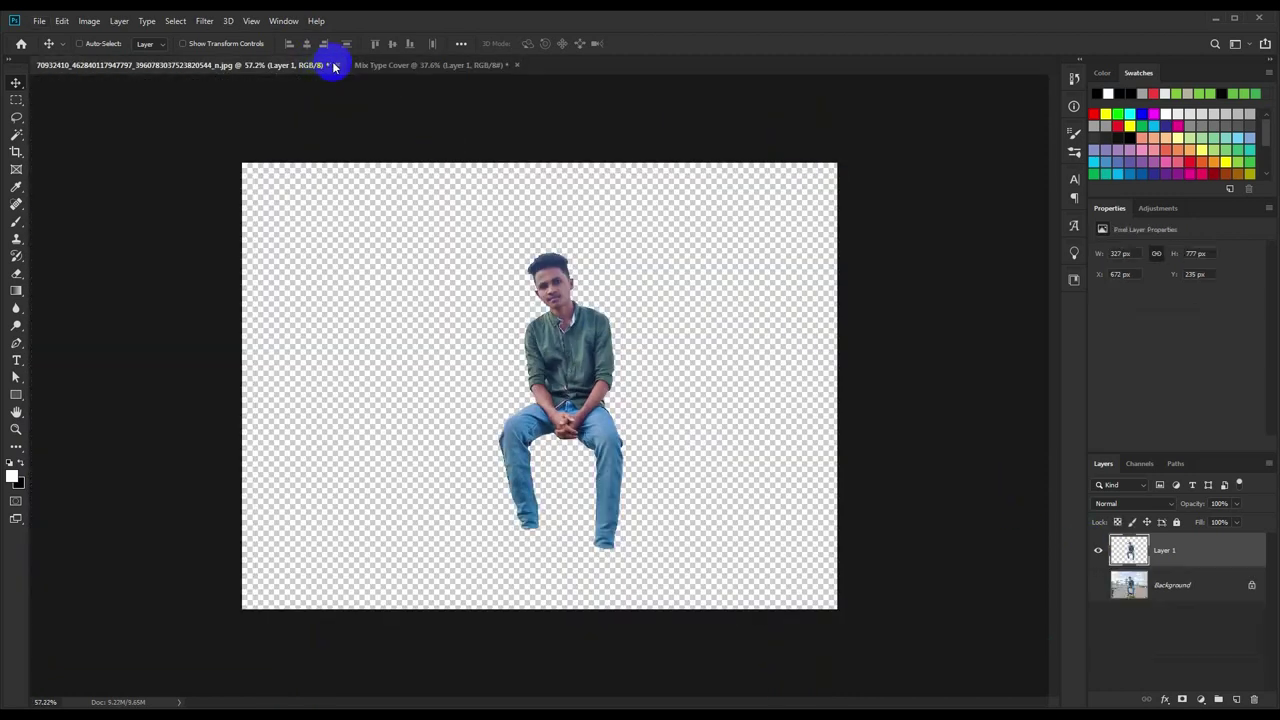
left_click(577, 286)
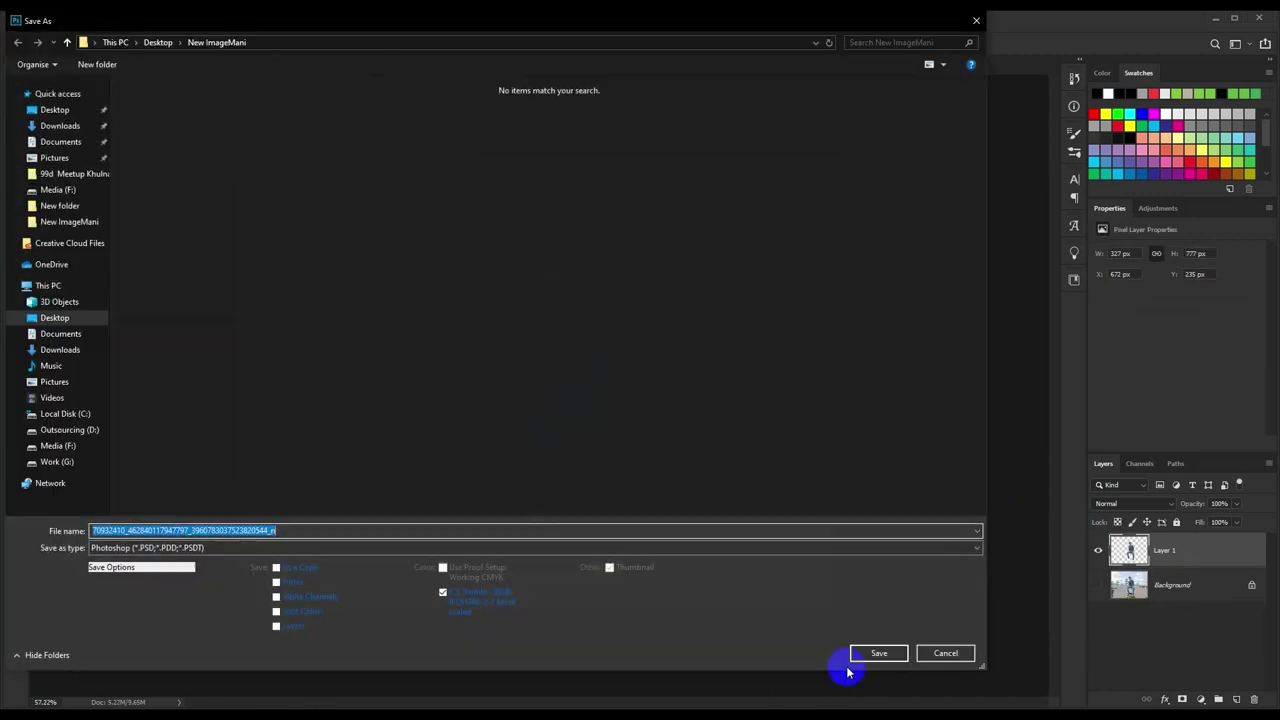
left_click(860, 653)
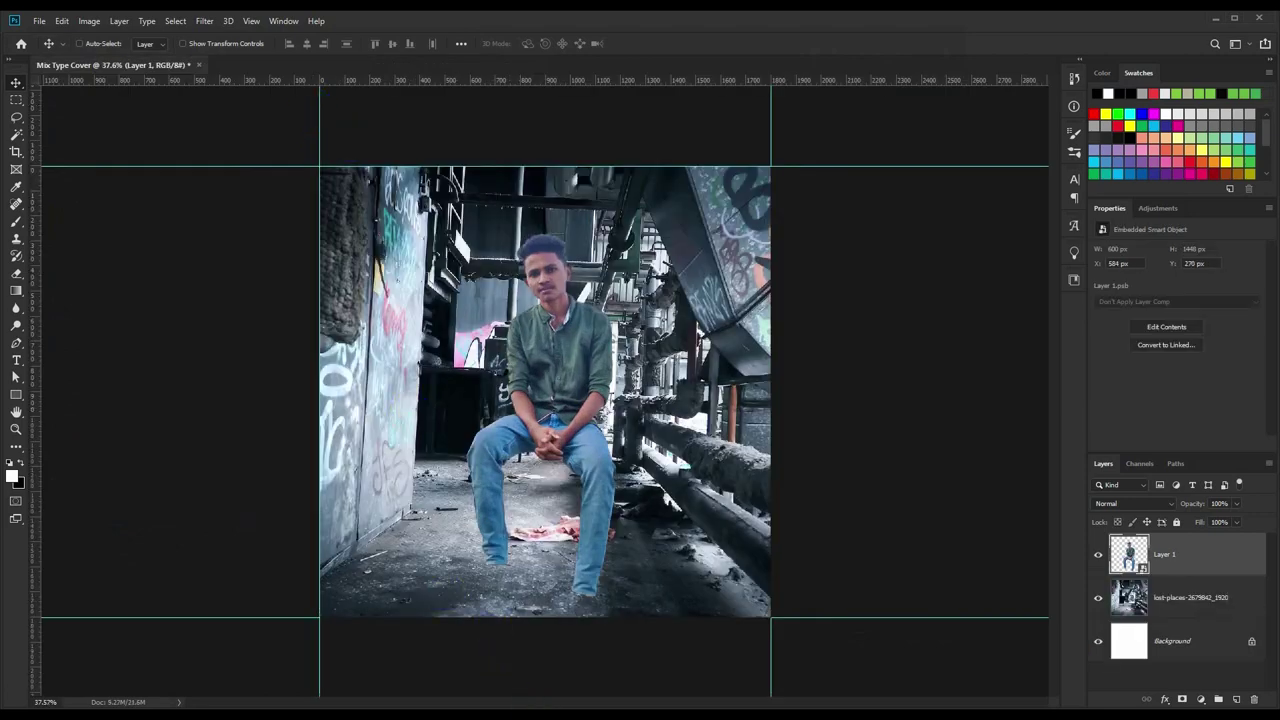
Drag 8.jpg from the New ImageMani folder into Photoshop as a new document.
left_click(628, 655)
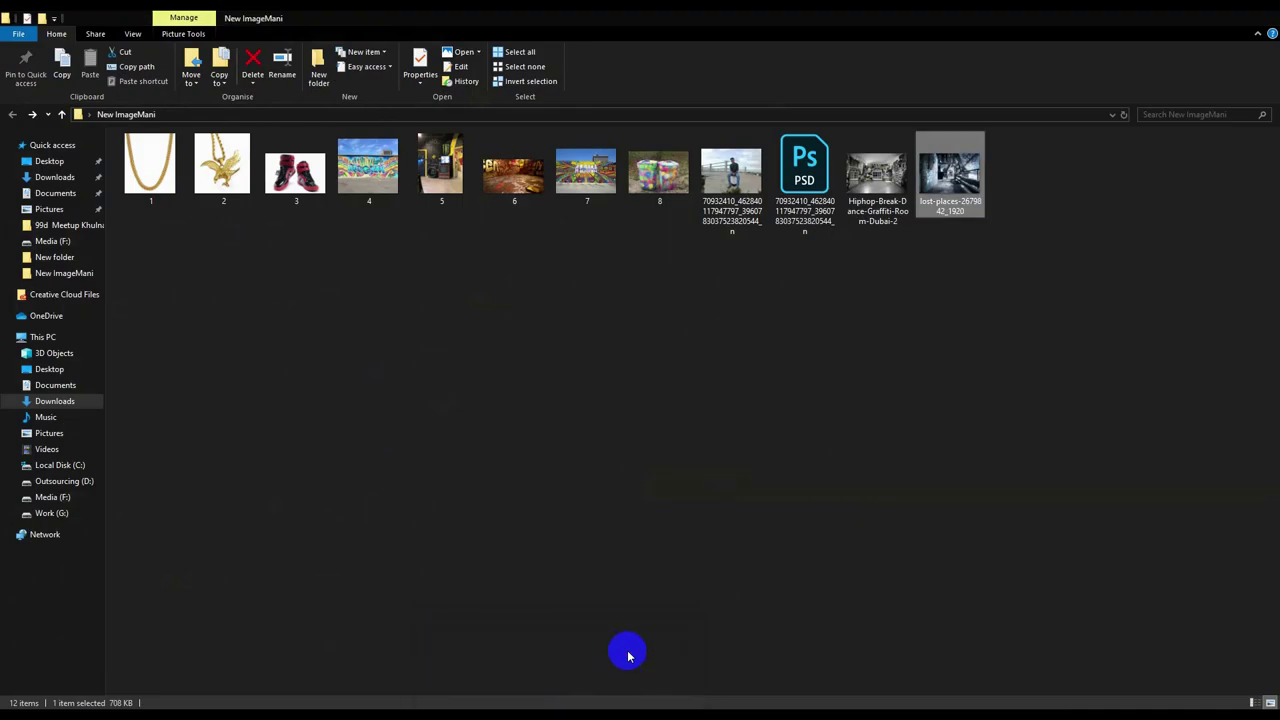
left_click_drag(659, 180, 110, 698)
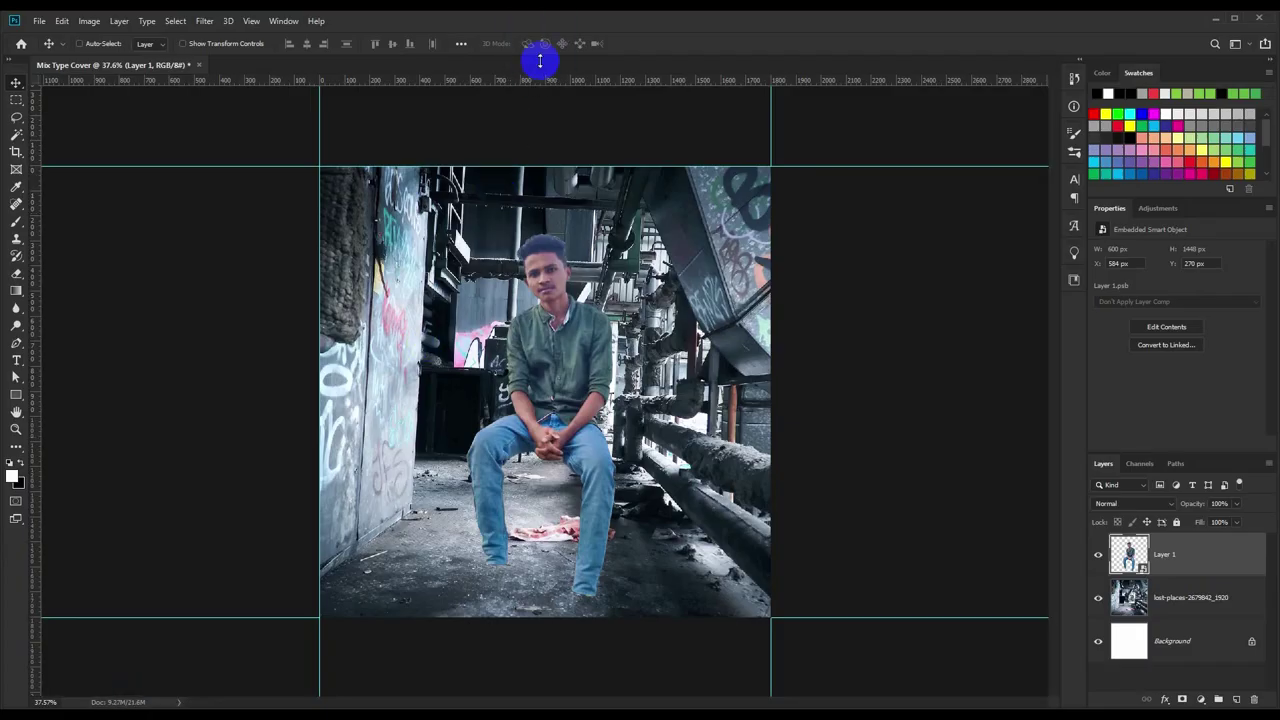
left_click_drag(110, 690, 543, 63)
scroll(430, 455, "up", 2)
Pen-trace the right painted trash can in 8.jpg, mask it, and drag it into Mix Type Cover.
scroll(430, 455, "up", 2)
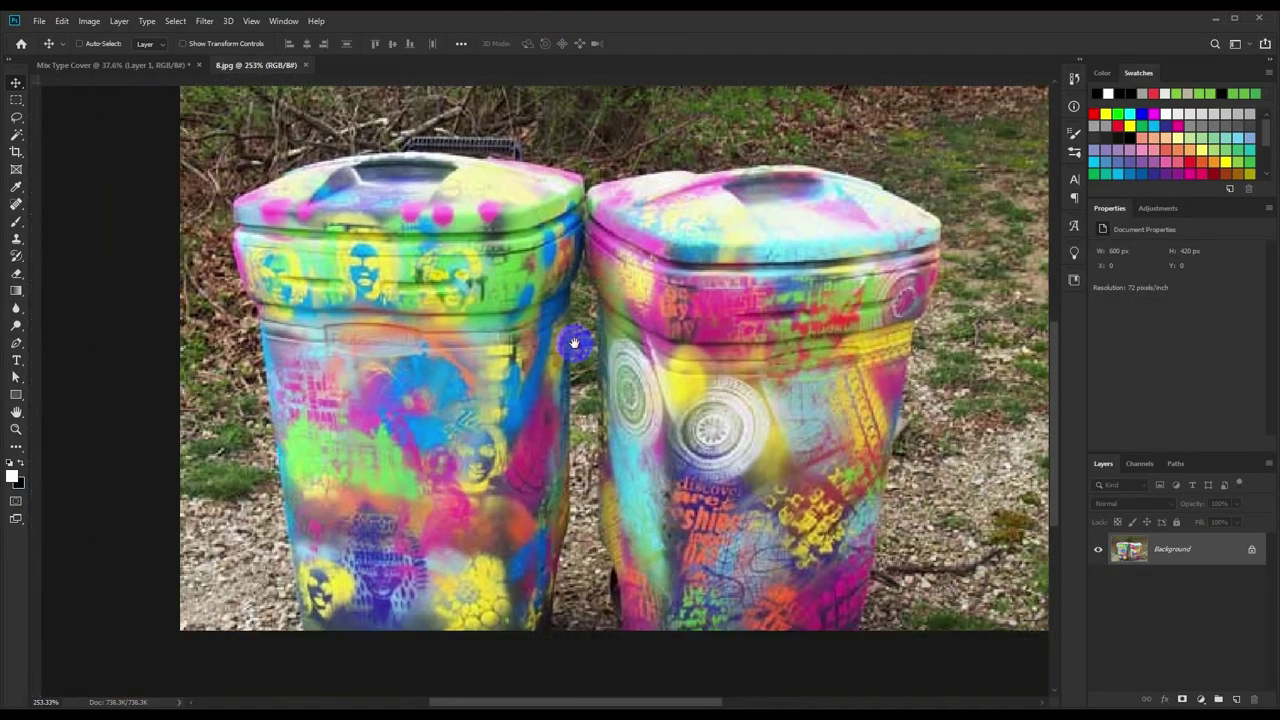
scroll(480, 400, "up", 2)
left_click(16, 343)
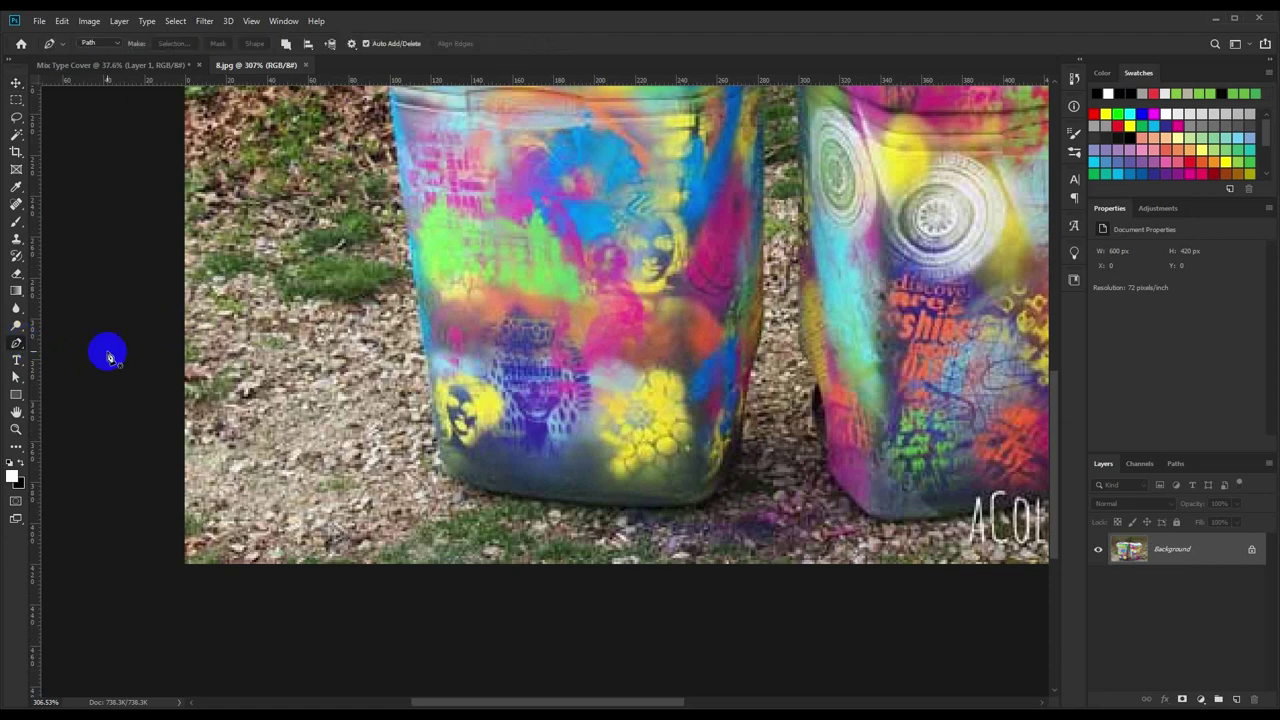
left_click_drag(853, 342, 692, 559)
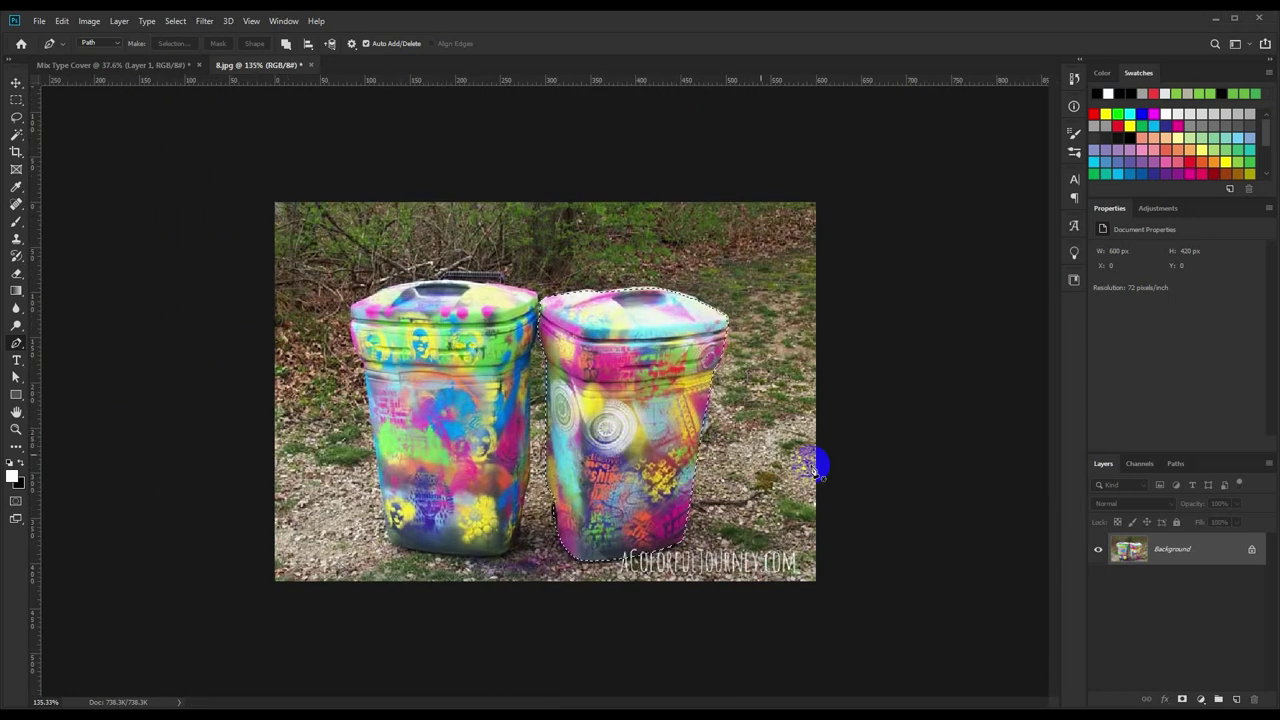
left_click(1183, 690)
left_click(16, 81)
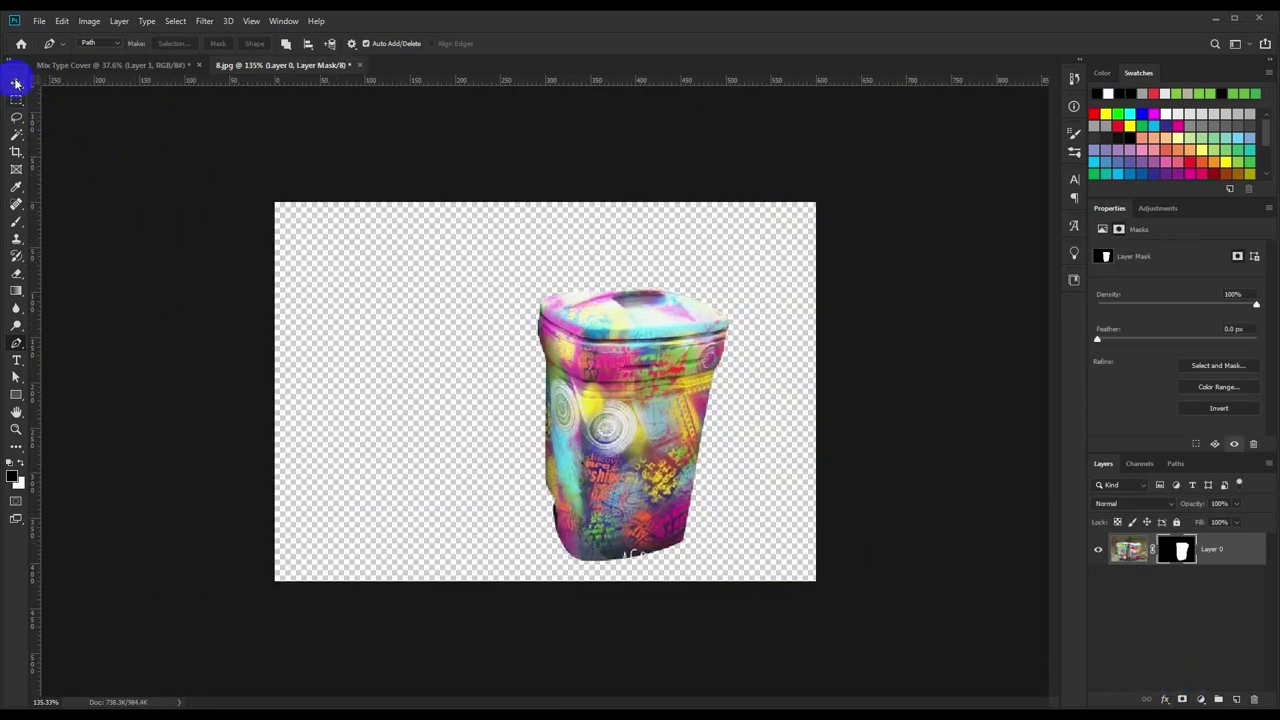
mouse_move(627, 382)
left_mouse_down()
mouse_move(172, 72)
mouse_move(511, 353)
mouse_move(534, 476)
left_mouse_up()
Make the trash can a smart object below Layer 1, scale it to about 185%, then open 3.jpg.
right_click(1222, 572)
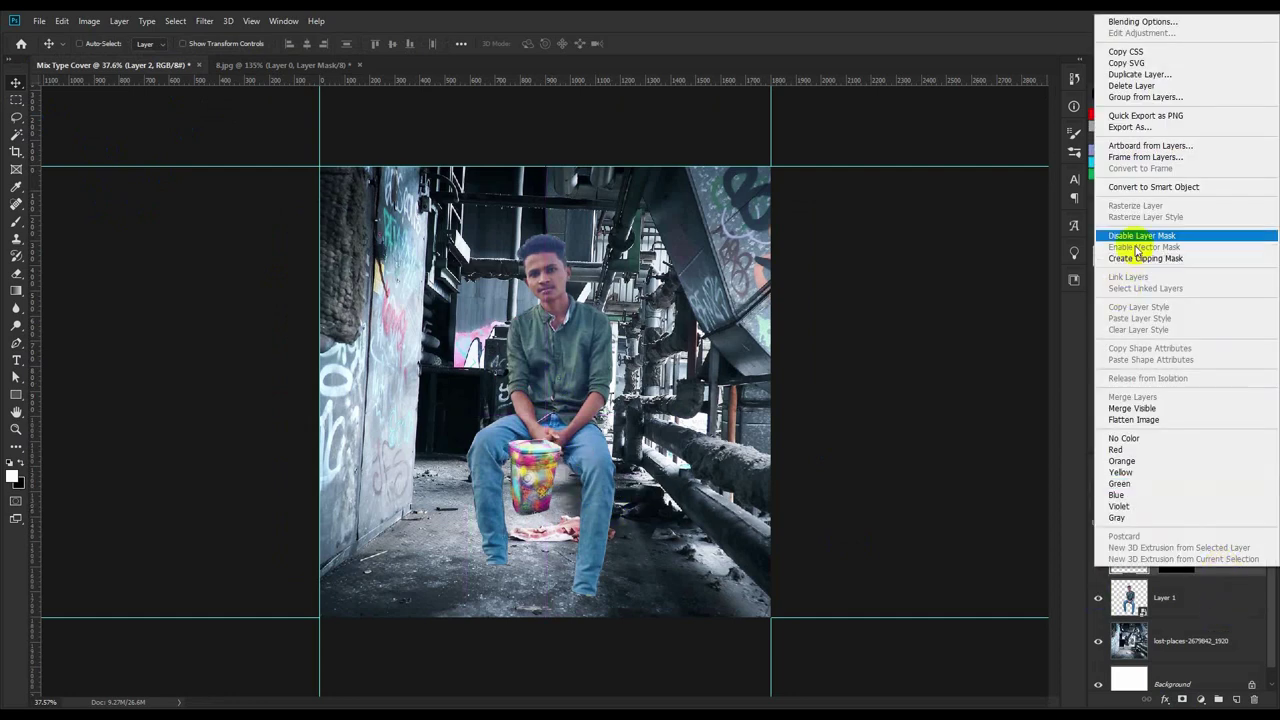
left_click(1160, 234)
left_click_drag(1174, 560, 1174, 615)
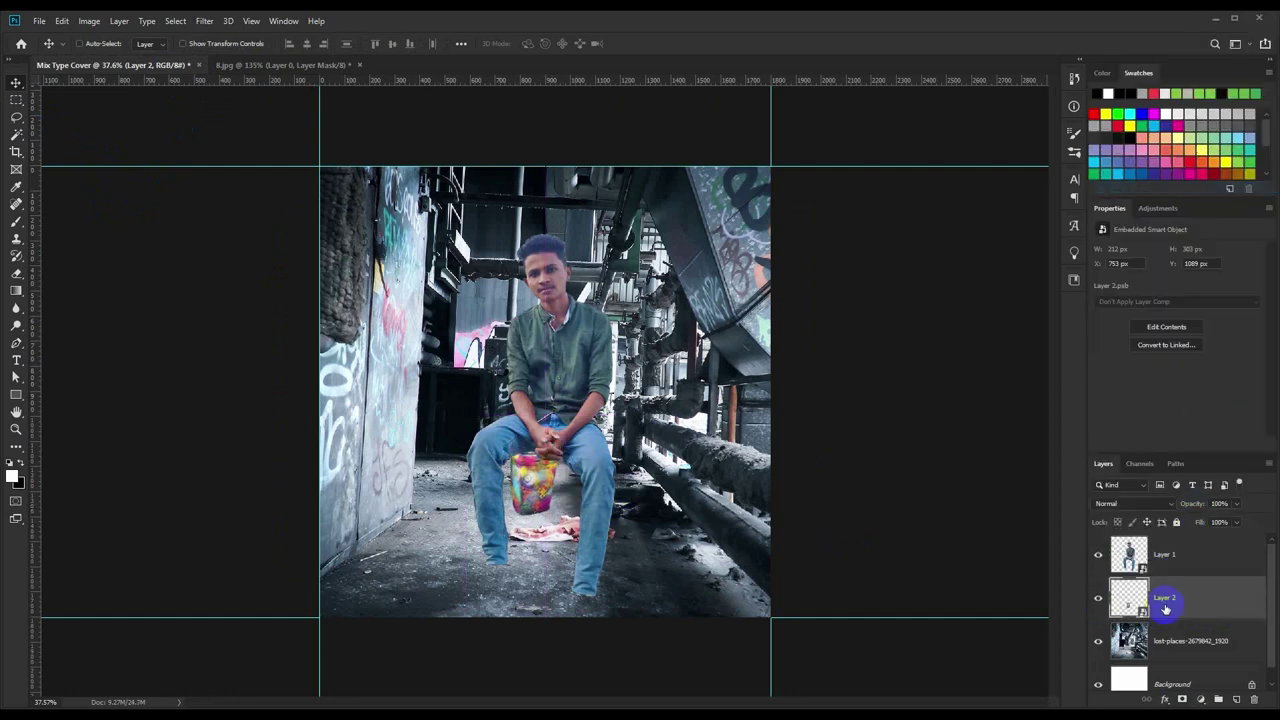
key("ctrl+t")
mouse_move(559, 521)
left_mouse_down()
mouse_move(608, 590)
mouse_move(580, 548)
left_mouse_up()
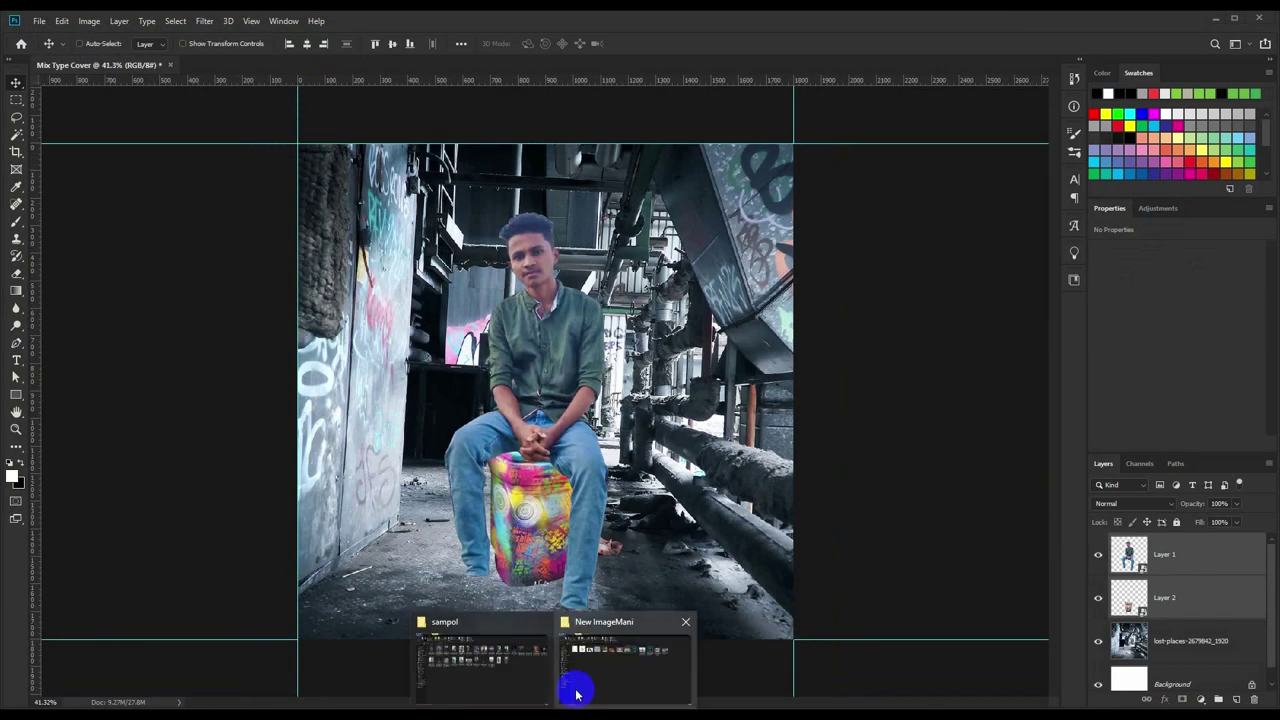
left_click(578, 676)
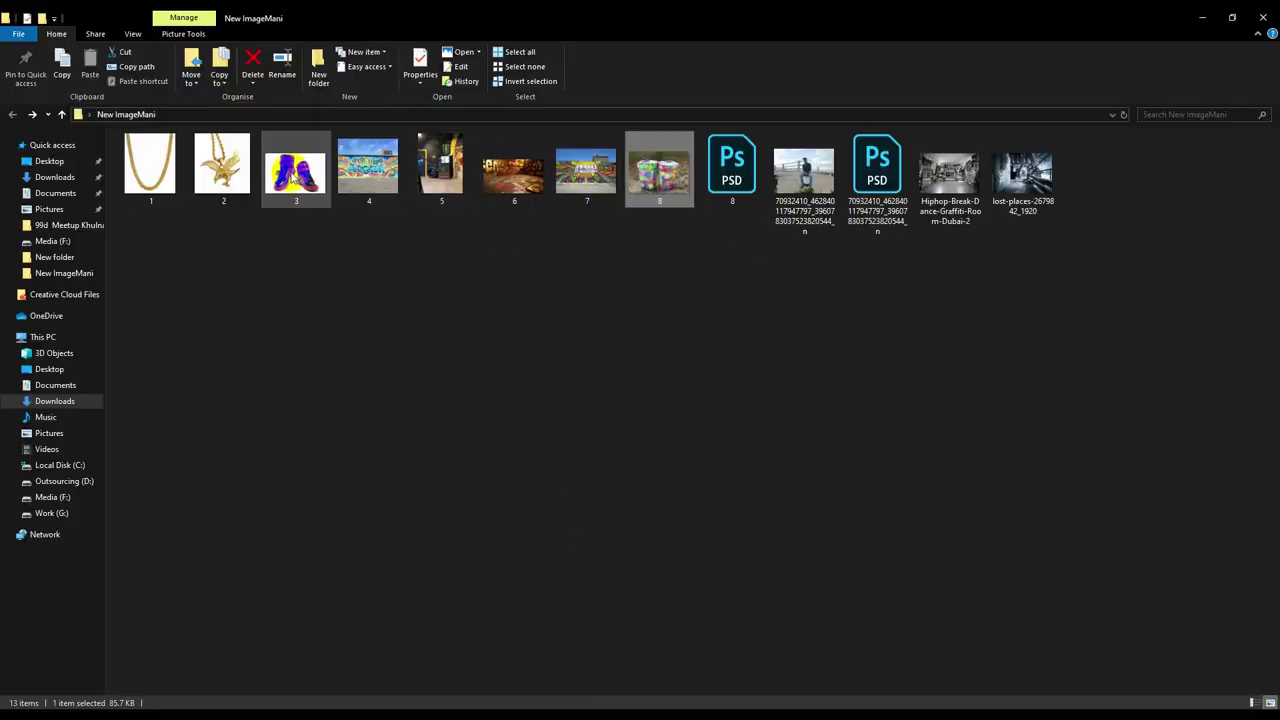
mouse_move(296, 172)
left_mouse_down()
mouse_move(125, 698)
mouse_move(443, 62)
left_mouse_up()
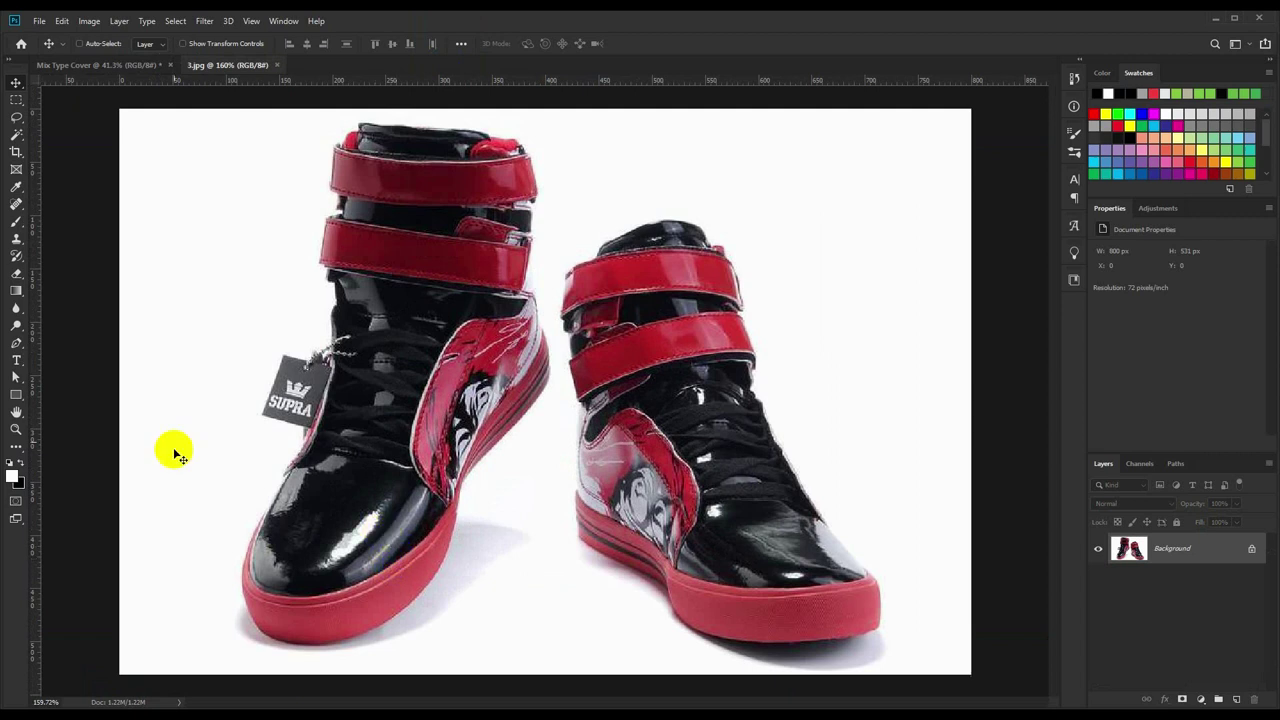
Cut out both red-black sneakers from 3.jpg and drag the two layers into Mix Type Cover.
left_click(15, 345)
scroll(545, 507, "up", 1)
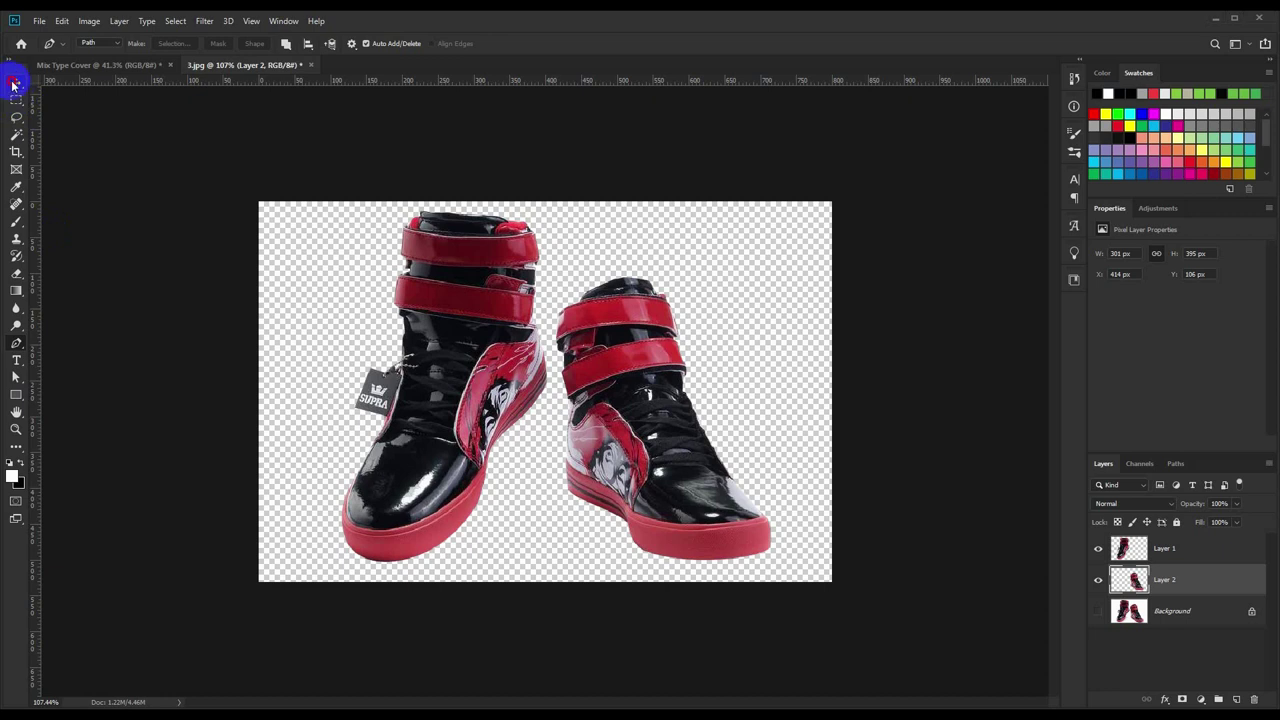
left_click(13, 86)
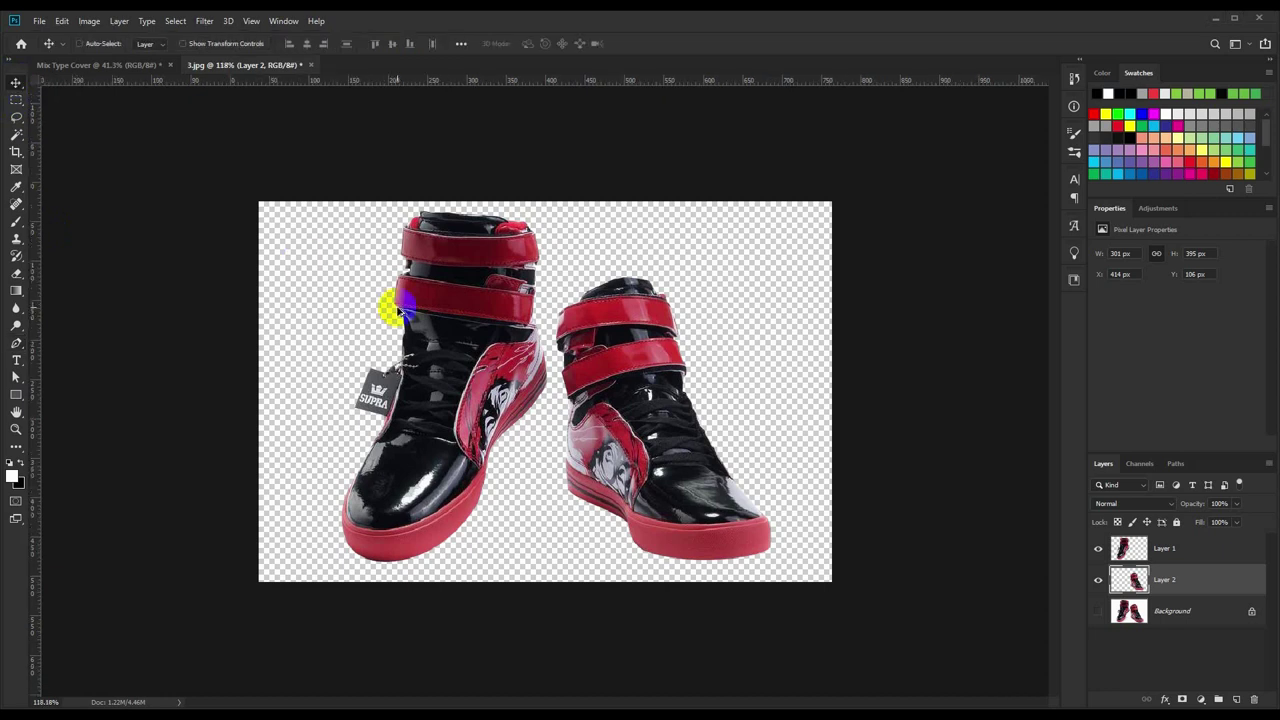
key("ctrl+plus")
left_click(1160, 551, "shift")
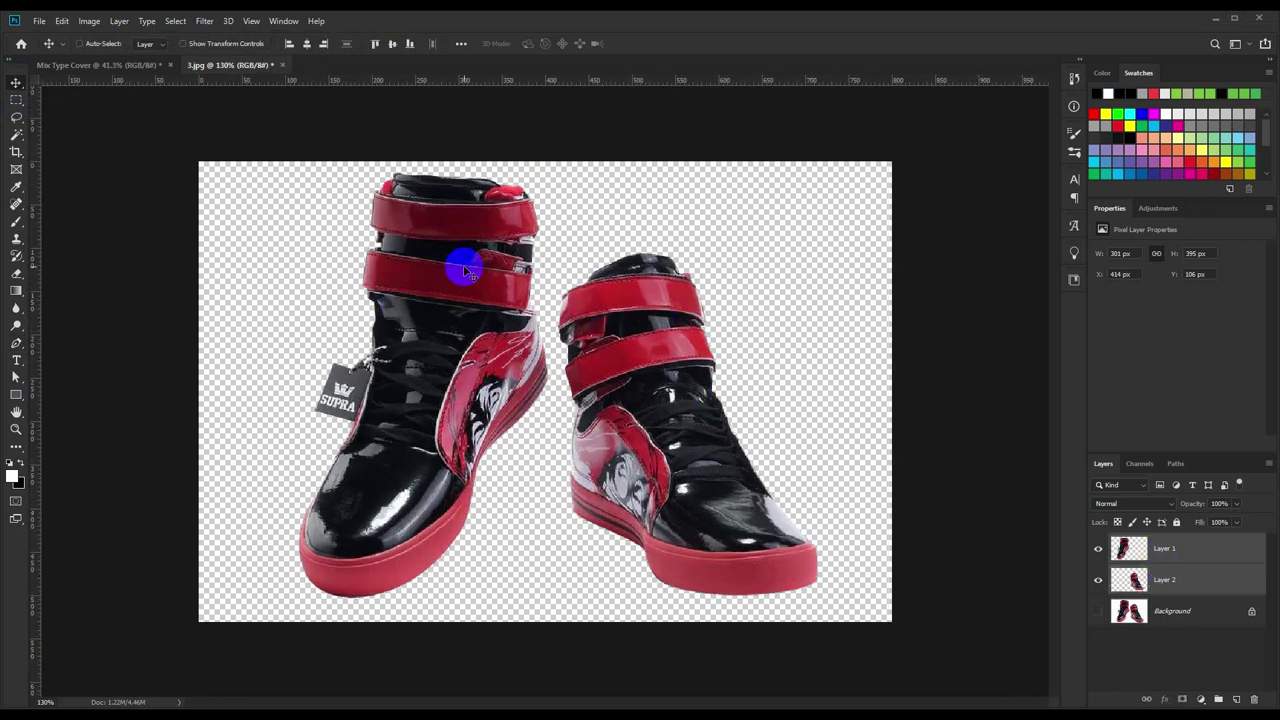
mouse_move(457, 266)
left_mouse_down()
mouse_move(128, 68)
mouse_move(470, 340)
mouse_move(594, 573)
left_mouse_up()
Convert the sneaker layers, Layer 4 and Layer 3, into Smart Objects and select both.
right_click(1180, 573)
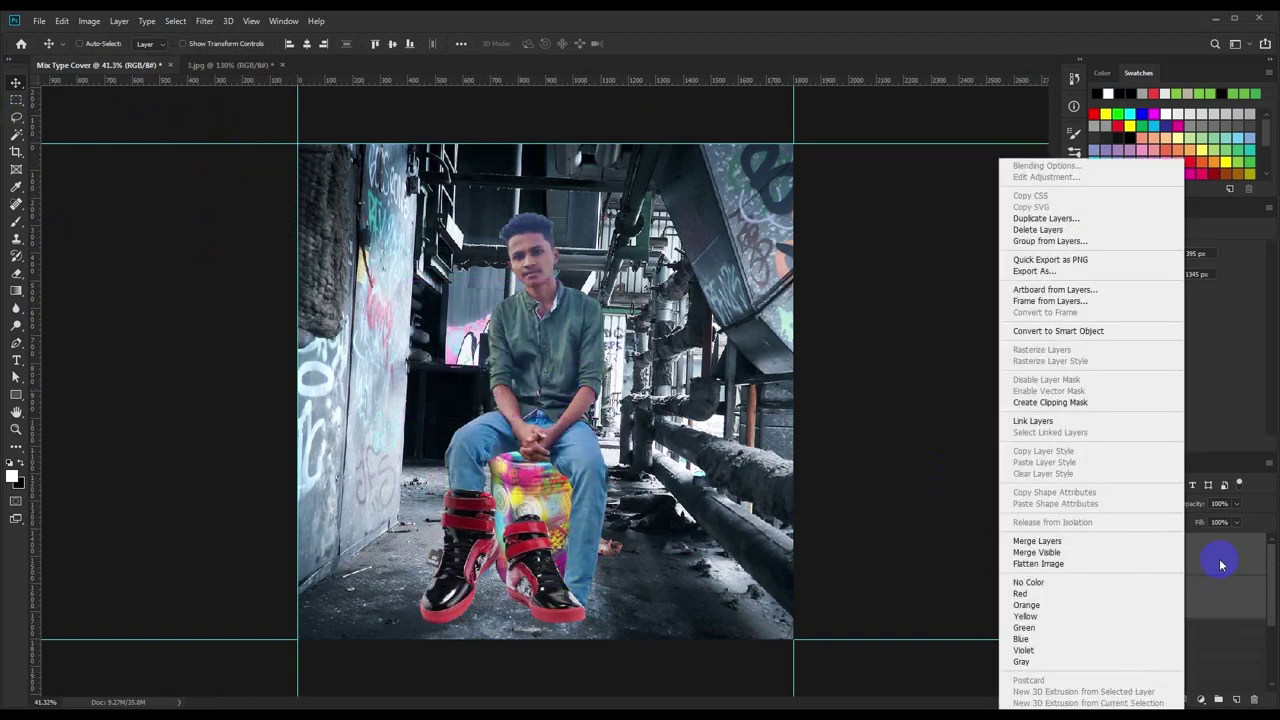
left_click(1220, 565)
right_click(1220, 565)
left_click(1070, 331)
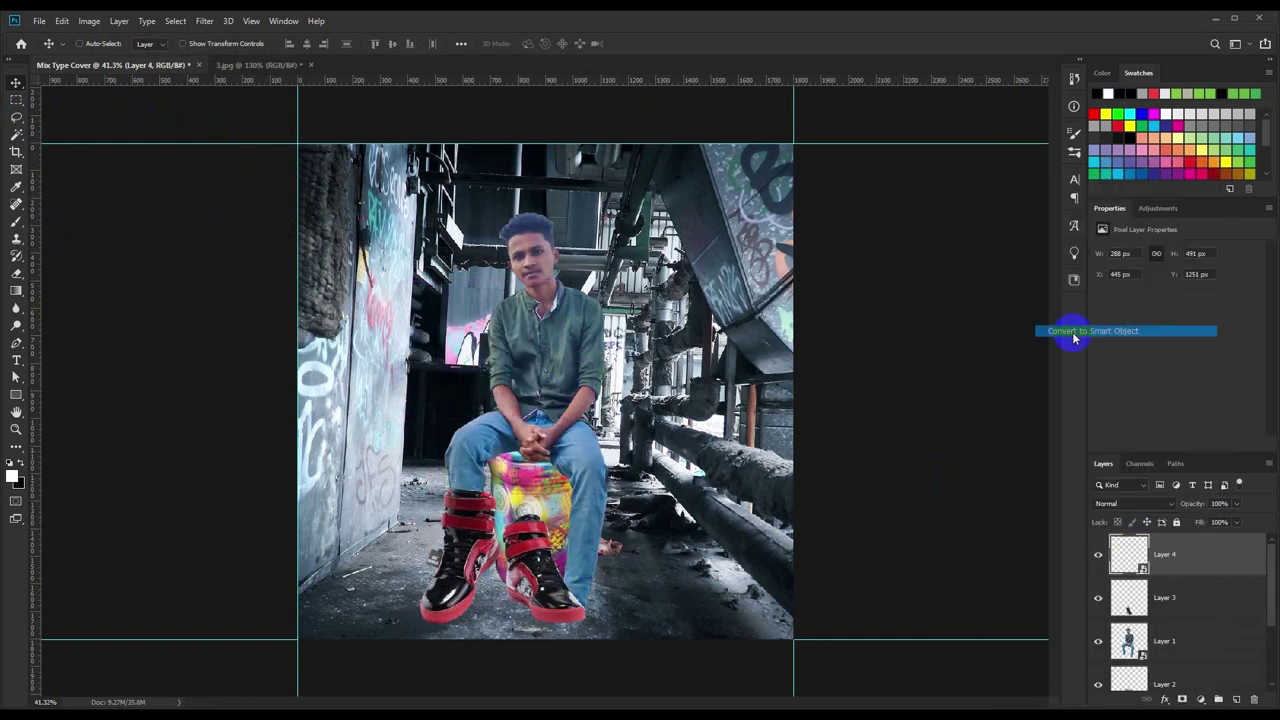
left_click(1171, 590)
right_click(1171, 590)
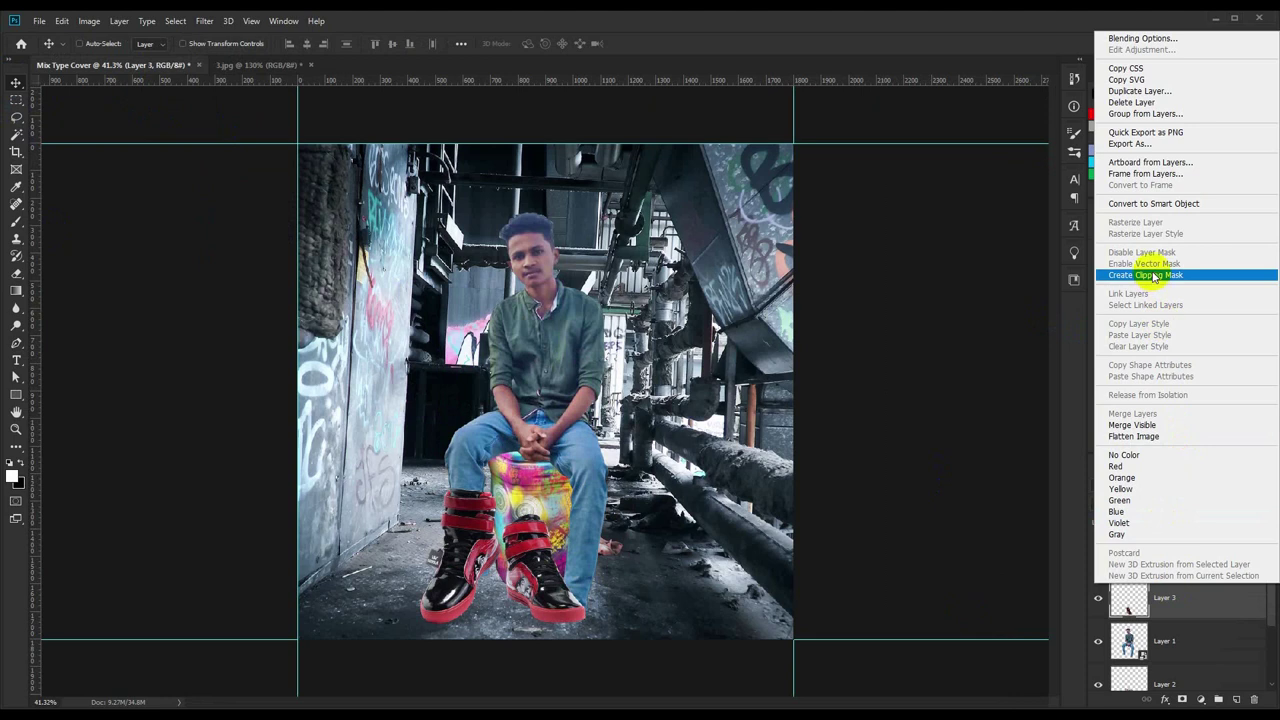
left_click(1150, 204)
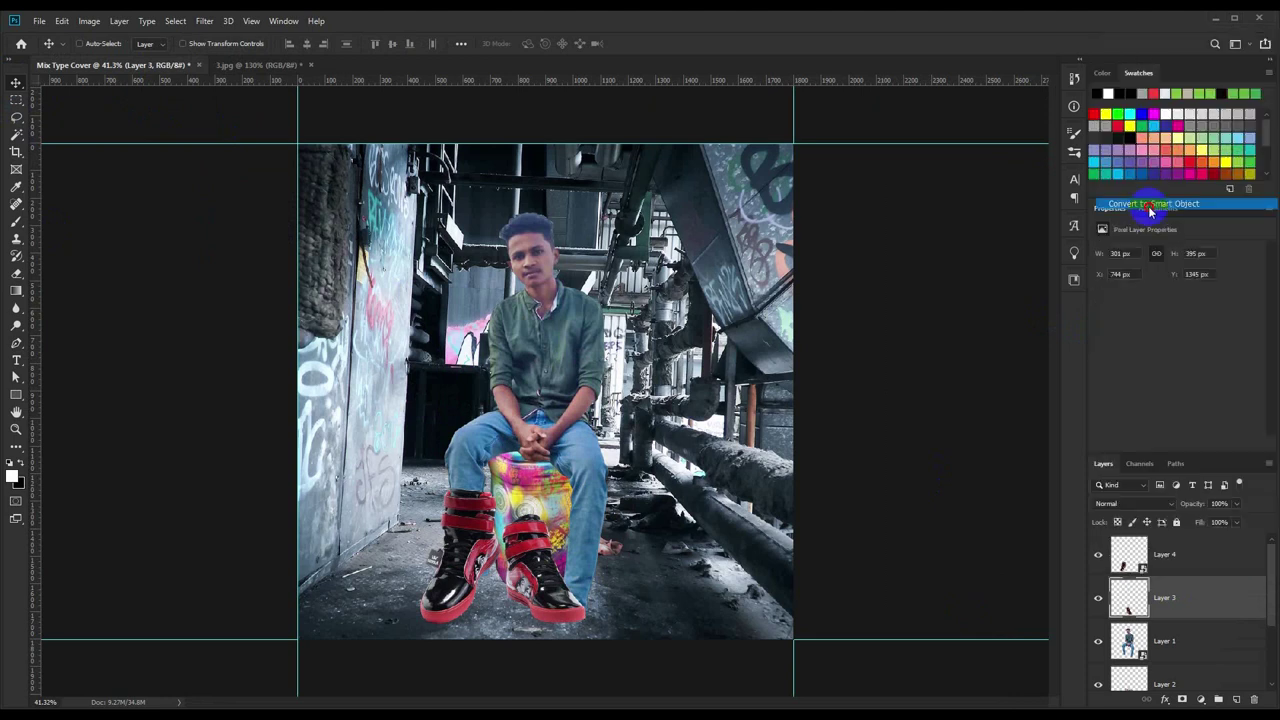
left_click(1172, 568, "shift")
Scale both red sneakers down to about half size.
scroll(457, 571, "up", 2)
scroll(480, 568, "up", 2)
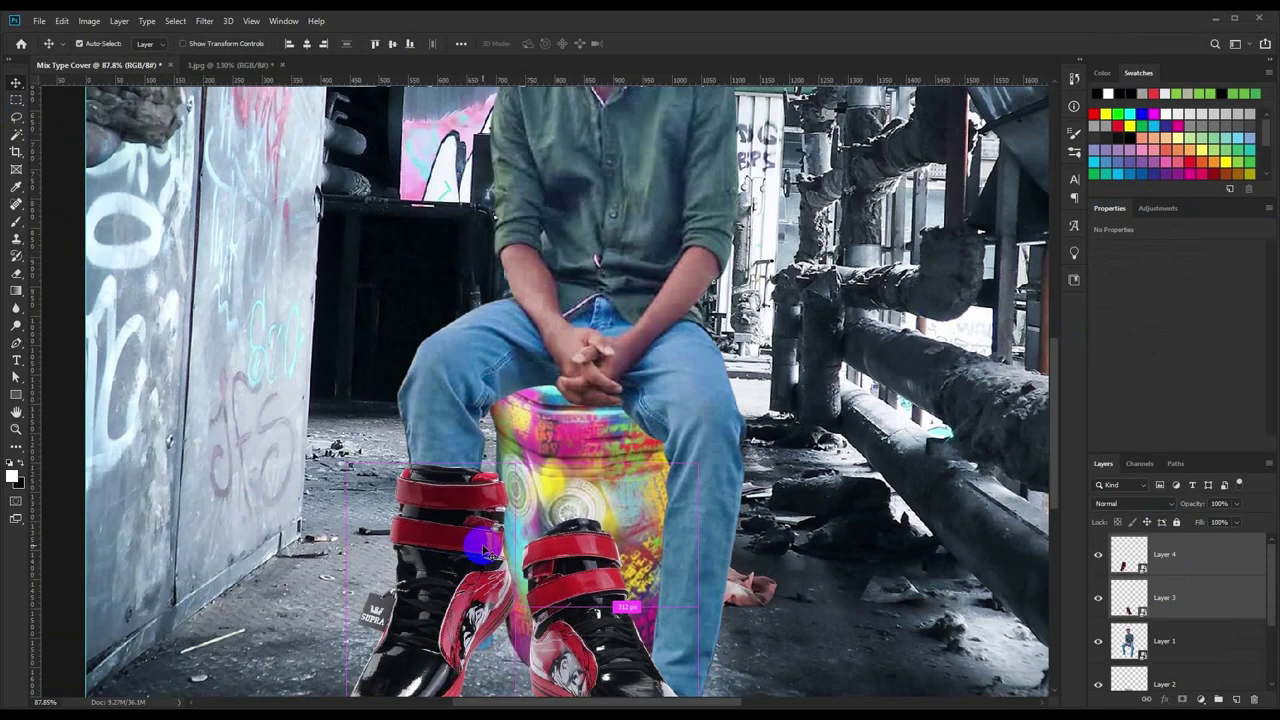
key("ctrl+t")
mouse_move(695, 468)
left_mouse_down()
mouse_move(712, 458)
mouse_move(634, 532)
mouse_move(660, 502)
mouse_move(630, 518)
left_mouse_up()
key("Return")
scroll(534, 443, "down", 3)
mouse_move(558, 540)
left_mouse_down()
mouse_move(760, 622)
mouse_move(709, 666)
left_mouse_up()
Rotate and fit one sneaker onto each of the boy's feet, beside the trash can.
key("ctrl+minus")
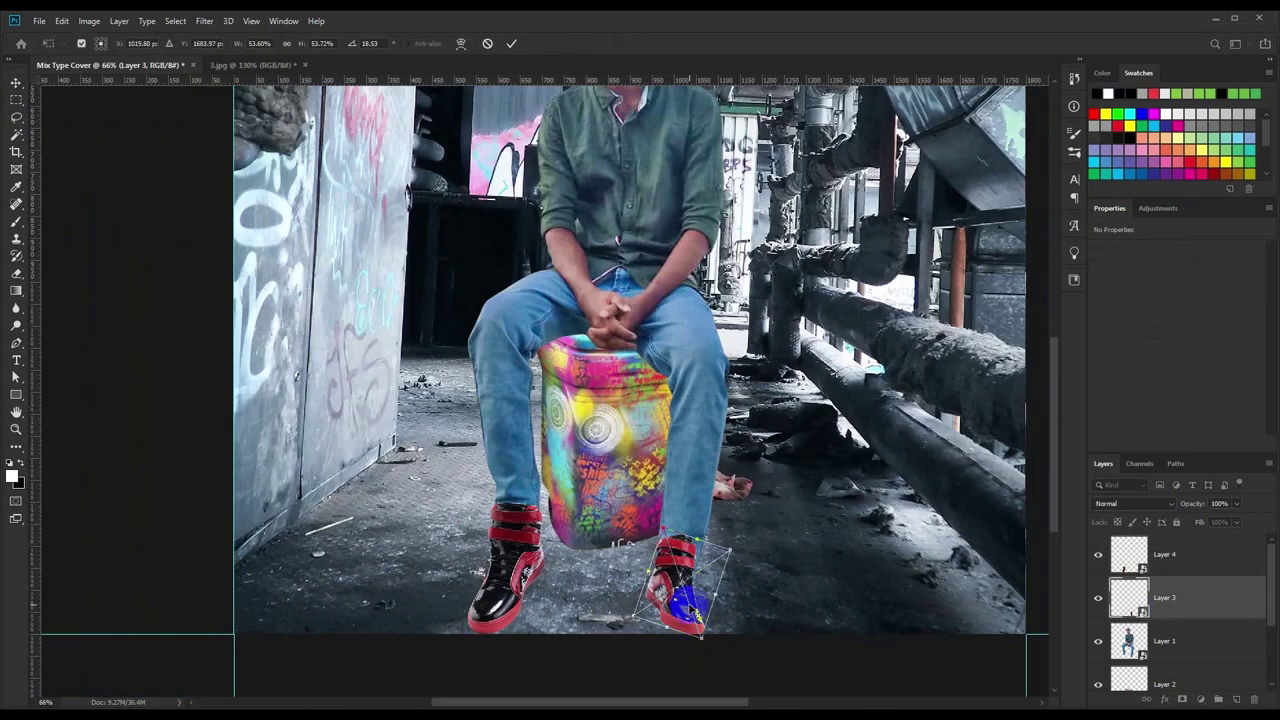
key("ctrl+t")
left_click_drag(686, 609, 672, 580)
key("Return")
left_click(491, 557)
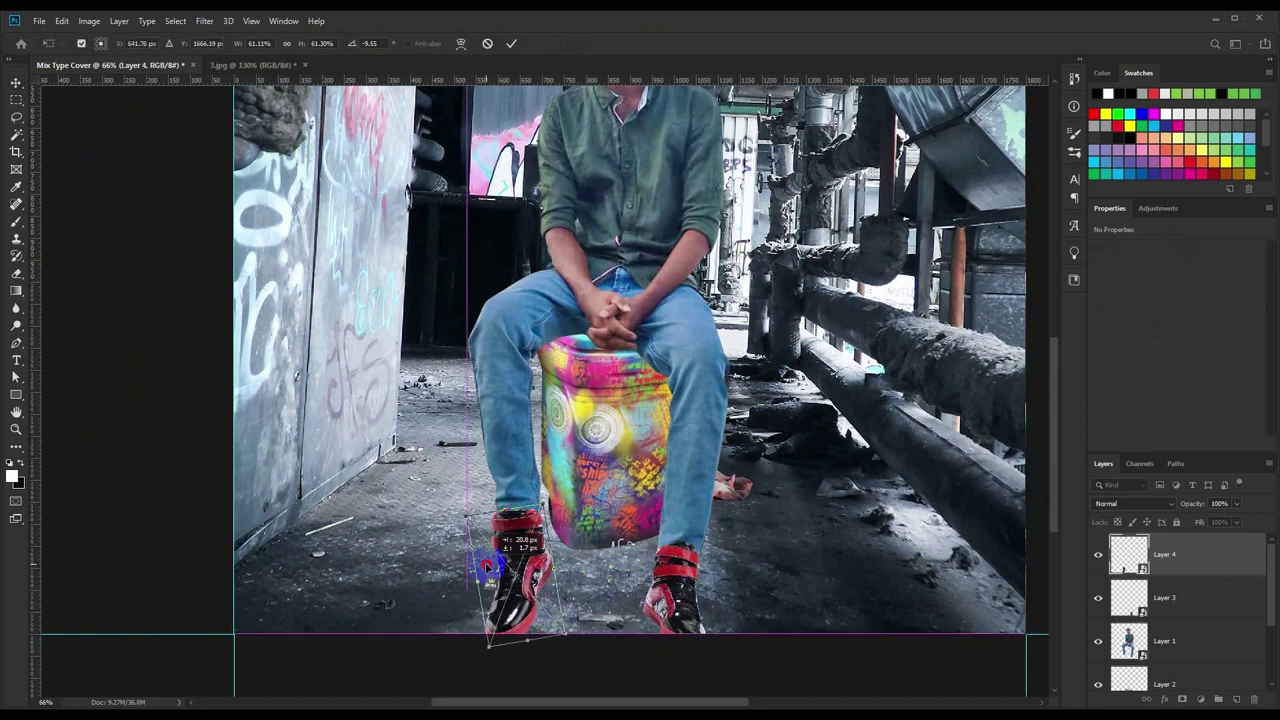
scroll(510, 530, "up", 4)
left_click_drag(523, 508, 530, 462)
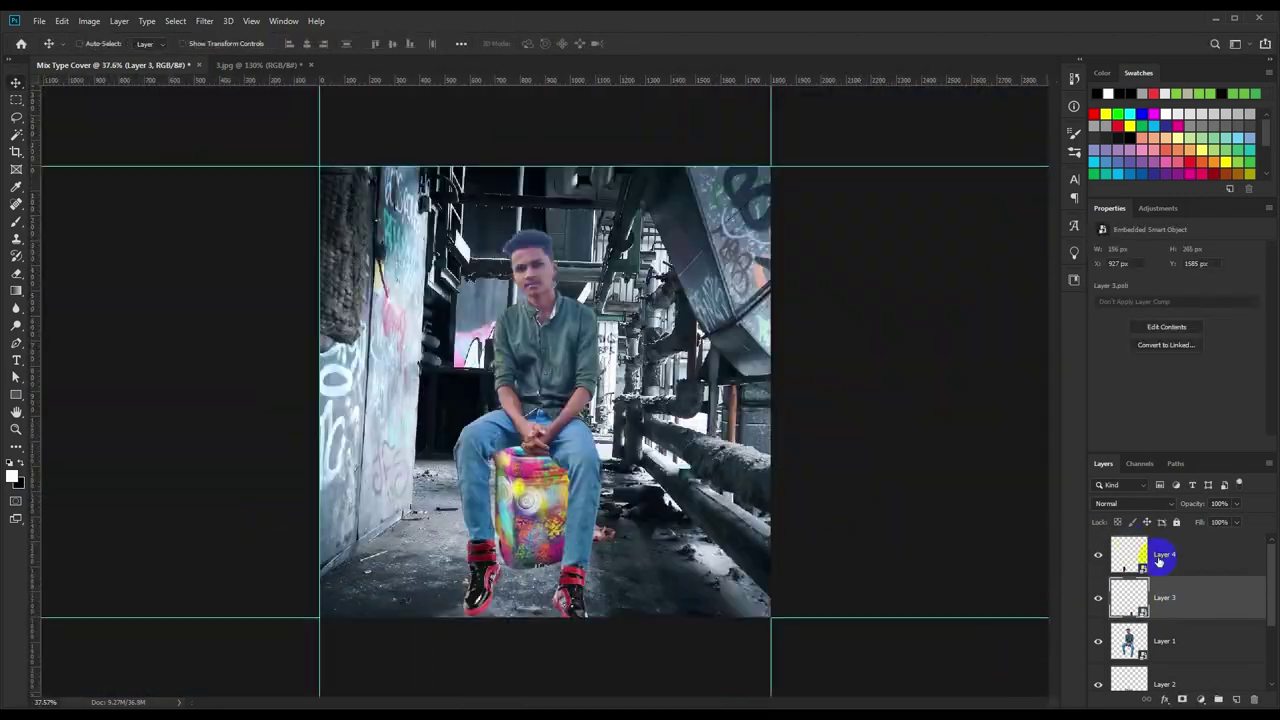
left_click_drag(1158, 560, 1165, 610)
Scale the trash can and sneakers to about 89.6%, lower them under the boy, tilt about 1°.
key("ctrl+t")
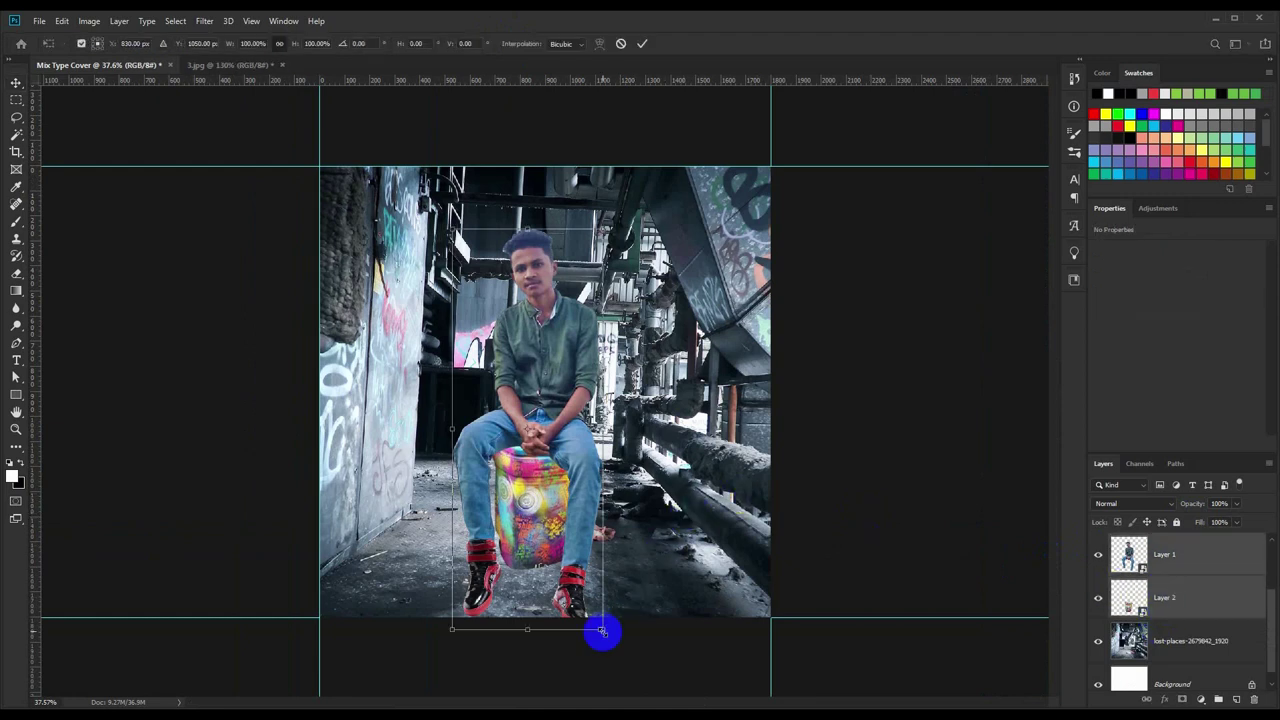
left_click_drag(601, 631, 580, 543)
left_click_drag(601, 601, 583, 555)
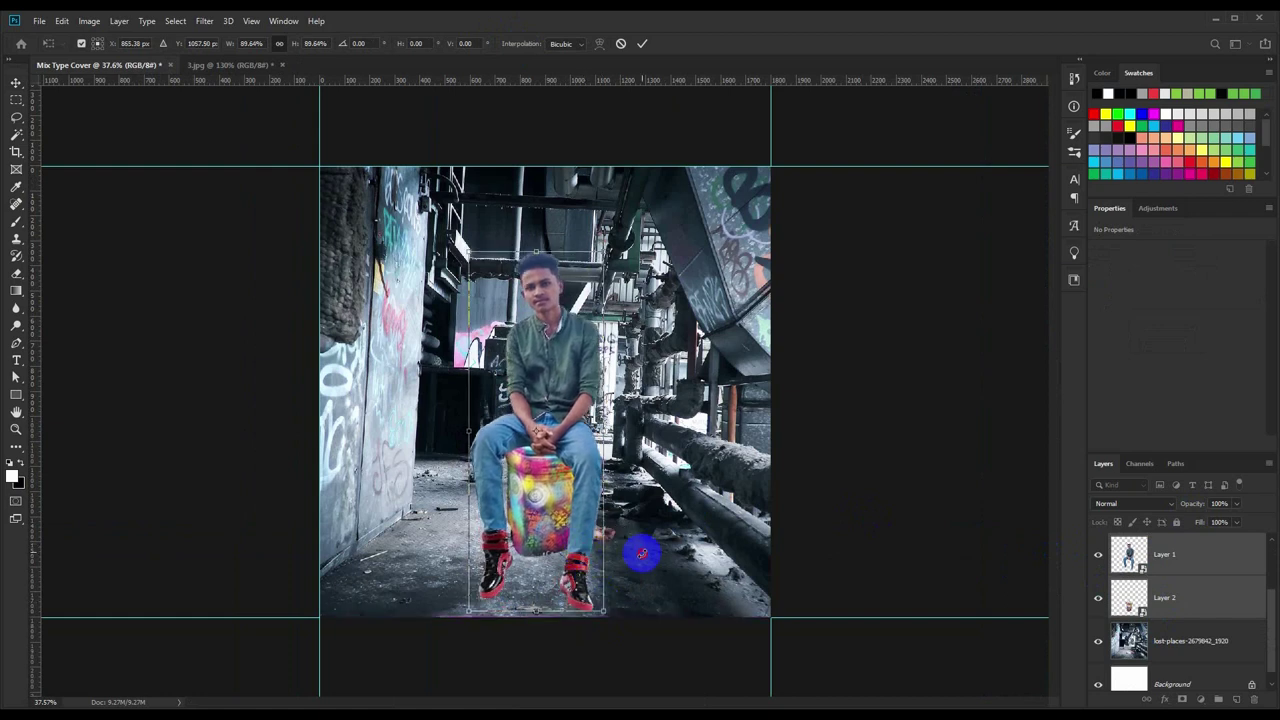
left_click_drag(641, 553, 640, 557)
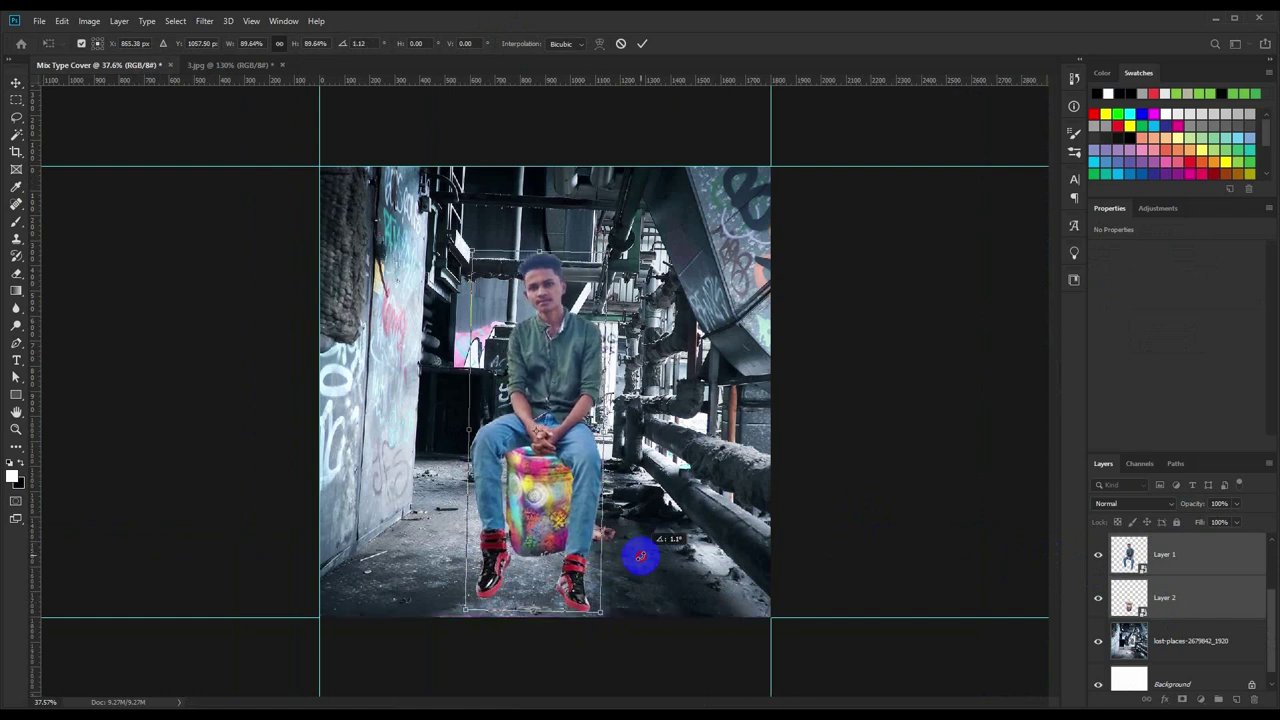
left_click(645, 44)
Select the boy's layer, Layer 1, in the Layers panel.
scroll(590, 302, "up", 2)
scroll(590, 302, "up", 2)
scroll(590, 302, "up", 2)
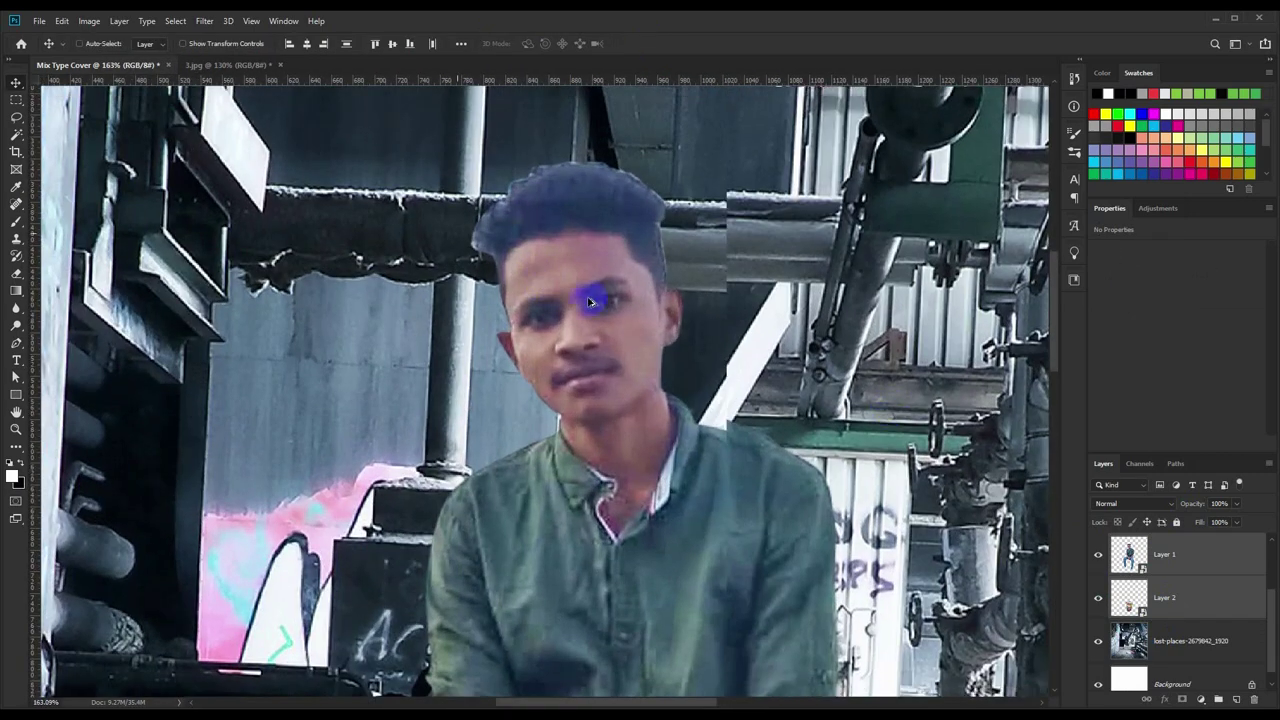
left_click(575, 304, "ctrl")
scroll(560, 306, "up", 1)
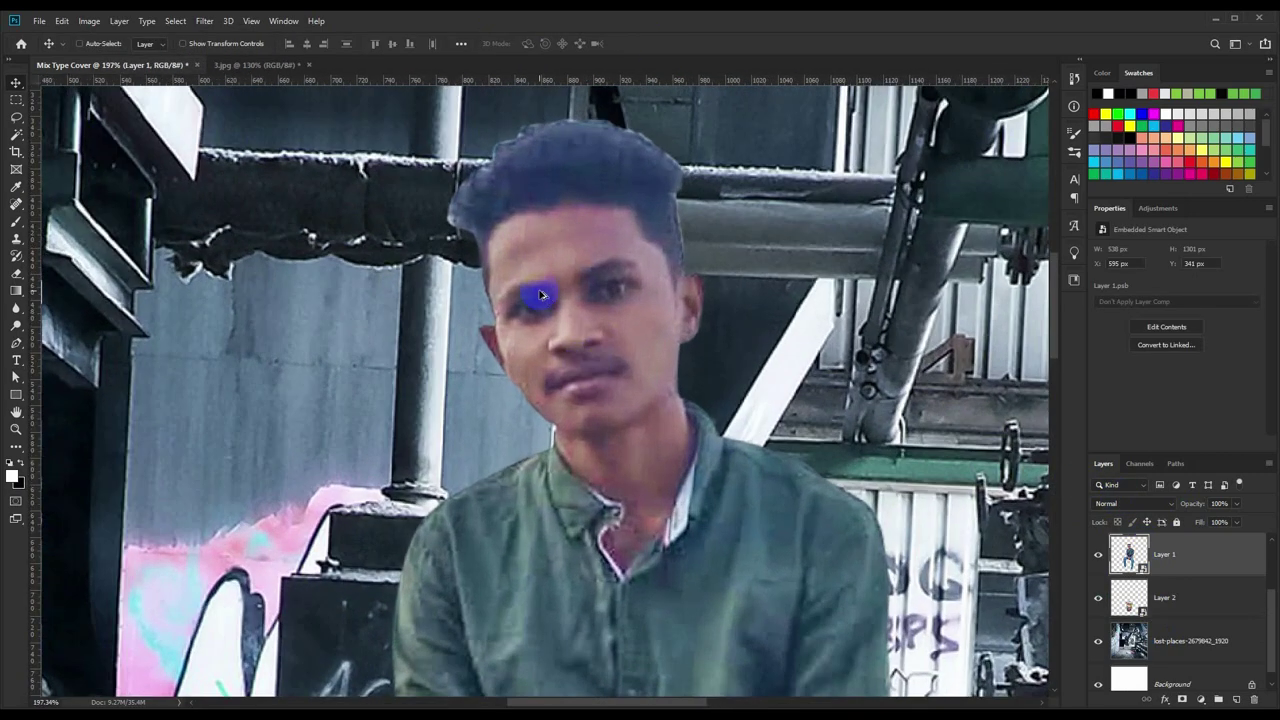
scroll(540, 295, "down", 2)
scroll(545, 300, "down", 2)
scroll(550, 330, "down", 2)
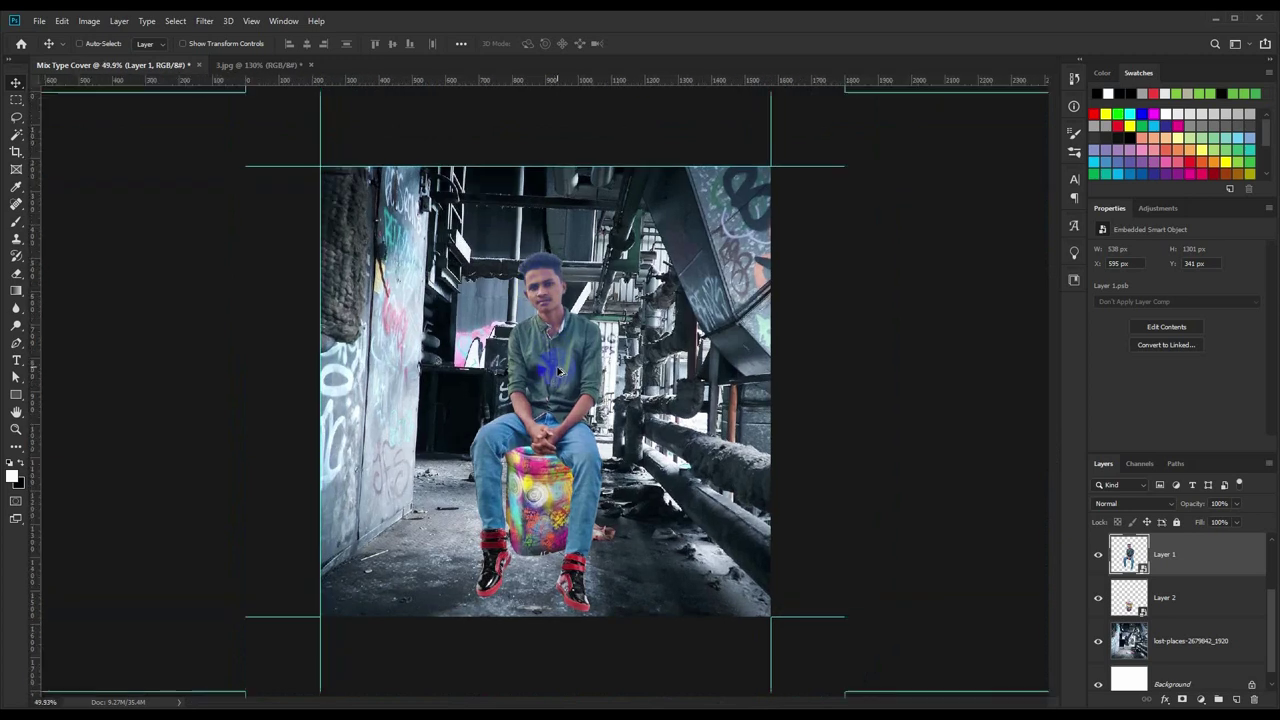
Apply a Tilt-Shift blur of about 5 px to the lost-places background, focused at the feet.
scroll(620, 440, "down", 2)
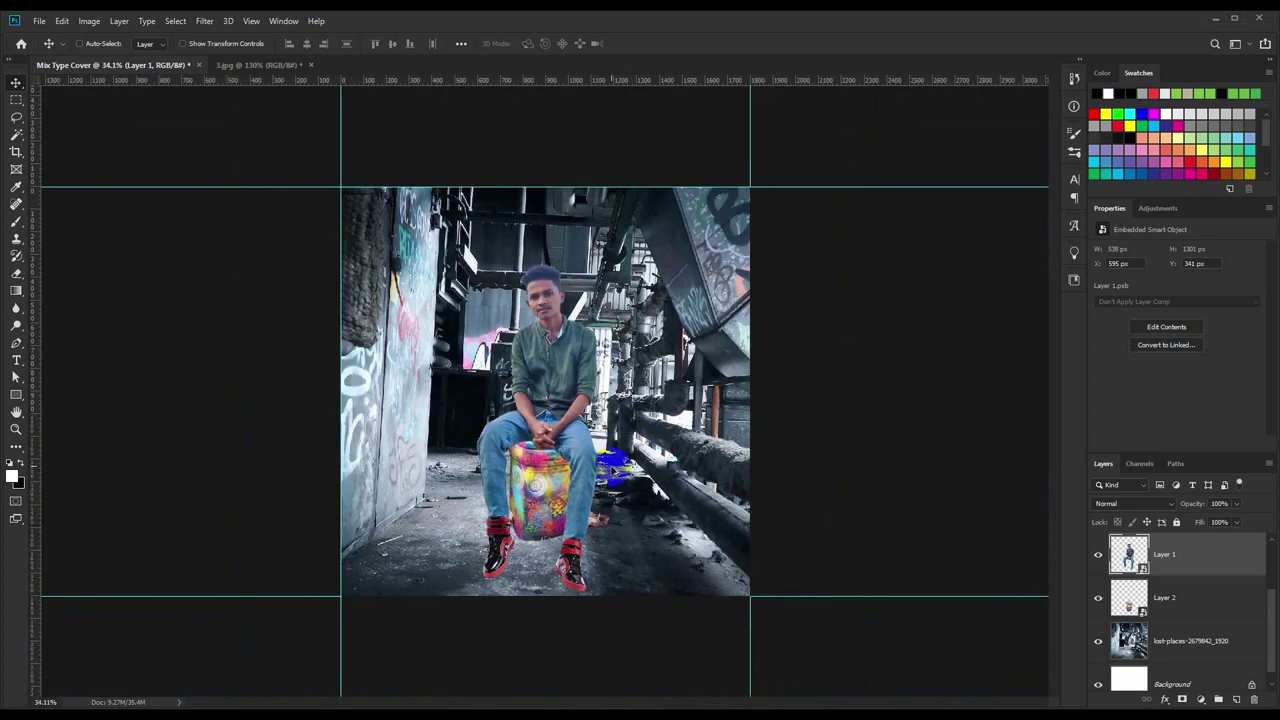
scroll(590, 470, "up", 1)
left_click(1139, 647)
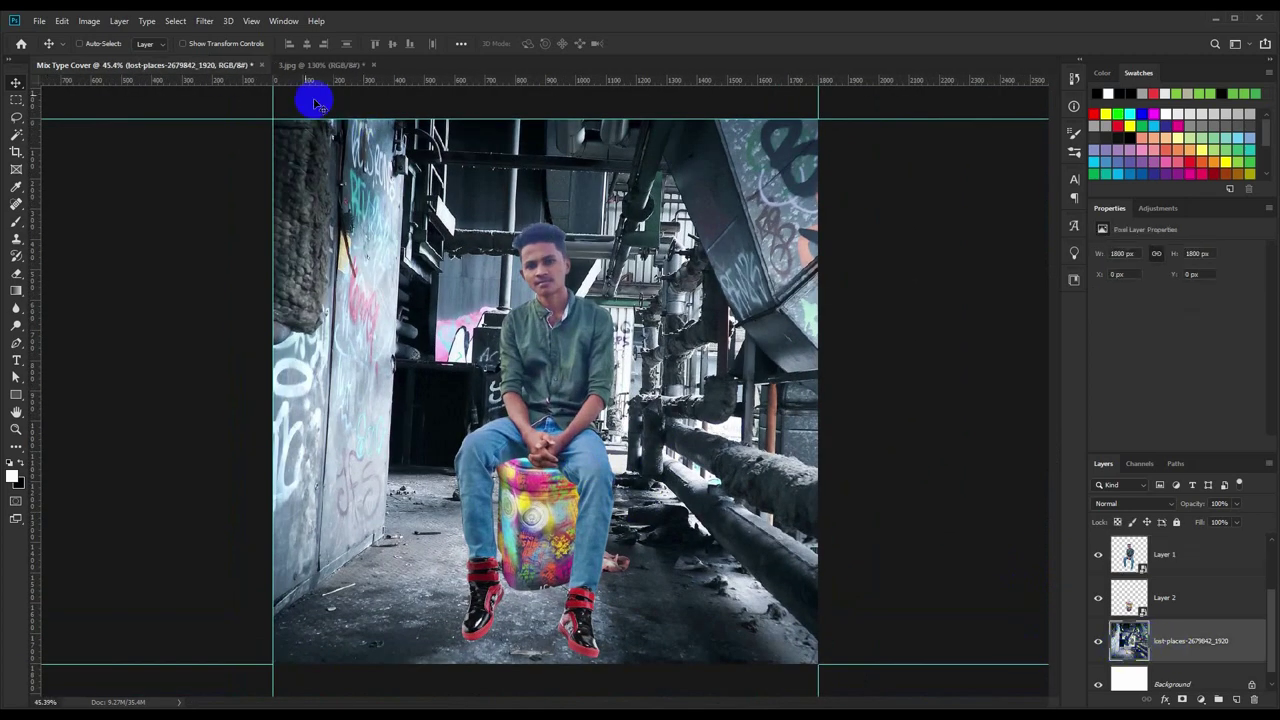
left_click(200, 22)
mouse_move(225, 185)
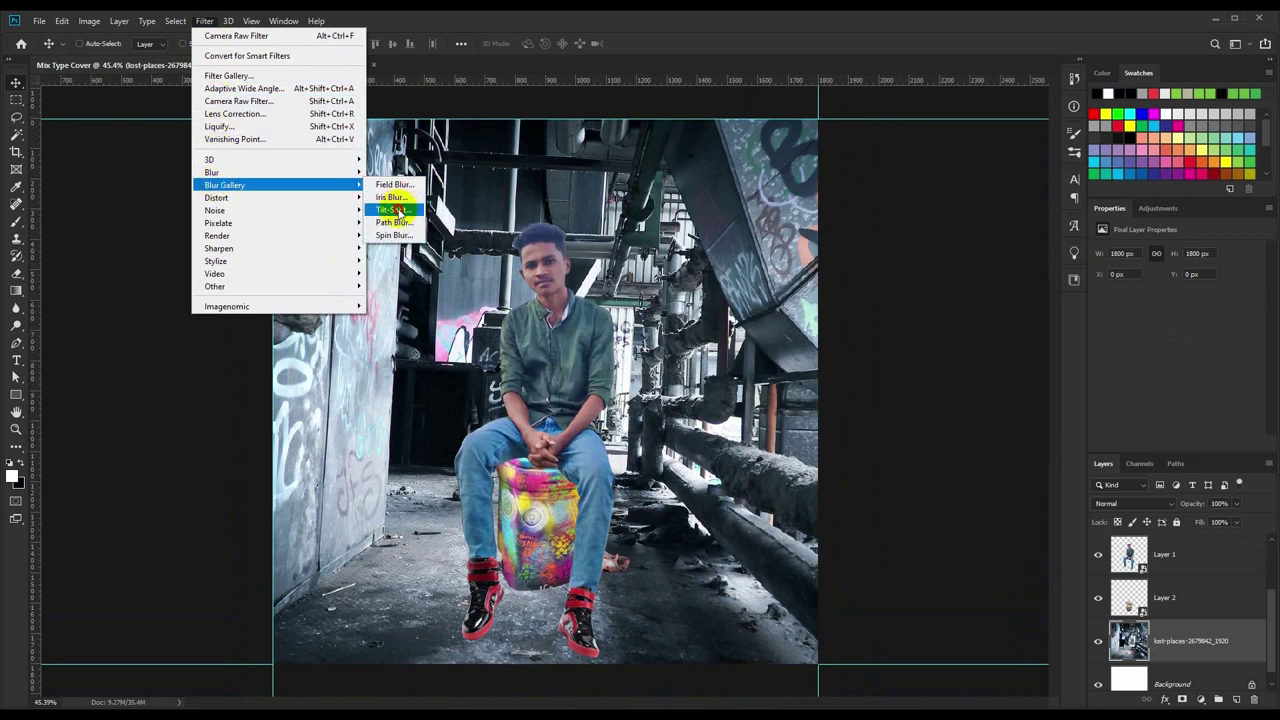
left_click(392, 210)
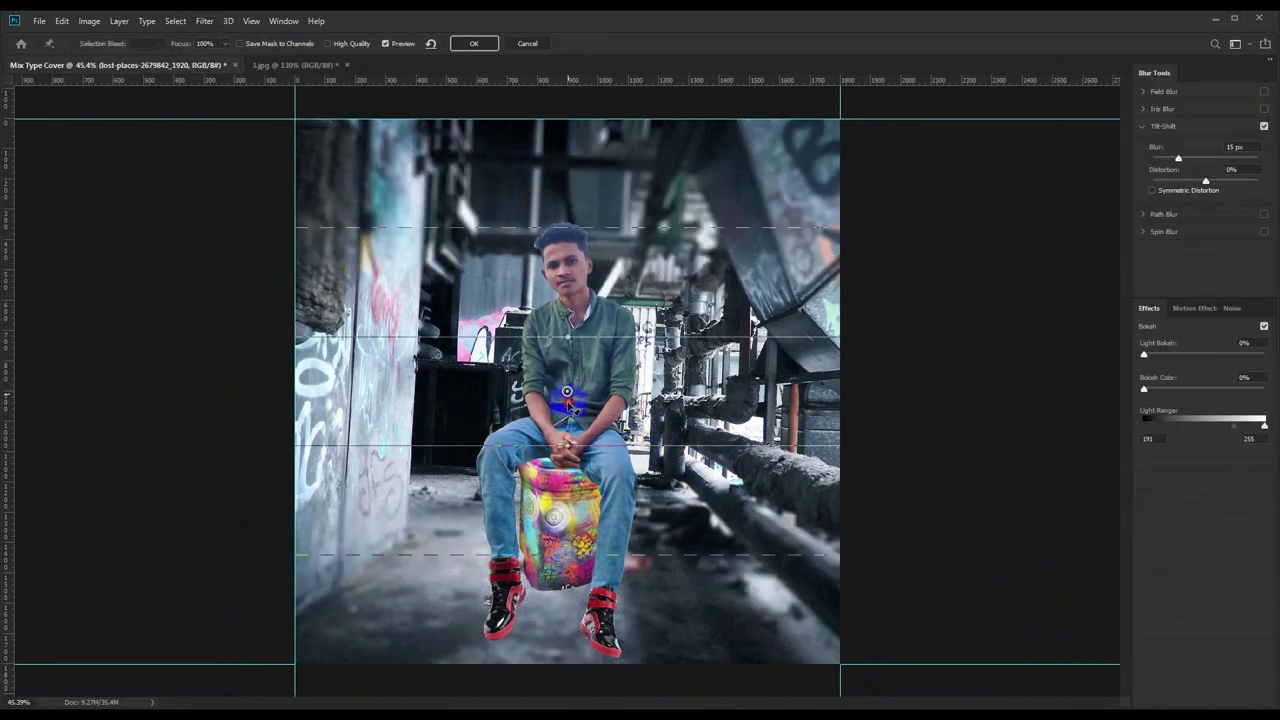
left_click_drag(567, 400, 566, 590)
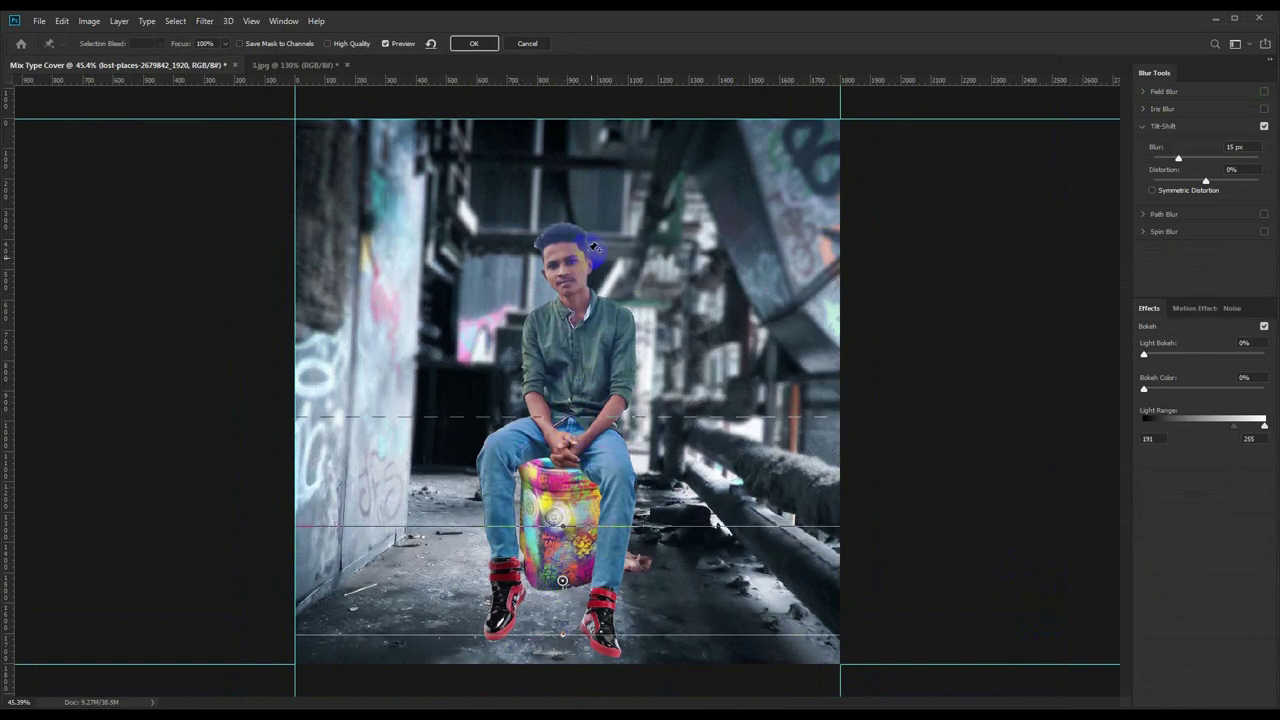
left_click_drag(1179, 160, 1171, 161)
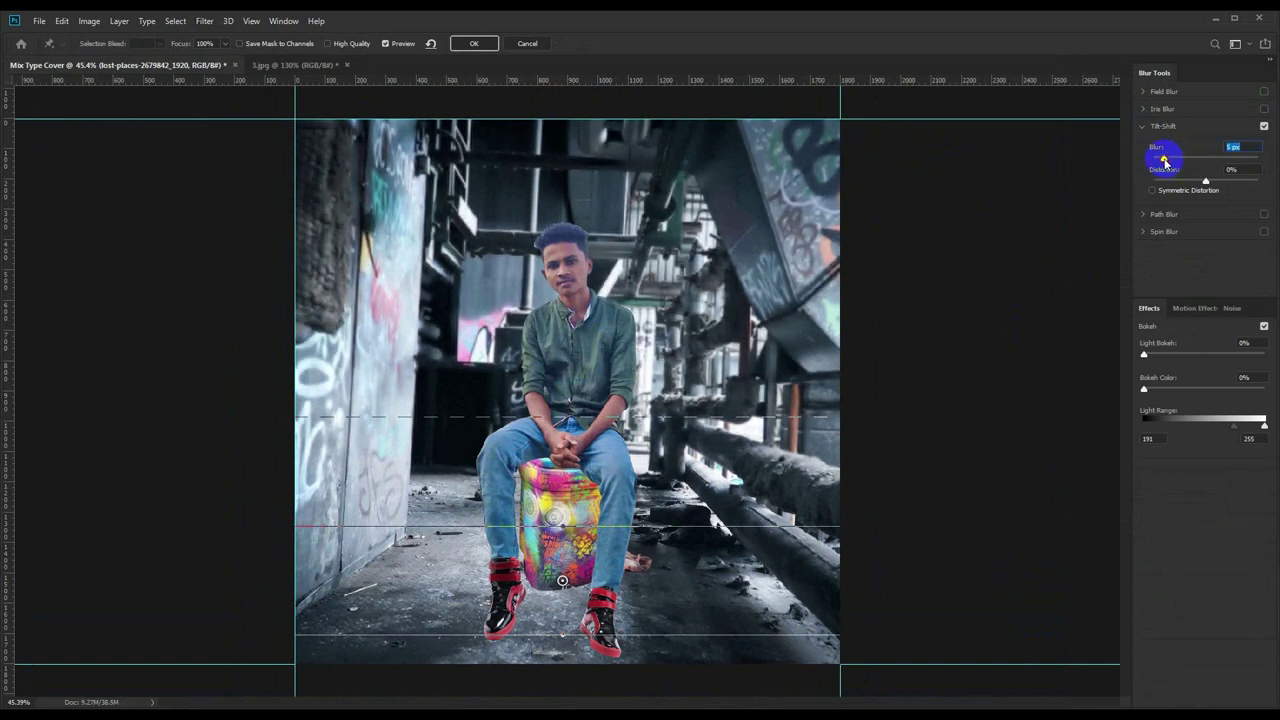
left_click(465, 42)
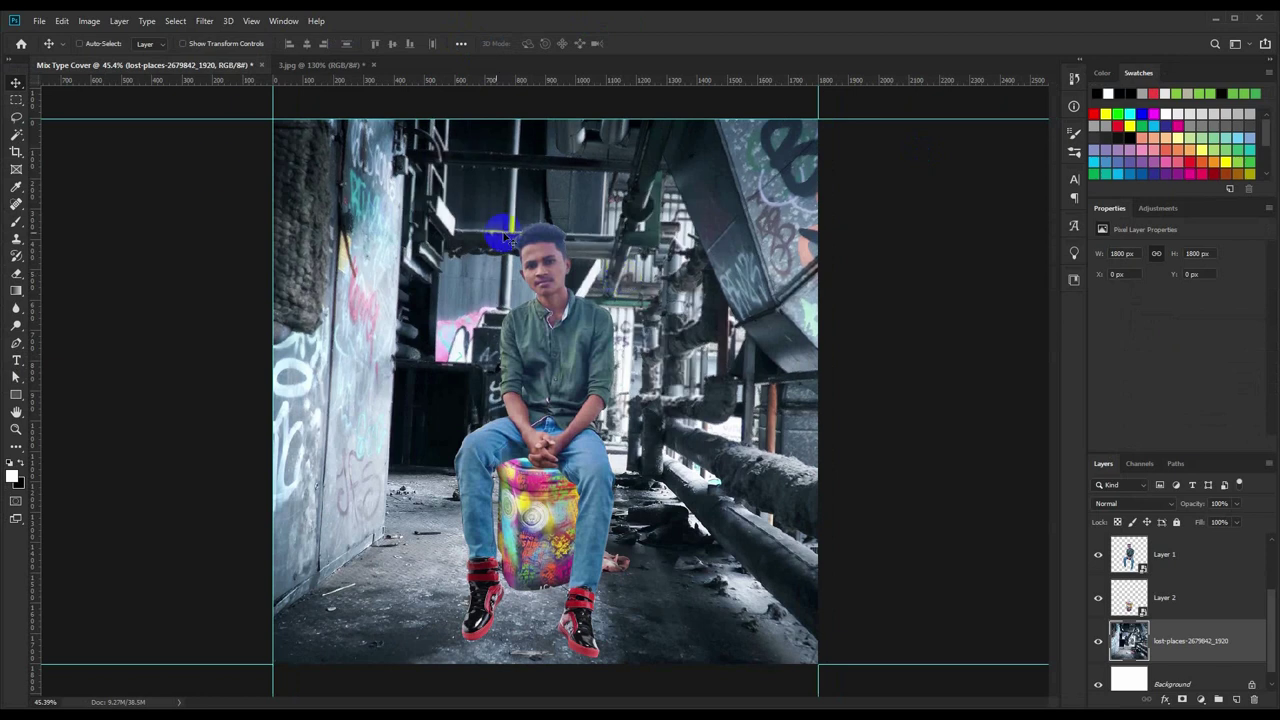
Add a new Layer 5 above the man's Layer 1 and clip it to his layer.
scroll(521, 187, "up", 2)
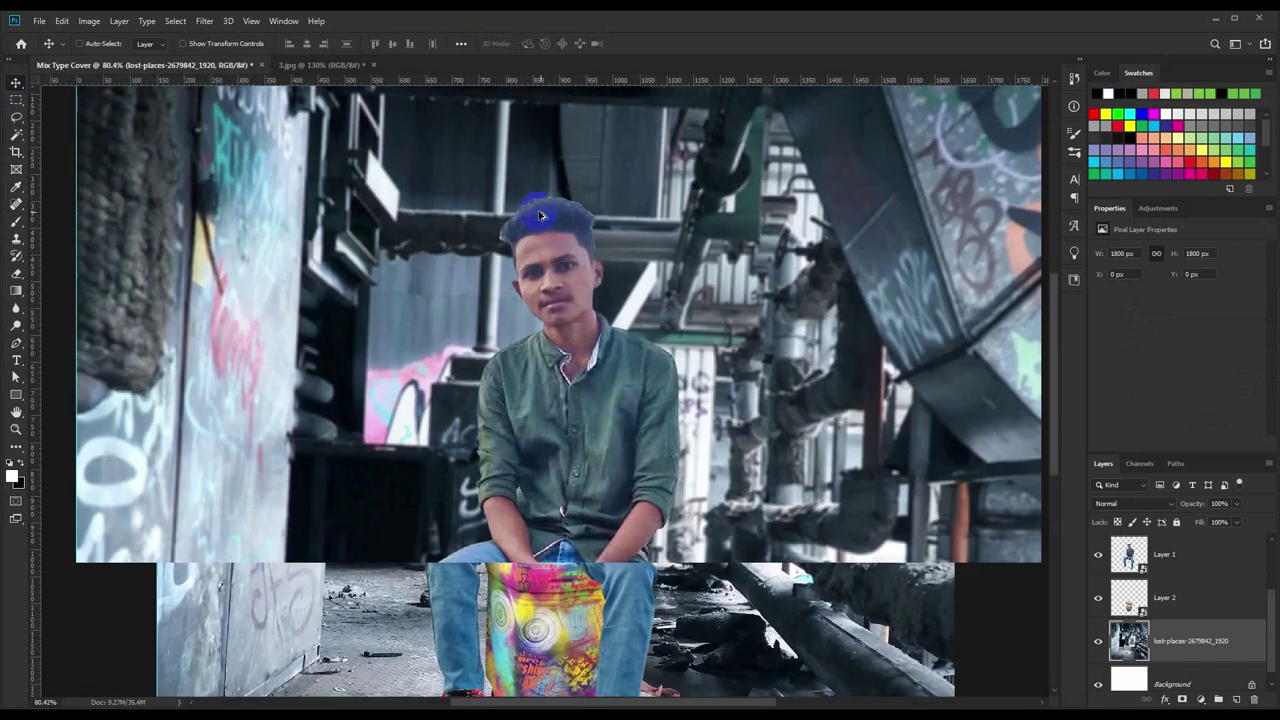
scroll(521, 187, "up", 2)
scroll(521, 187, "up", 1)
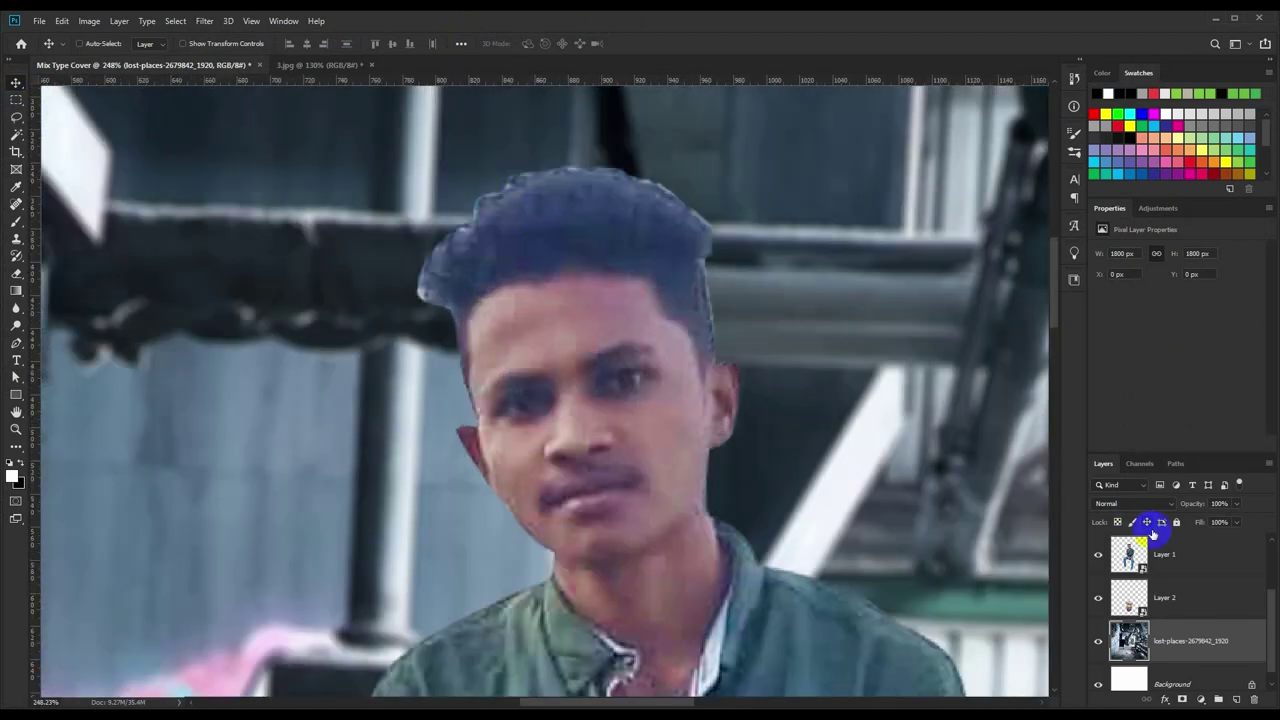
left_click(1158, 553)
left_click(1226, 700)
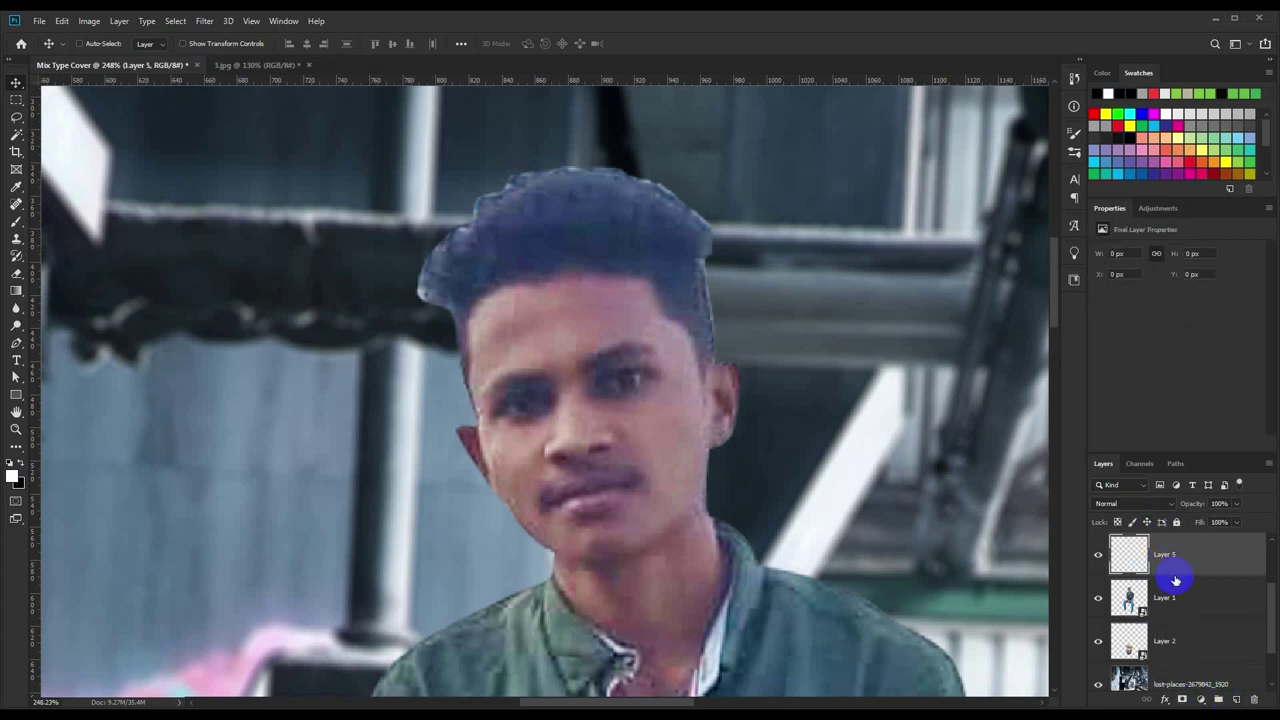
right_click(1202, 562)
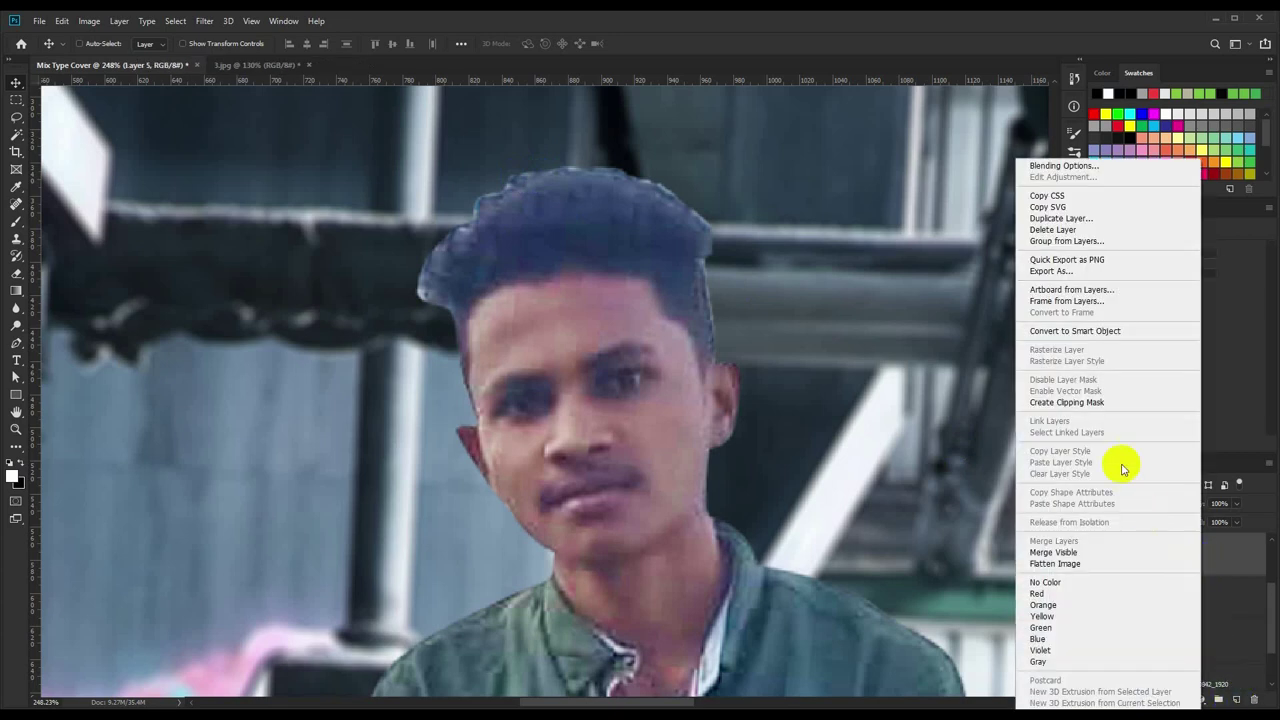
left_click(1080, 405)
Paint black with a 20% opacity brush along the left edge of his hair.
left_click(34, 230)
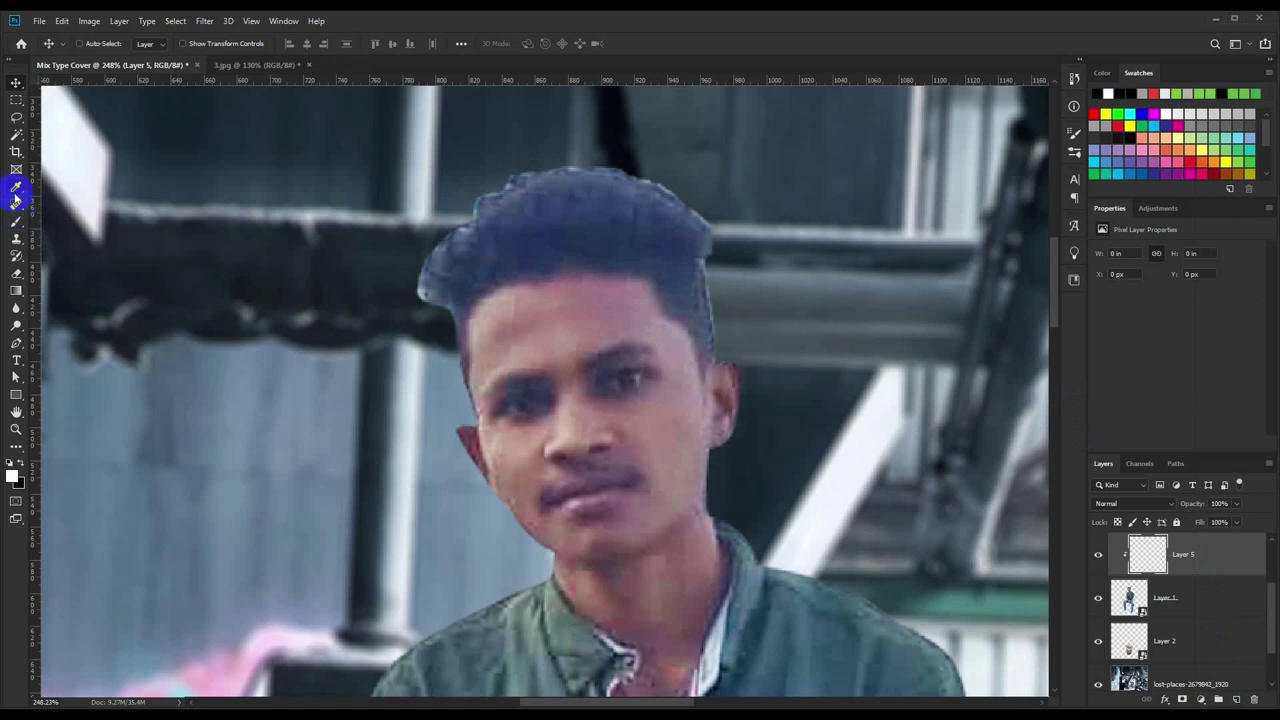
left_click(15, 224)
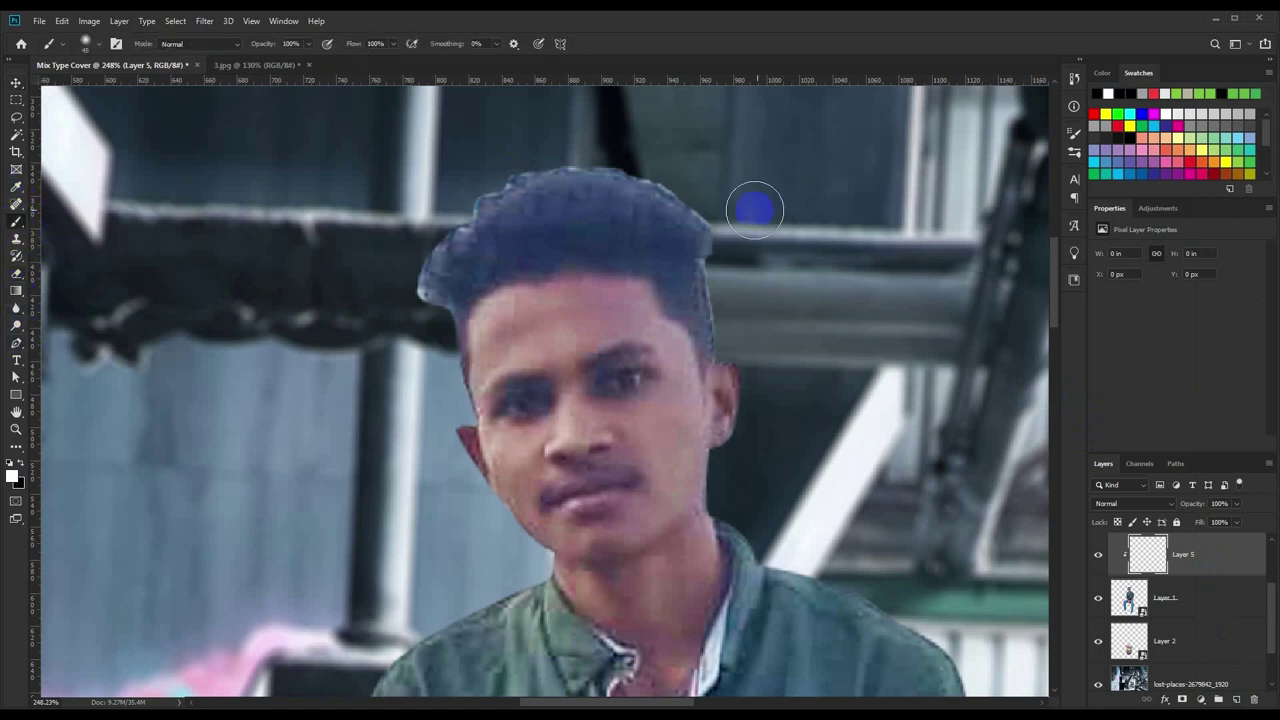
left_click(21, 465)
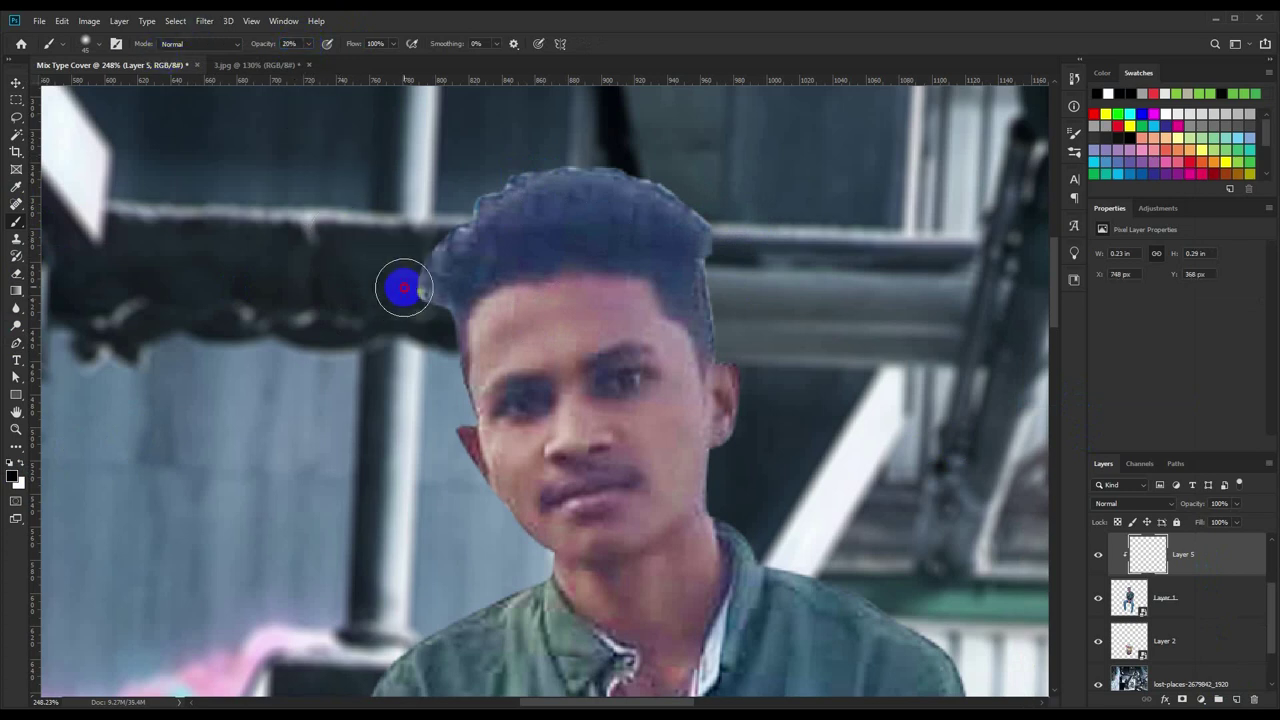
mouse_move(400, 286)
left_mouse_down()
mouse_move(520, 149)
mouse_move(614, 177)
mouse_move(657, 157)
mouse_move(723, 260)
left_mouse_up()
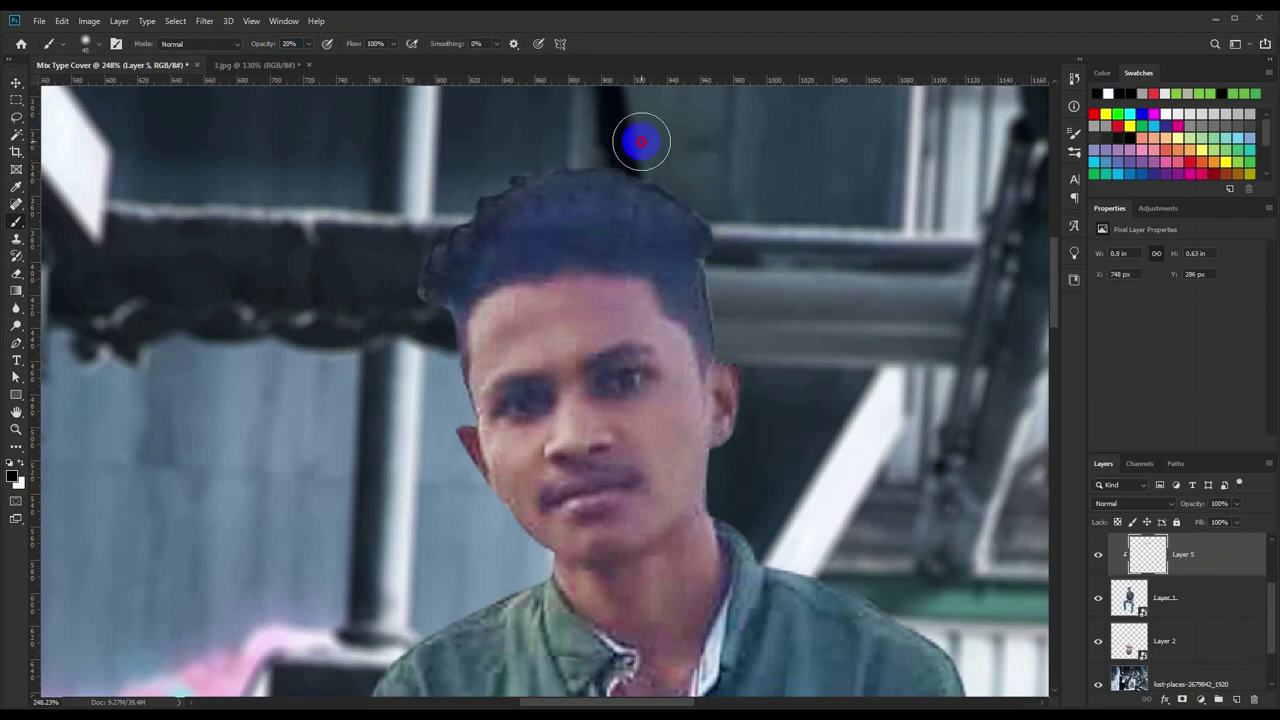
key("ctrl+0")
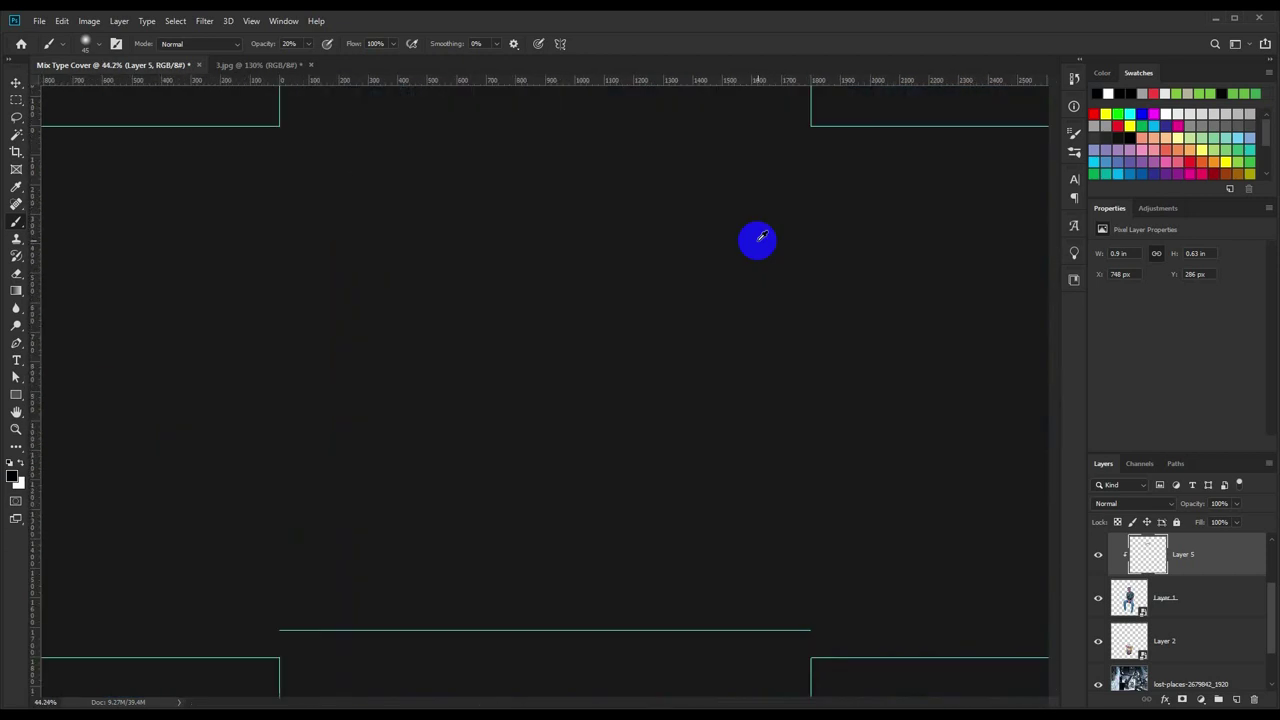
Select Layer 4, then save 3.jpg as a PSD in New ImageMani and close it.
scroll(624, 268, "up", 1)
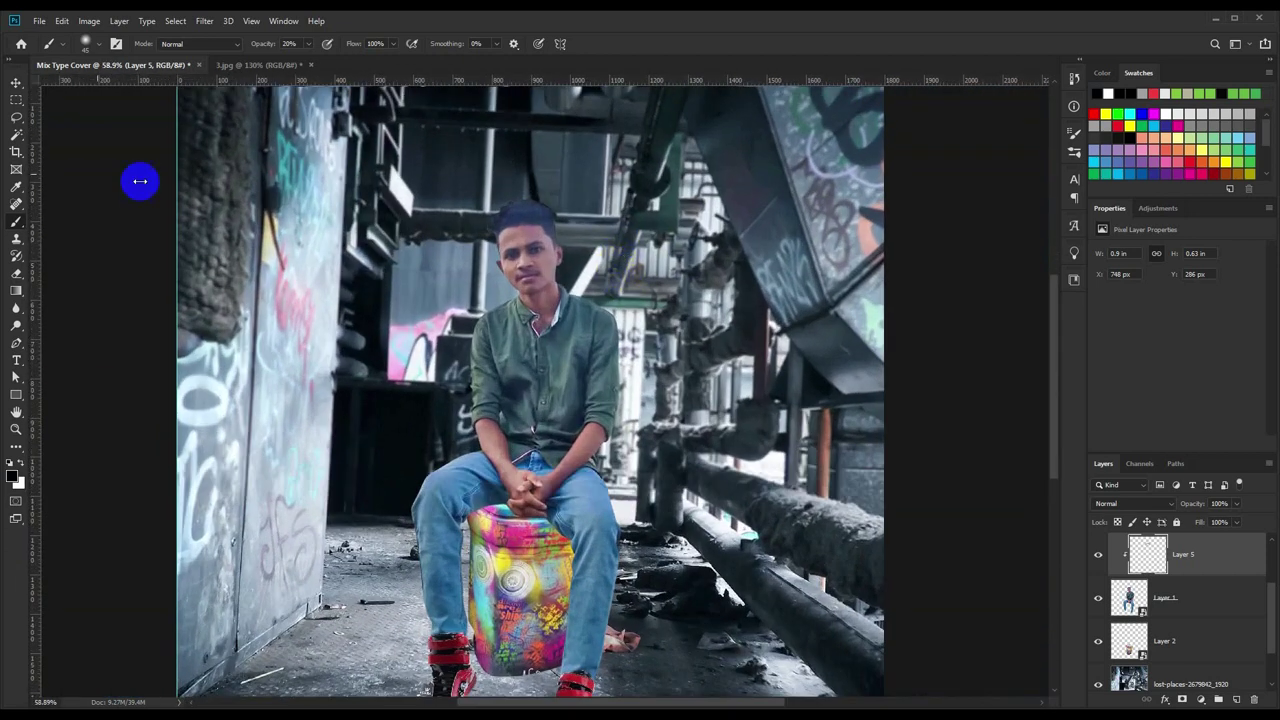
left_click(16, 83)
scroll(580, 360, "down", 2)
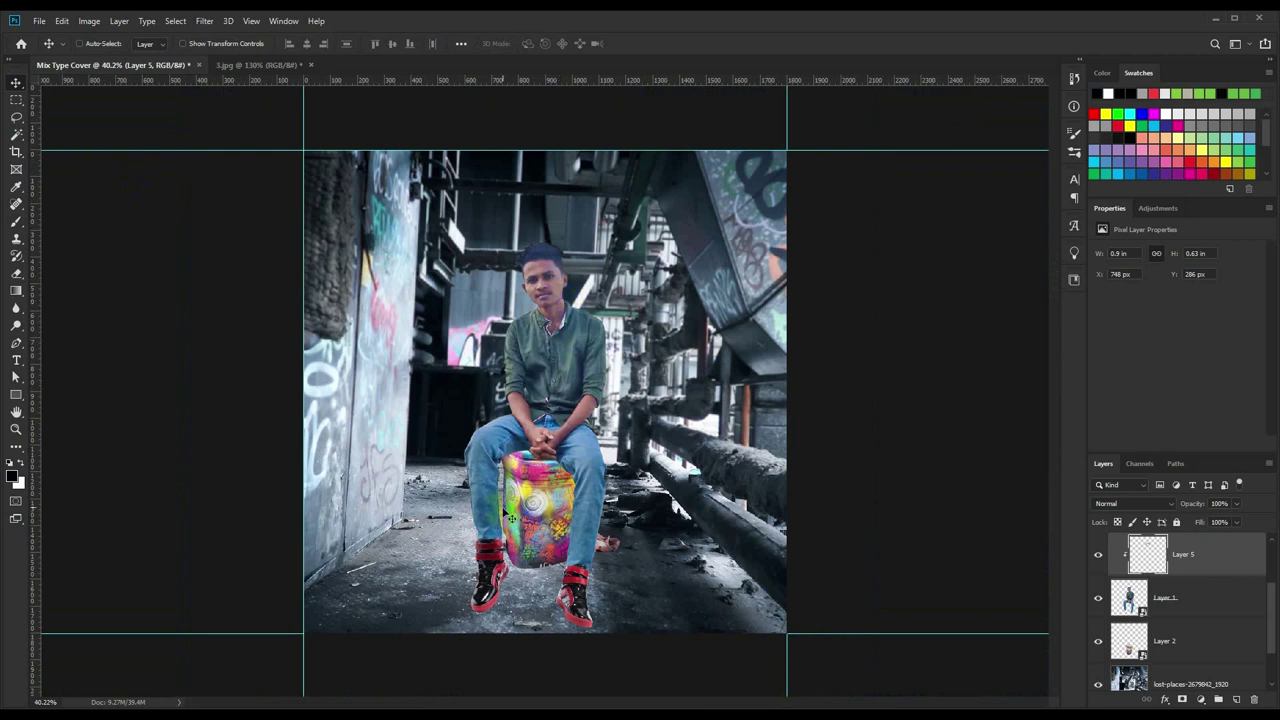
scroll(1200, 651, "up", 1)
scroll(1188, 645, "up", 1)
left_click(1171, 560)
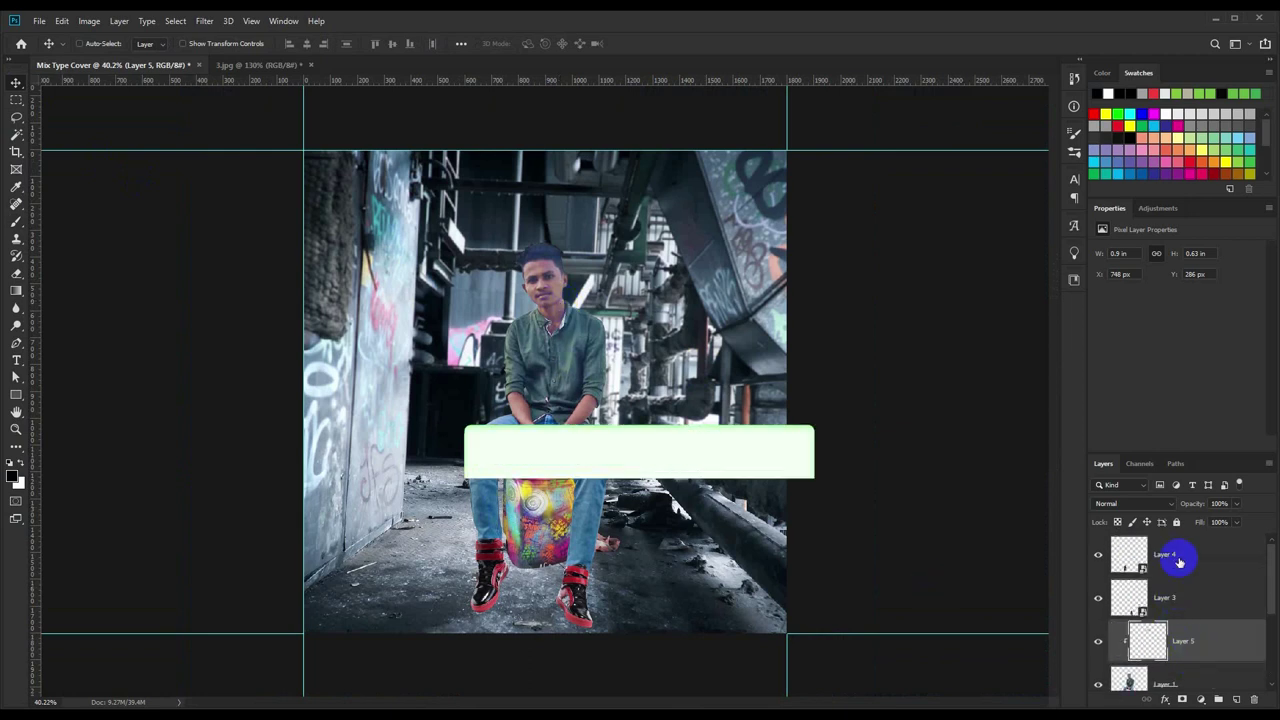
scroll(560, 342, "down", 1)
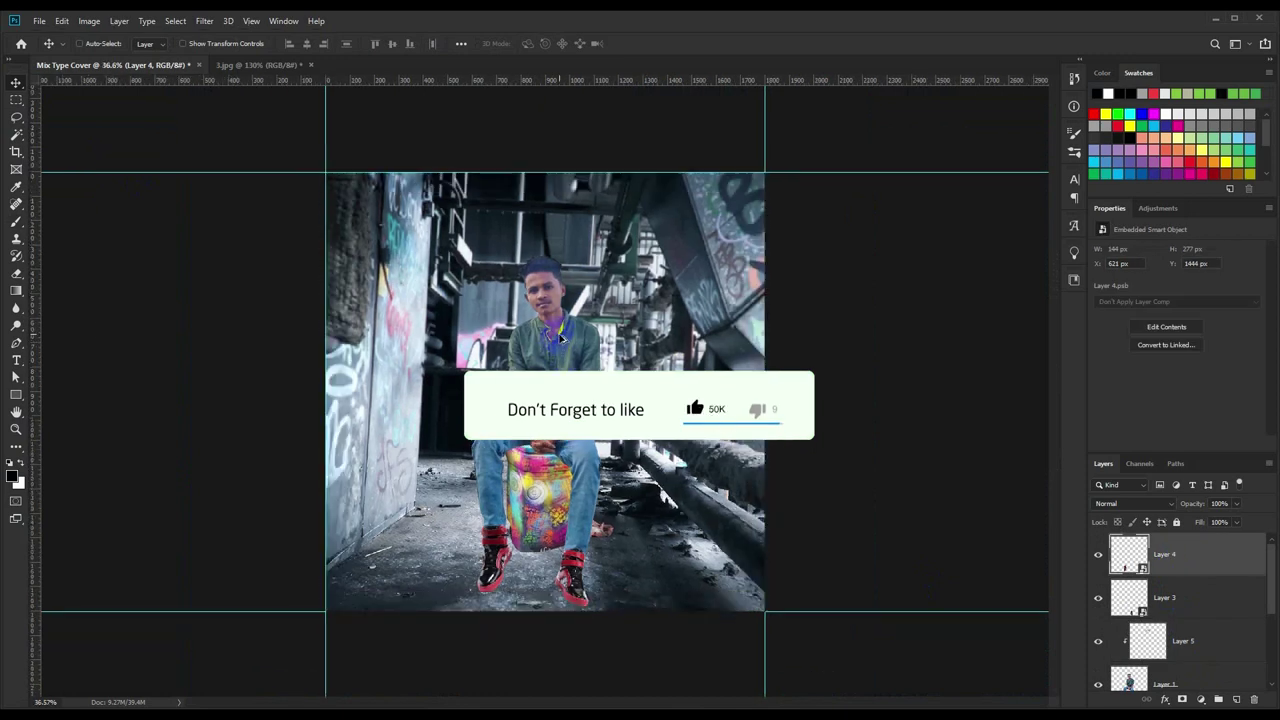
left_click(311, 65)
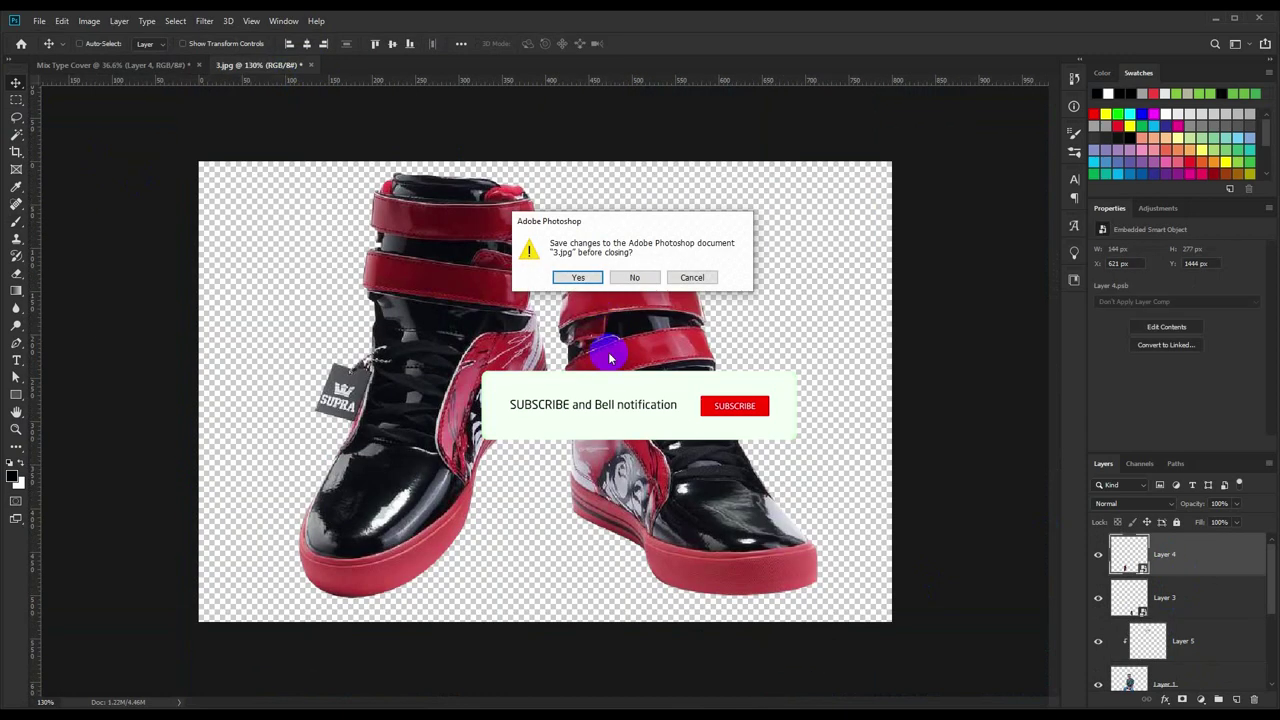
left_click(585, 279)
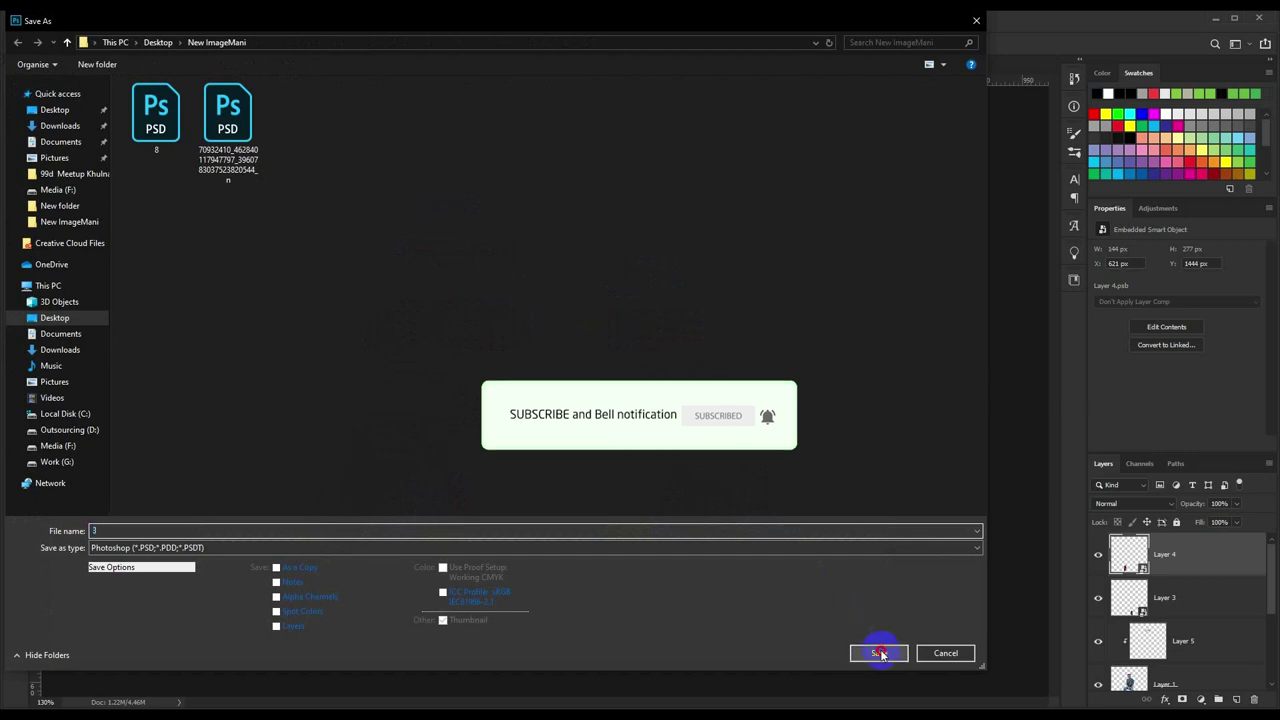
left_click(879, 652)
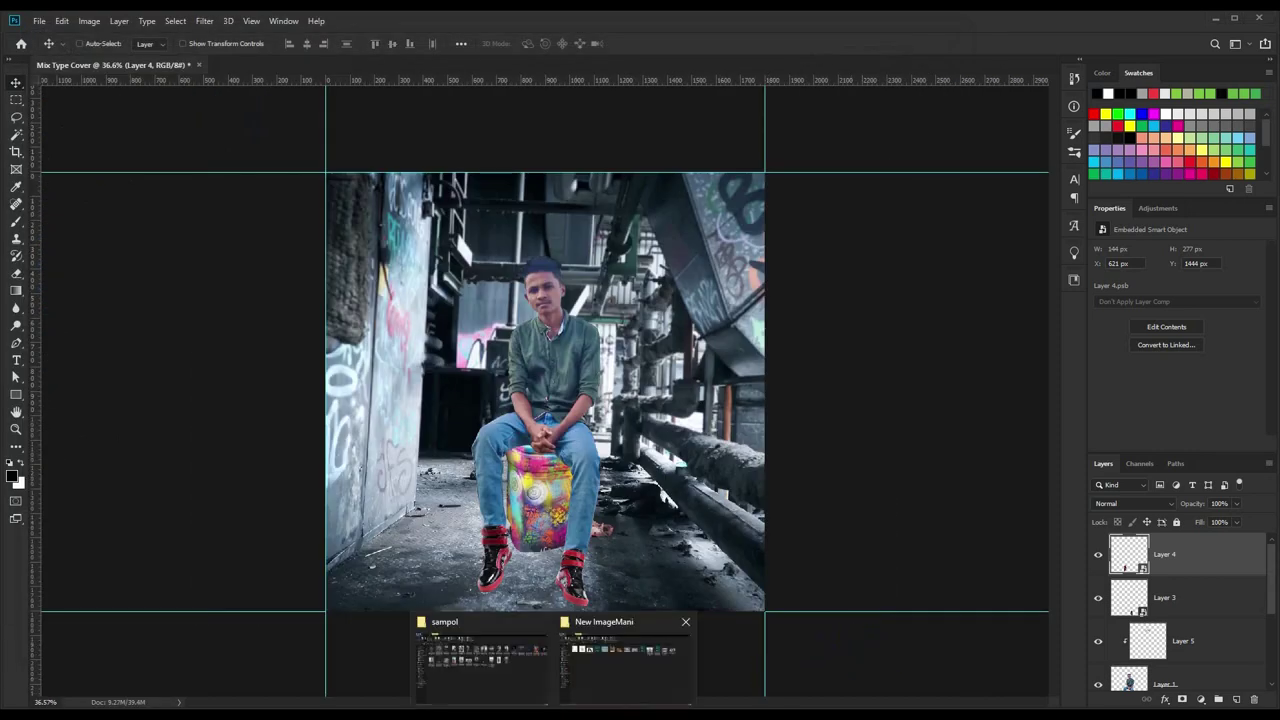
Drag images 1 and 2 from the New ImageMani folder into Photoshop.
left_click(630, 650)
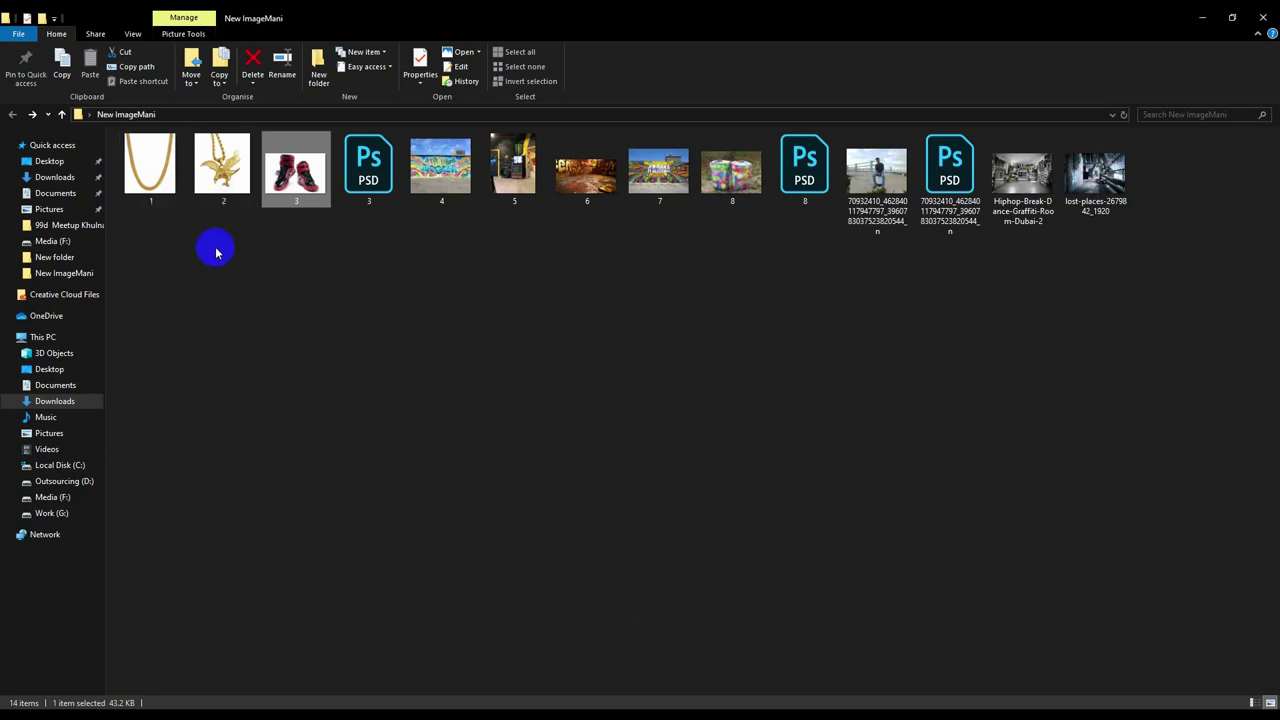
mouse_move(216, 250)
left_mouse_down()
mouse_move(158, 172)
mouse_move(110, 705)
mouse_move(490, 65)
left_mouse_up()
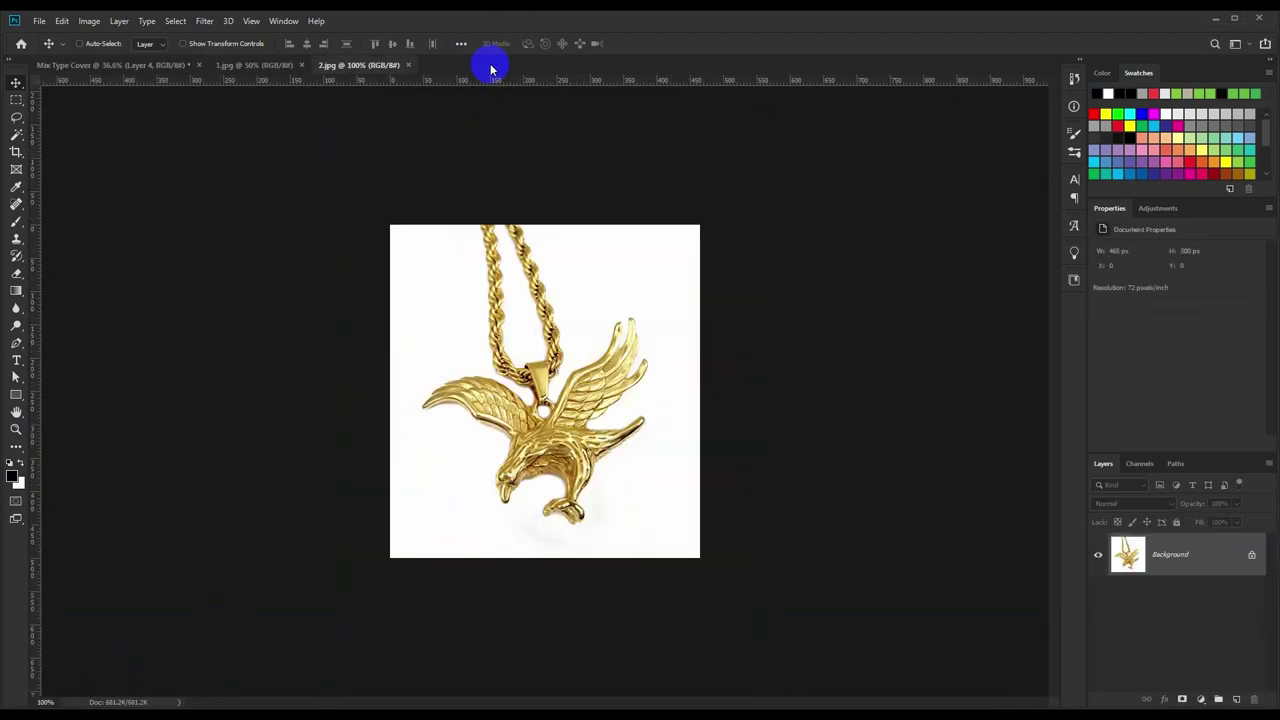
In 1.jpg, select the white background around the gold chain with the Magic Wand.
scroll(482, 358, "up", 1)
scroll(490, 365, "up", 4)
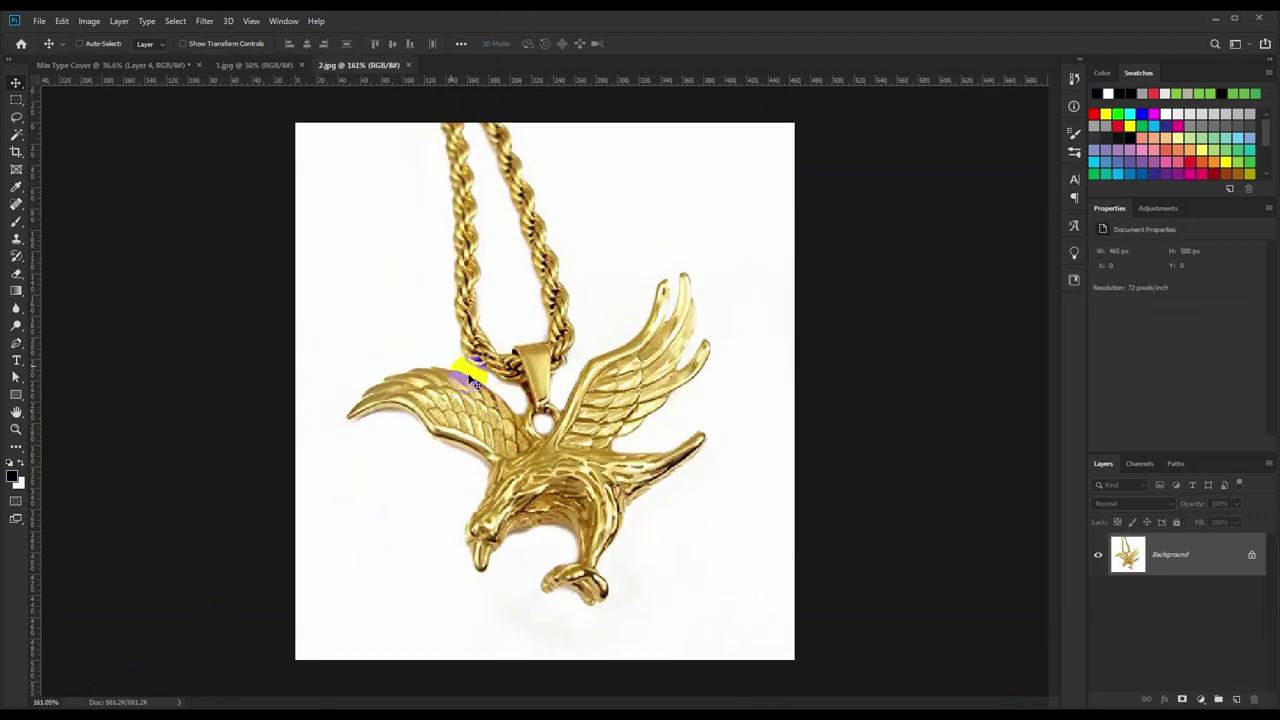
left_click(243, 64)
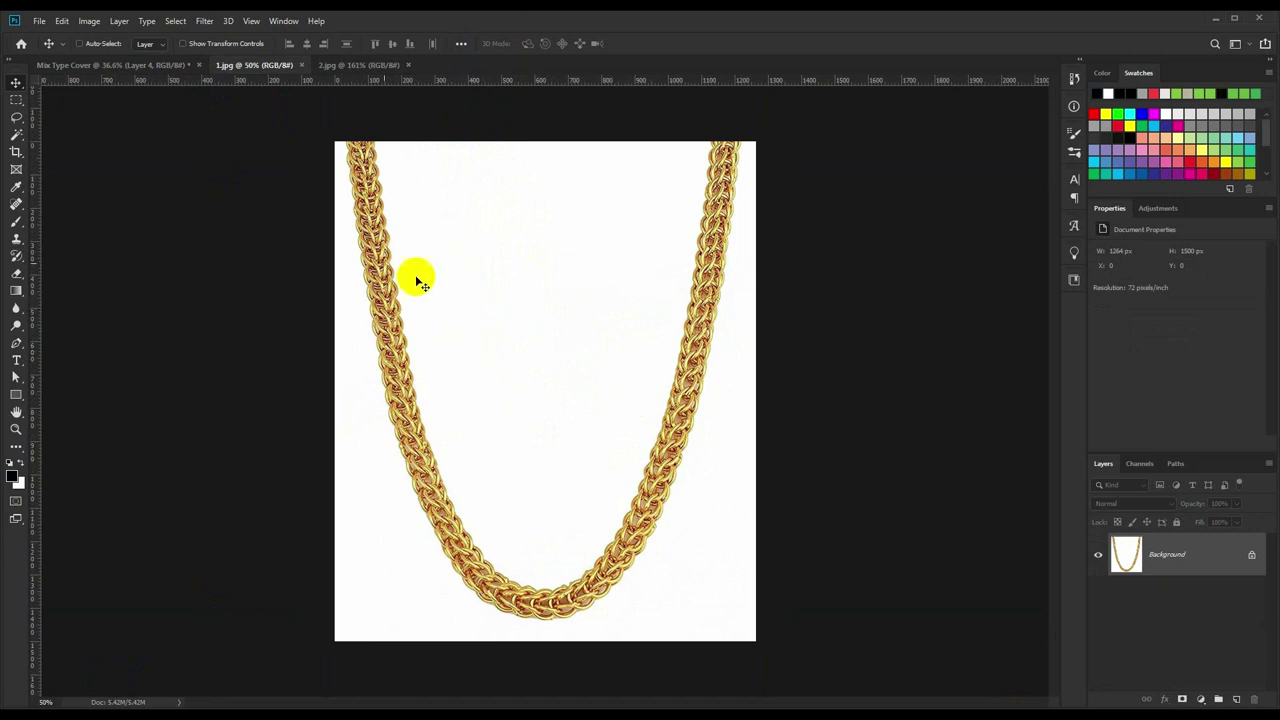
left_click_drag(16, 134, 60, 148)
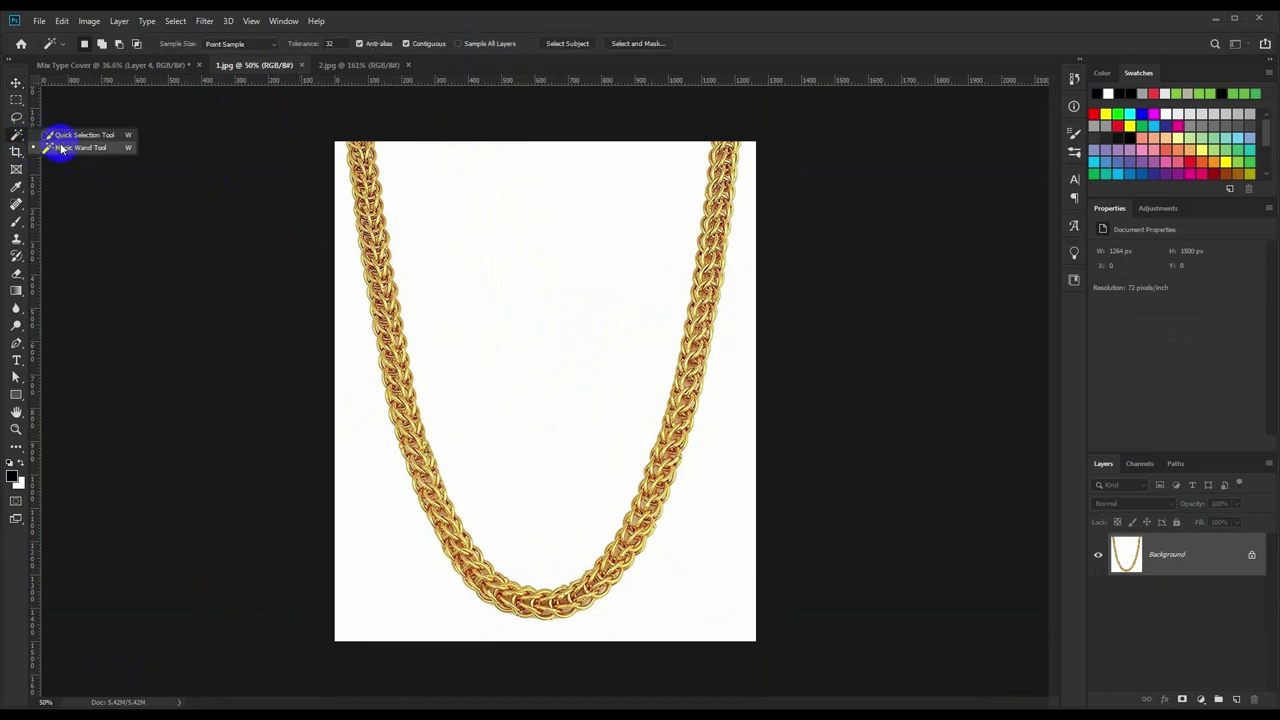
left_click(517, 237)
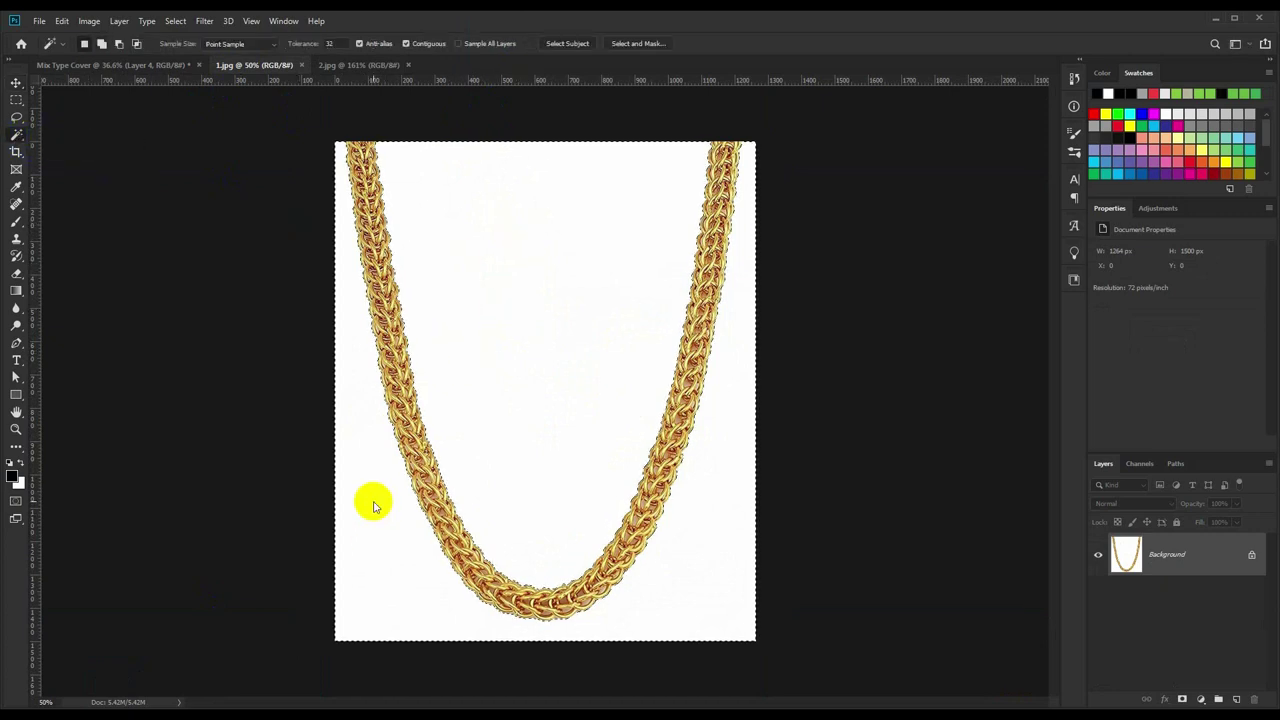
left_click(383, 446, "shift")
Invert the selection, contract it by 1 px, and add a layer mask to the chain.
left_click(176, 20)
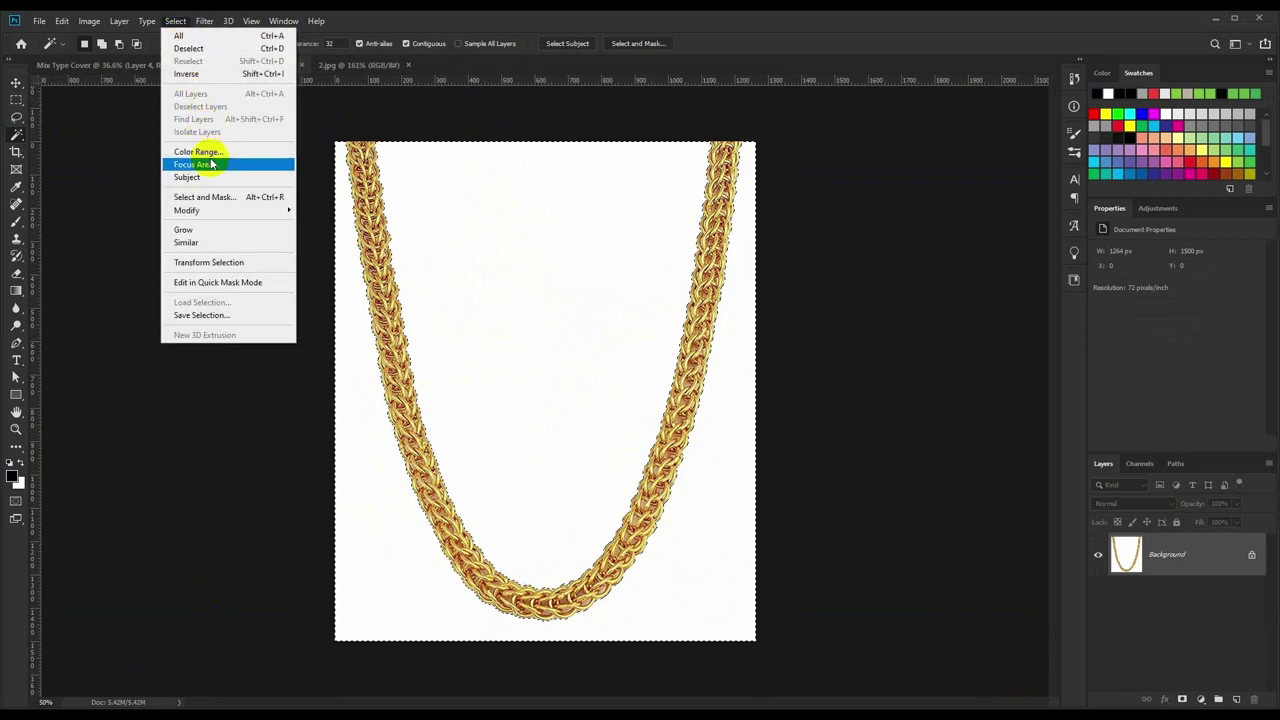
left_click(183, 74)
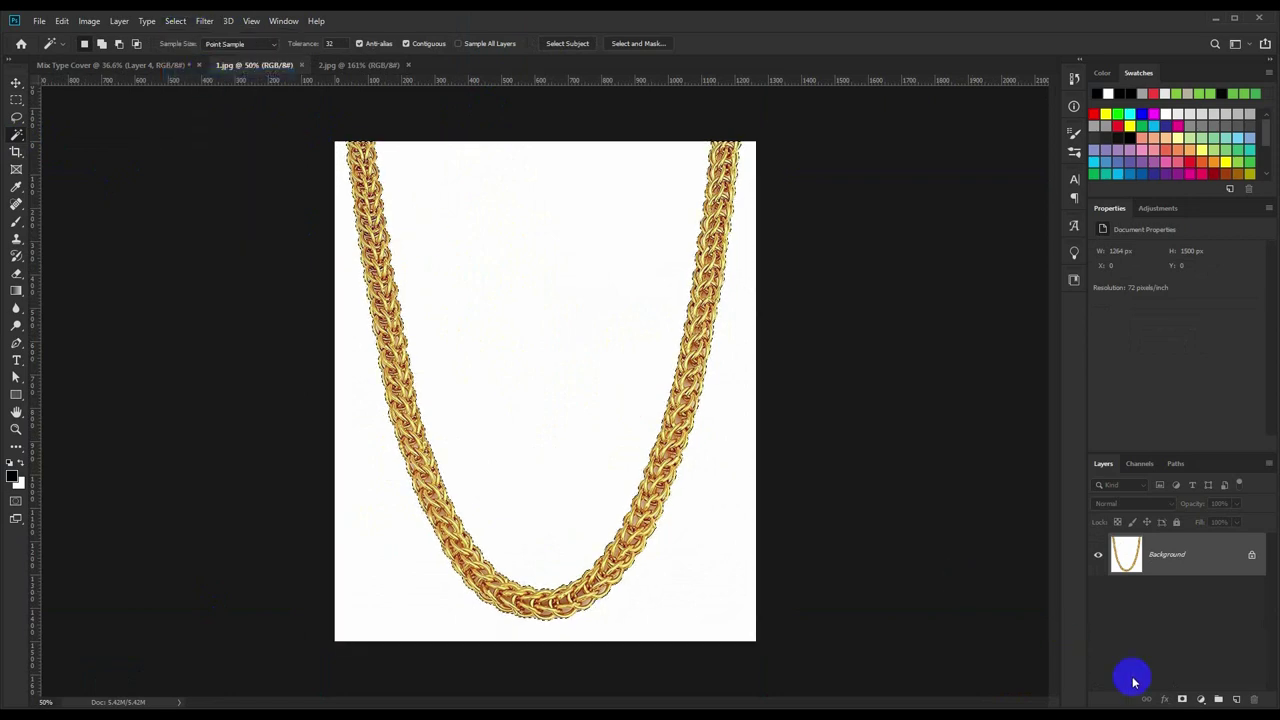
left_click(175, 20)
mouse_move(187, 210)
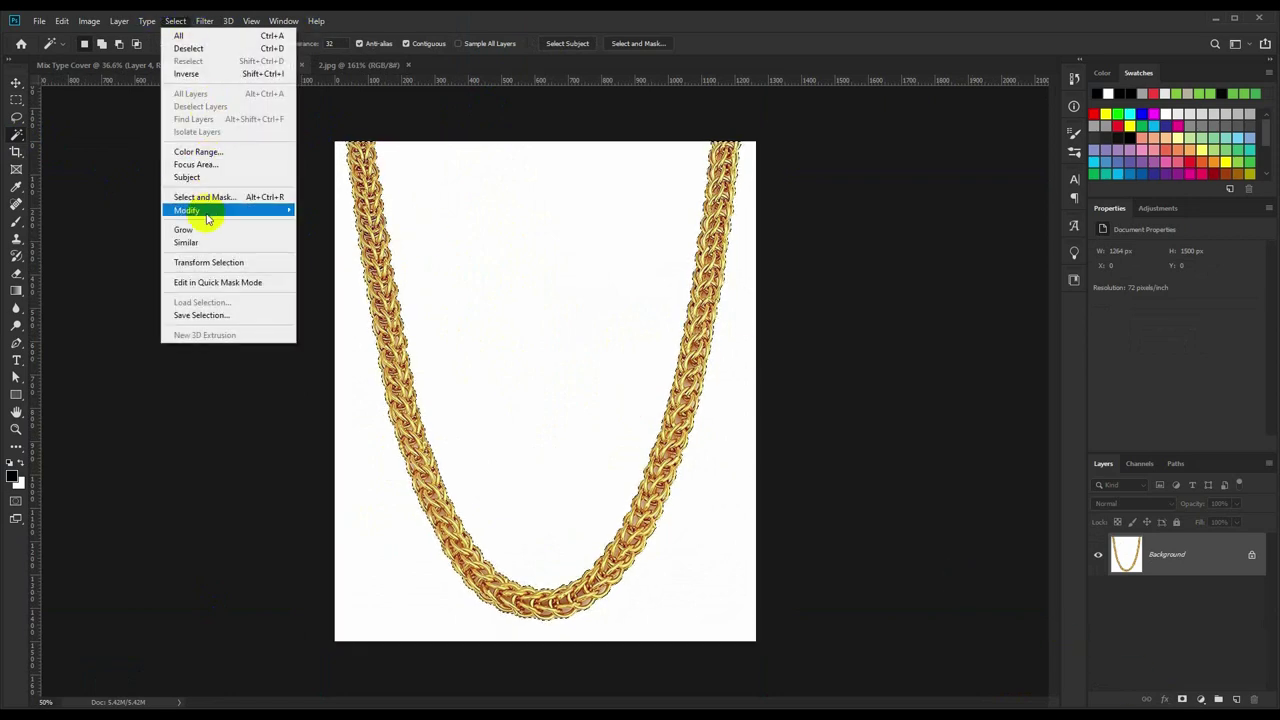
left_click(321, 249)
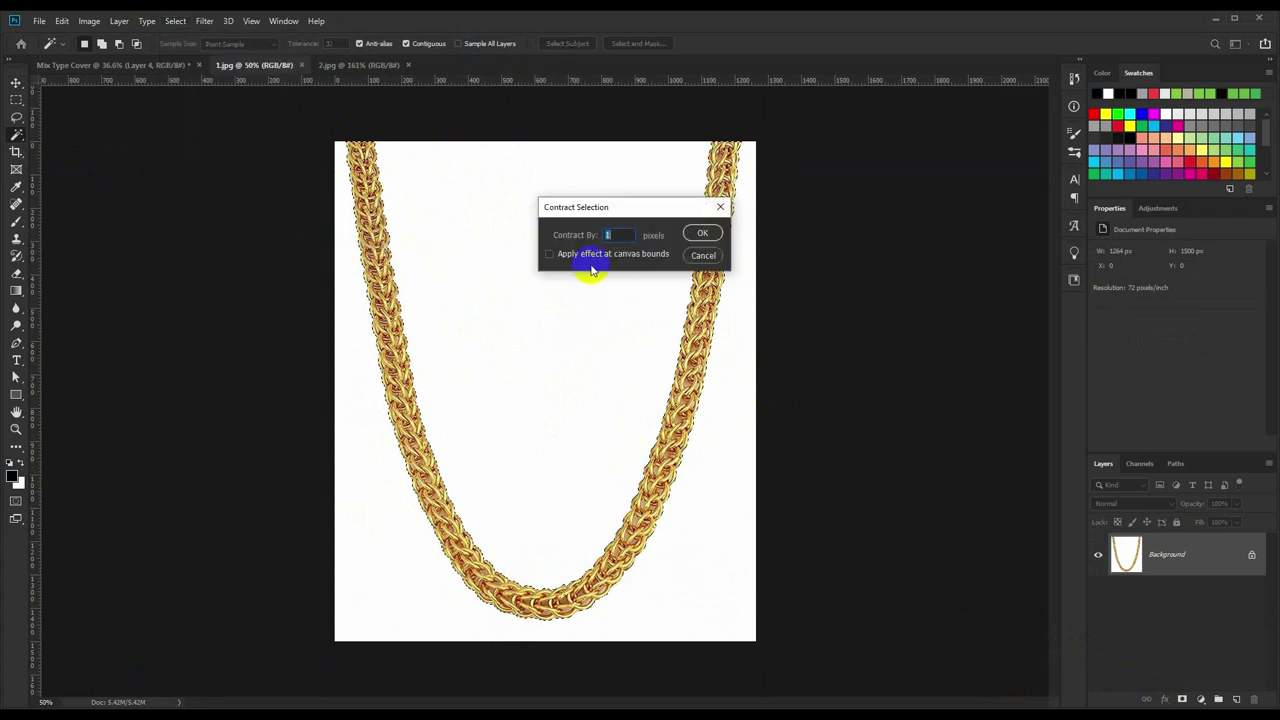
left_click(699, 232)
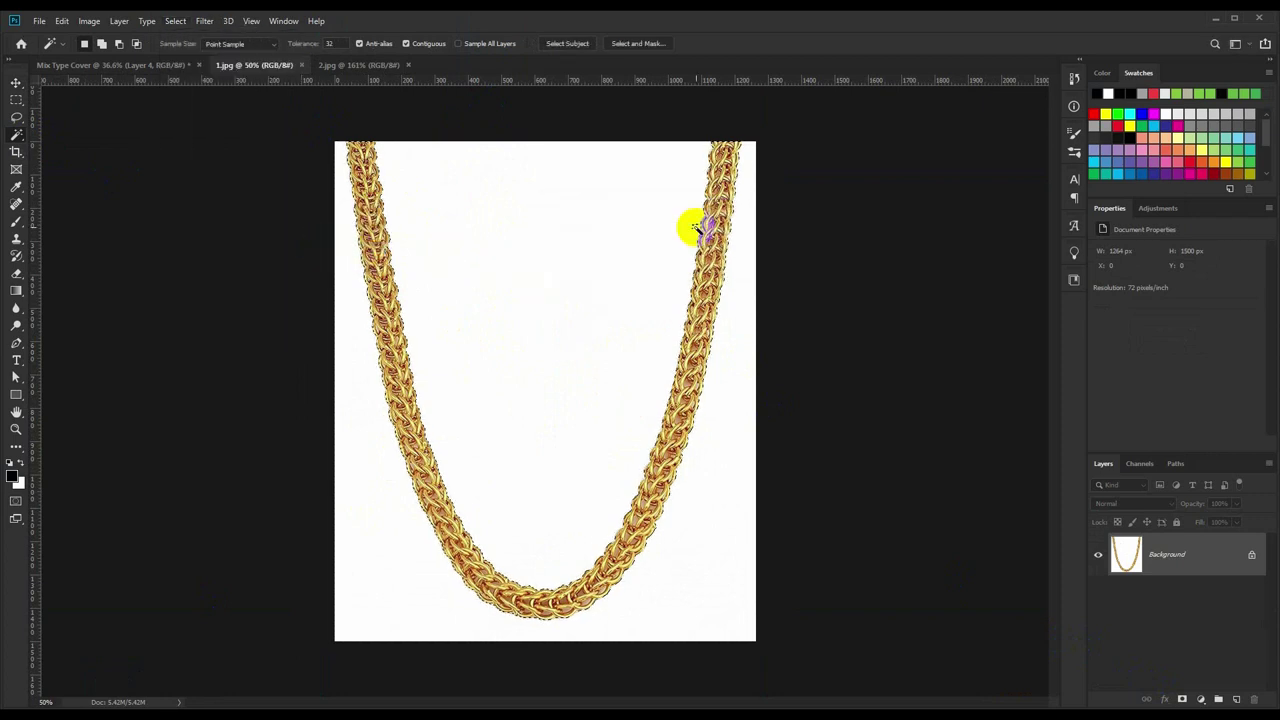
left_click(1182, 698)
left_click(16, 82)
Move the chain into the cover as a Smart Object, scaled to fit around the boy's neck.
mouse_move(590, 295)
left_mouse_down()
mouse_move(193, 80)
mouse_move(550, 335)
left_mouse_up()
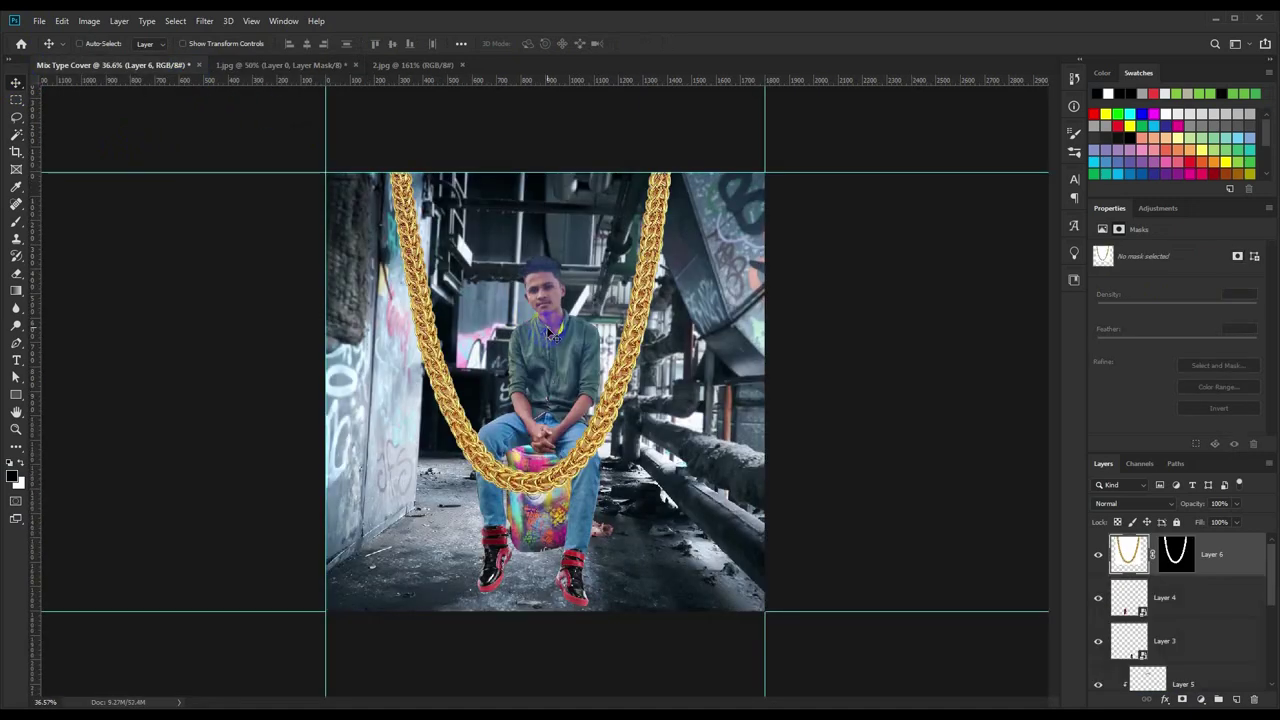
scroll(590, 390, "up", 5, "alt")
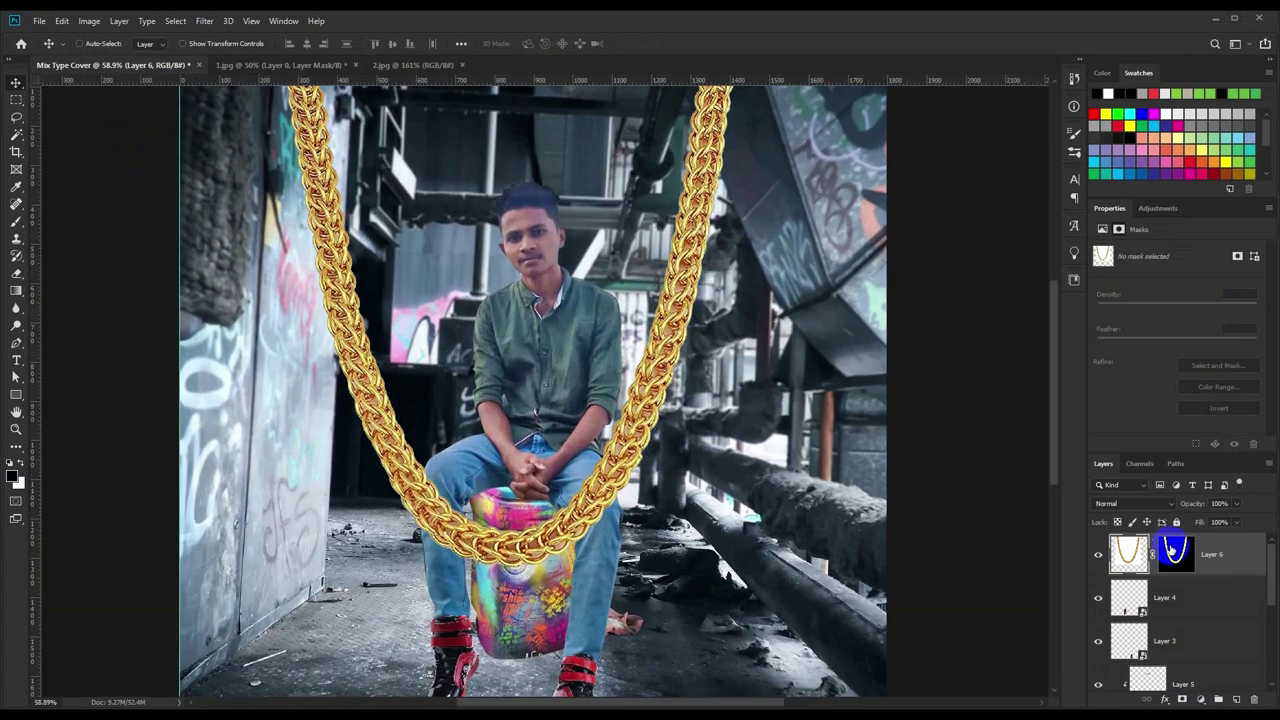
right_click(1191, 532)
left_click(1086, 332)
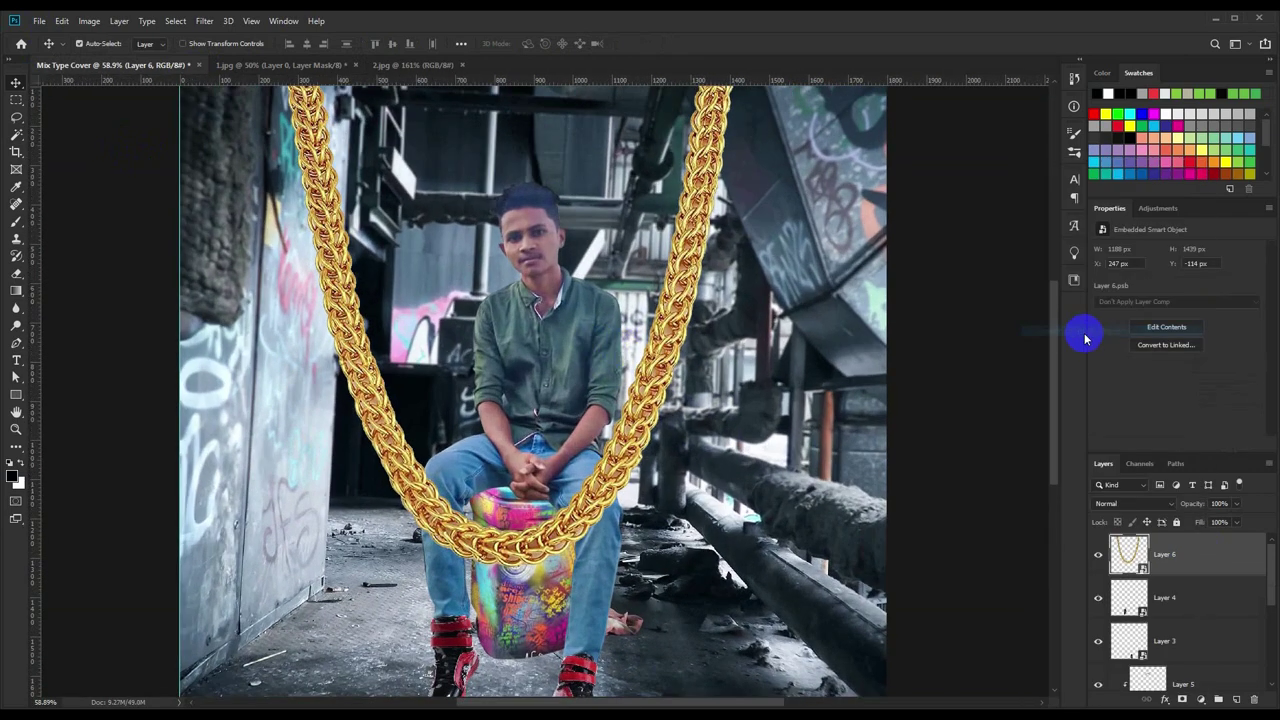
key("ctrl+t")
left_click_drag(737, 571, 528, 312)
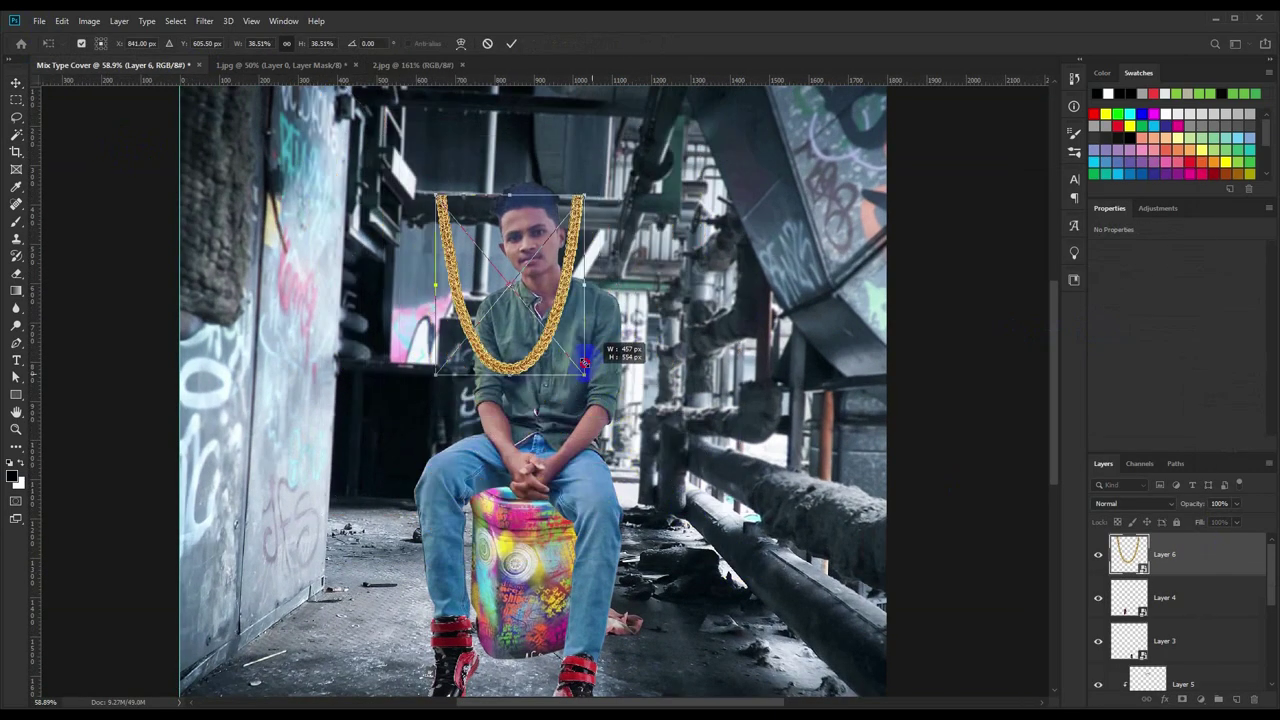
scroll(528, 312, "up", 10, "alt")
left_click_drag(620, 418, 606, 423)
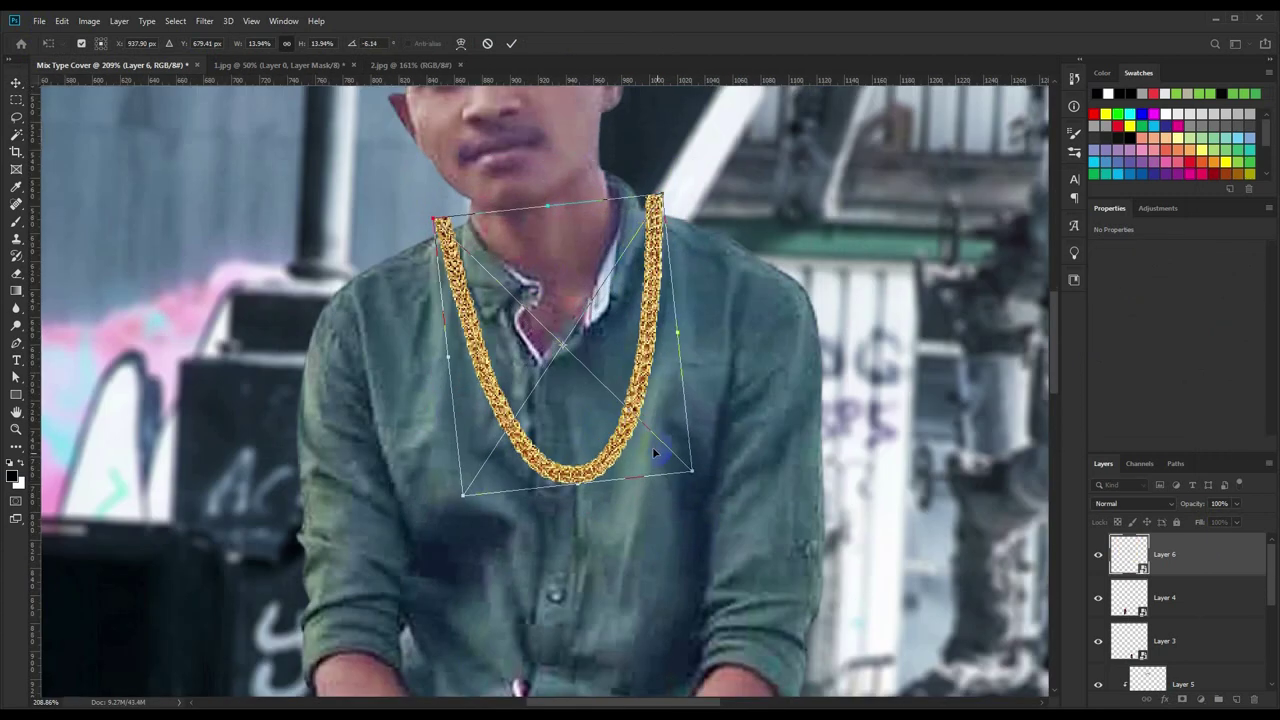
left_click(511, 44)
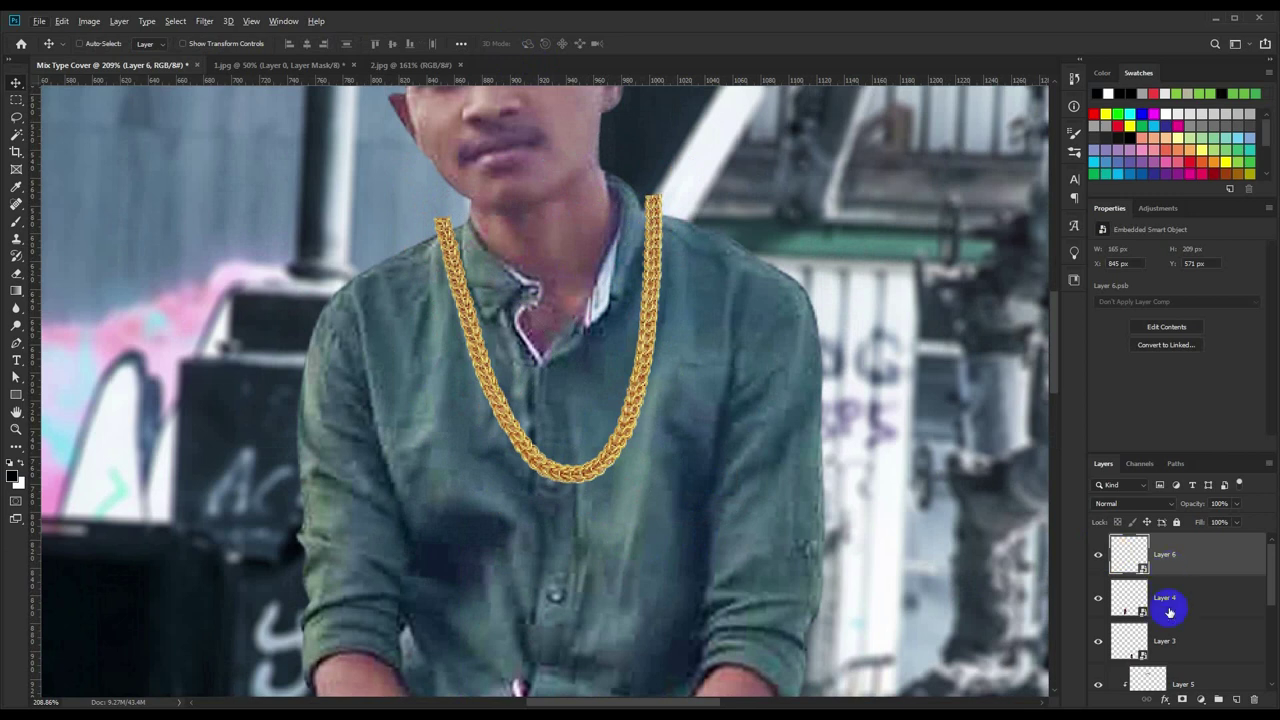
Place the chain below Layer 3 as a clipping mask, fine-tune its position, and close 1.jpg with saving.
left_click_drag(1169, 612, 1169, 664)
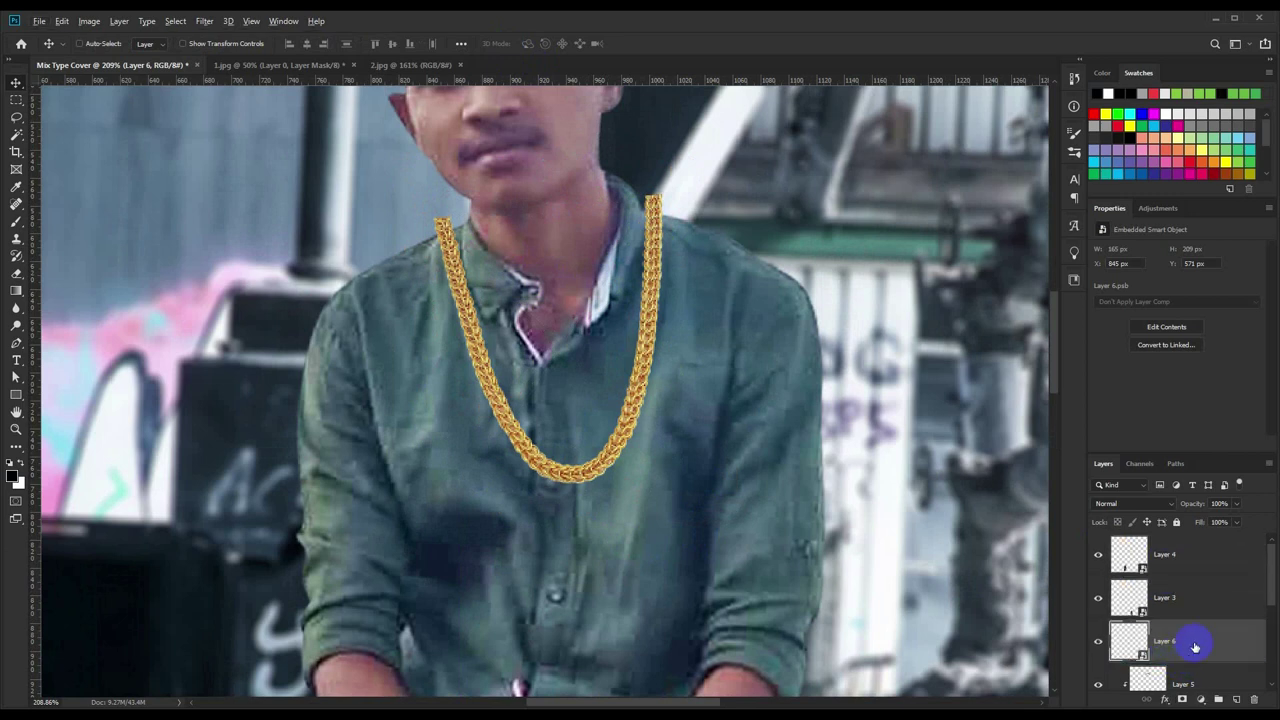
right_click(1194, 647)
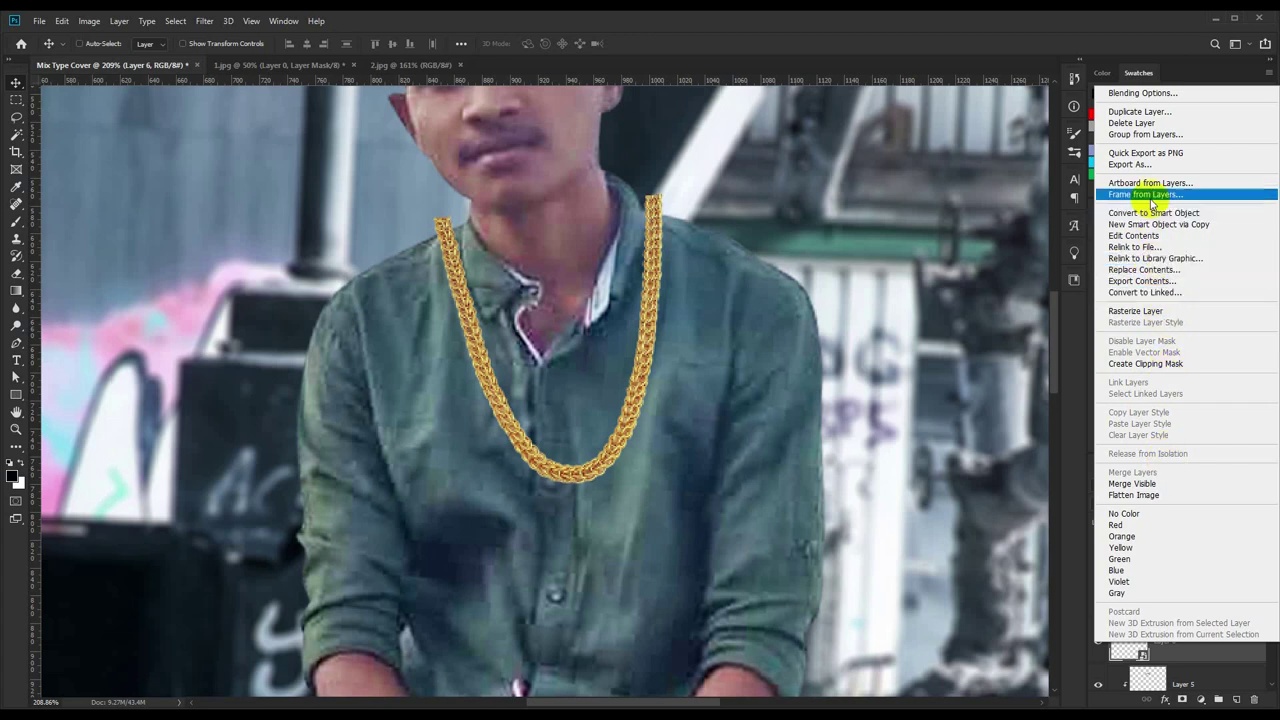
left_click(1150, 363)
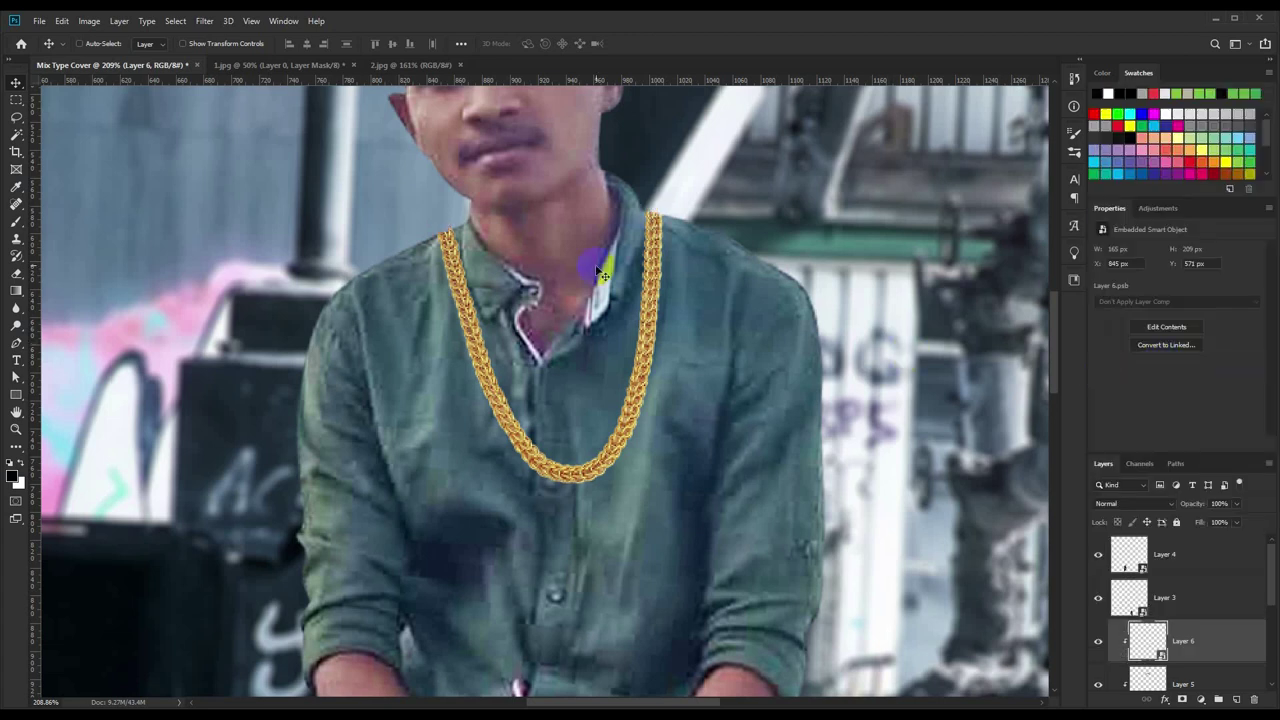
scroll(640, 265, "down", 3)
scroll(600, 310, "down", 3)
scroll(556, 363, "down", 1)
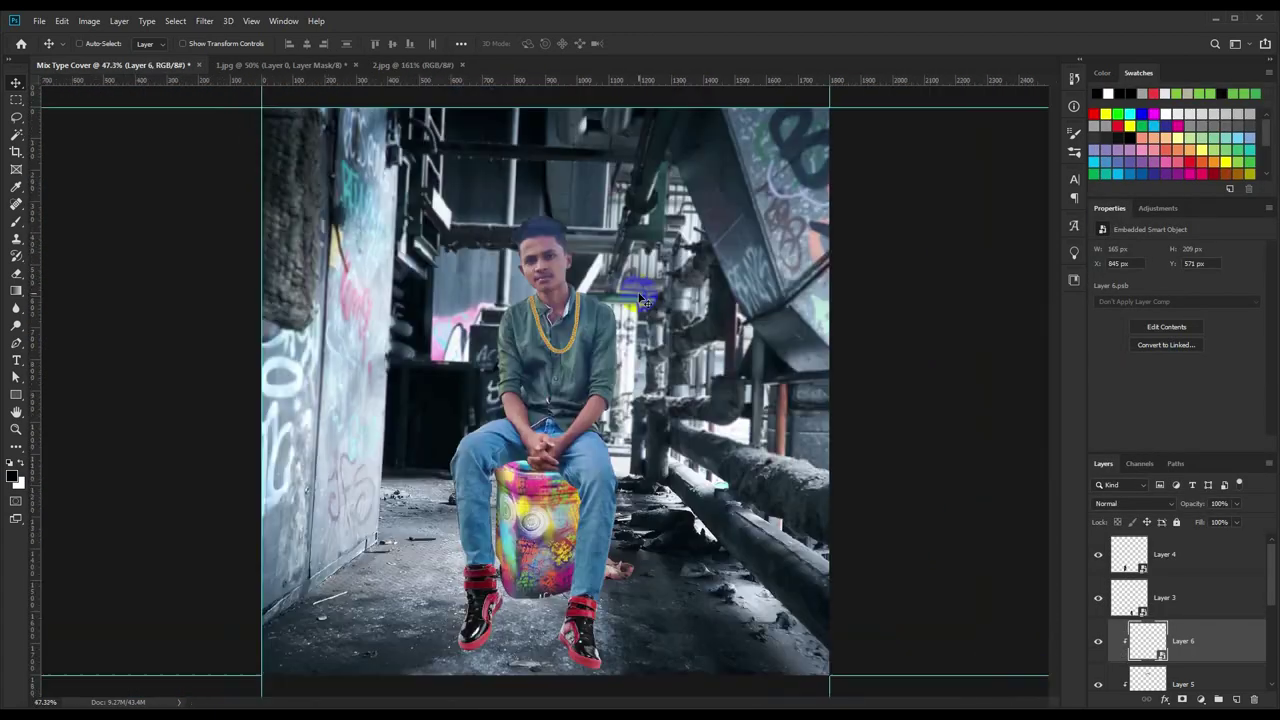
scroll(556, 363, "up", 2)
left_click_drag(535, 328, 550, 313)
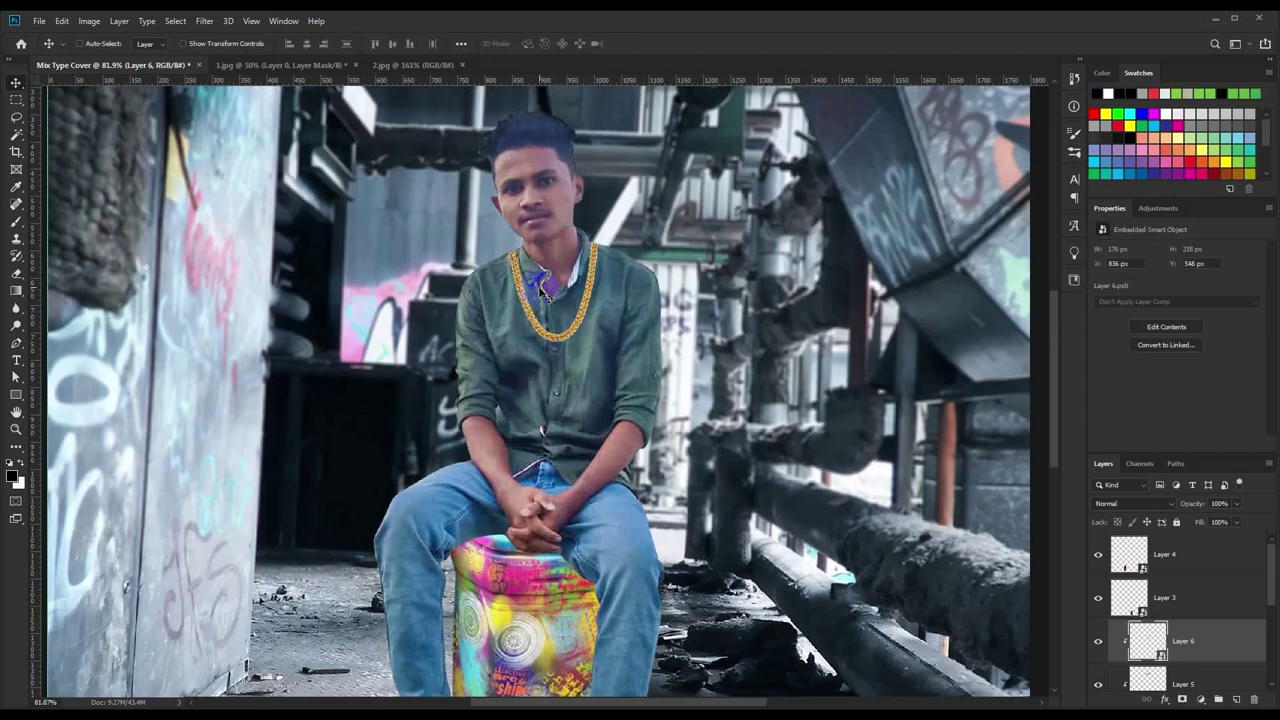
left_click(353, 64)
left_click(583, 279)
Finish saving the chain image, then outline the 2.jpg eagle with the Pen tool and bring it into the cover.
left_click(877, 651)
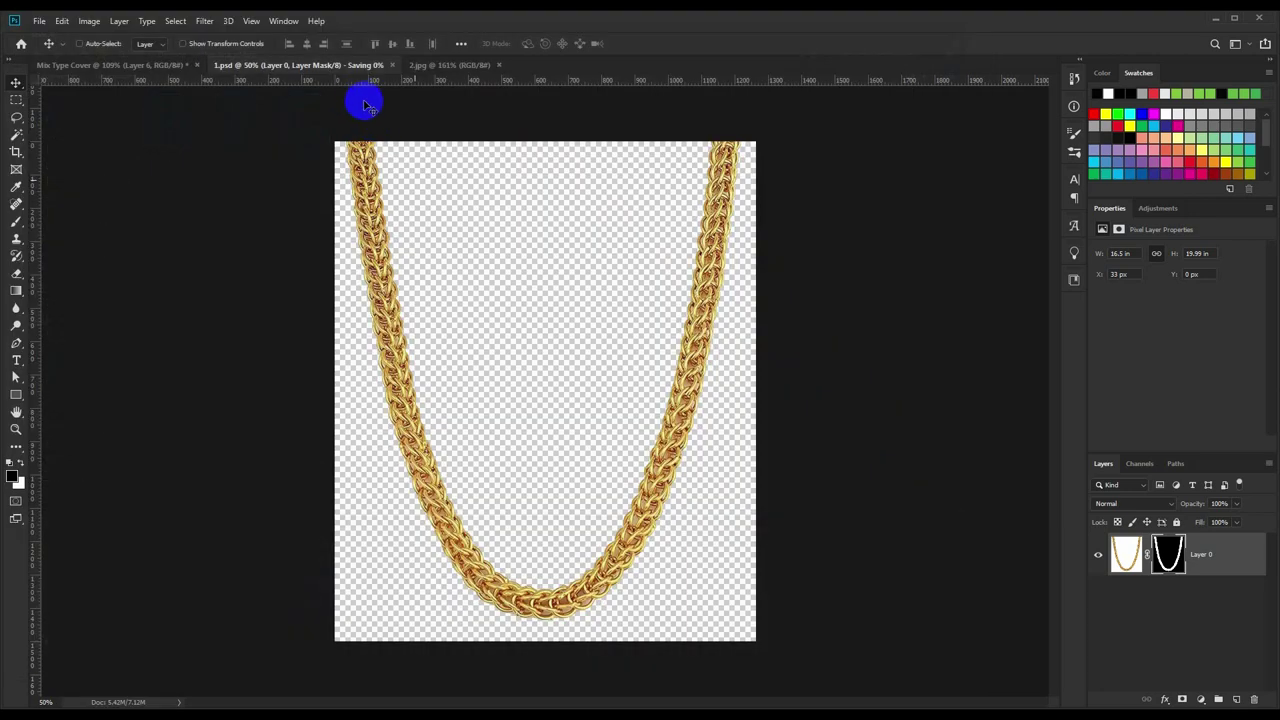
left_click(269, 69)
scroll(523, 300, "up", 4)
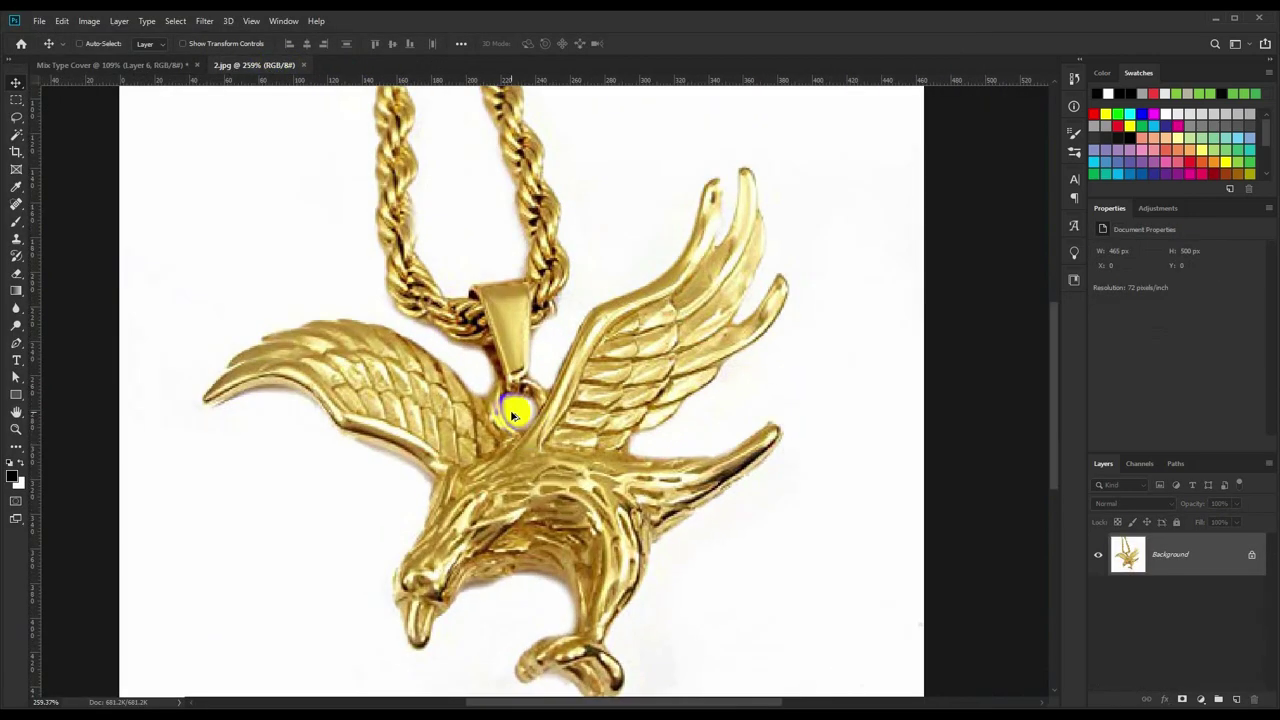
left_click(16, 344)
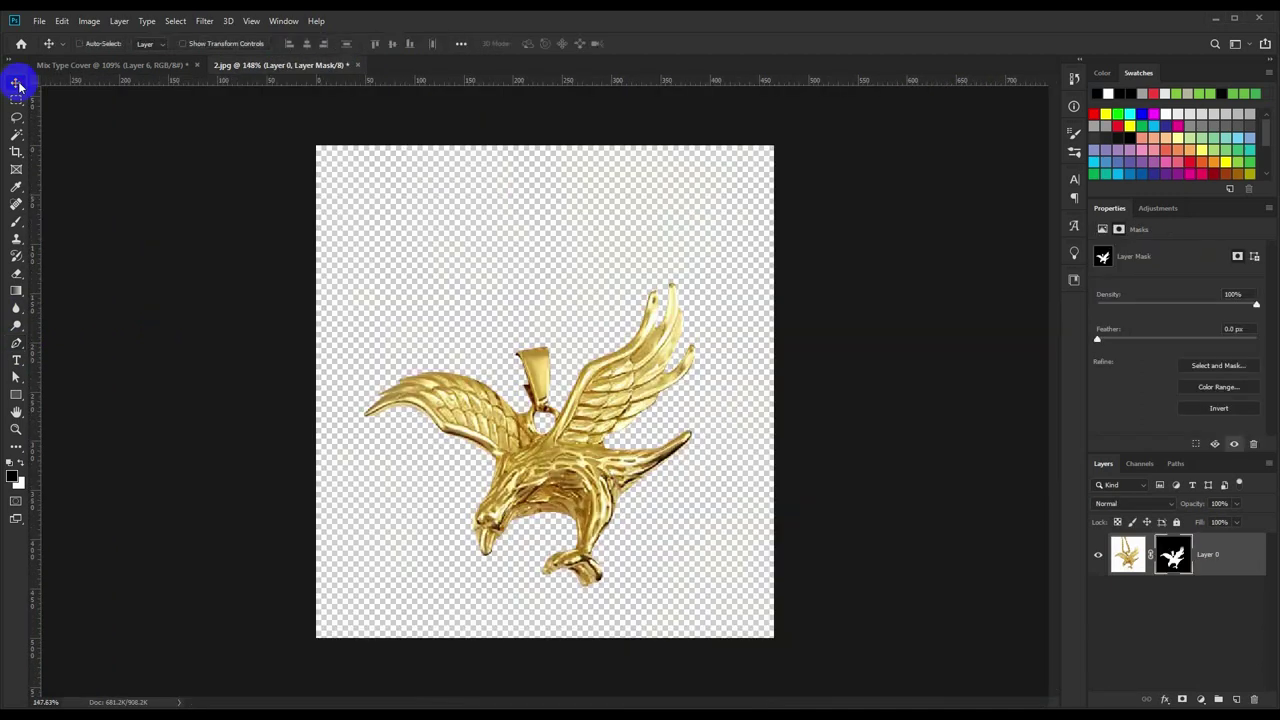
mouse_move(540, 470)
left_mouse_down()
mouse_move(167, 78)
mouse_move(600, 390)
left_mouse_up()
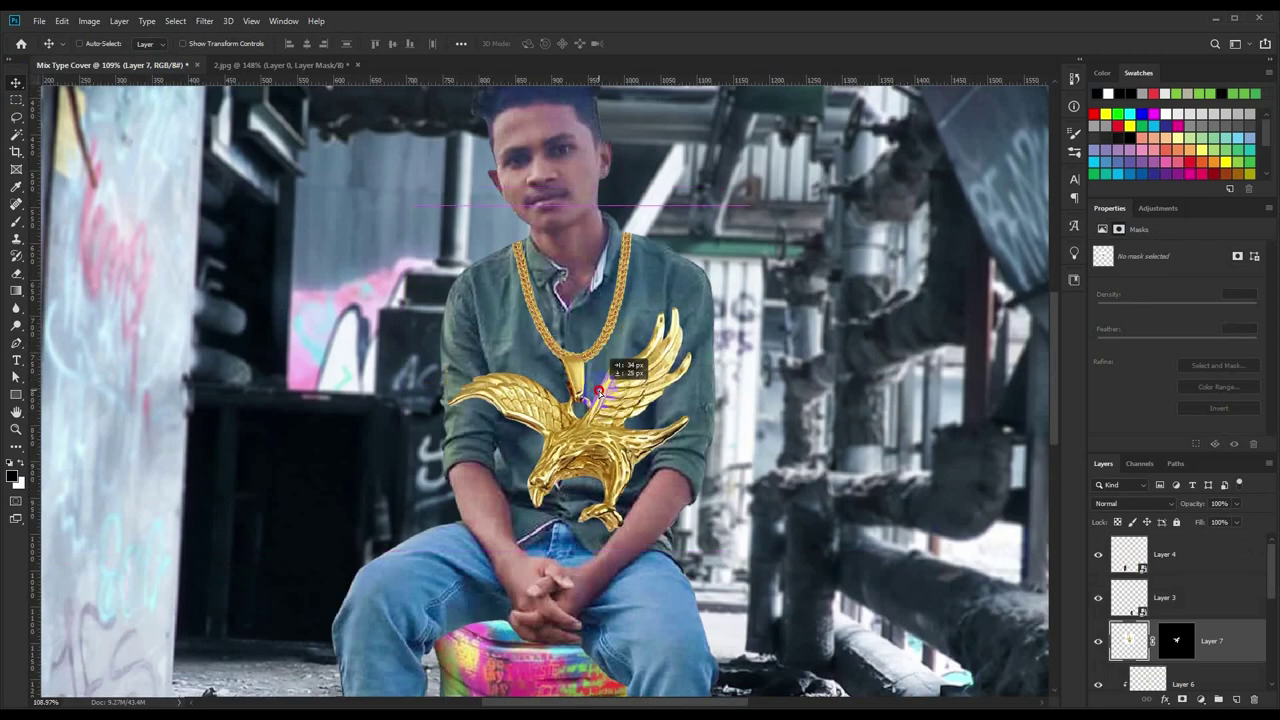
Convert the eagle to a Smart Object, then shrink and tilt it to hang under the chain.
key("ctrl+t")
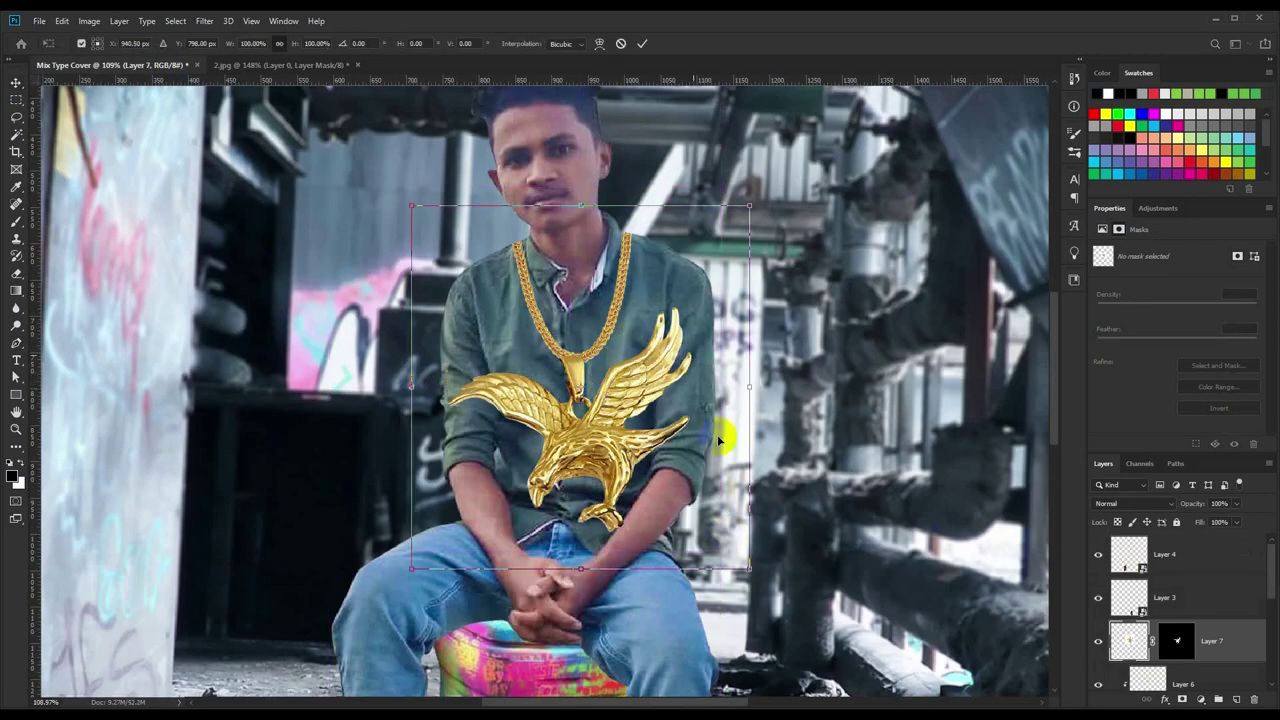
left_click(620, 44)
right_click(1215, 628)
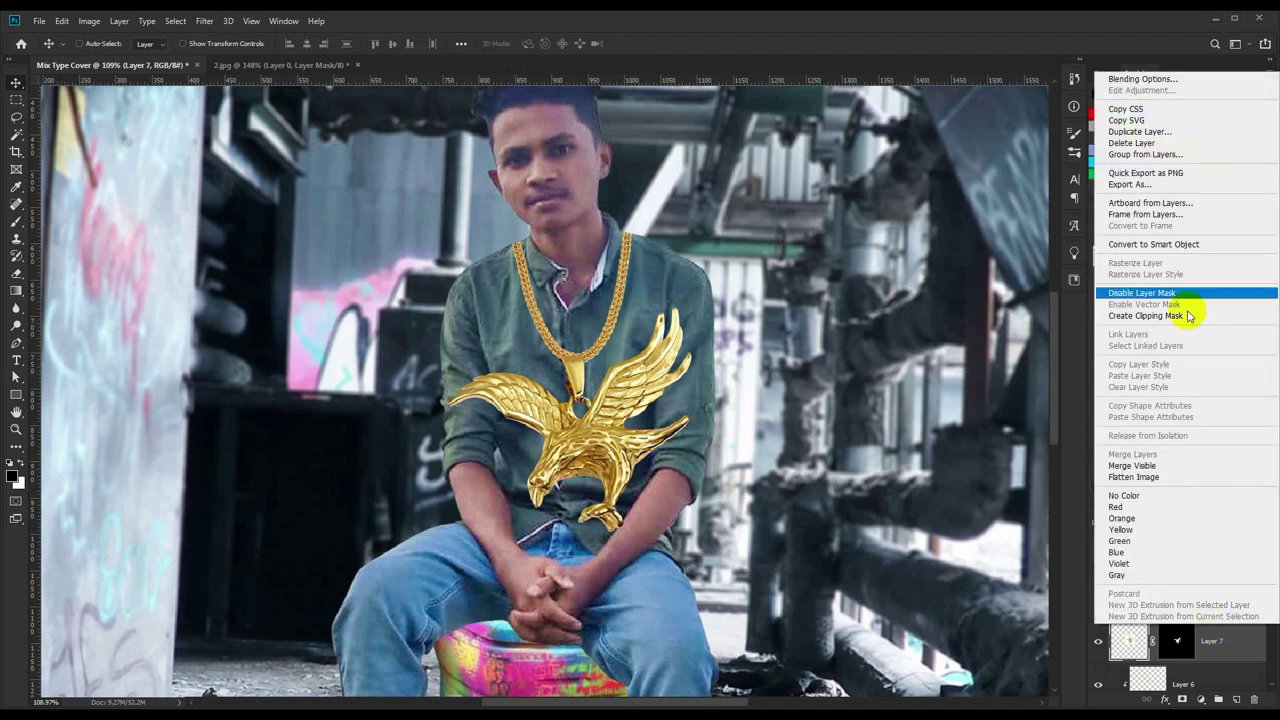
left_click(1190, 296)
scroll(650, 498, "up", 2)
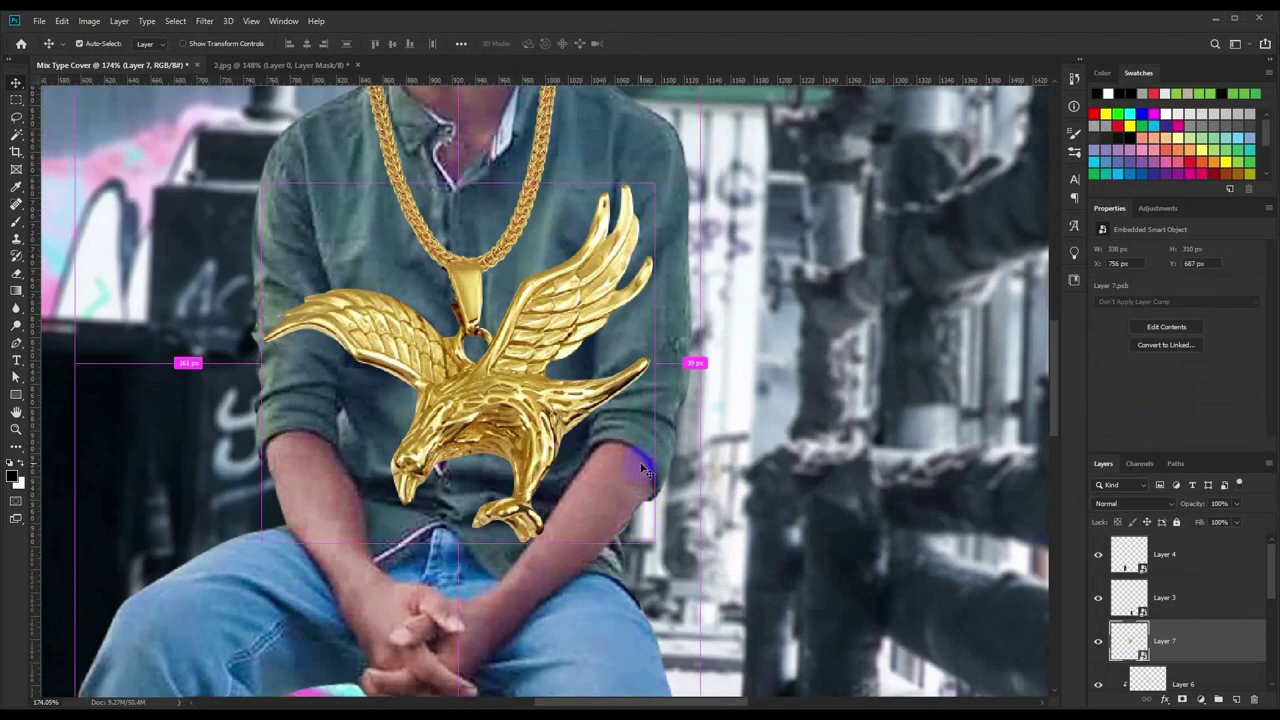
key("ctrl+t")
left_click_drag(650, 545, 513, 342)
left_click(511, 43)
key("ctrl+0")
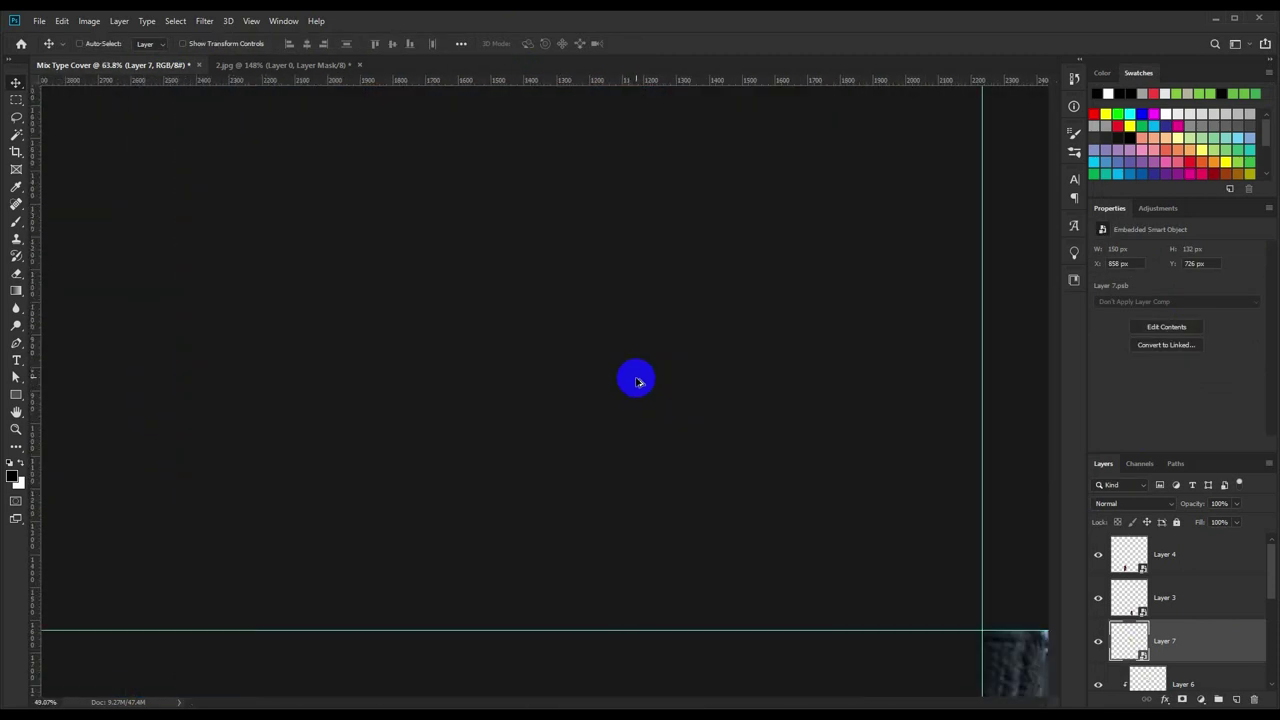
Combine the chain and eagle into one Smart Object, Layer 7, clipped to Layer 5.
scroll(637, 380, "up", 1)
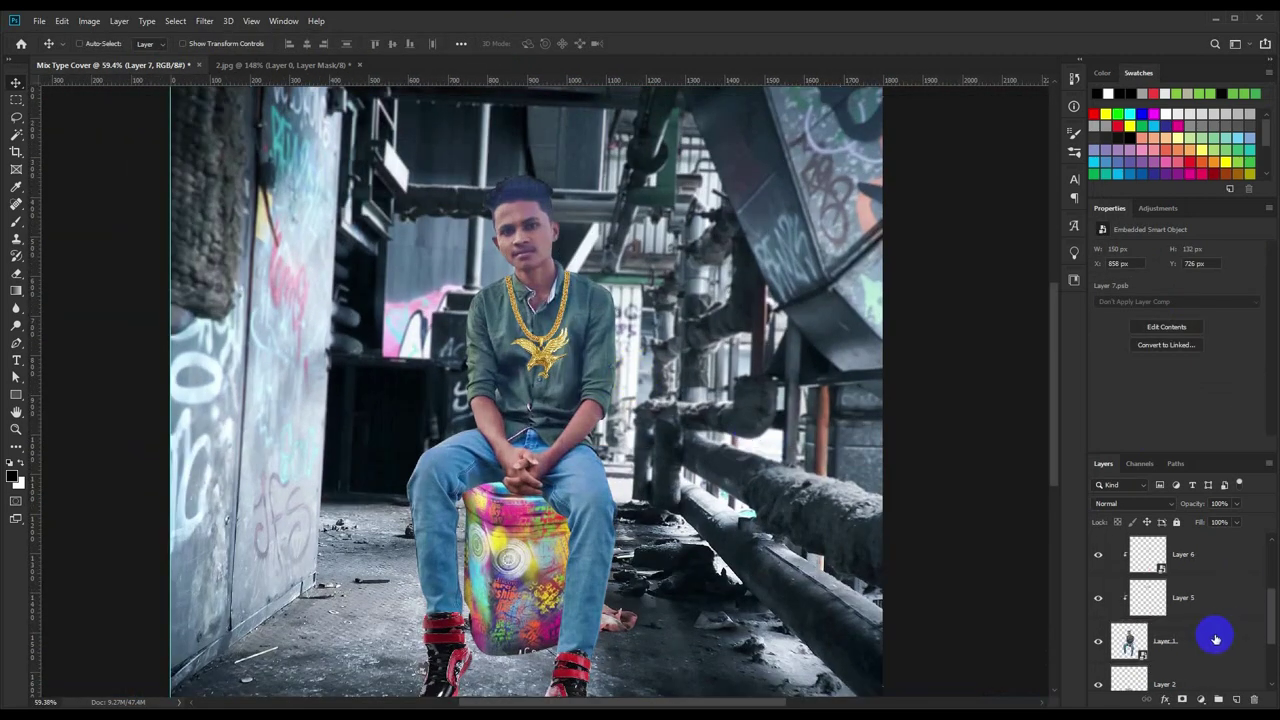
scroll(1214, 628, "down", 1)
left_click_drag(1214, 628, 1181, 598)
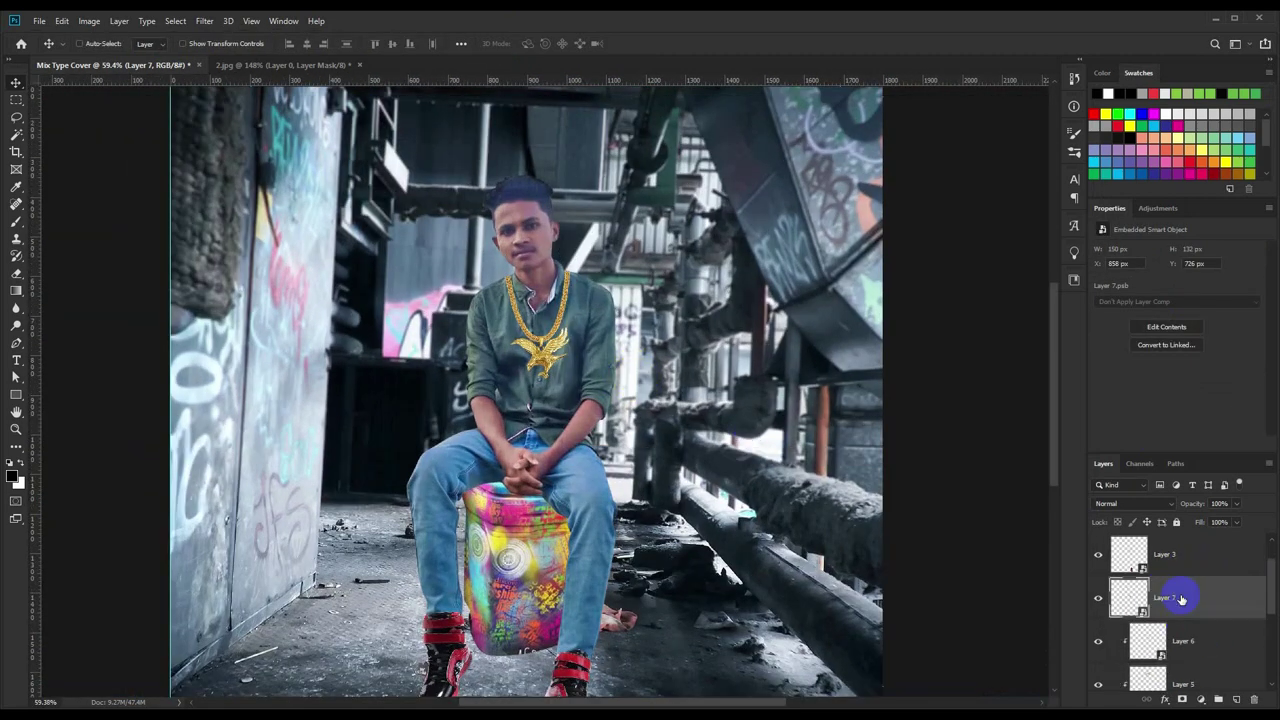
left_click(1189, 657, "alt")
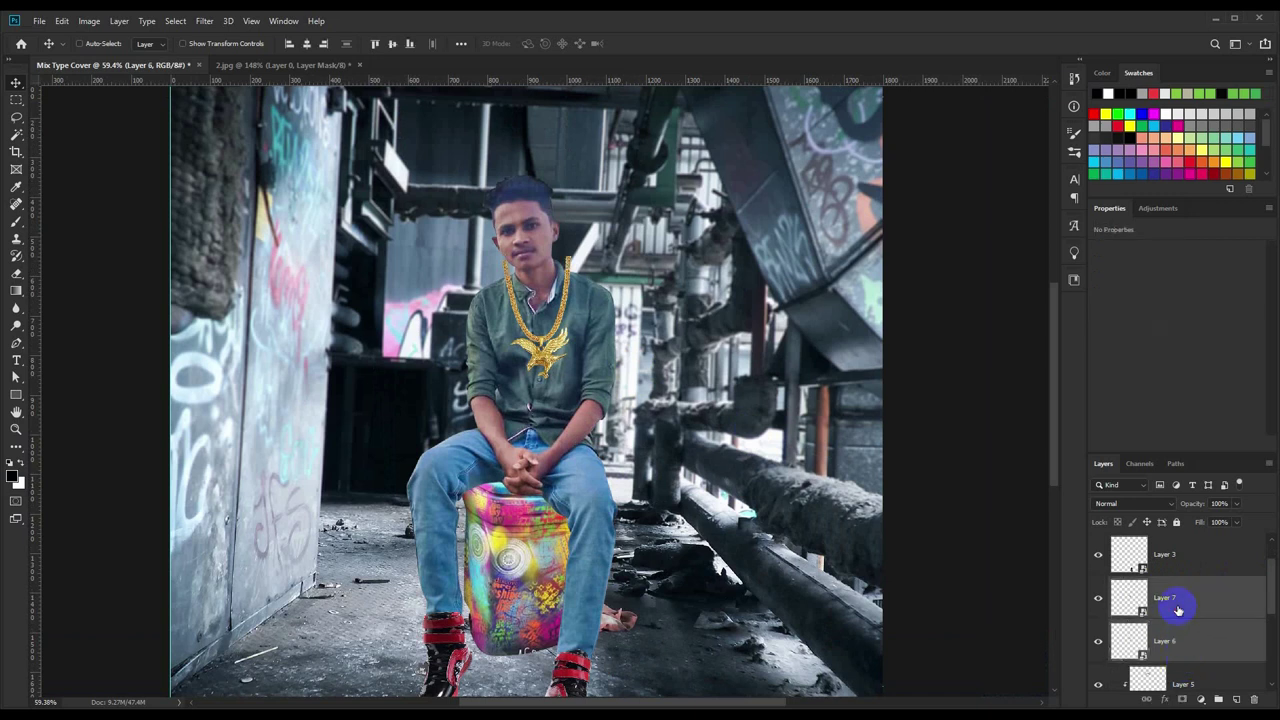
right_click(1177, 609)
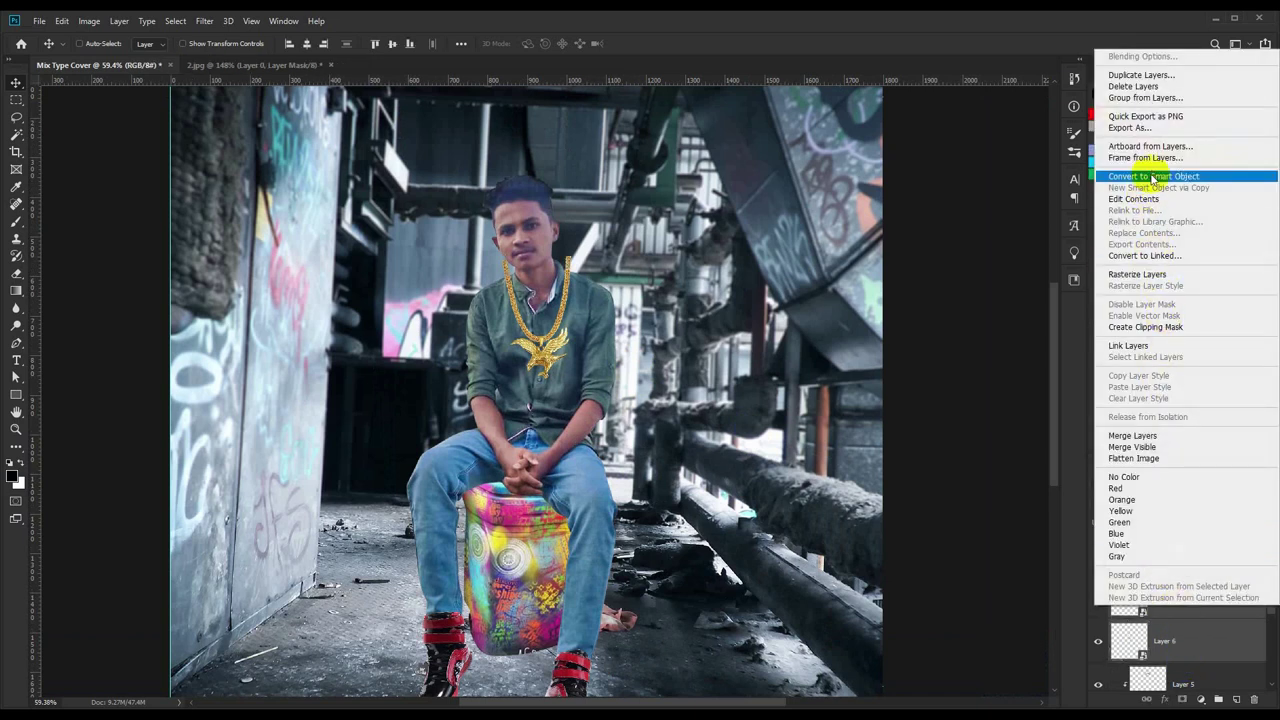
left_click(1153, 176)
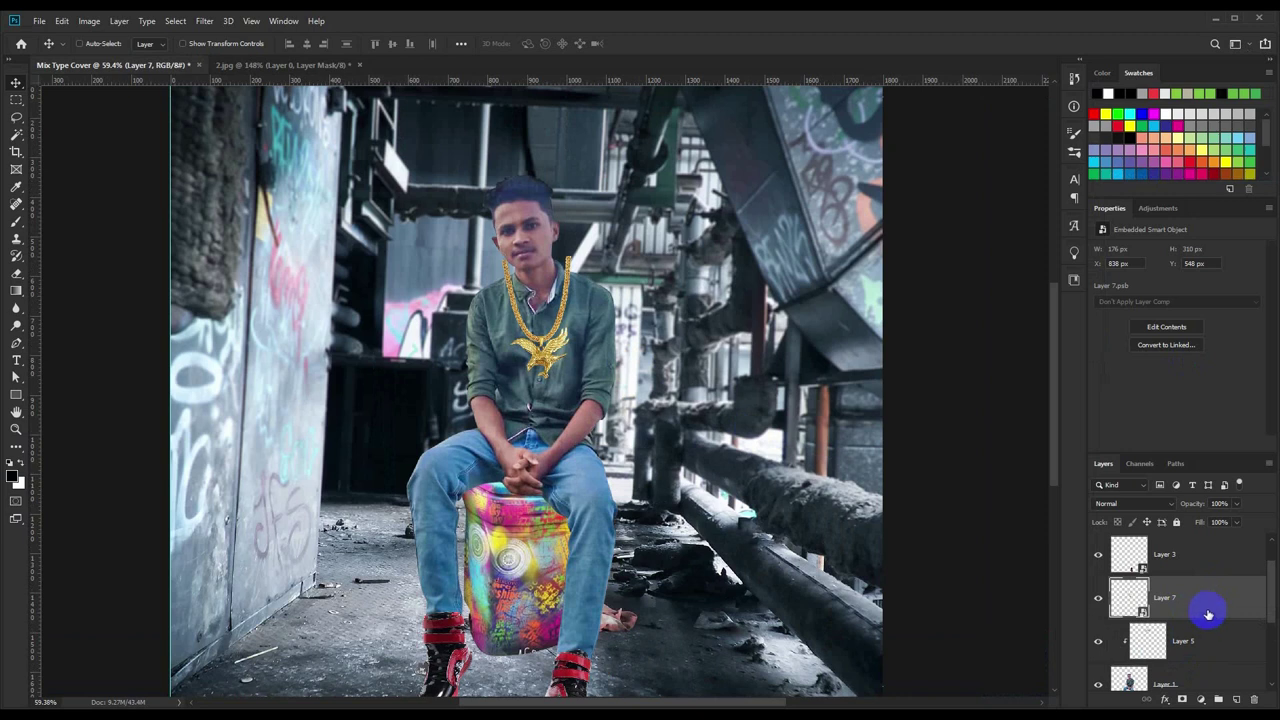
right_click(1206, 616)
left_click(1166, 331)
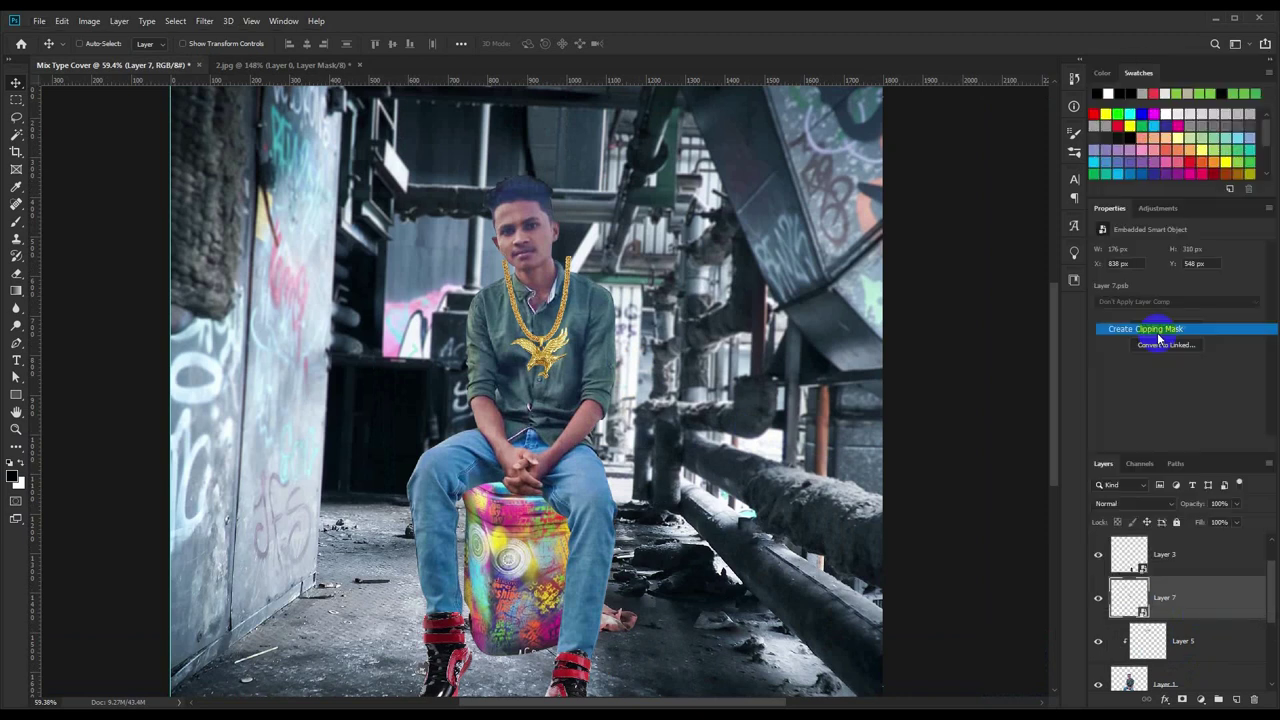
scroll(500, 366, "up", 3)
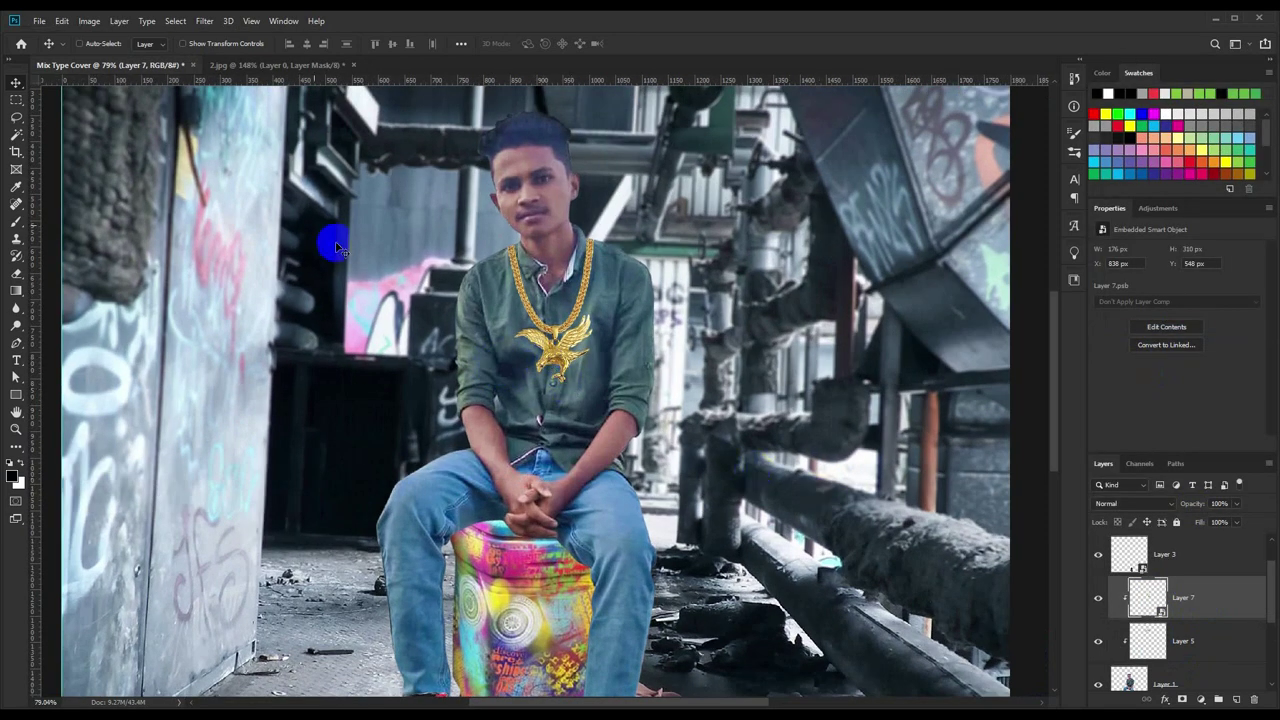
scroll(303, 423, "down", 2)
Flip the Layer 2 bin horizontally and shift it slightly left and up under the man.
scroll(482, 414, "down", 2)
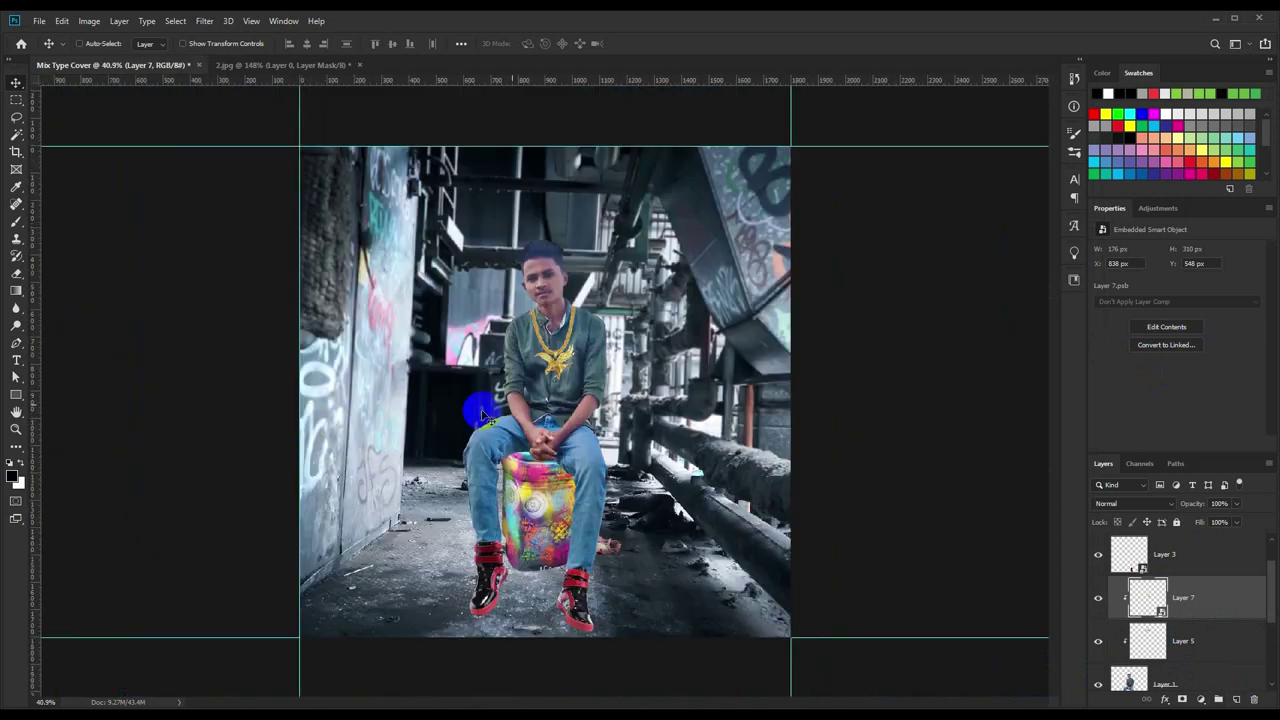
scroll(665, 420, "up", 1)
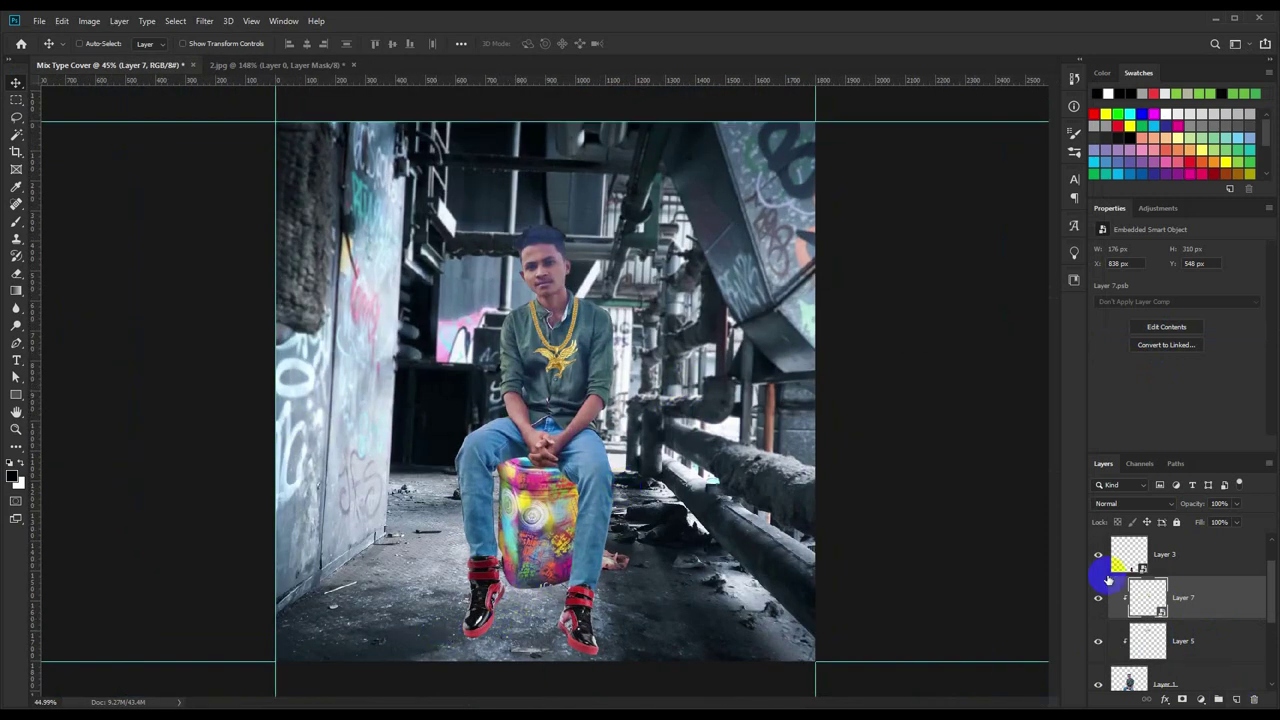
scroll(1187, 610, "down", 3)
scroll(1187, 613, "up", 1)
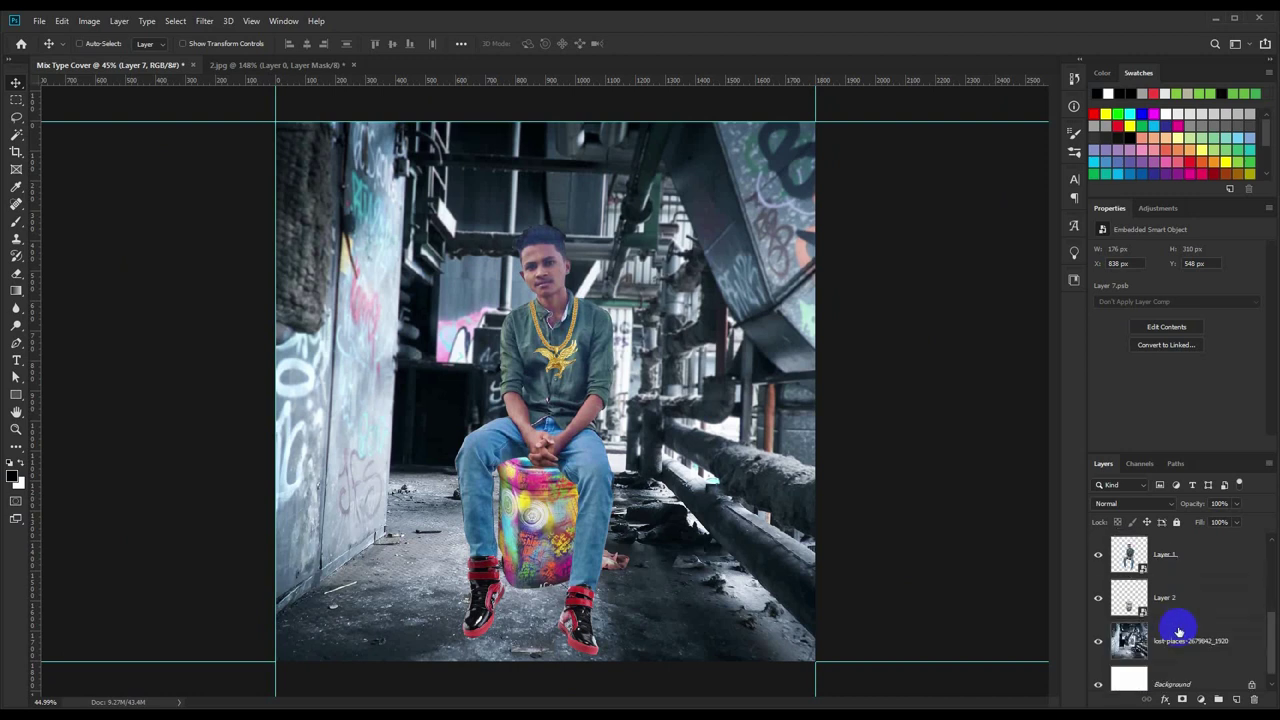
left_click(1186, 615)
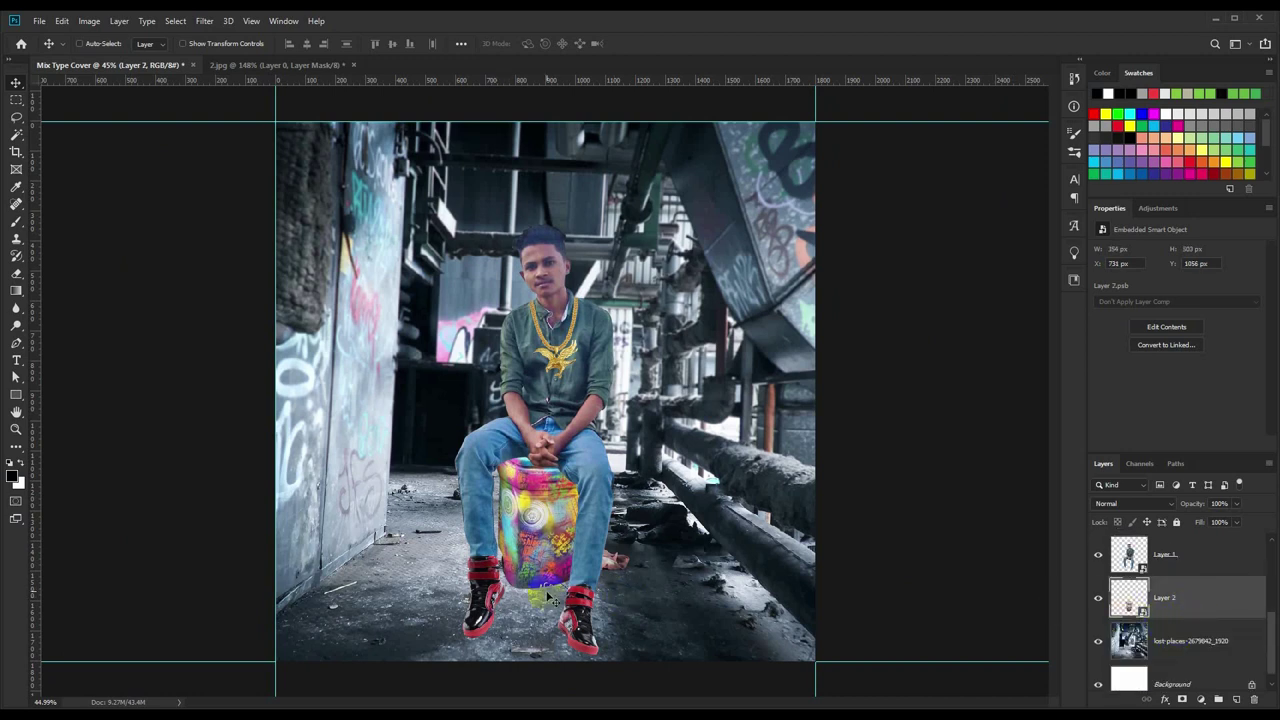
left_click(1101, 600)
left_click(1101, 600)
key("ctrl+t")
right_click(486, 530)
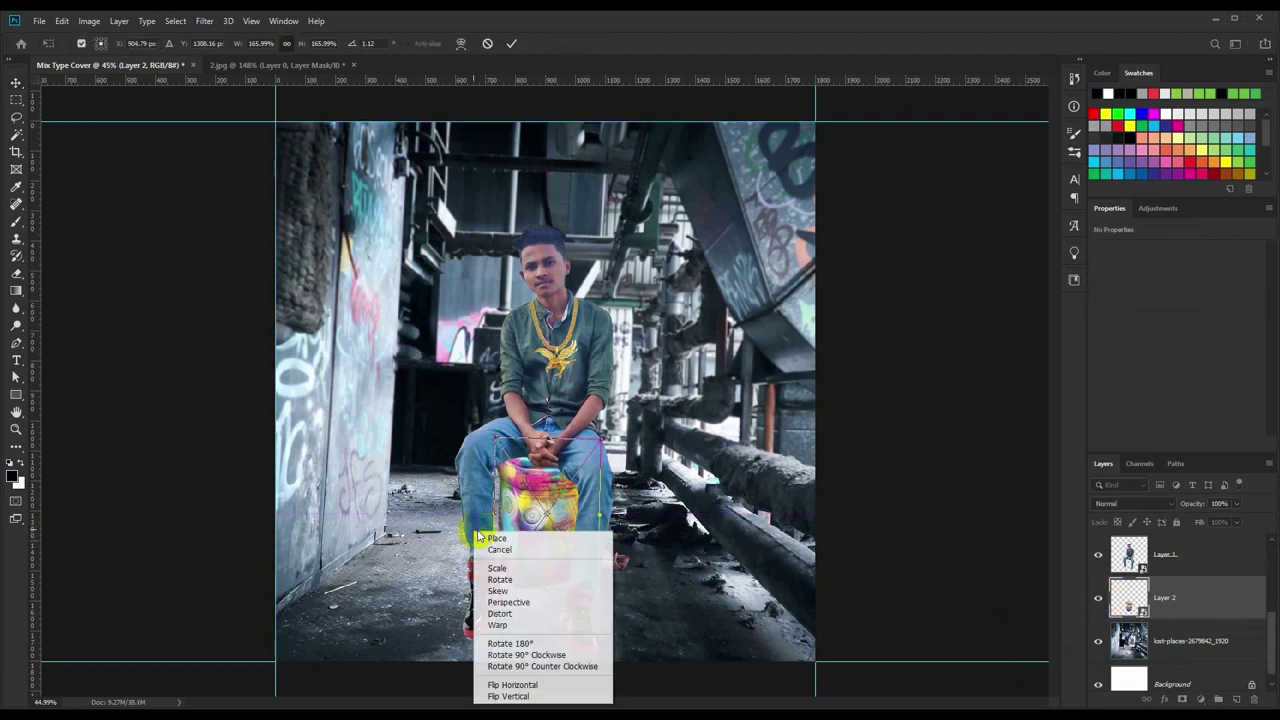
left_click(551, 686)
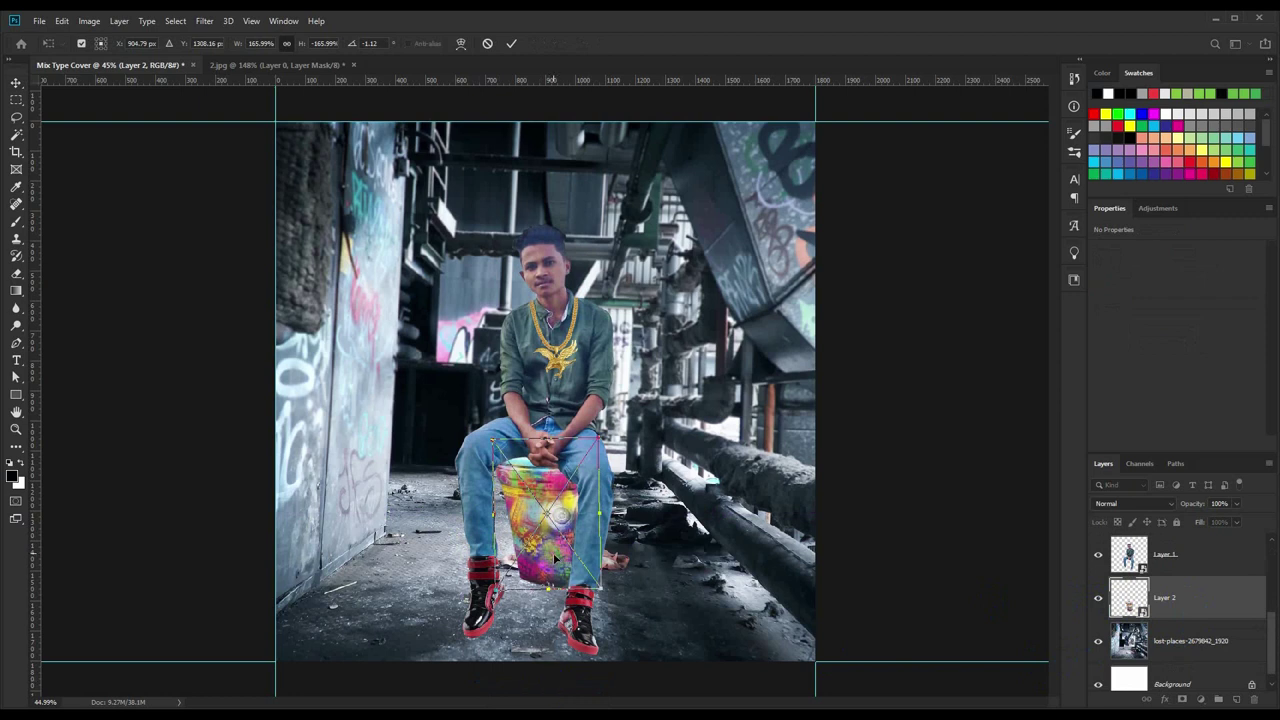
left_click_drag(559, 560, 533, 553)
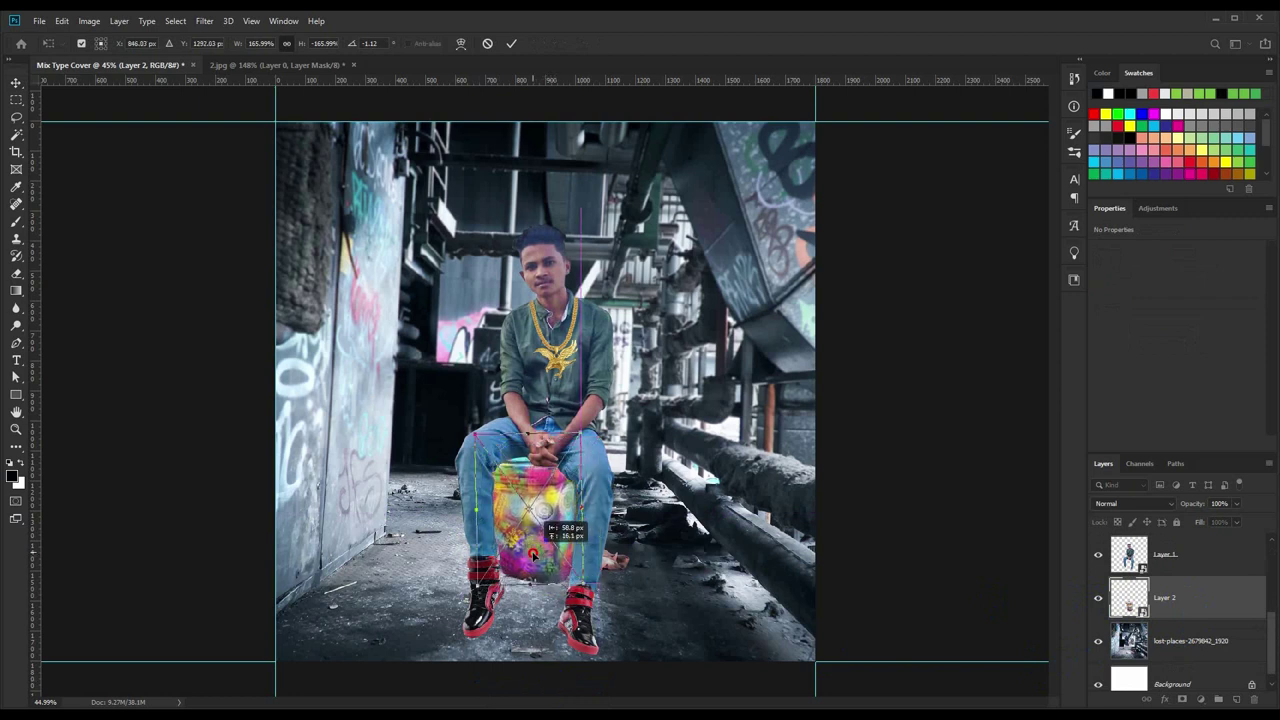
key("Return")
scroll(535, 560, "up", 5)
scroll(537, 600, "up", 5)
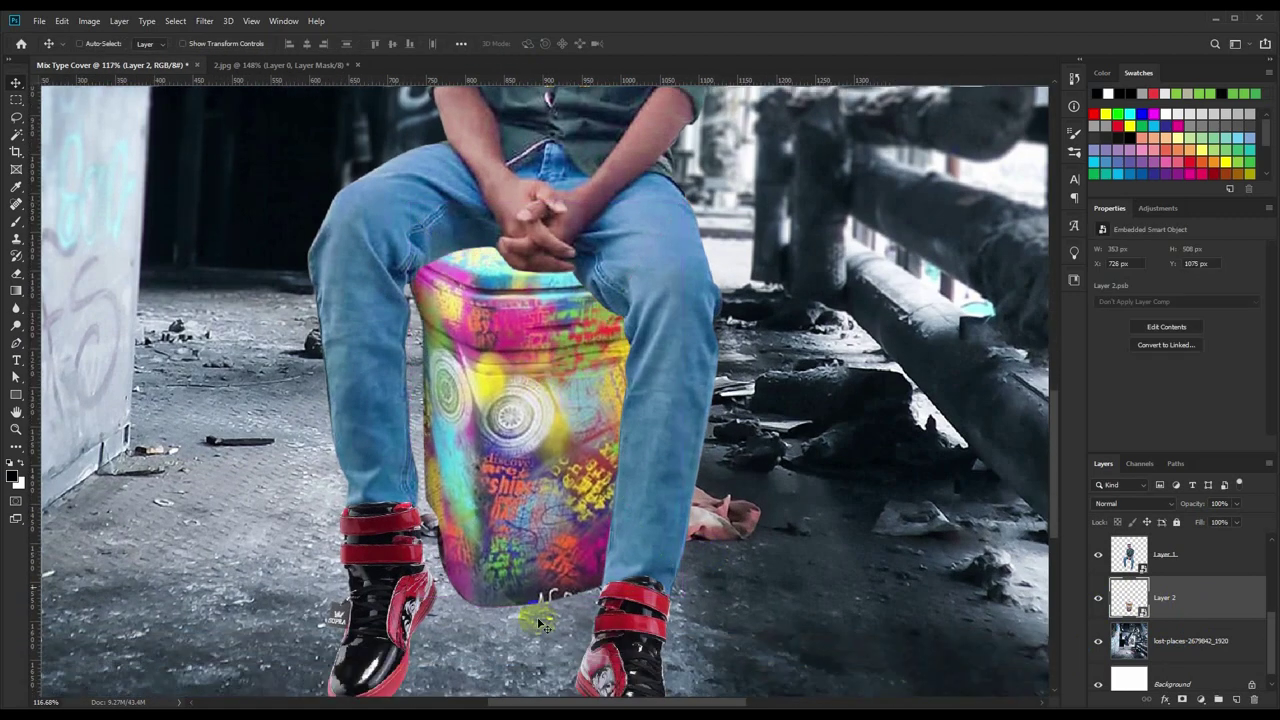
scroll(537, 622, "up", 5)
Add a new layer above lost-places and brush a dark shadow along the bin's bottom edge.
left_click(1183, 648)
left_click(1237, 699)
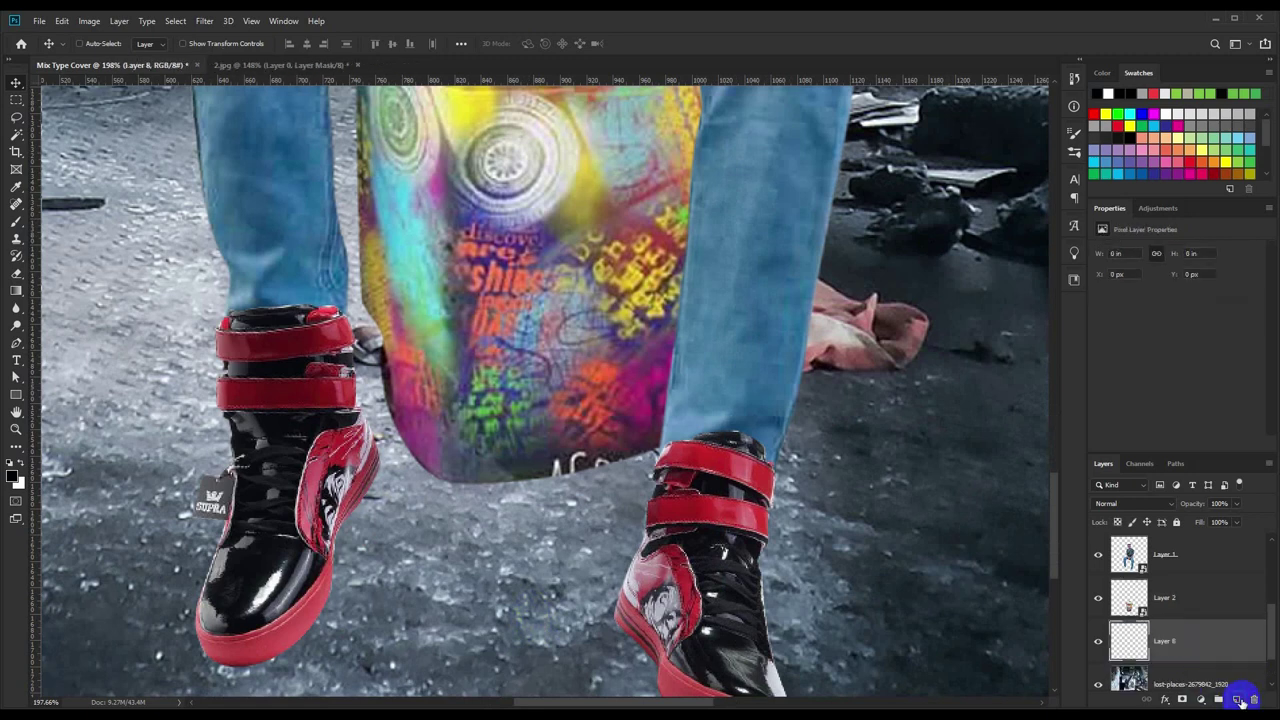
left_click(16, 221)
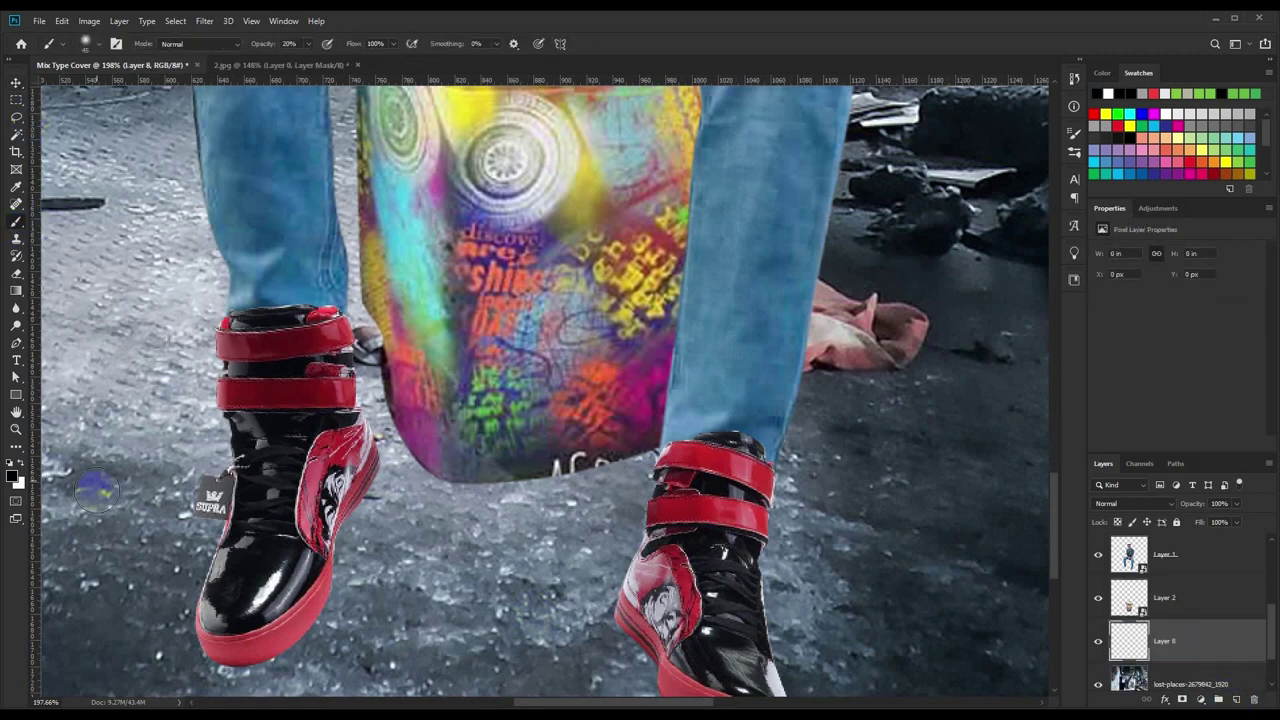
mouse_move(450, 465)
left_mouse_down()
mouse_move(420, 458)
mouse_move(650, 460)
mouse_move(430, 437)
mouse_move(650, 445)
left_mouse_up()
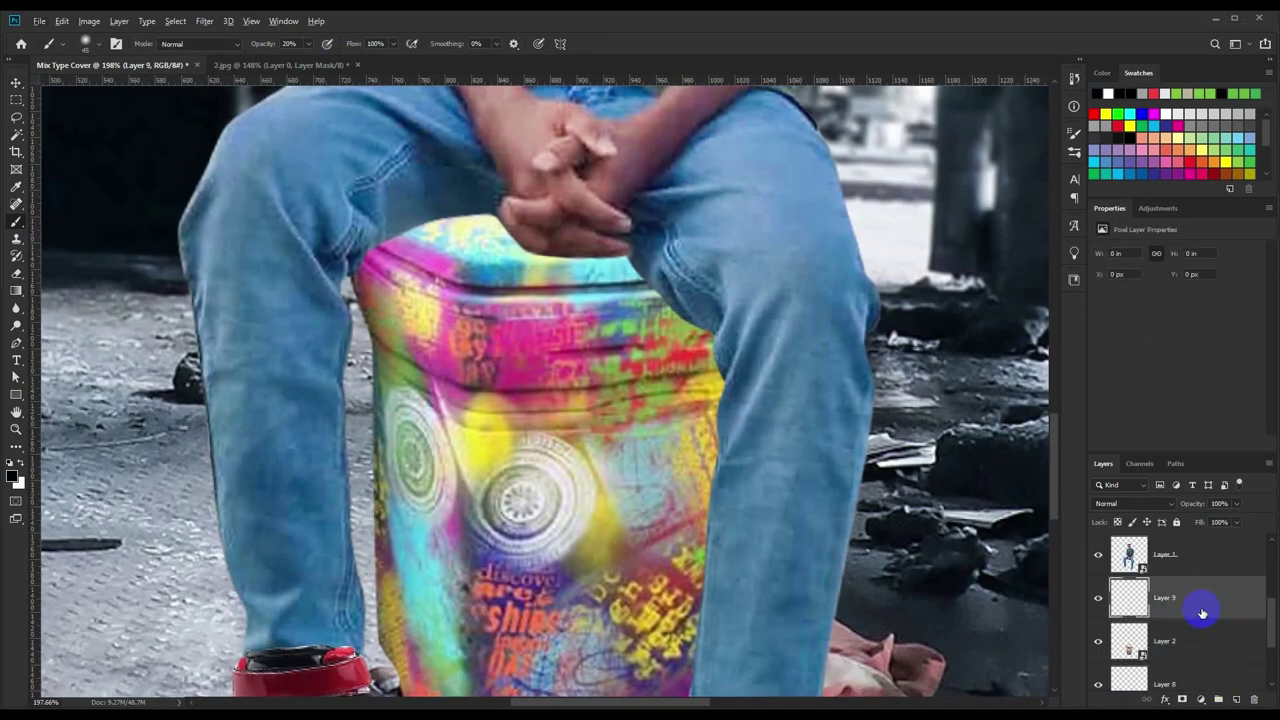
Shade the bin's top, left and right edges with soft brush strokes.
mouse_move(504, 265)
left_mouse_down()
mouse_move(400, 200)
mouse_move(684, 445)
left_mouse_up()
scroll(684, 445, "down", 1)
left_click_drag(380, 230, 666, 306)
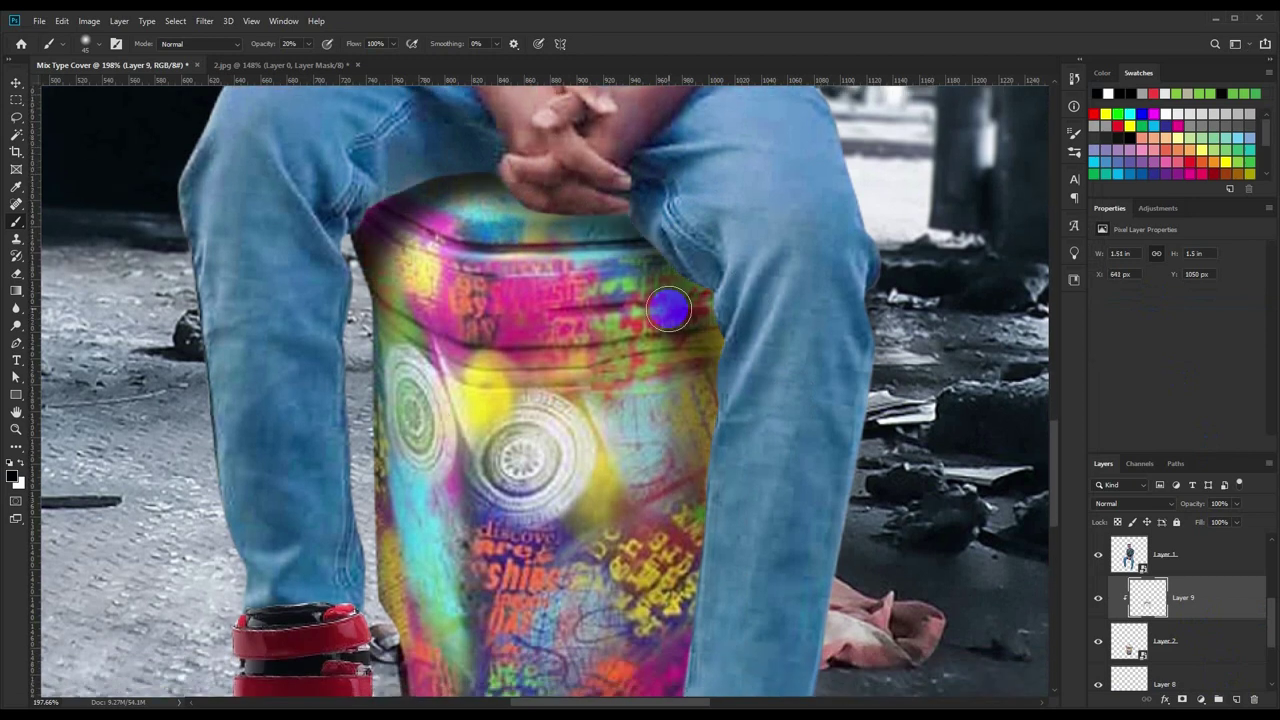
scroll(666, 306, "down", 3)
left_click_drag(692, 380, 682, 540)
left_click_drag(500, 330, 614, 313)
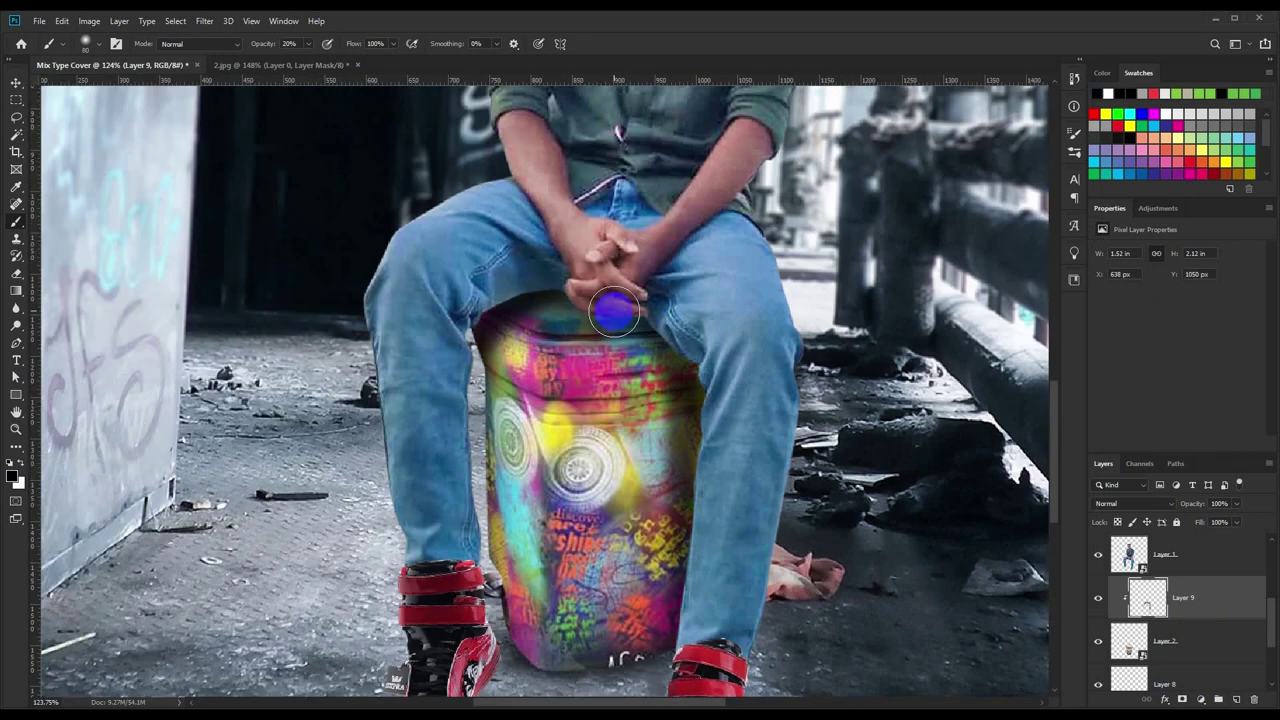
left_click_drag(500, 305, 510, 480)
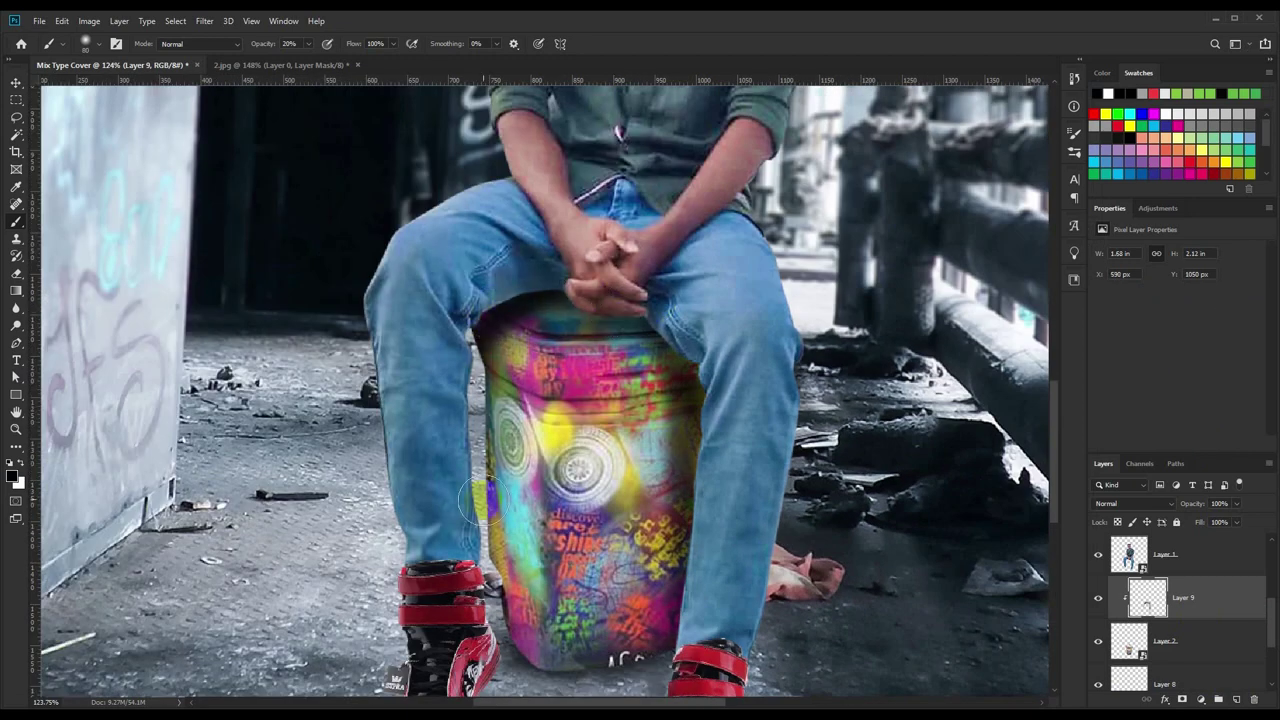
left_click_drag(425, 600, 400, 643)
left_click_drag(491, 320, 690, 294)
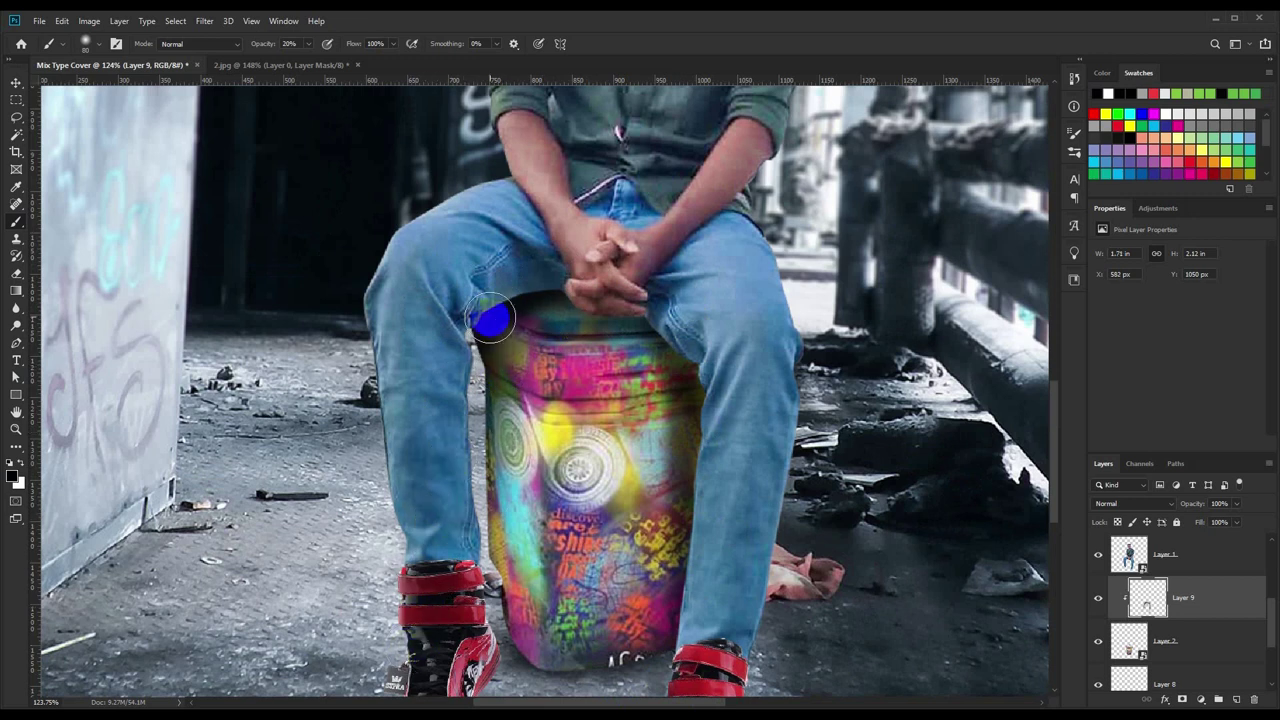
left_click(1190, 552)
scroll(1187, 576, "up", 2)
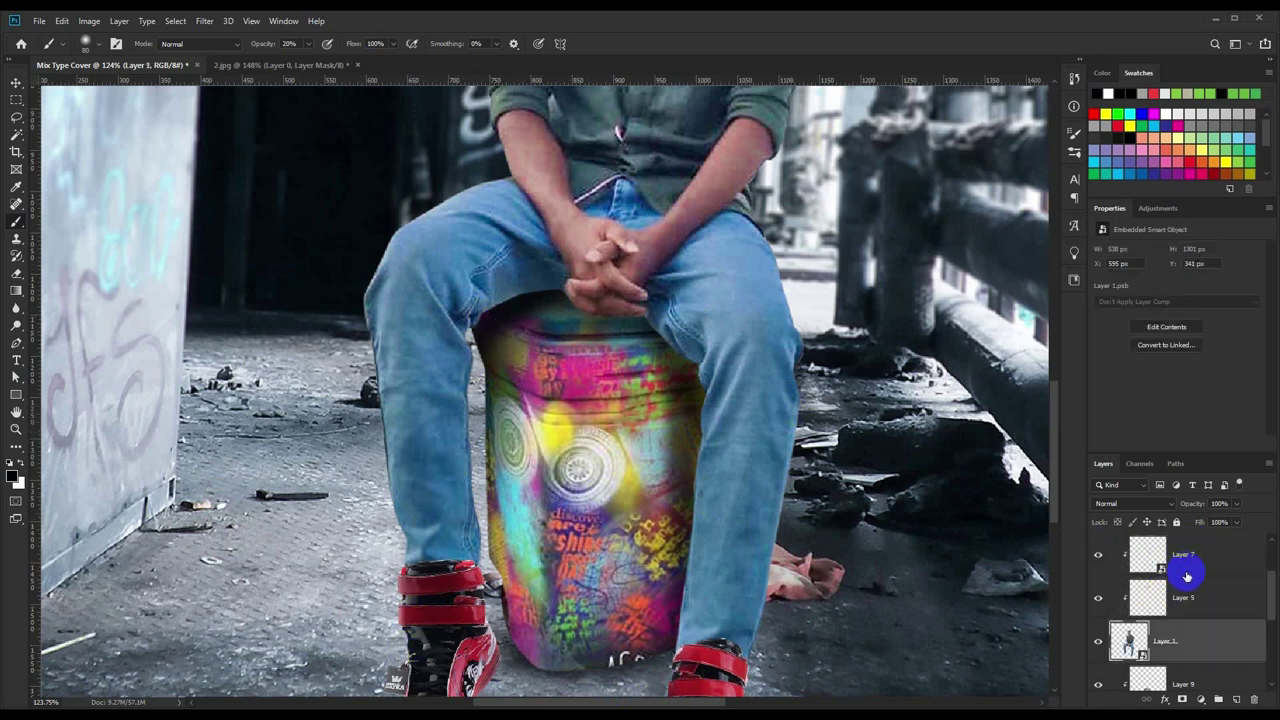
Add Layer 10 above Layer 1 and brush shading over the bin's top and upper-left.
left_click(1233, 699)
scroll(463, 380, "up", 2)
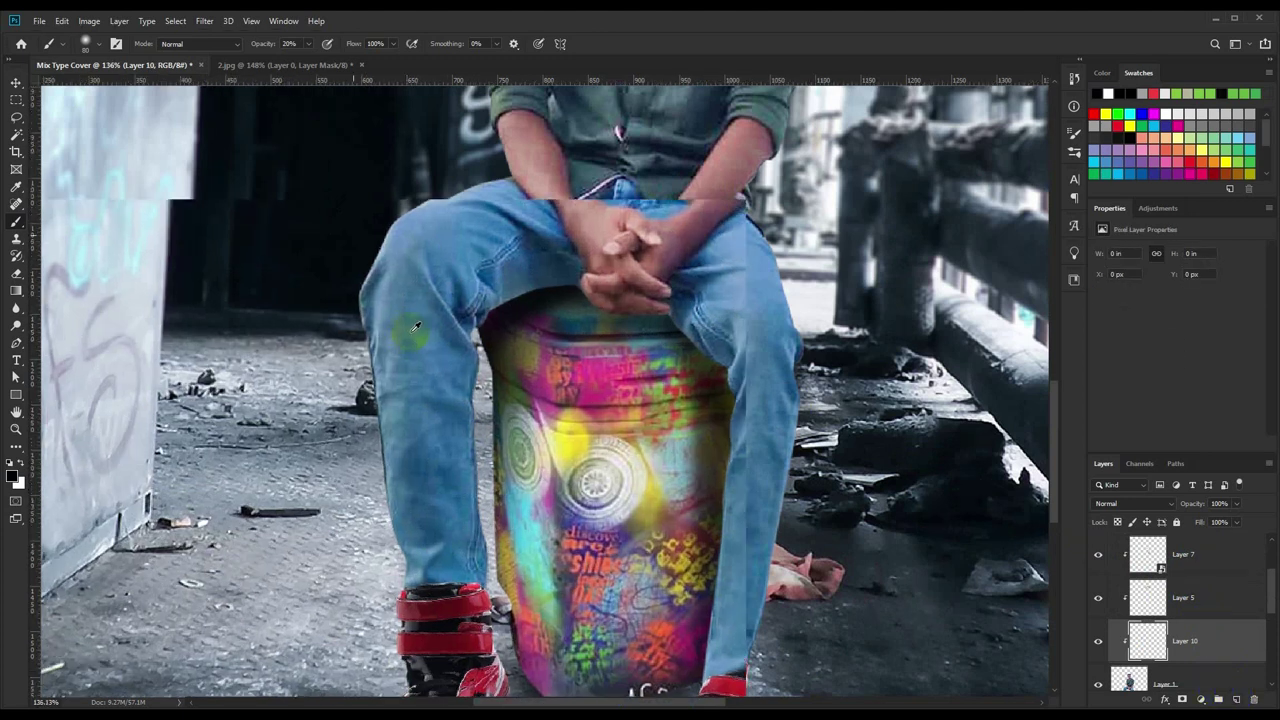
left_click(463, 380)
mouse_move(463, 380)
left_mouse_down()
mouse_move(537, 303)
mouse_move(509, 363)
mouse_move(597, 289)
mouse_move(690, 340)
mouse_move(775, 365)
mouse_move(766, 500)
mouse_move(773, 444)
mouse_move(700, 620)
left_mouse_up()
scroll(773, 444, "down", 2)
key("ctrl+r")
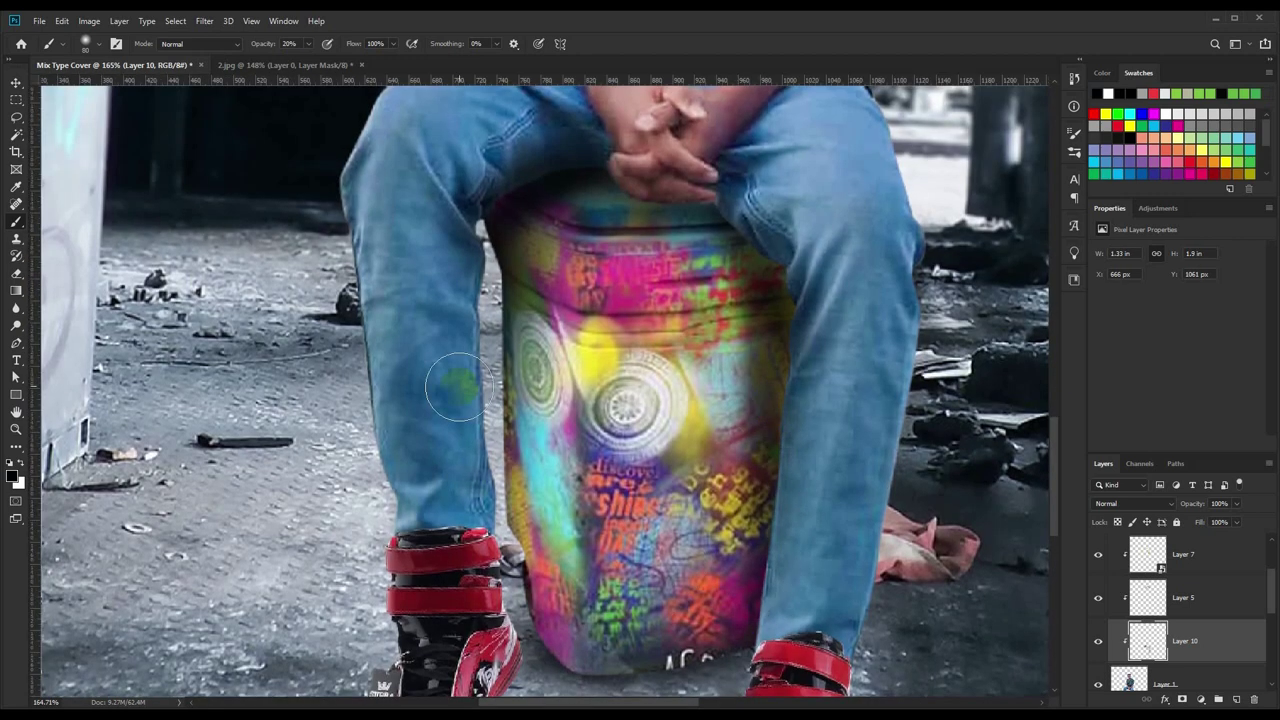
left_click_drag(572, 483, 545, 335)
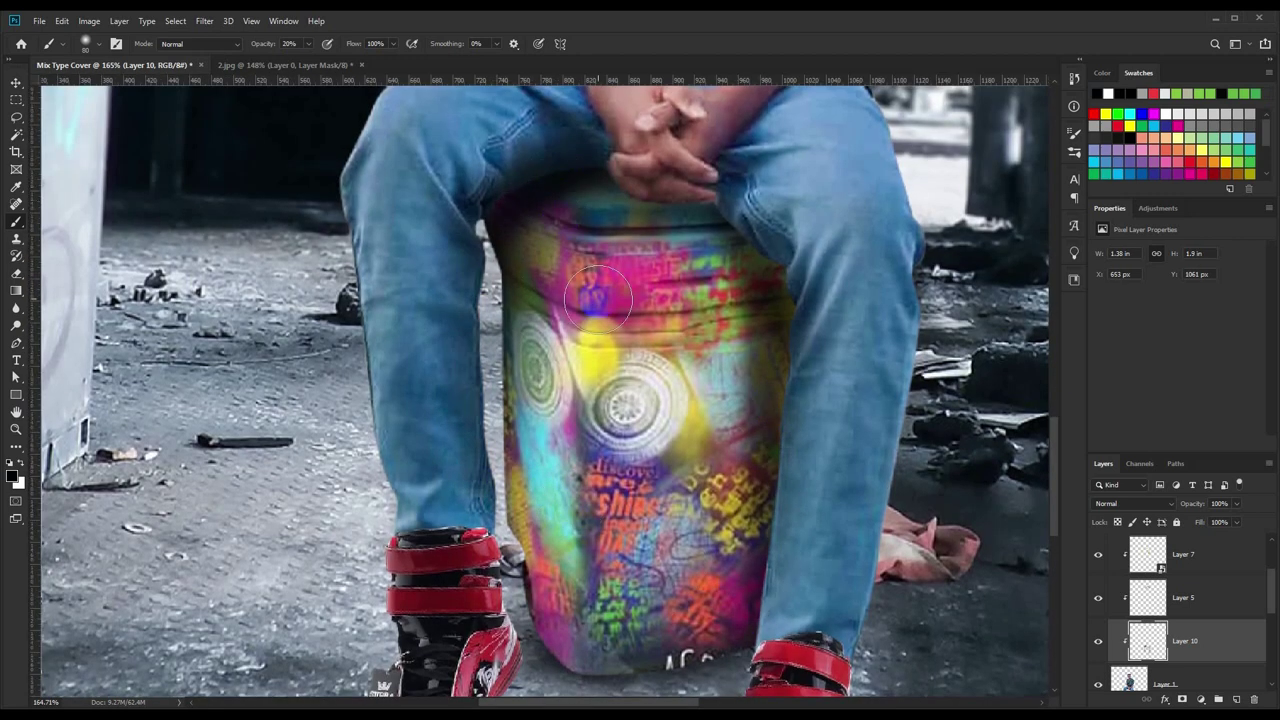
Brush soft shadows around the sneakers on the lower shading layer.
scroll(545, 335, "up", 1)
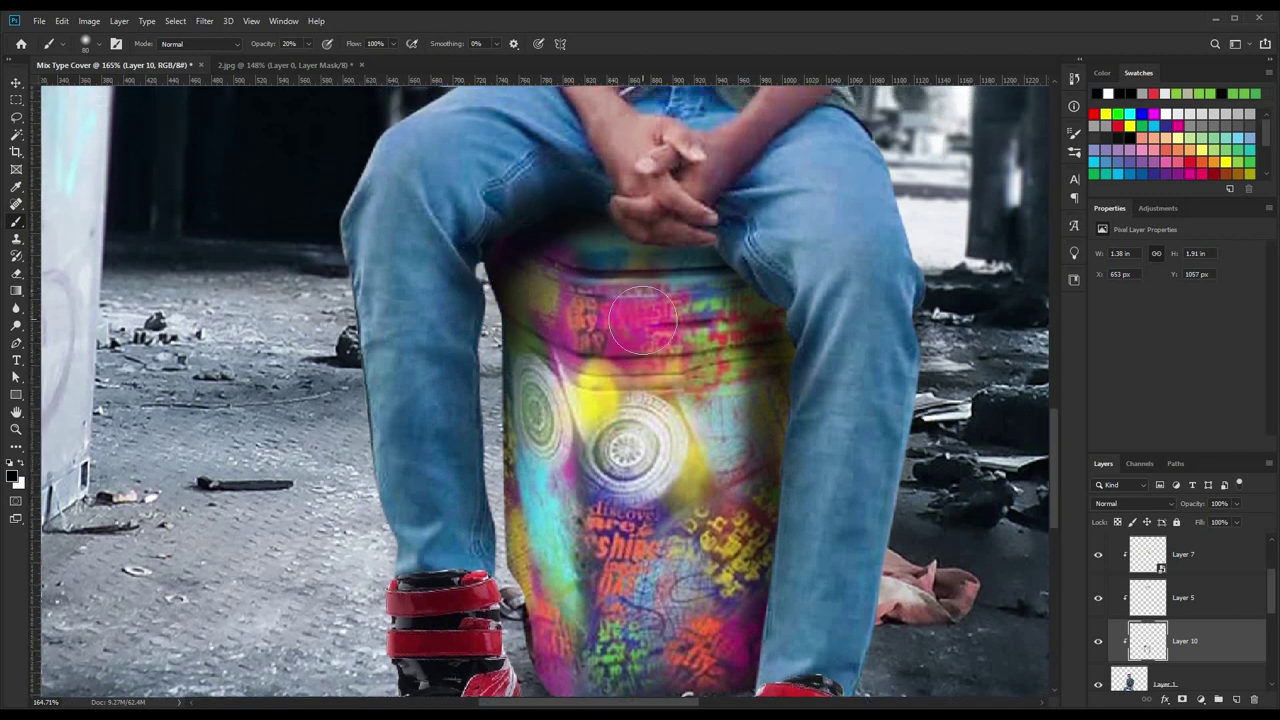
scroll(636, 343, "down", 2)
scroll(636, 343, "down", 2)
scroll(677, 517, "up", 3)
left_click(677, 517, "ctrl")
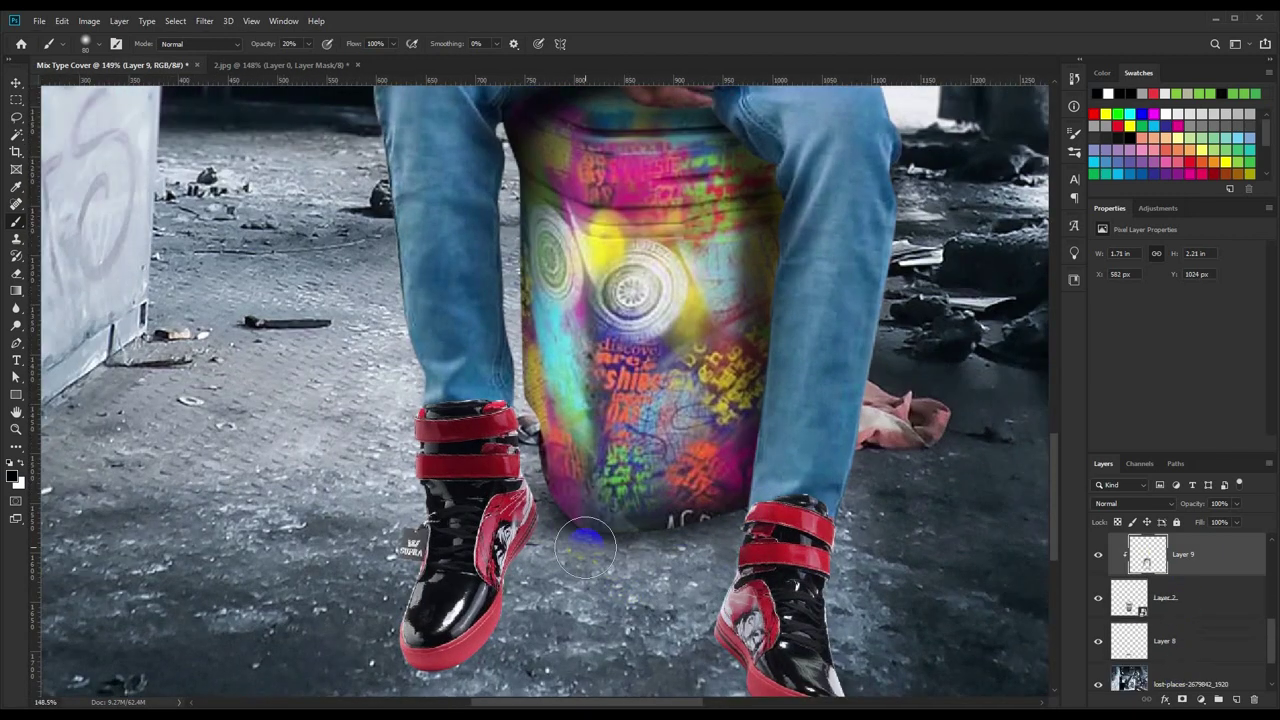
left_click_drag(402, 437, 674, 503)
scroll(674, 503, "down", 2)
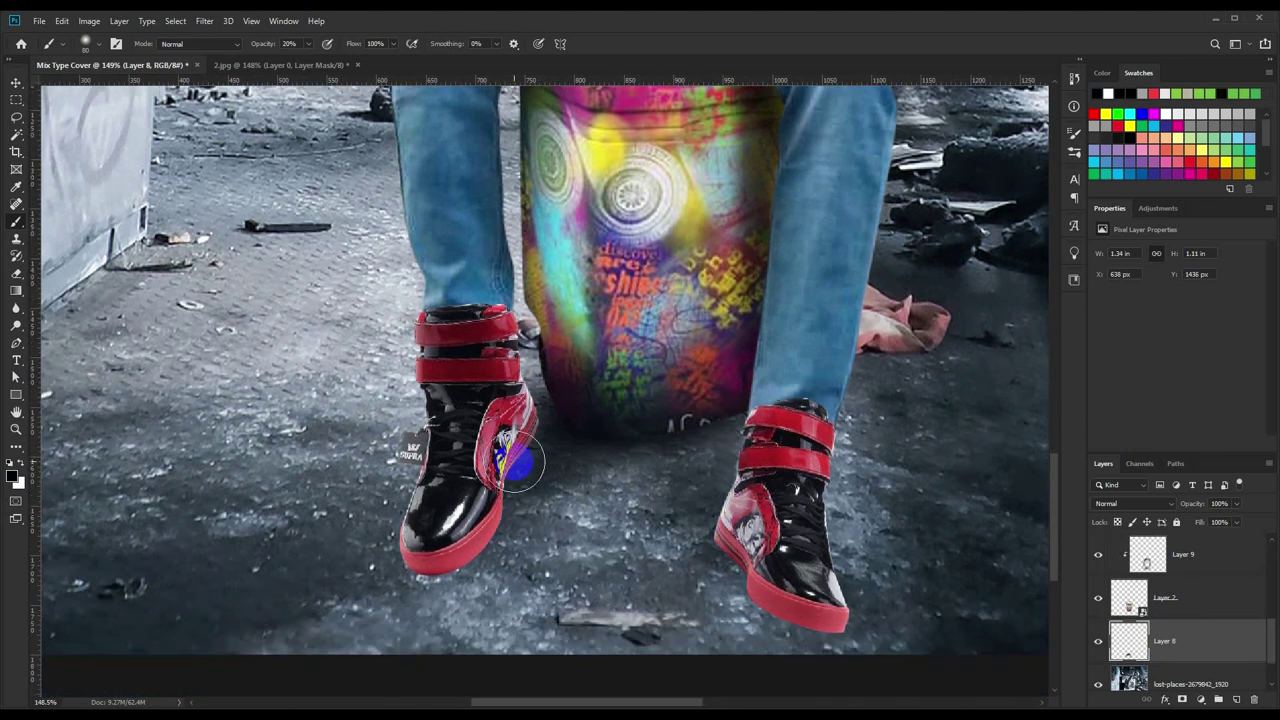
mouse_move(523, 463)
left_mouse_down()
mouse_move(470, 548)
mouse_move(822, 400)
left_mouse_up()
scroll(470, 548, "up", 2)
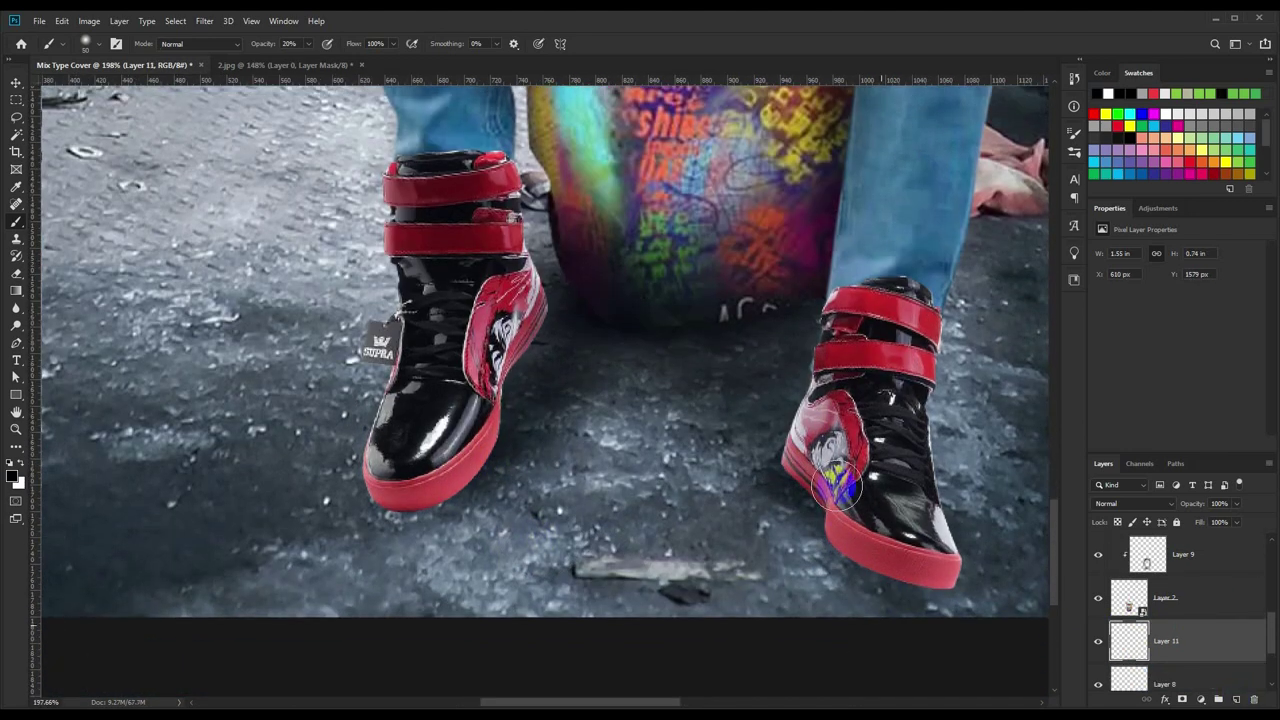
scroll(686, 320, "down", 3)
scroll(686, 320, "up", 2)
scroll(1210, 593, "down", 3)
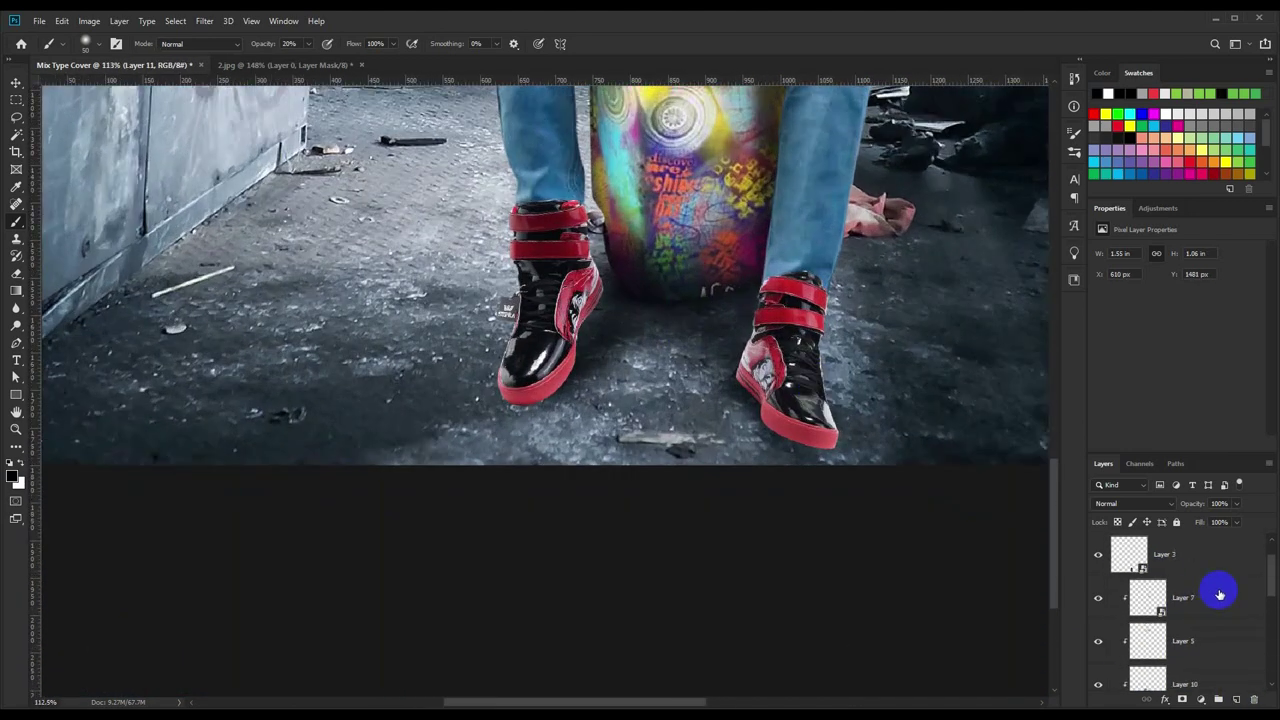
Select Layers 4 and 3 together and bring up their layer options menu.
left_click(1175, 553)
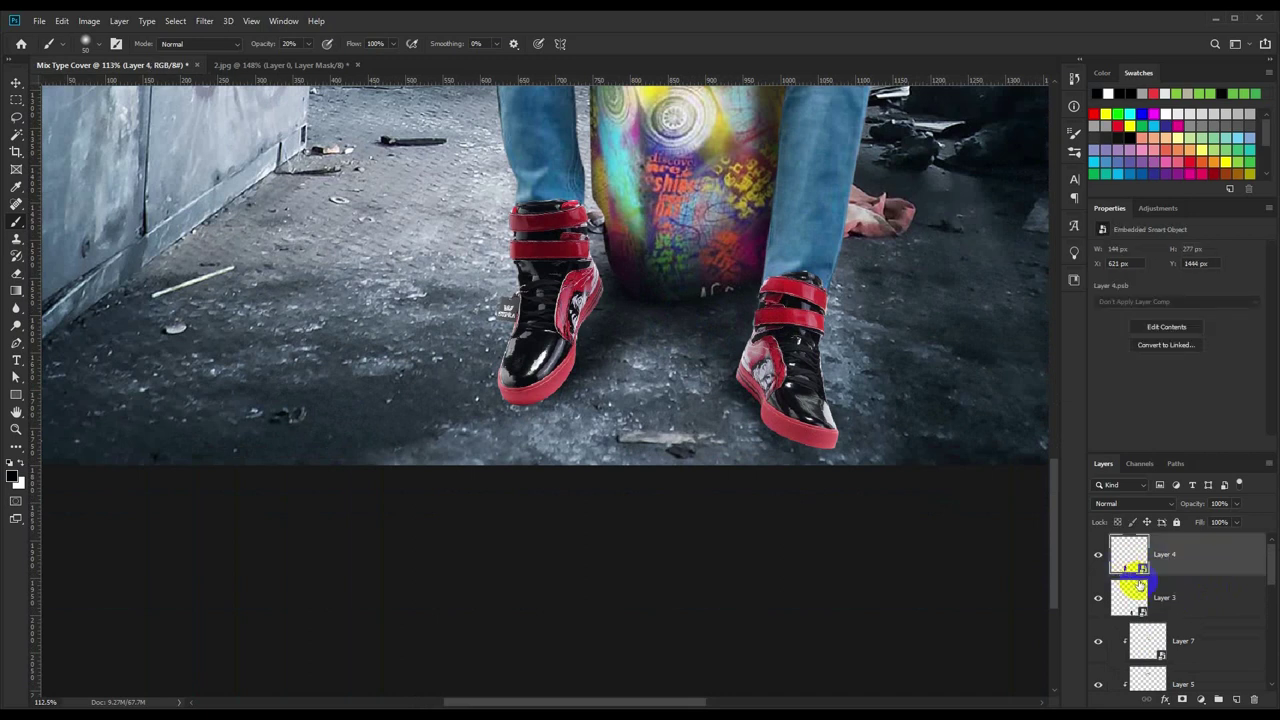
left_click(1165, 598, "shift")
right_click(1165, 598)
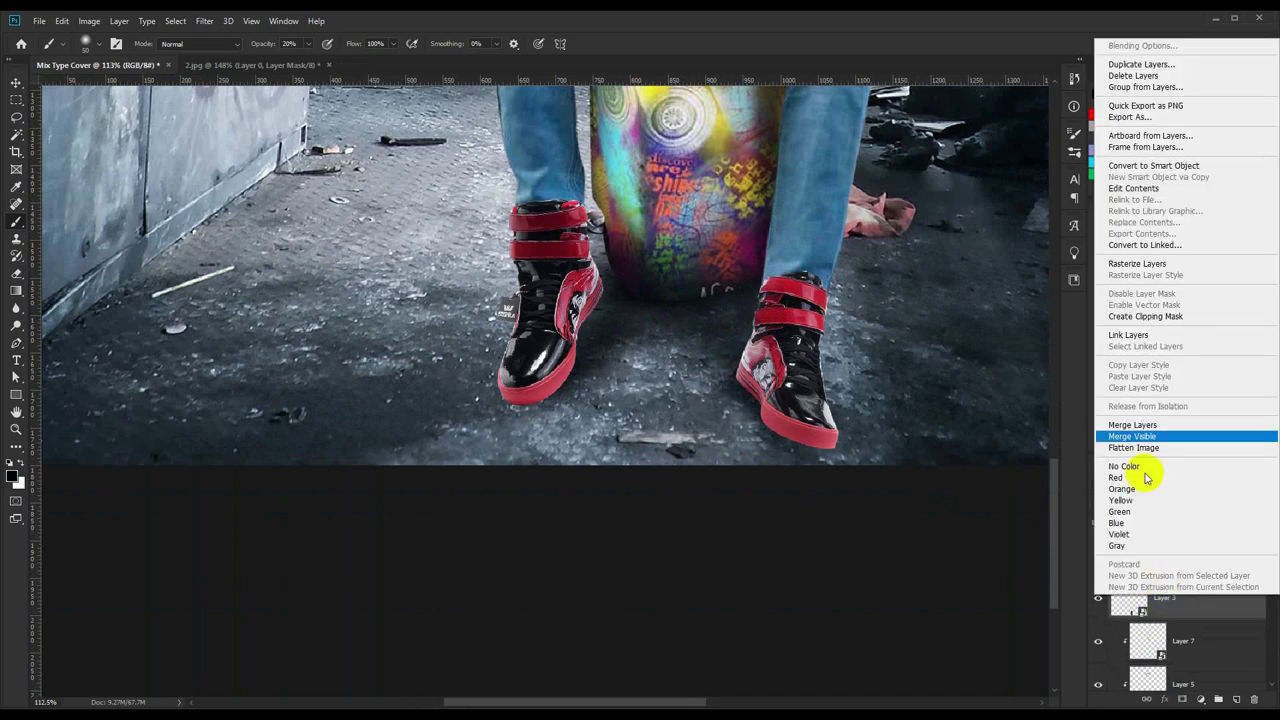
Combine Layers 4 and 3 into a smart object and clip a new Brightness/Contrast adjustment to it.
left_click(1154, 168)
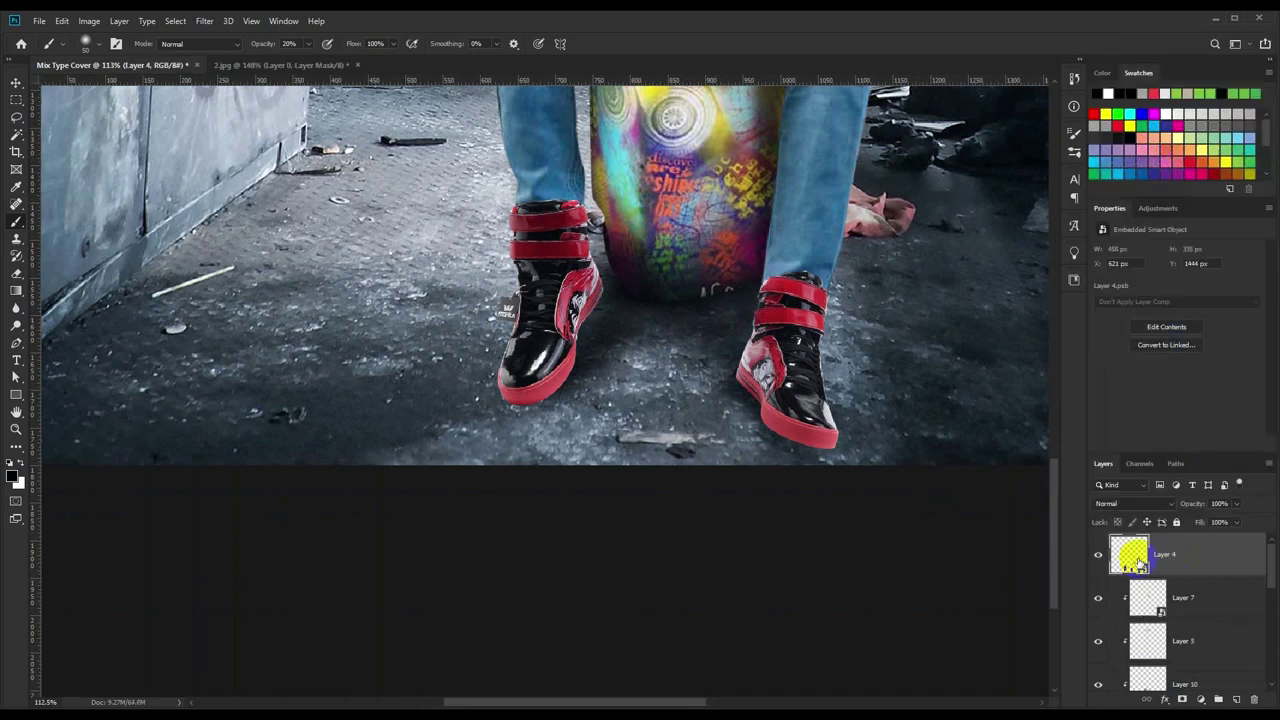
left_click(1098, 555)
left_click(1098, 555)
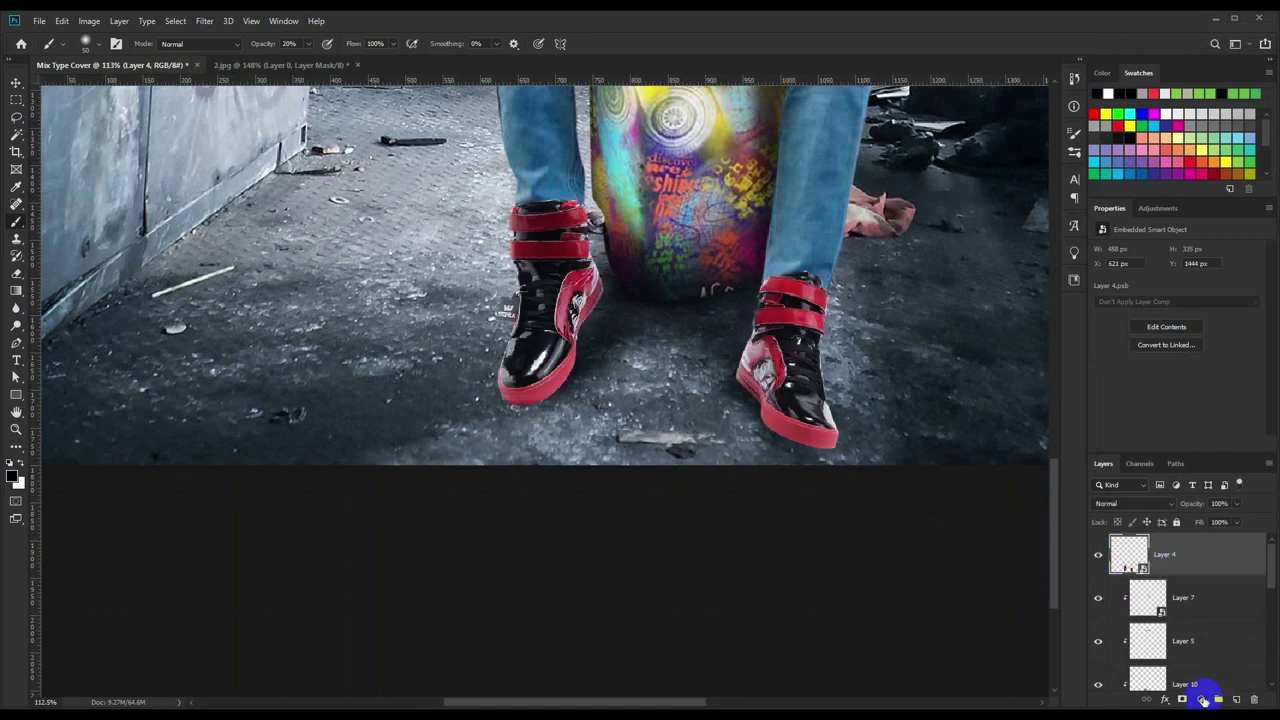
left_click(1203, 700)
left_click(1220, 500)
right_click(1224, 560)
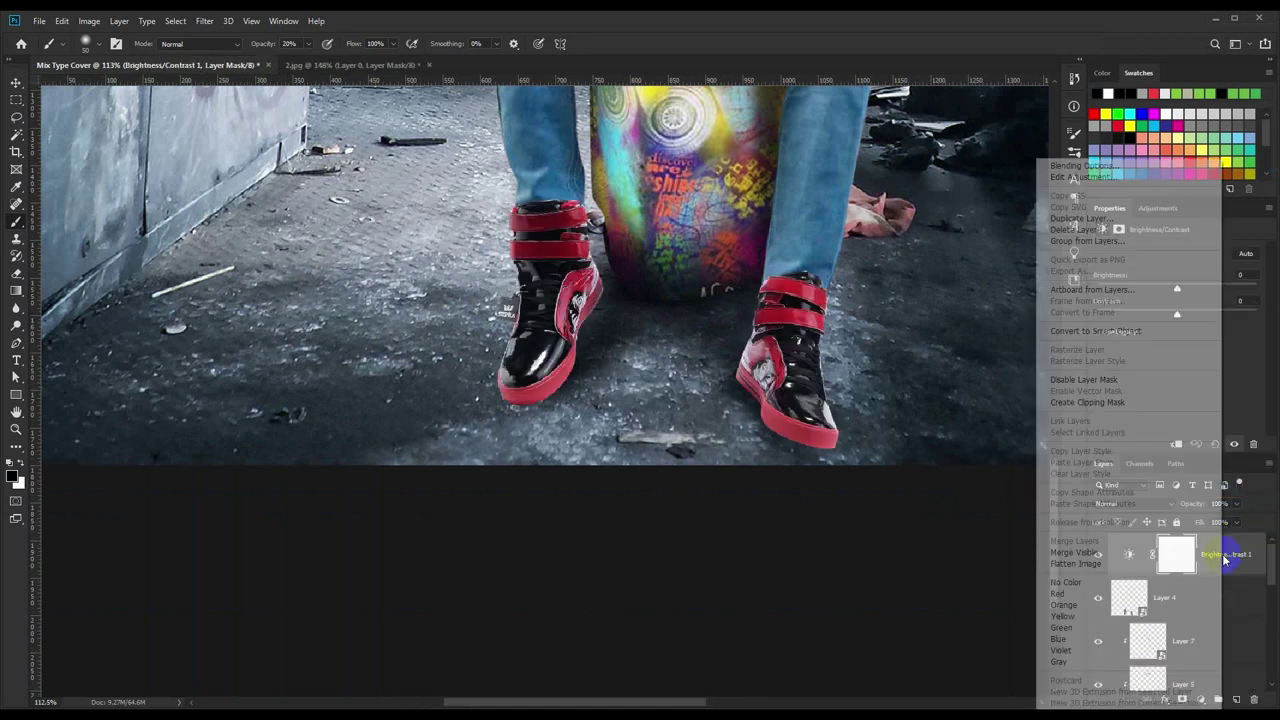
left_click(1100, 402)
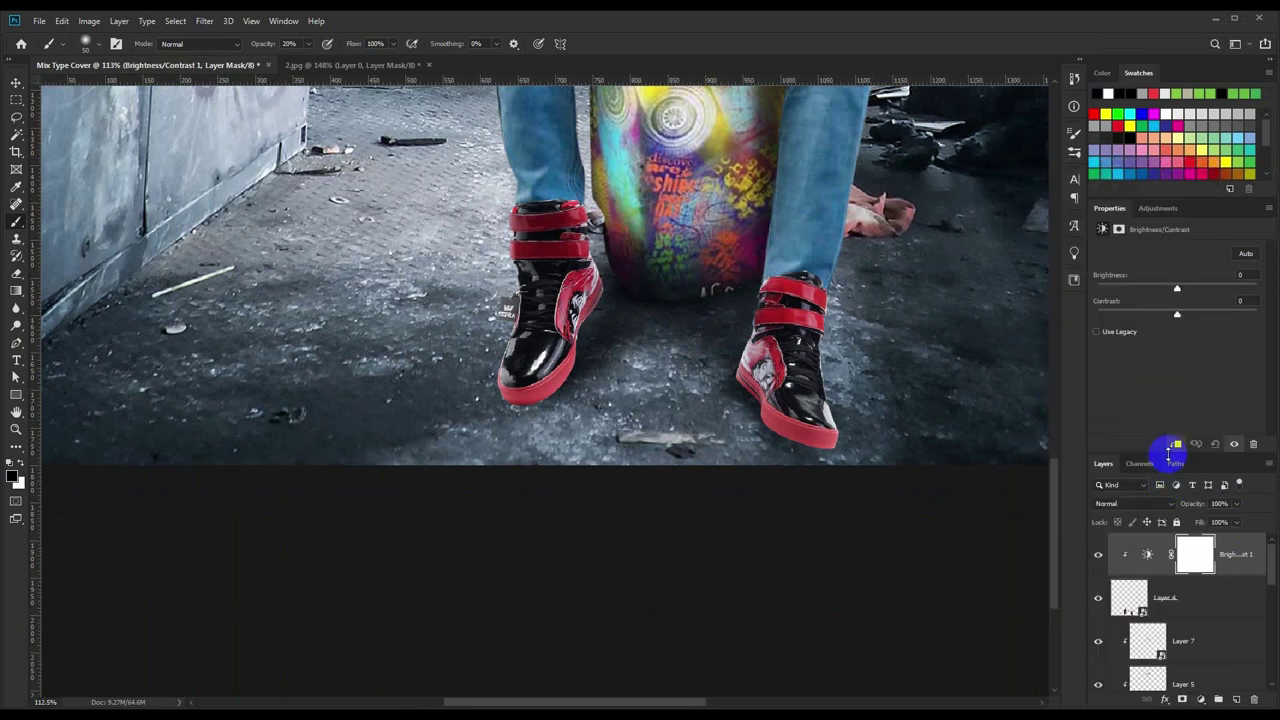
Darken the sneakers with Brightness −147 and Contrast −50.
left_click_drag(1168, 452, 1146, 331)
left_click(1180, 460)
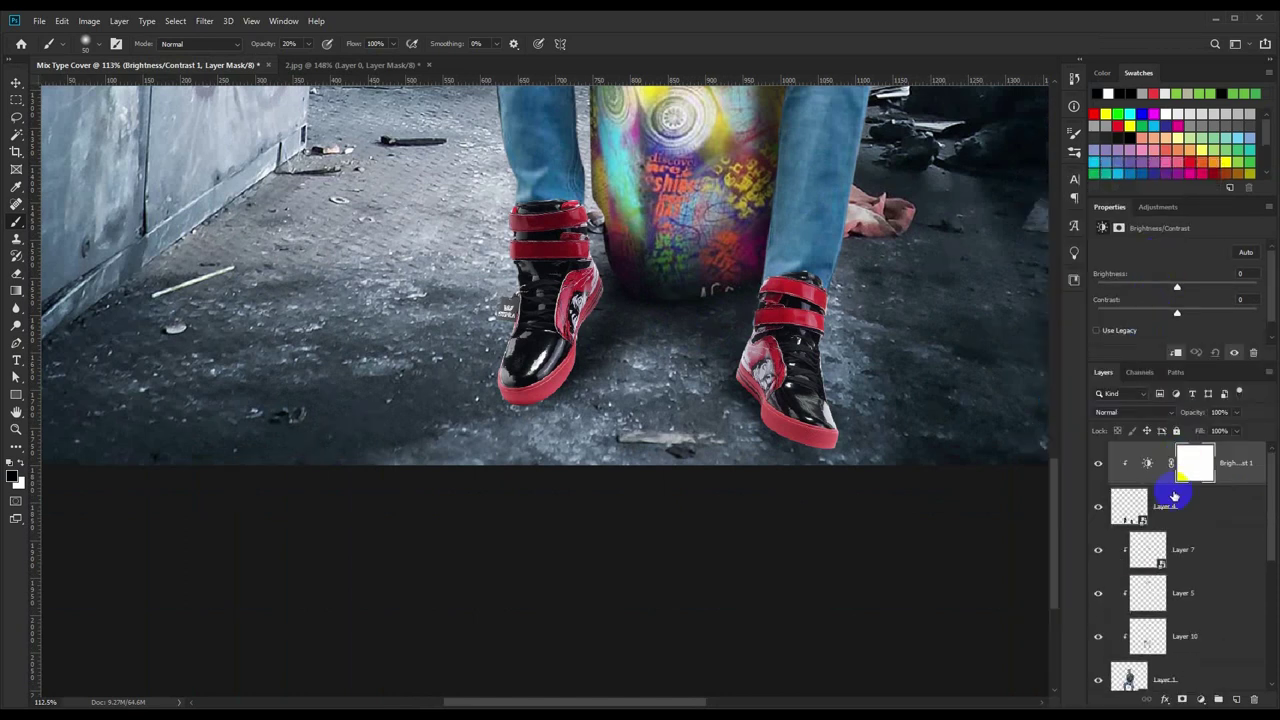
left_click(1181, 290)
left_click_drag(1179, 290, 1114, 294)
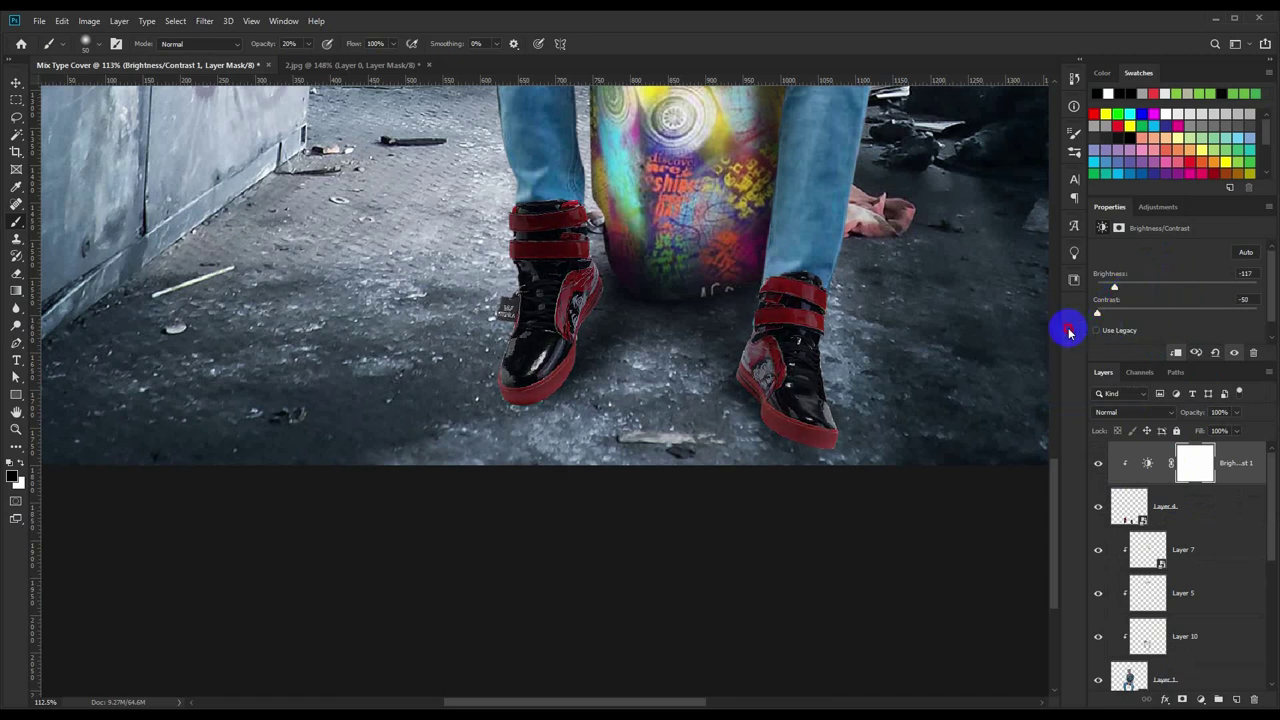
left_click(1116, 289)
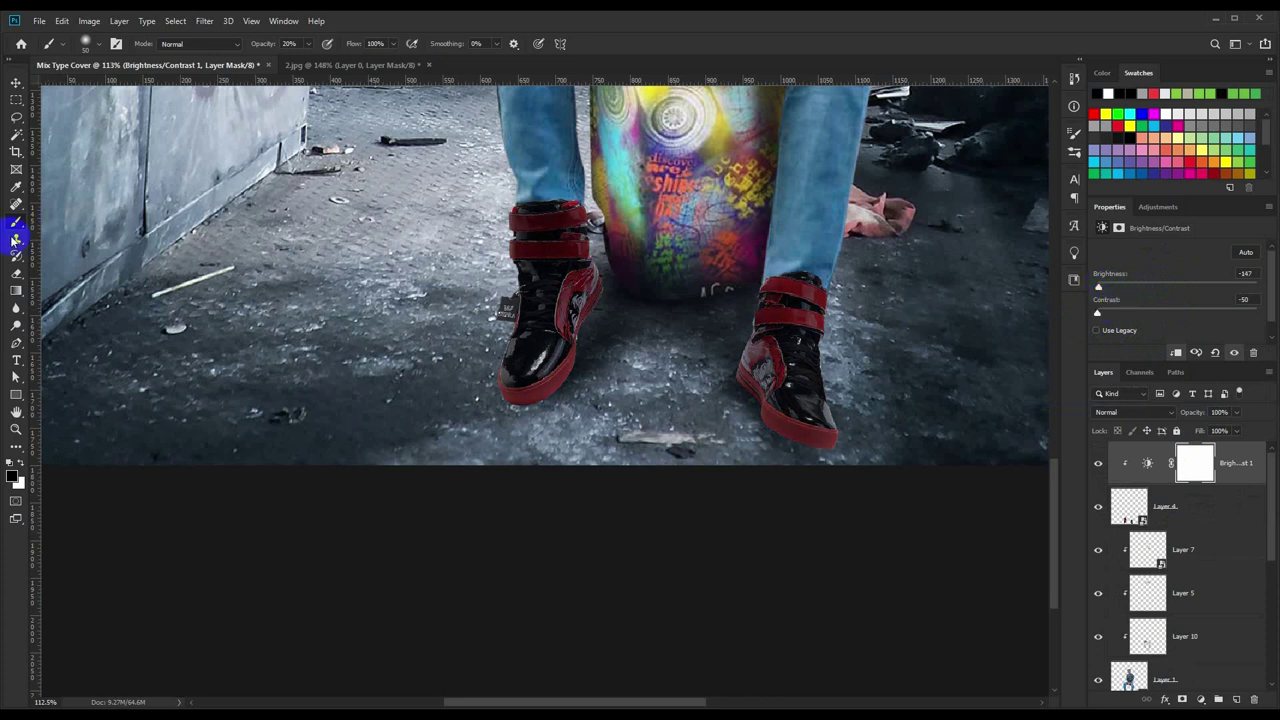
Brush the adjustment's mask to restore brightness on both shoes' heels and red sides.
mouse_move(592, 288)
left_mouse_down()
mouse_move(580, 214)
mouse_move(585, 366)
mouse_move(503, 363)
mouse_move(537, 371)
mouse_move(563, 306)
mouse_move(505, 262)
mouse_move(503, 294)
left_mouse_up()
left_click_drag(529, 217, 563, 266)
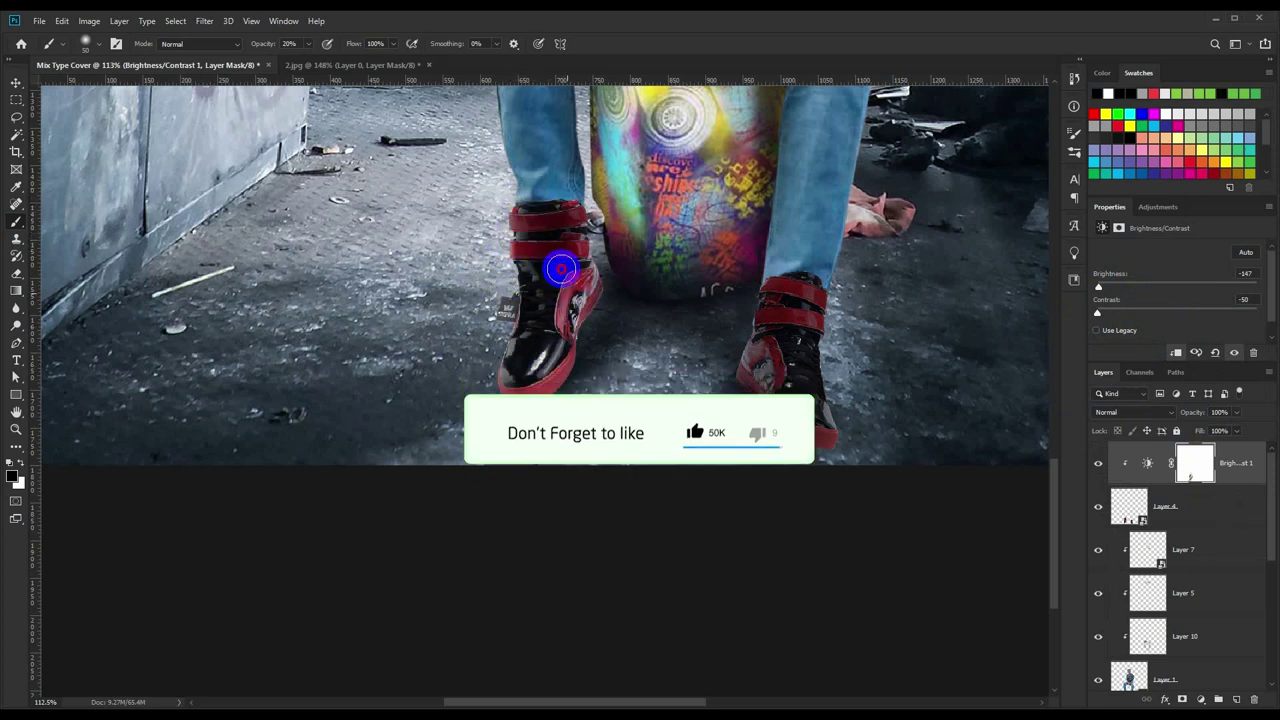
left_click_drag(814, 423, 756, 346)
key("ctrl+0")
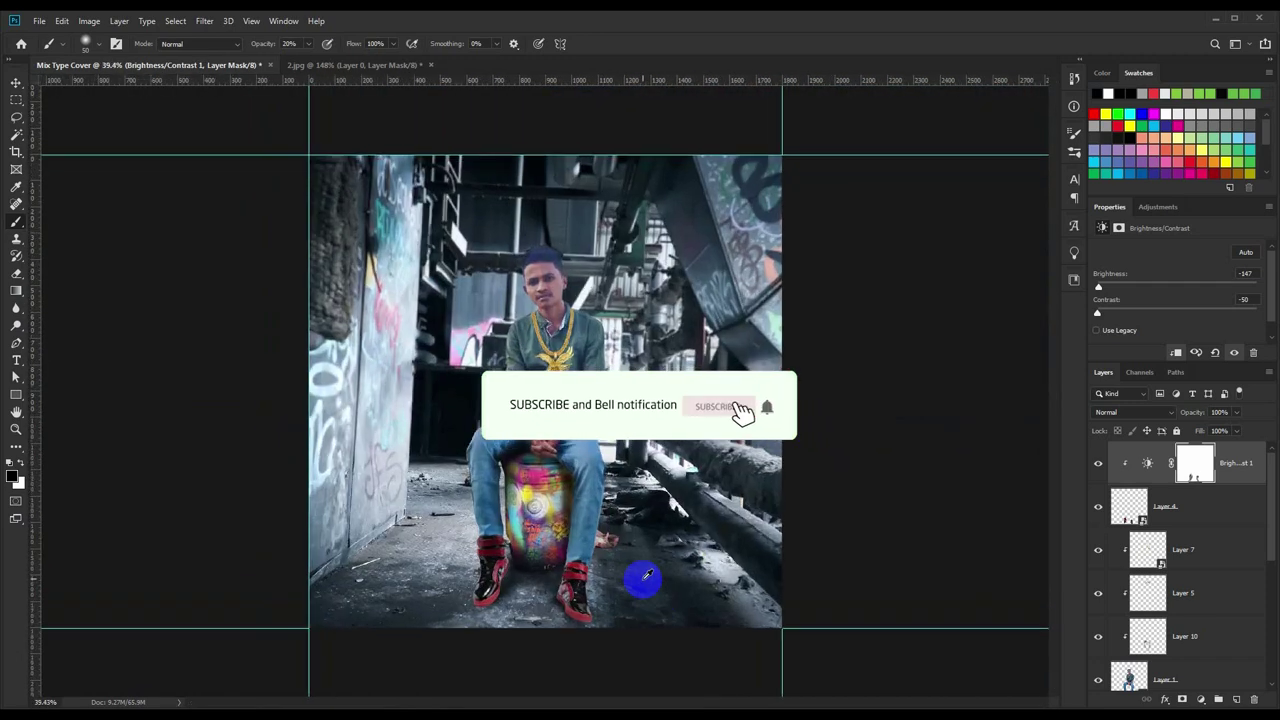
scroll(640, 570, "up", 1)
scroll(637, 569, "up", 2)
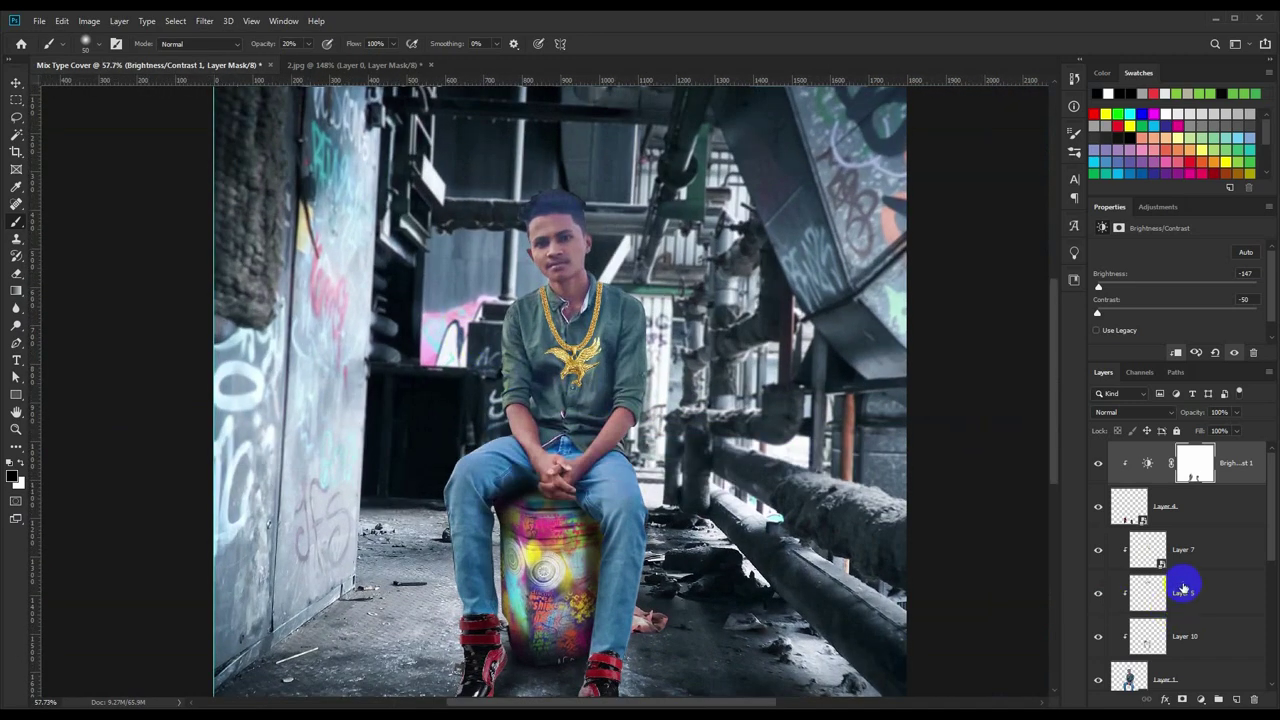
scroll(1182, 590, "down", 1)
Add a Brightness/Contrast adjustment for Layer 1 with Contrast 33 and Brightness 1.
left_click(1179, 625)
left_click(1201, 699)
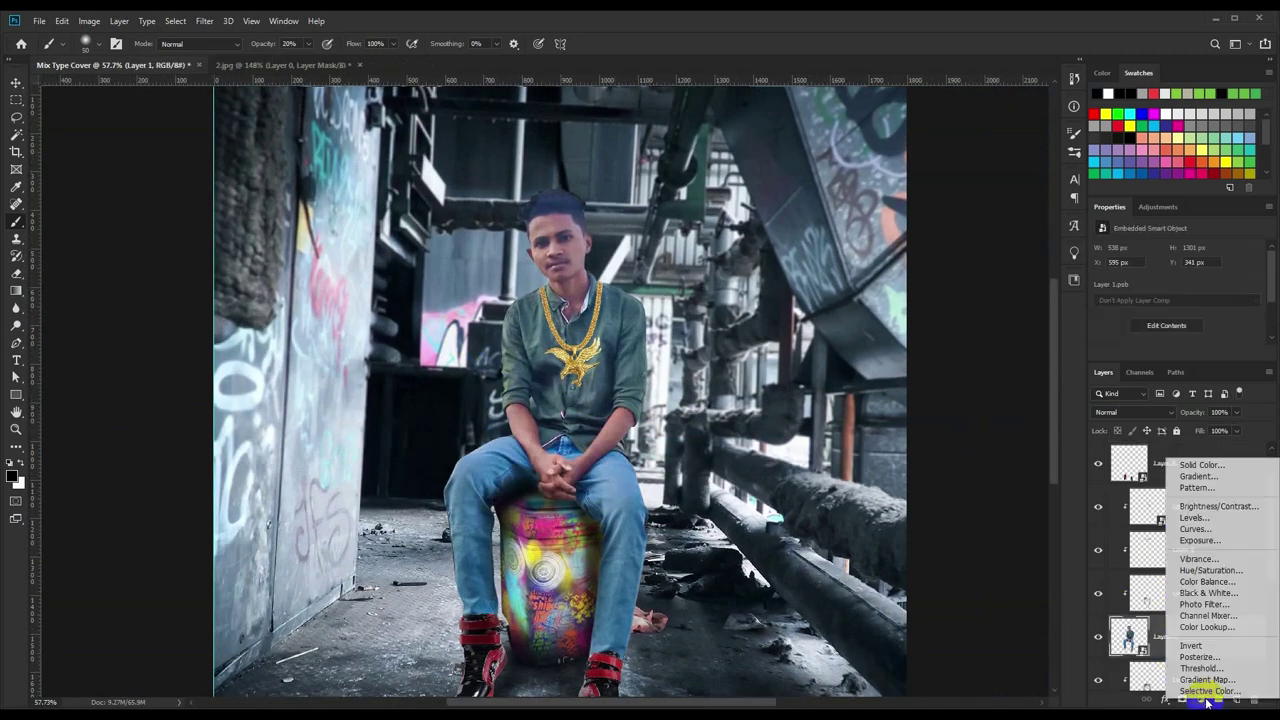
left_click(1236, 508)
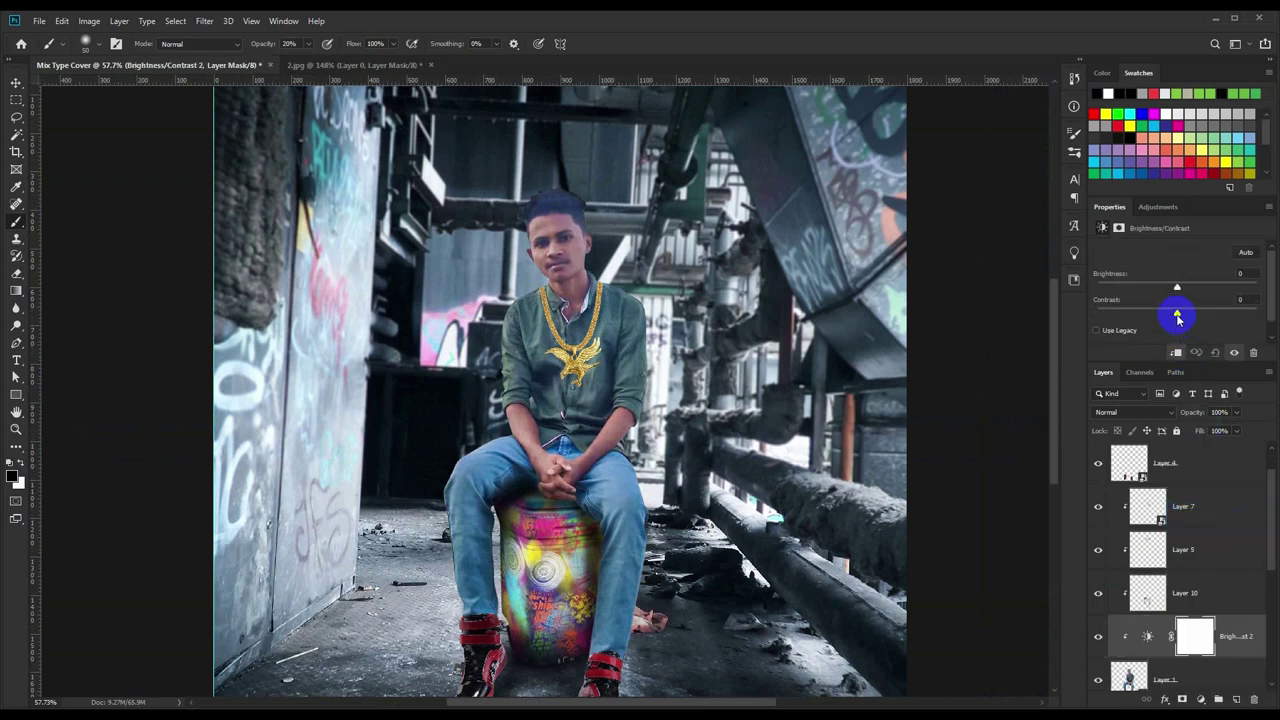
mouse_move(1190, 316)
left_mouse_down()
mouse_move(1171, 317)
mouse_move(1204, 314)
mouse_move(1177, 287)
left_mouse_up()
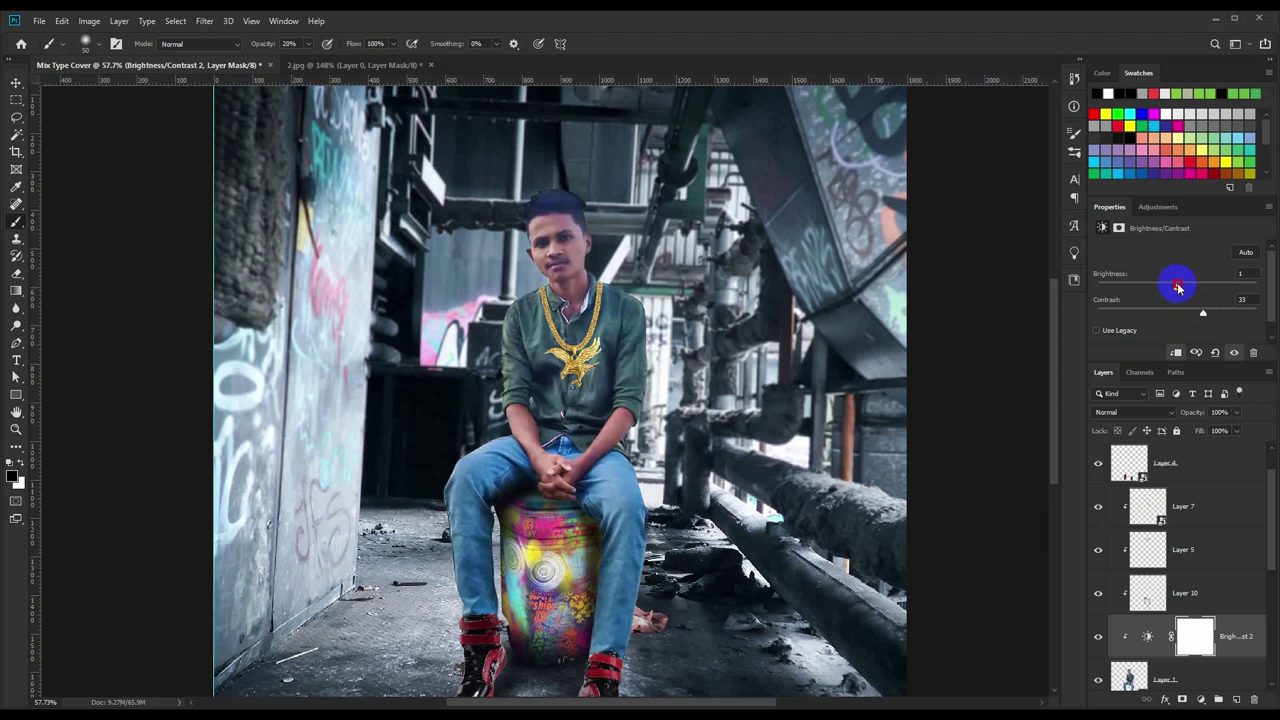
key("alt+bracketleft")
scroll(560, 225, "up", 5)
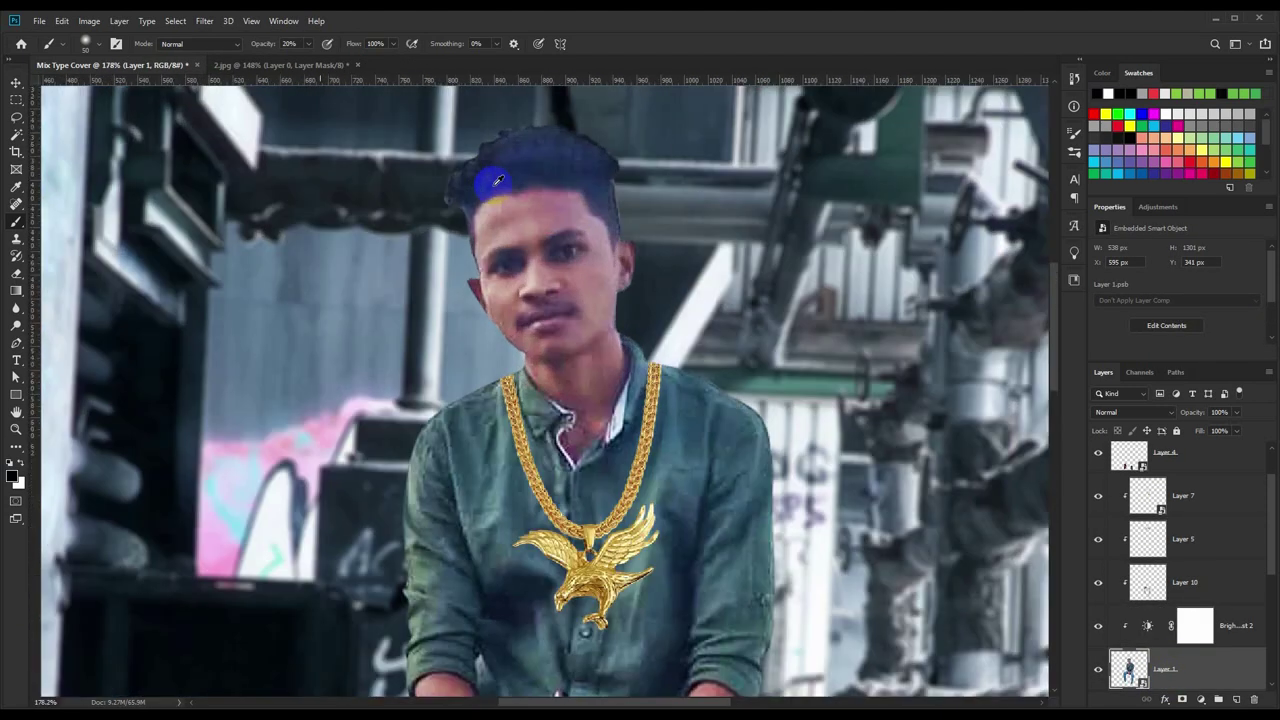
Switch to the Smudge Tool with Strength 10%.
left_click(16, 308)
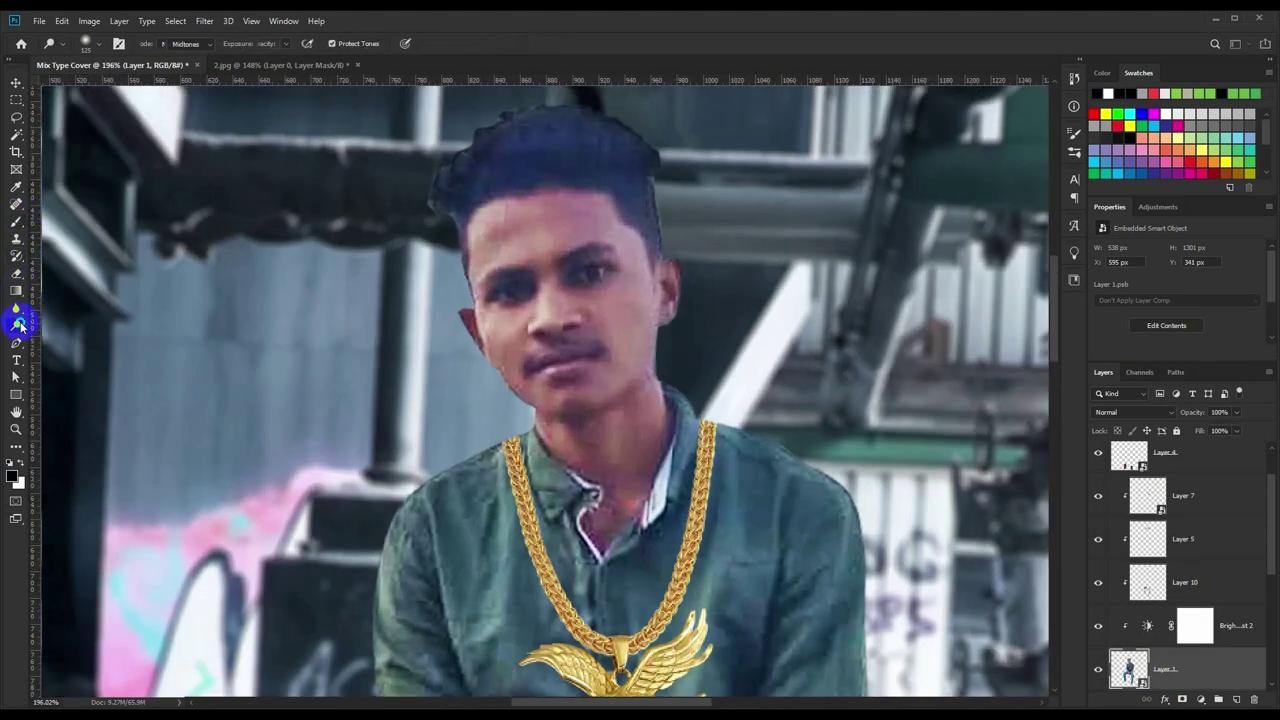
right_click(31, 311)
left_click(70, 333)
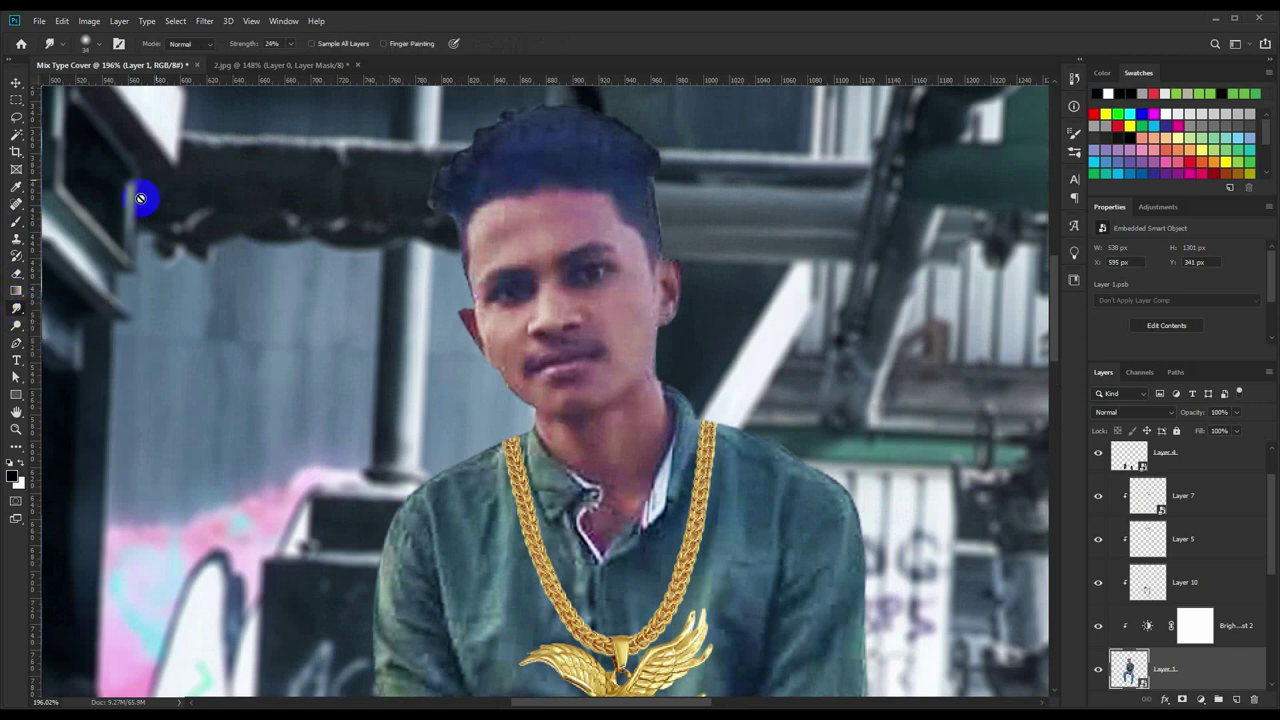
scroll(270, 120, "up", 1)
left_click(282, 50)
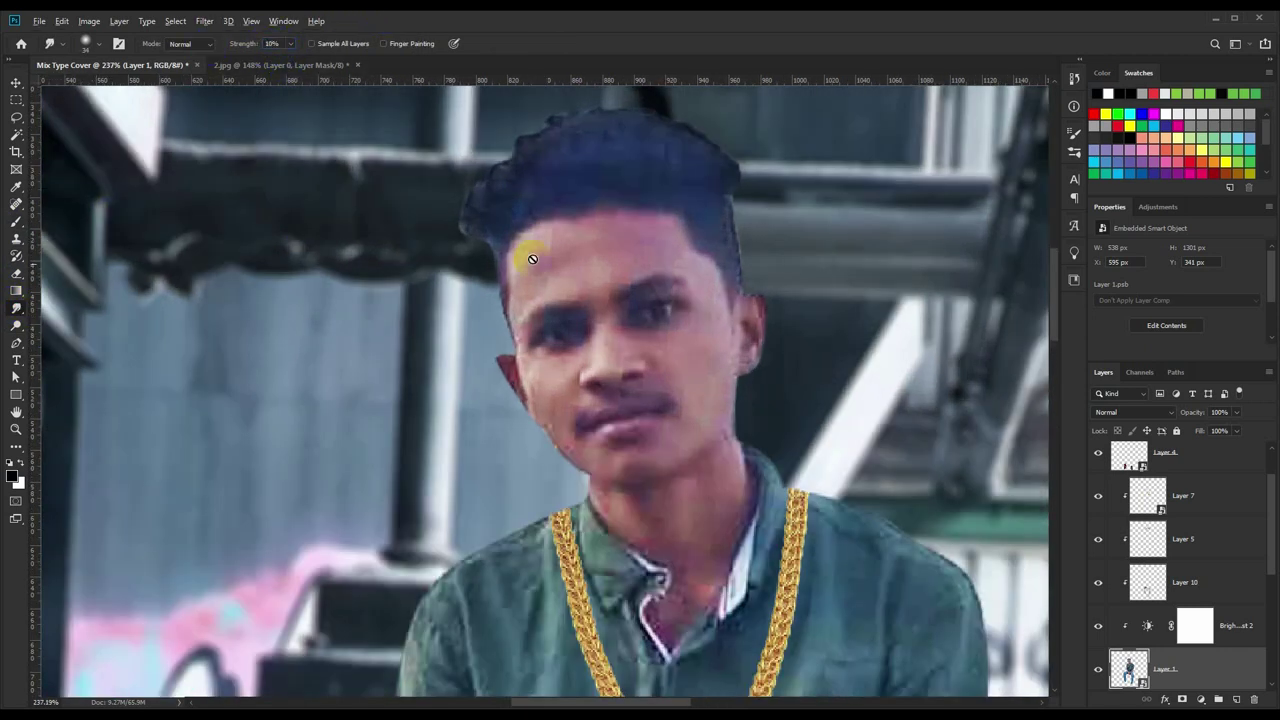
Rasterize Layer 1 and smudge the man's face and neck skin smooth.
scroll(532, 259, "up", 1)
right_click(606, 268)
left_click(604, 254)
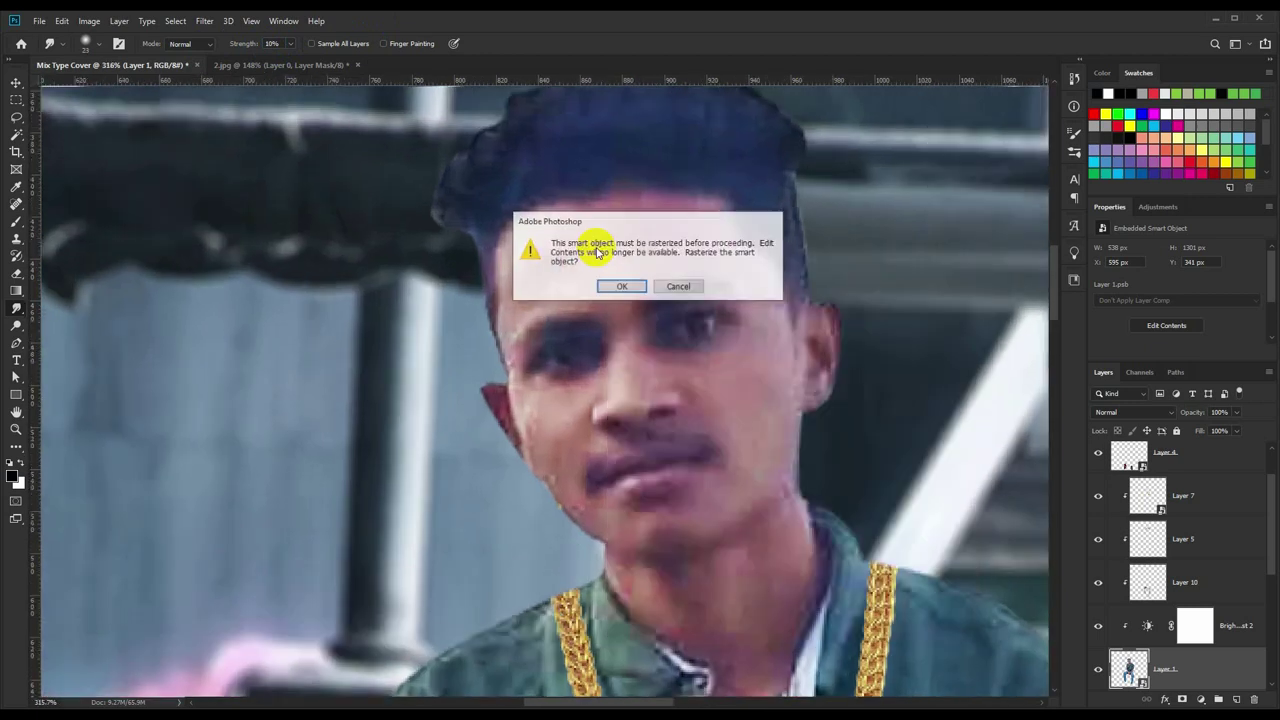
left_click(609, 286)
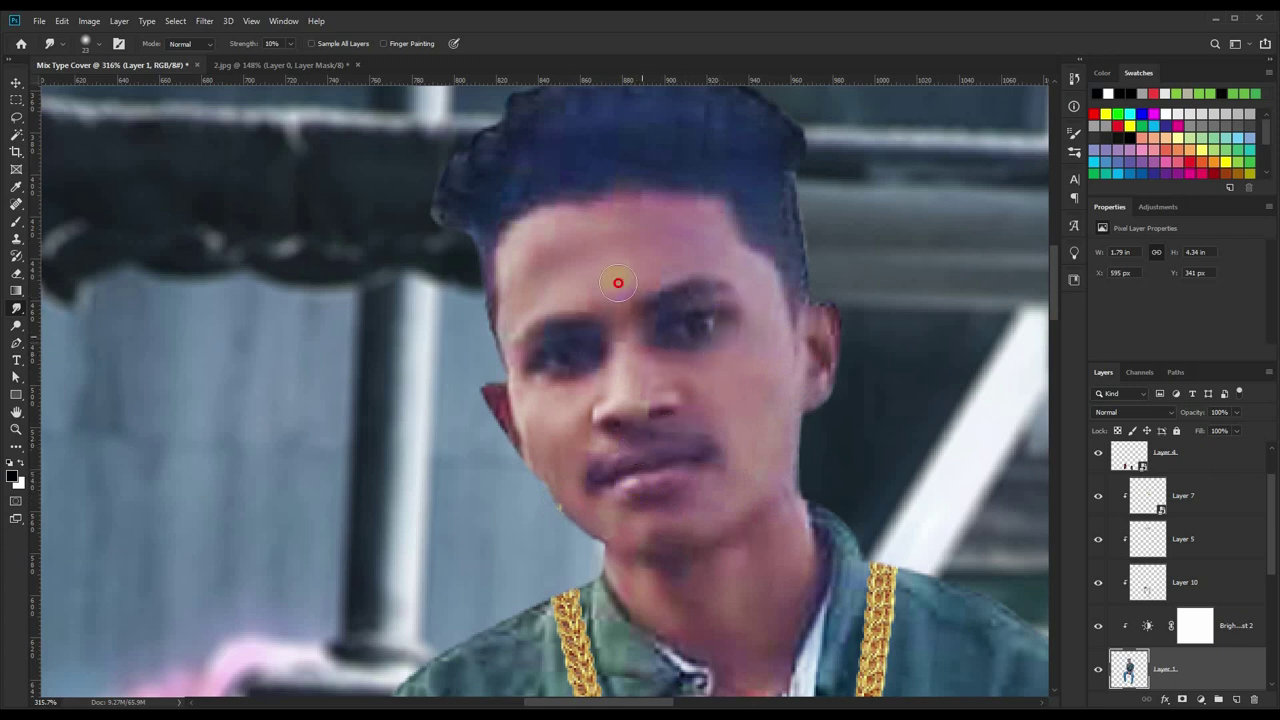
scroll(719, 488, "down", 3)
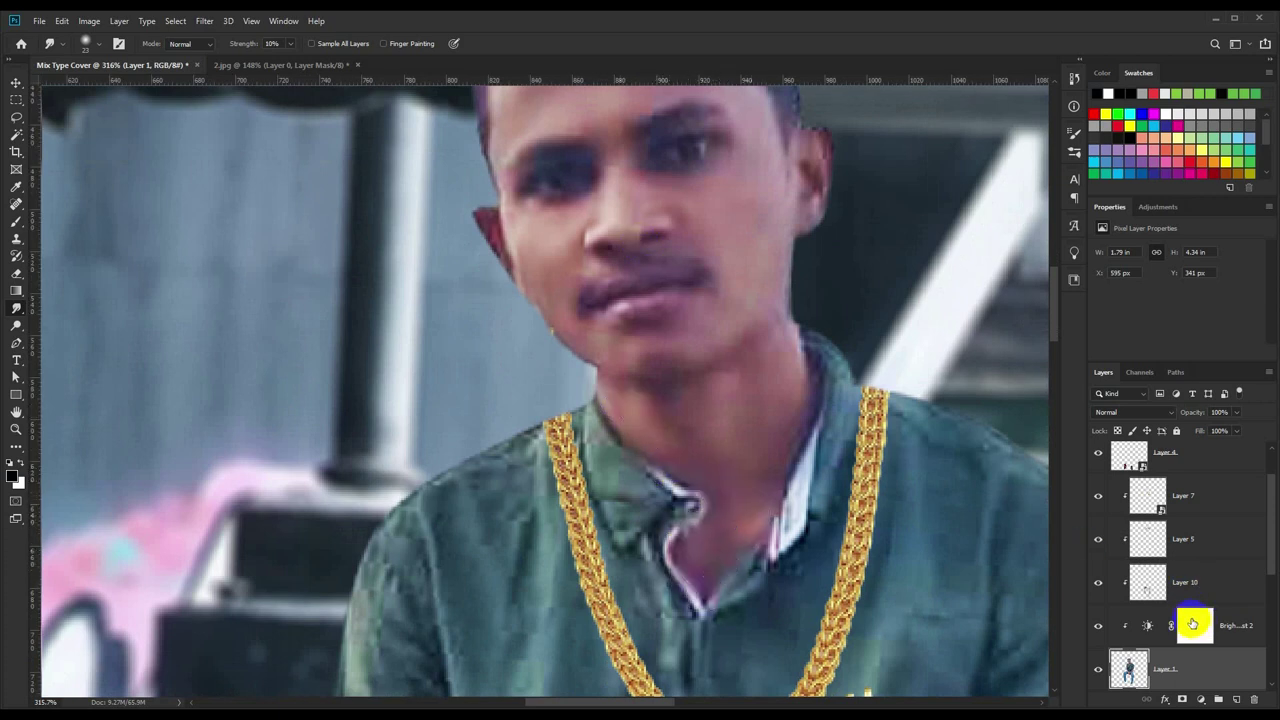
left_click(1184, 500)
key("v")
key("ctrl+0")
key("ctrl+0")
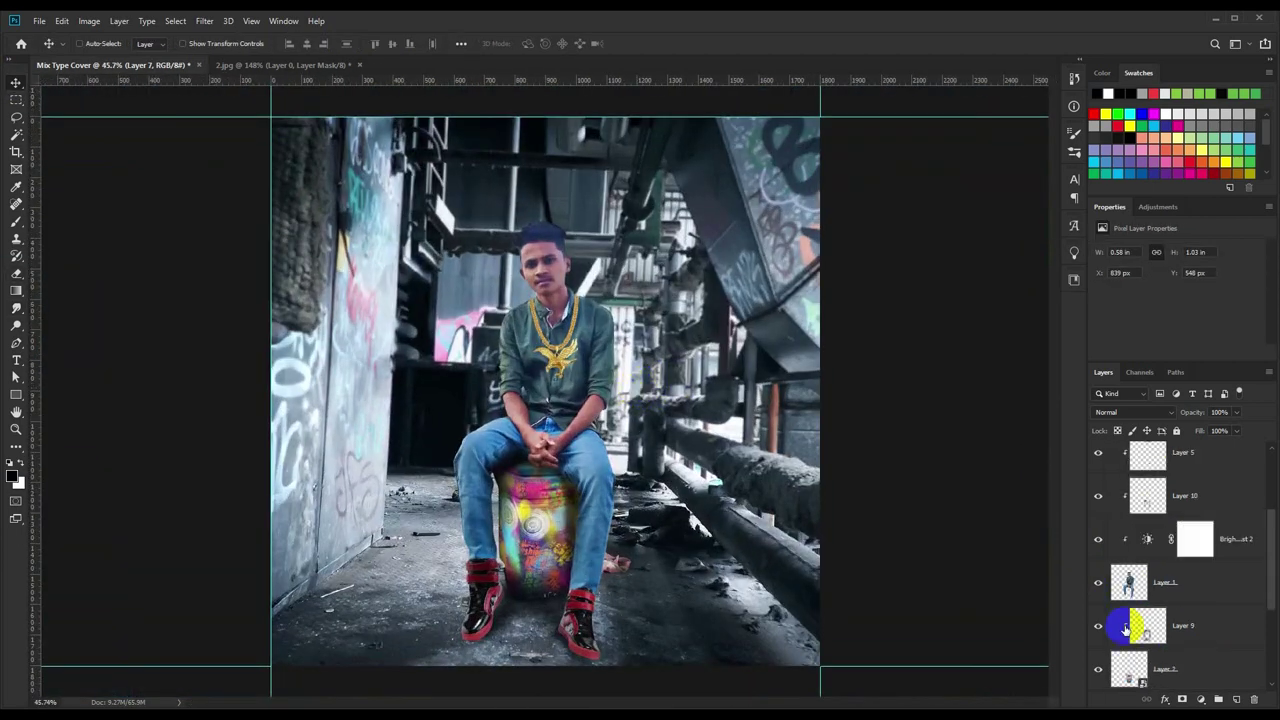
Darken lost-places with a Brightness/Contrast adjustment: Brightness −117, Contrast −49.
scroll(1168, 600, "down", 5)
left_click(1172, 630)
left_click(1200, 699)
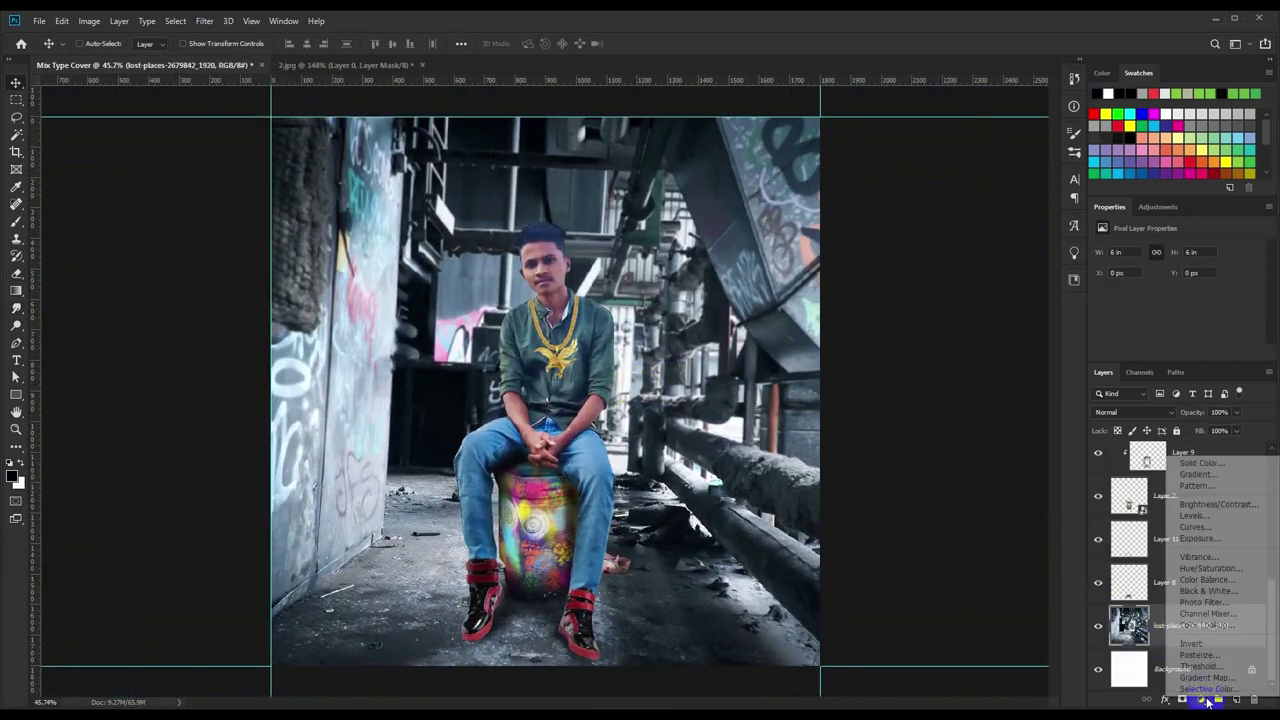
left_click(1220, 505)
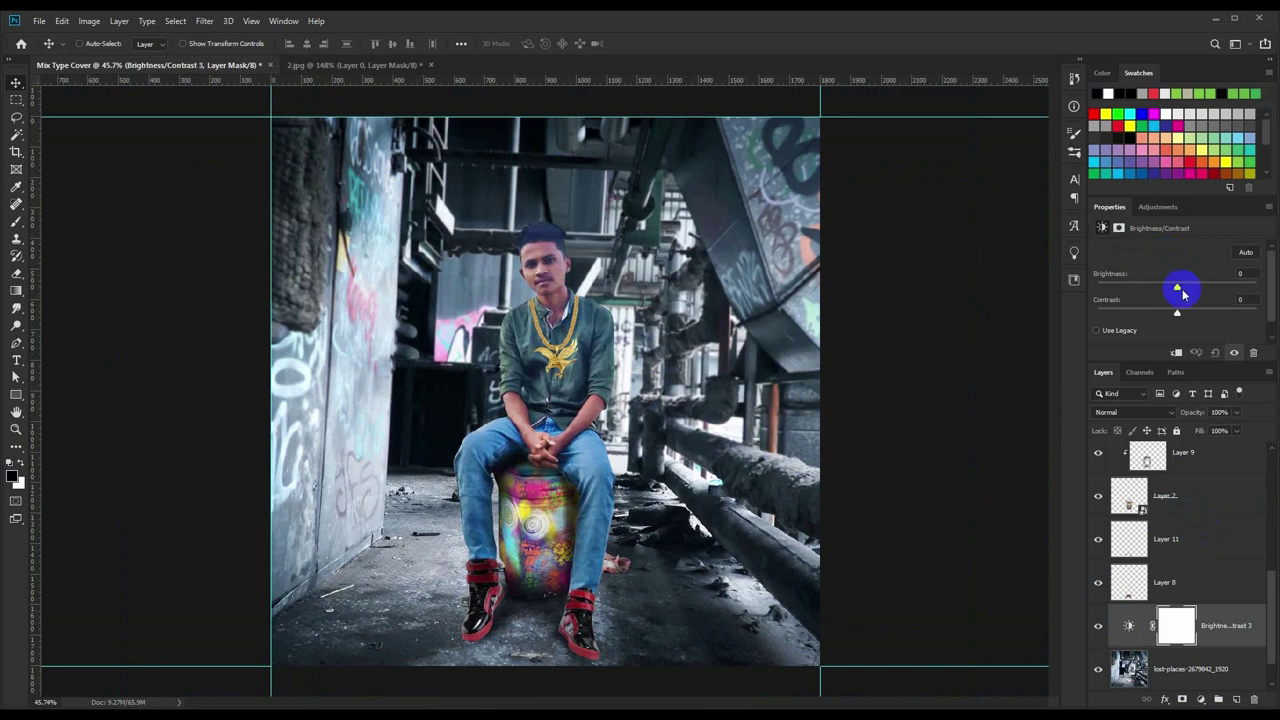
left_click_drag(1174, 290, 1120, 288)
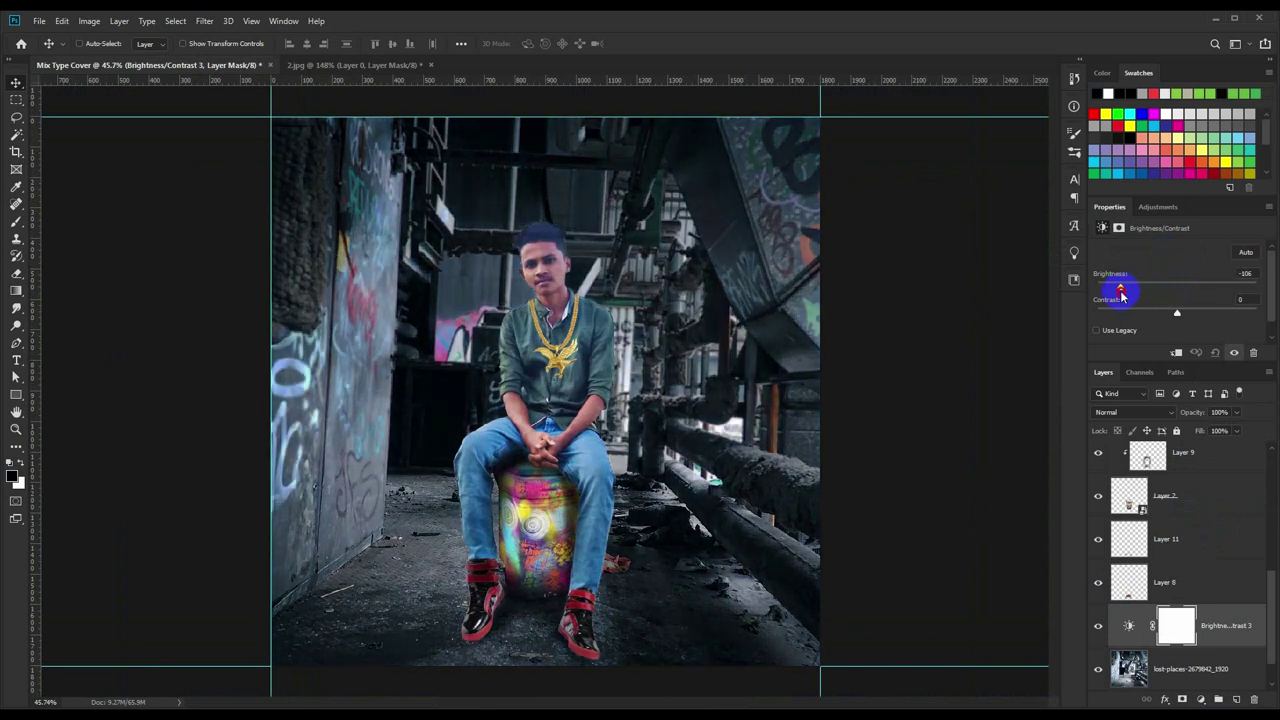
mouse_move(1177, 318)
left_mouse_down()
mouse_move(1098, 316)
mouse_move(1111, 292)
left_mouse_up()
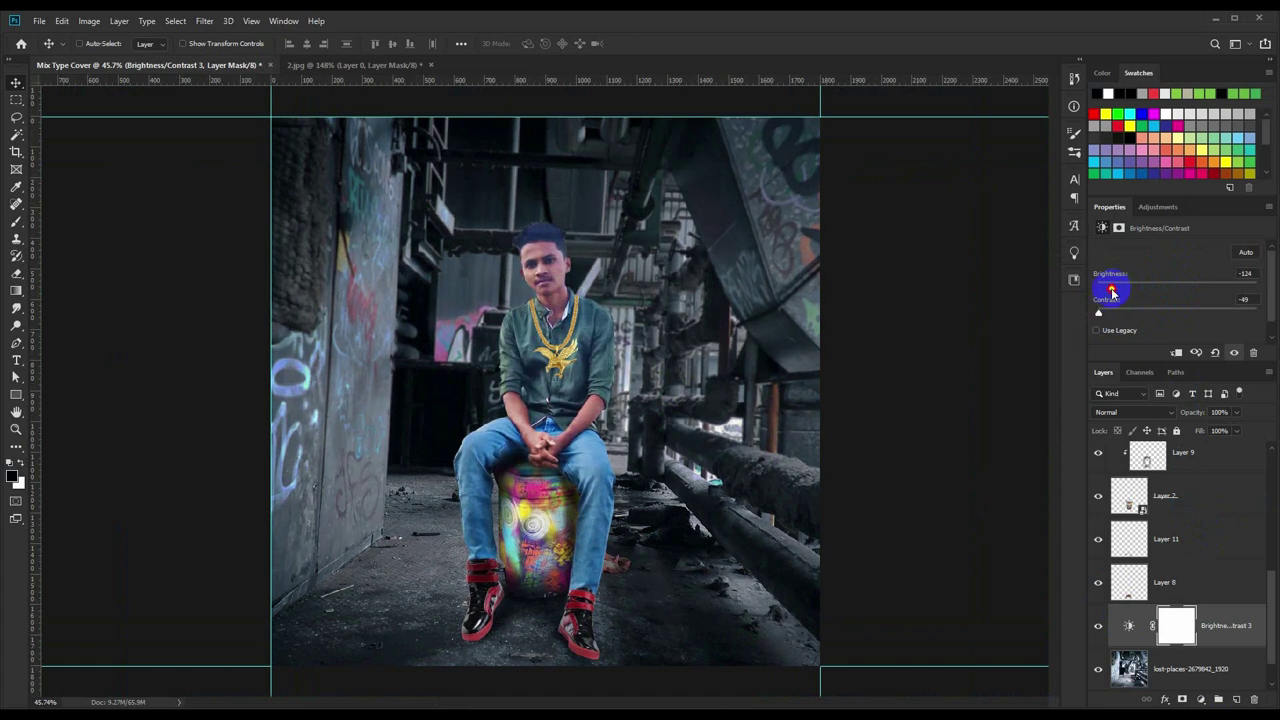
With a 183 px soft brush, mask the darkening away behind the man's head and chest.
left_click(16, 221)
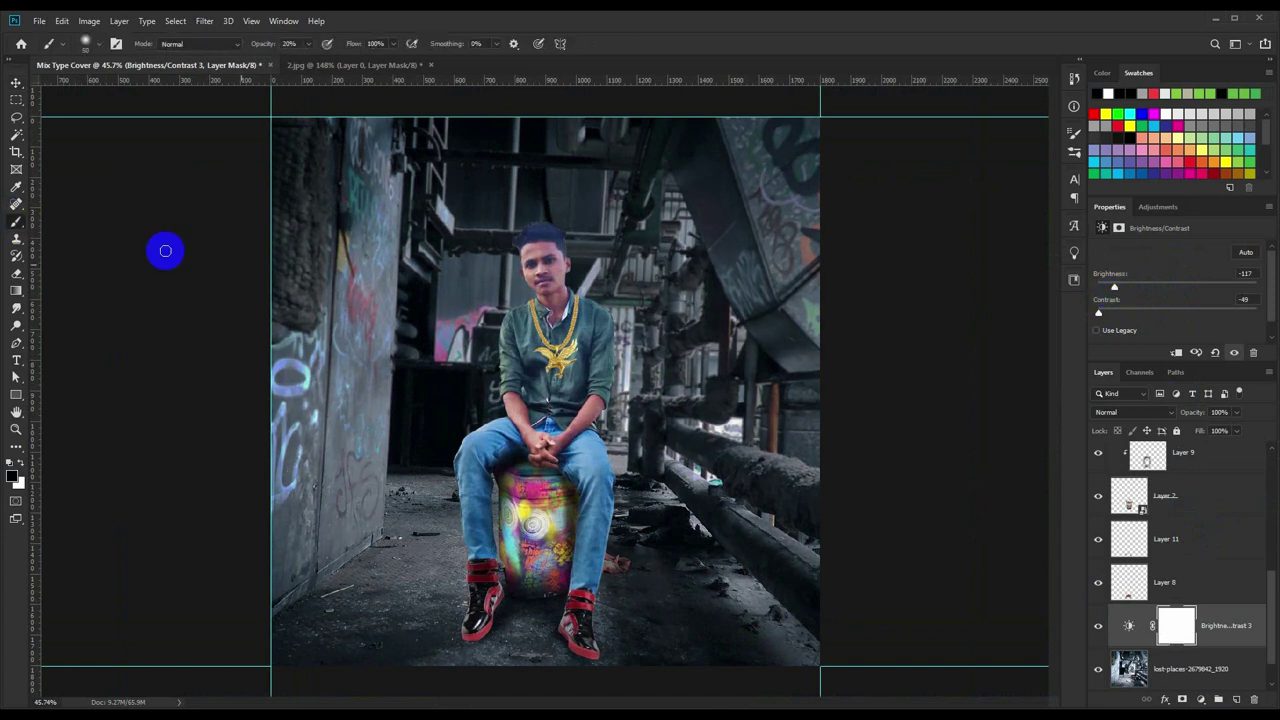
right_click(627, 322)
left_click_drag(712, 357, 757, 356)
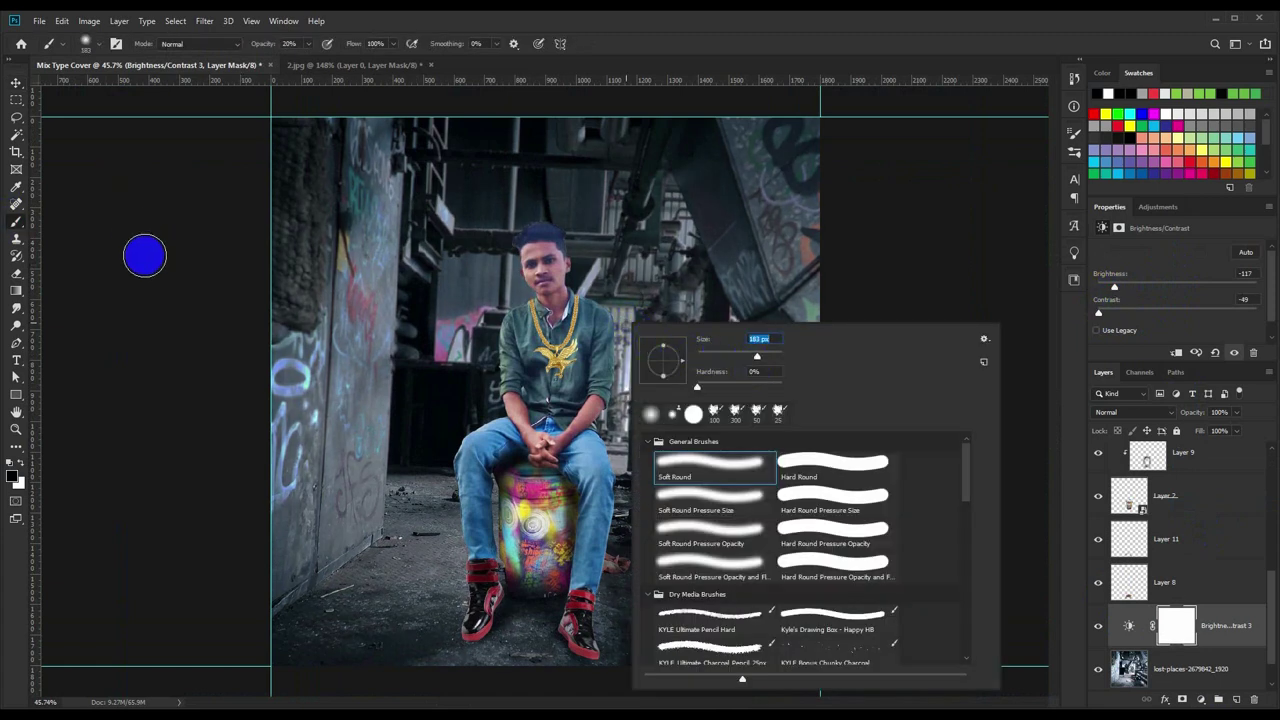
left_click(760, 340)
left_click(751, 43)
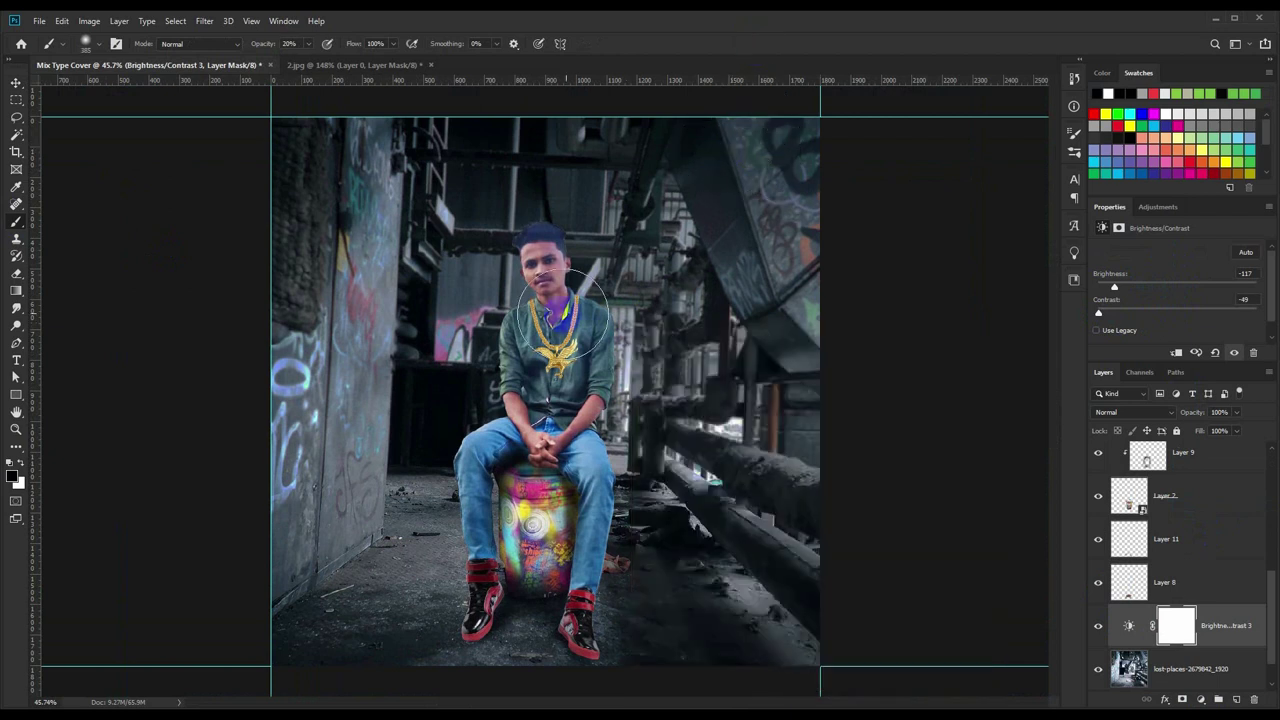
mouse_move(590, 330)
left_mouse_down()
mouse_move(596, 270)
mouse_move(608, 297)
mouse_move(474, 206)
mouse_move(474, 460)
mouse_move(540, 400)
left_mouse_up()
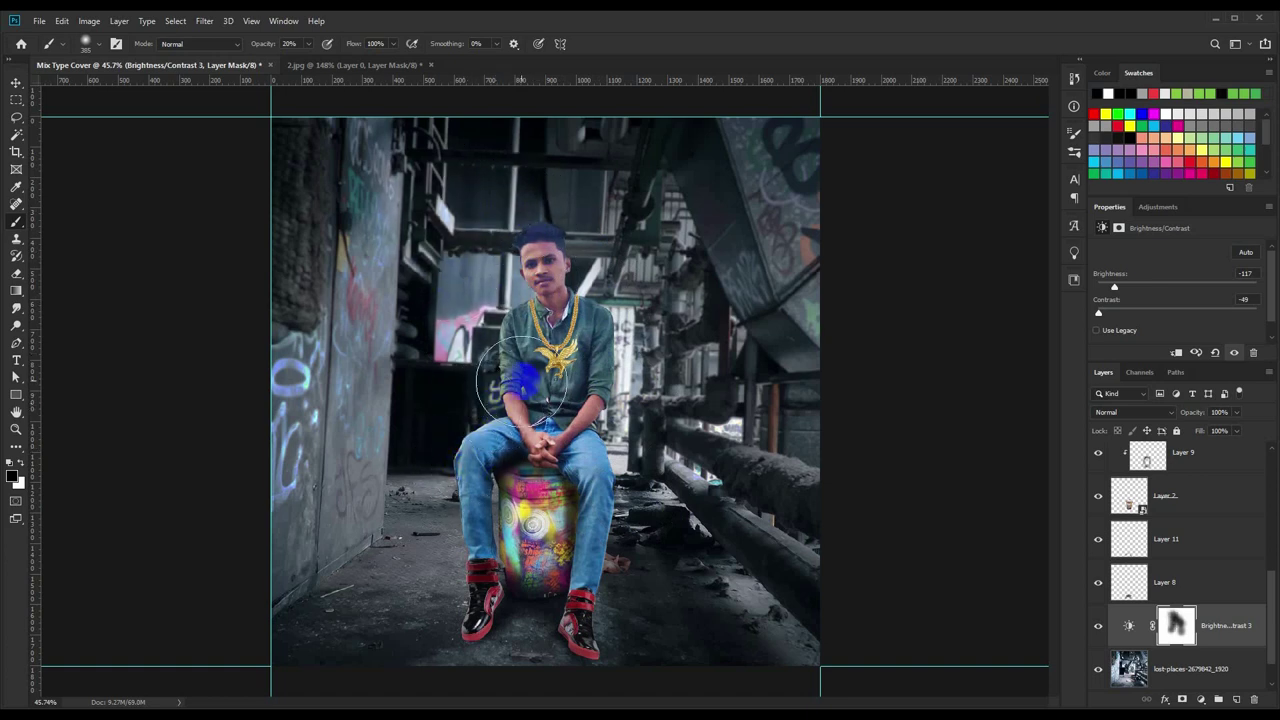
left_click(82, 180)
left_click(16, 82)
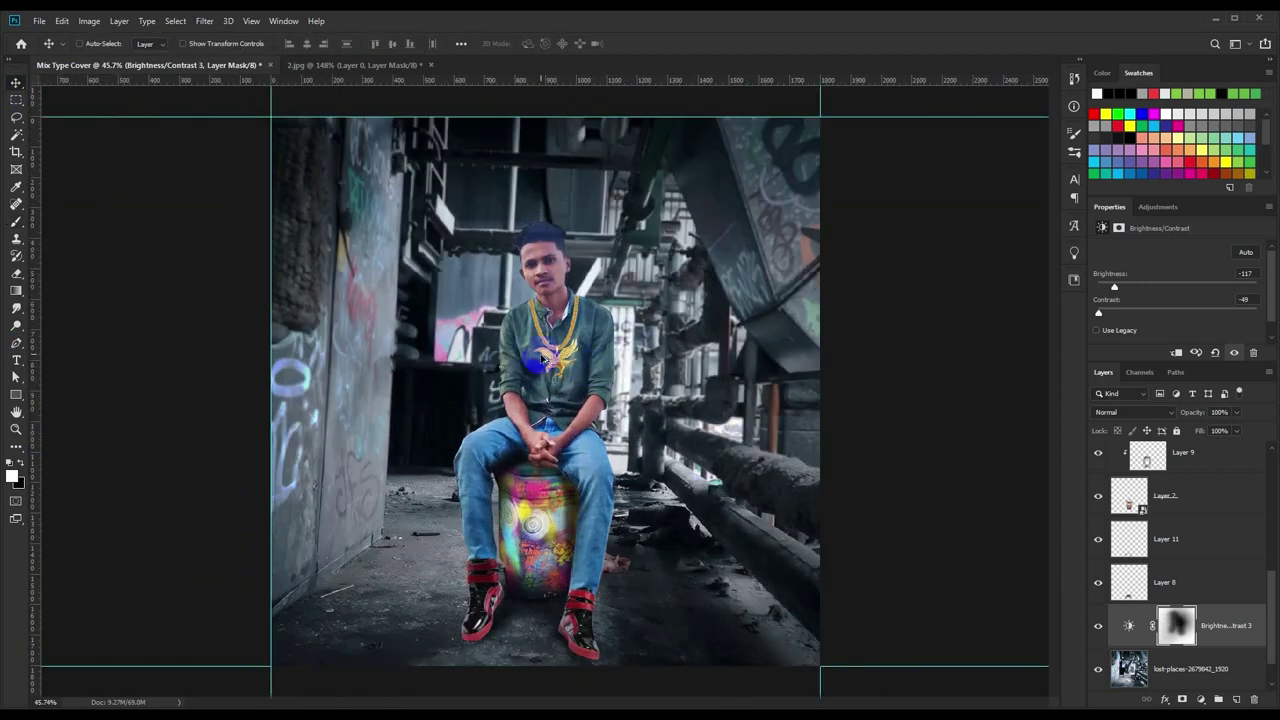
scroll(531, 353, "up", 5)
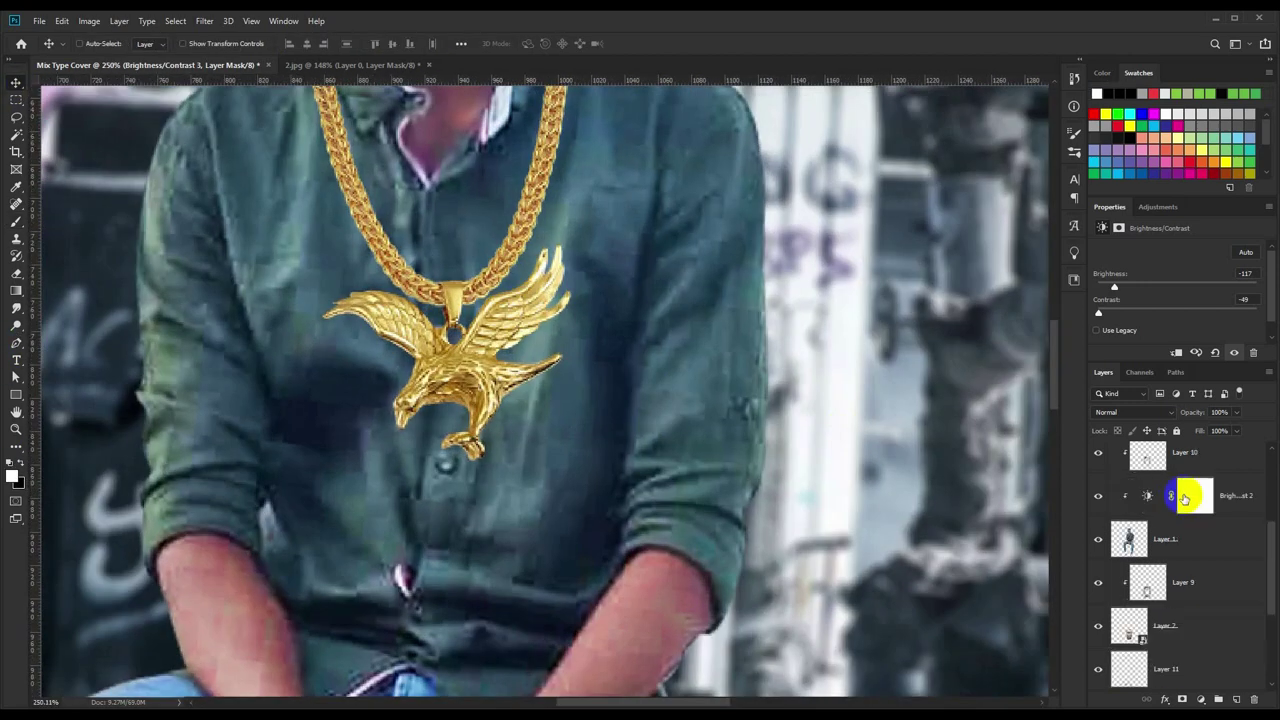
Add a Brightness/Contrast adjustment clipped to Layer 7 and lower its Brightness.
left_click(1184, 500)
scroll(1150, 535, "up", 2)
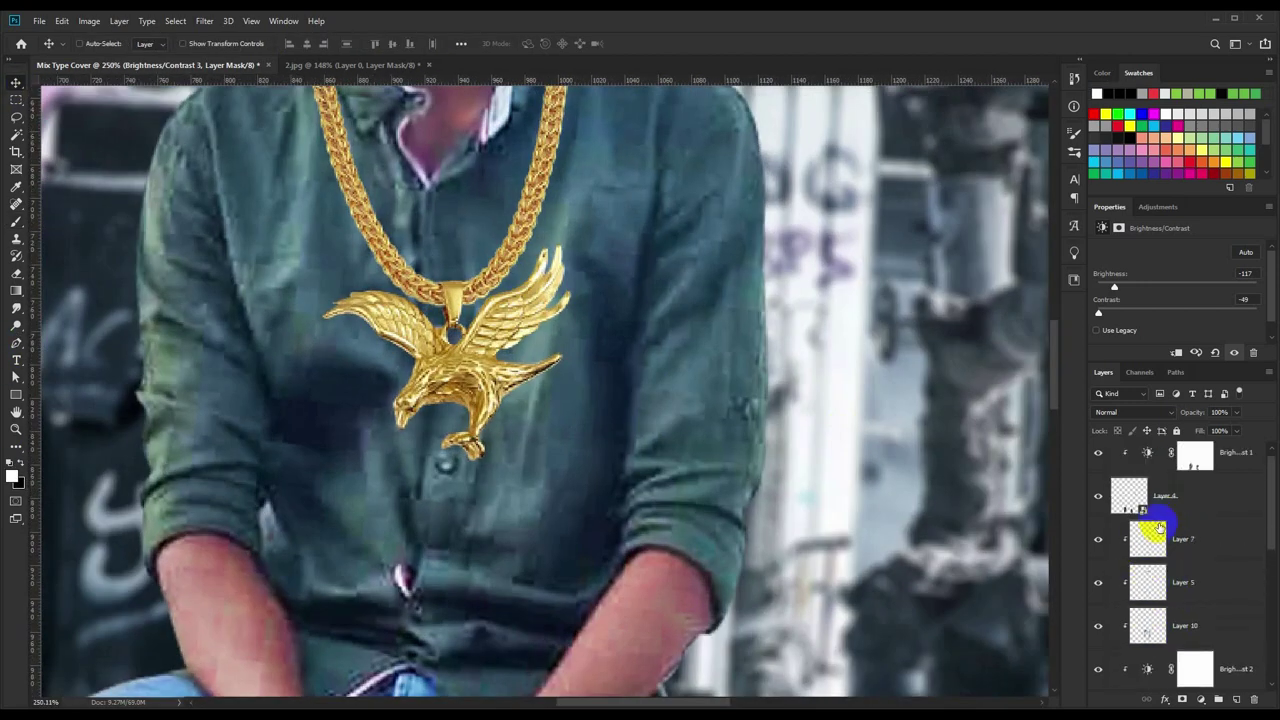
left_click(1098, 539)
left_click(1192, 558)
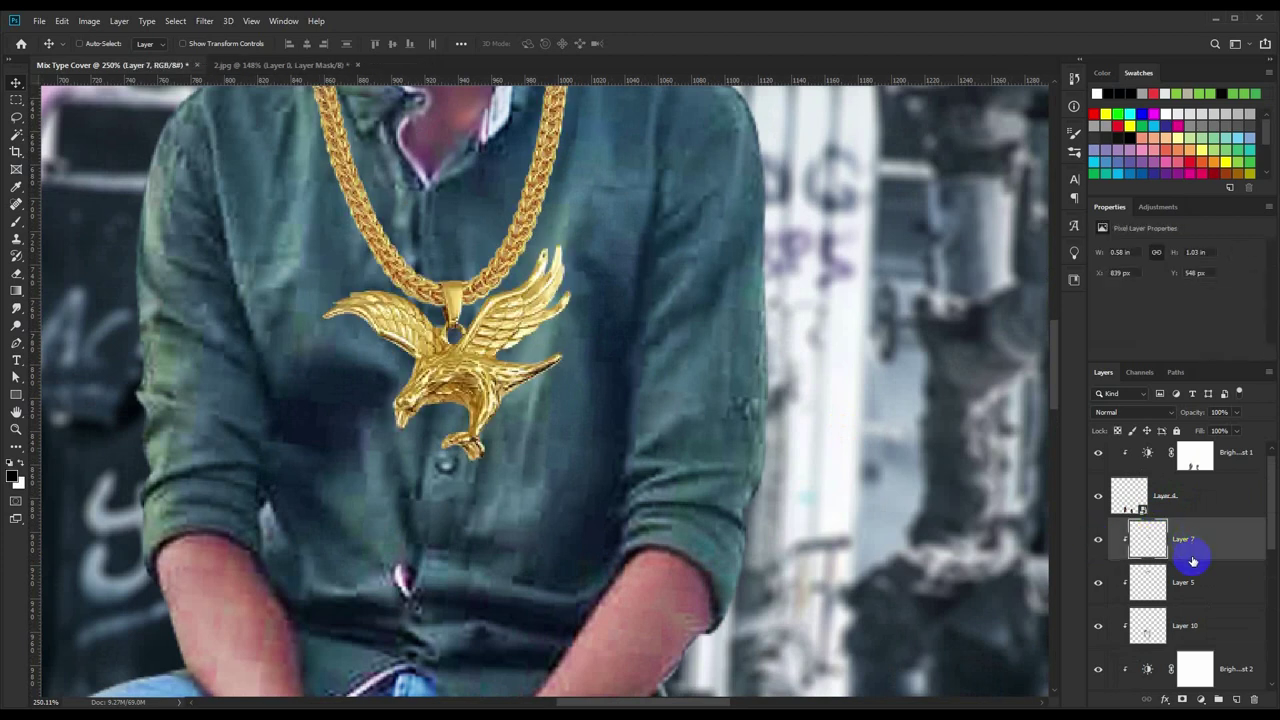
left_click(1218, 698)
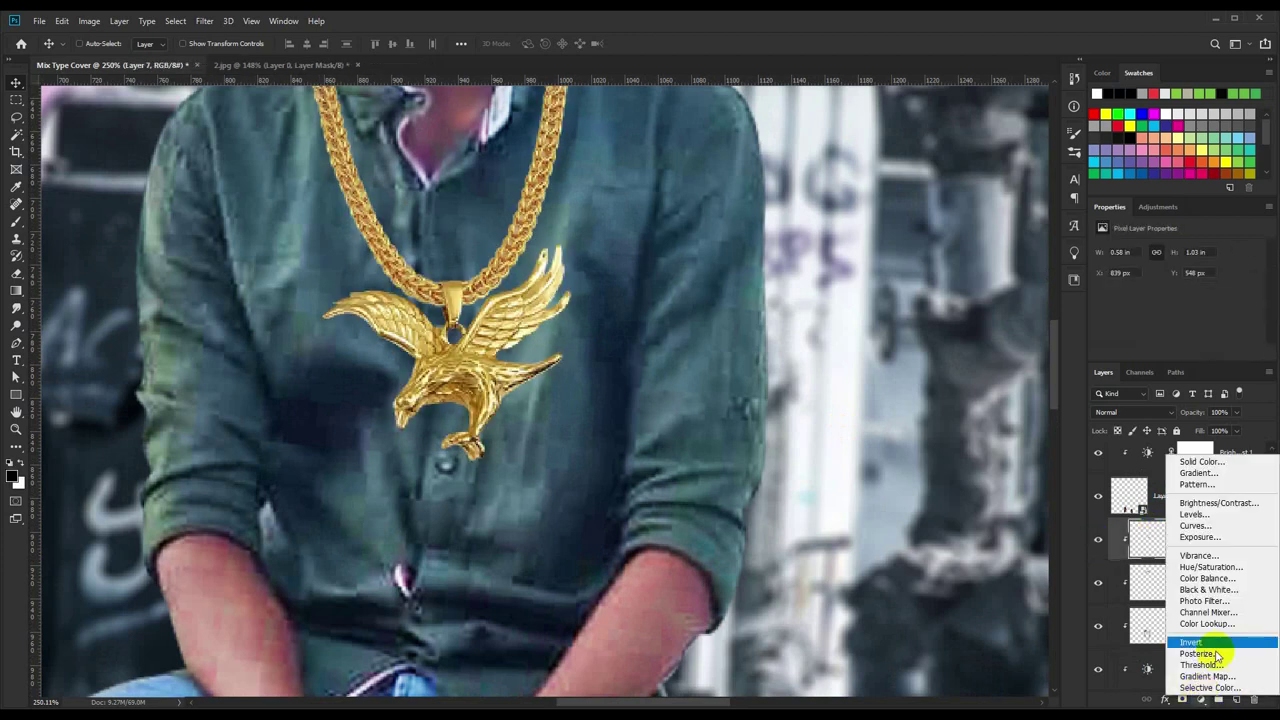
left_click(1229, 503)
left_click(1219, 557, "alt")
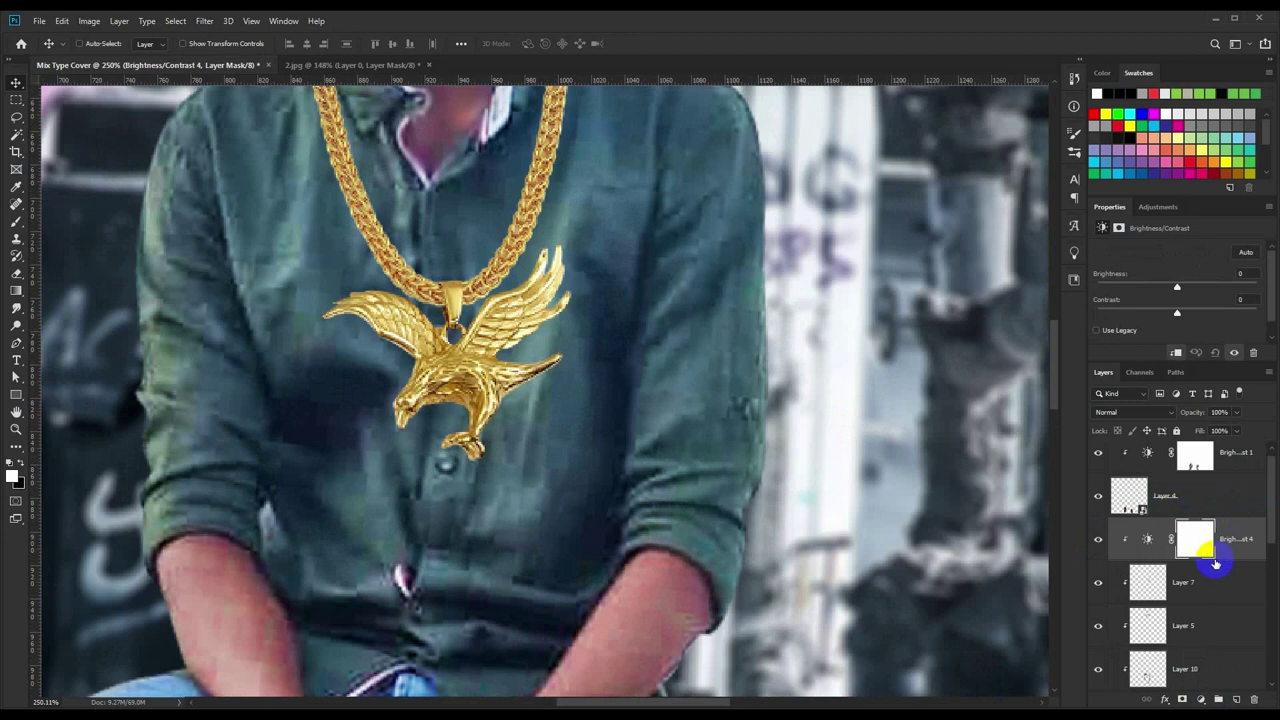
left_click_drag(1173, 289, 1180, 289)
Re-clip Brightness/Contrast 4 to Layer 7 and select both layers together.
key("ctrl+0")
left_click(1190, 540)
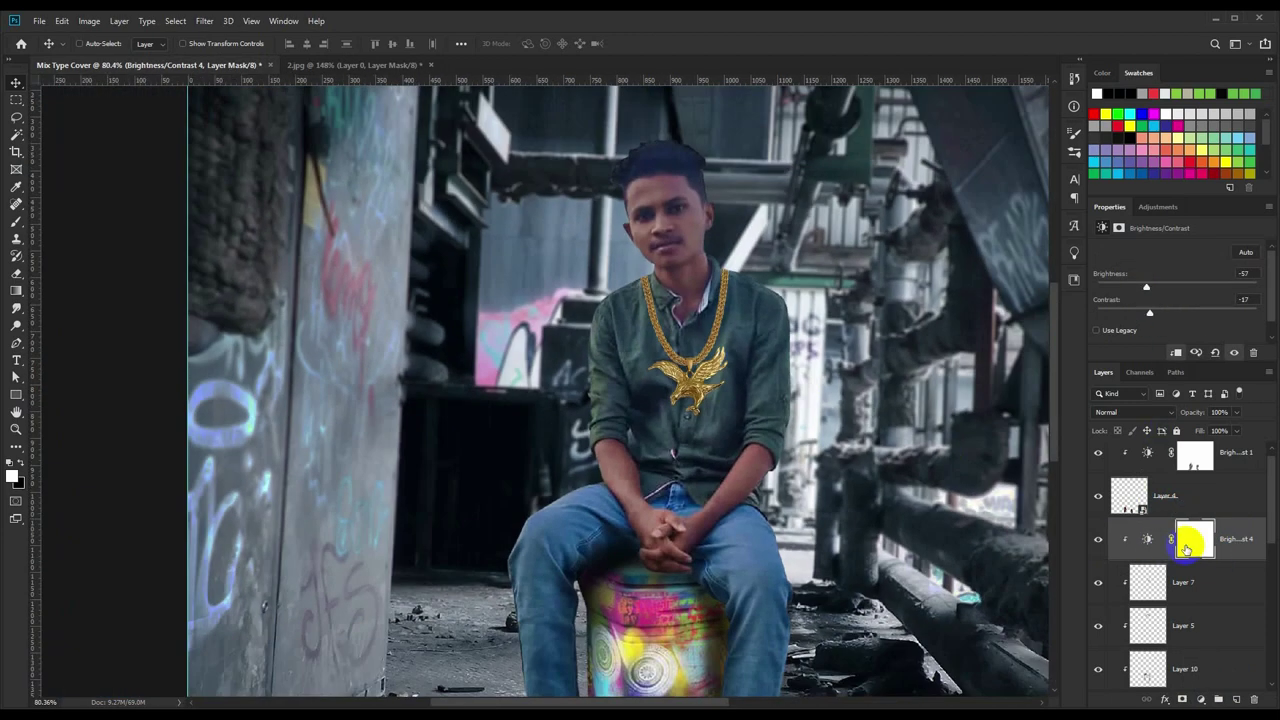
left_click(1196, 604, "alt")
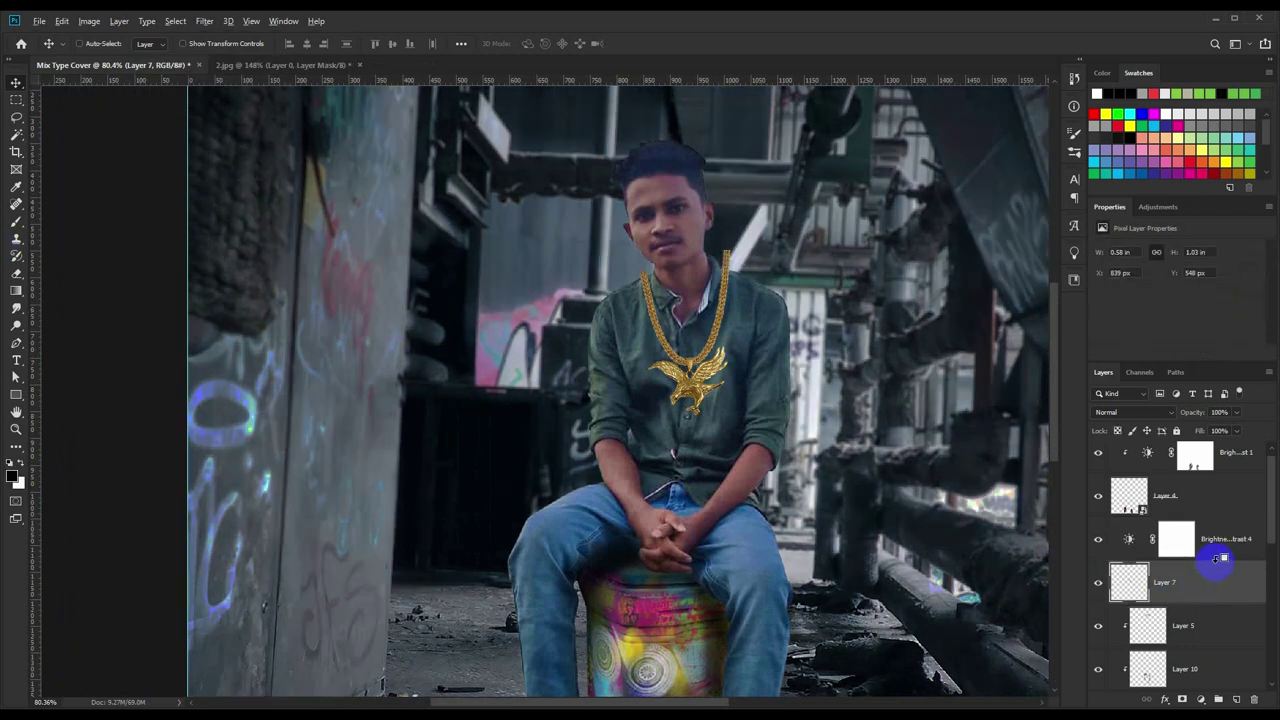
left_click(1219, 558, "alt")
left_click(1227, 557)
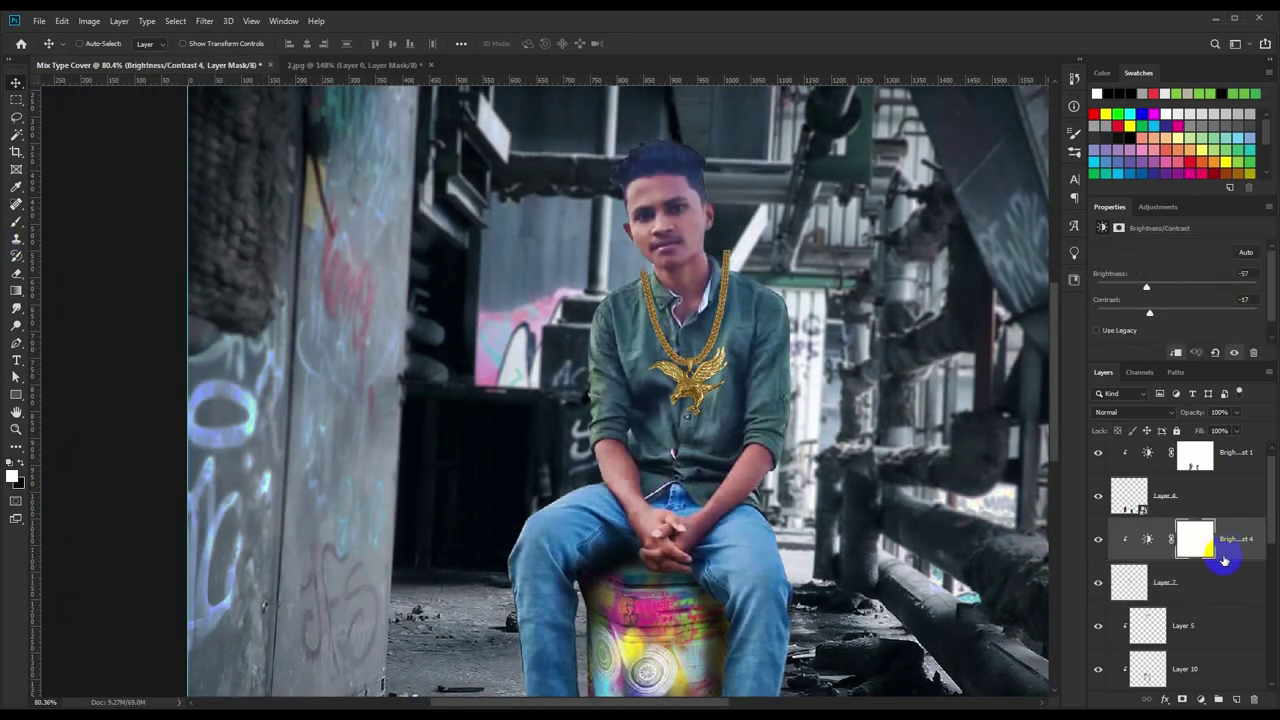
left_click(1221, 582)
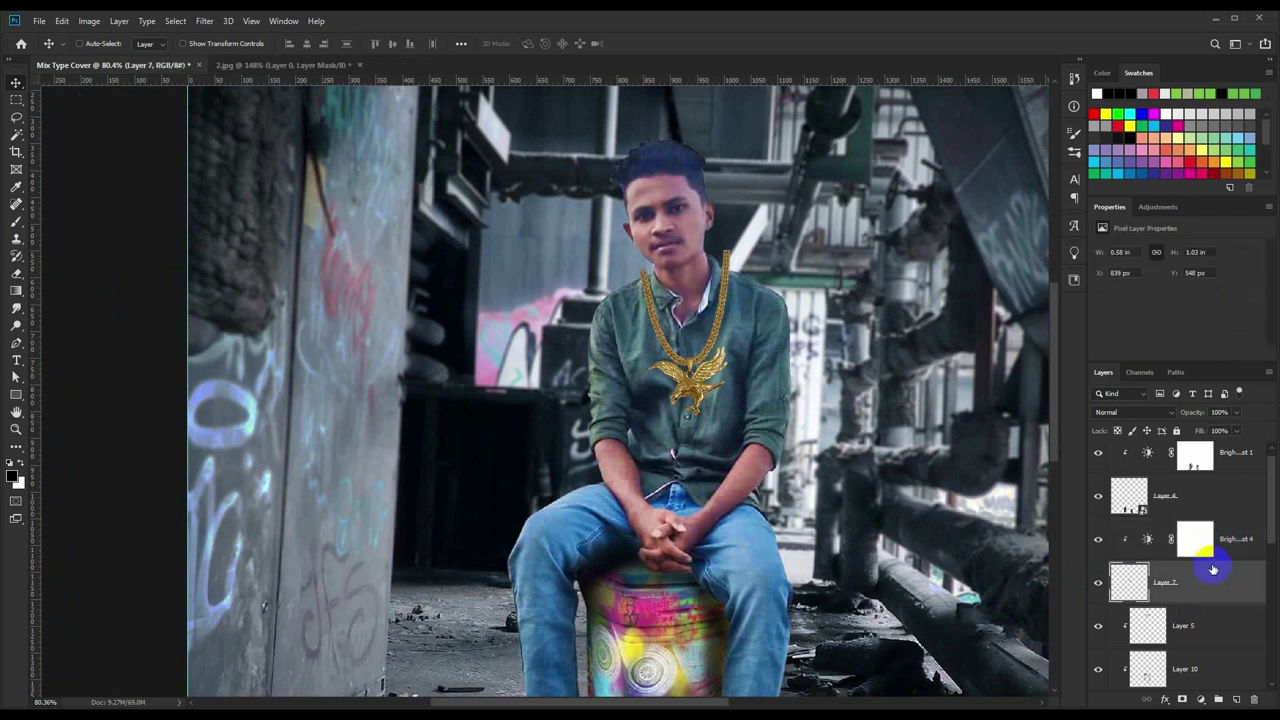
left_click(1235, 543, "shift")
Convert both layers into one smart object clipped to the layer below.
right_click(1235, 543)
left_click(1134, 329)
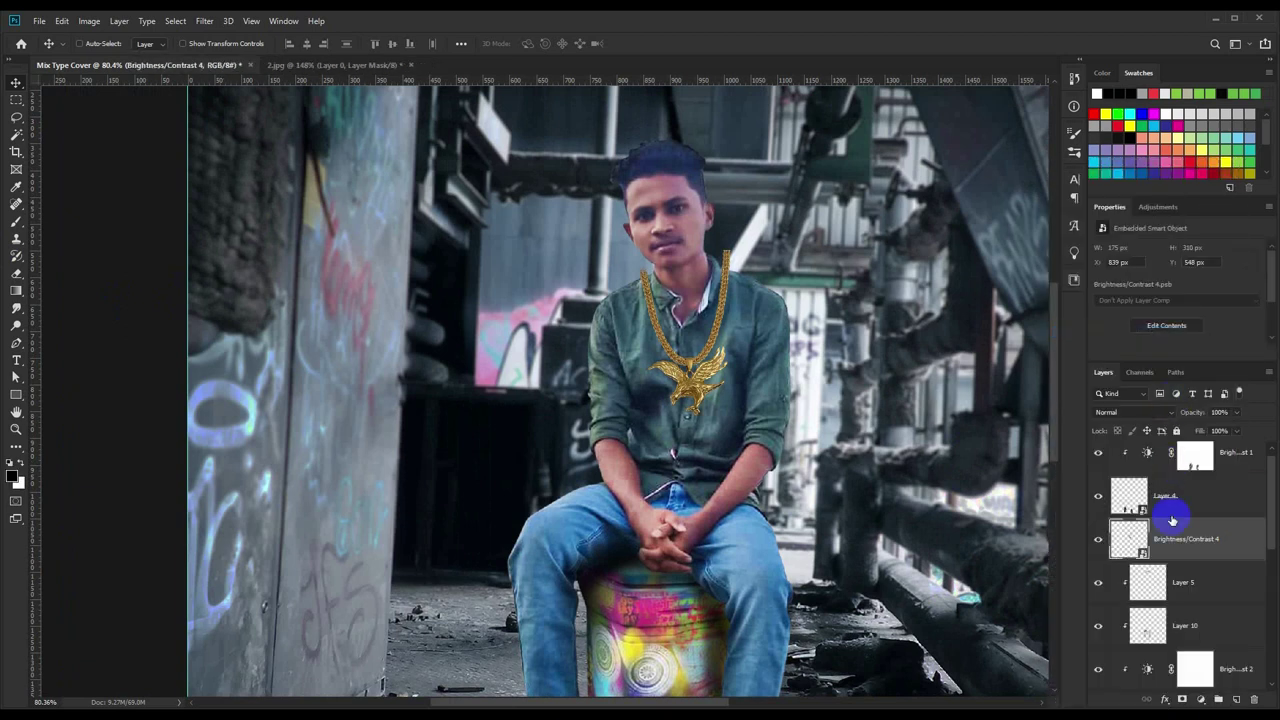
left_click(1189, 558, "alt")
scroll(840, 418, "down", 2)
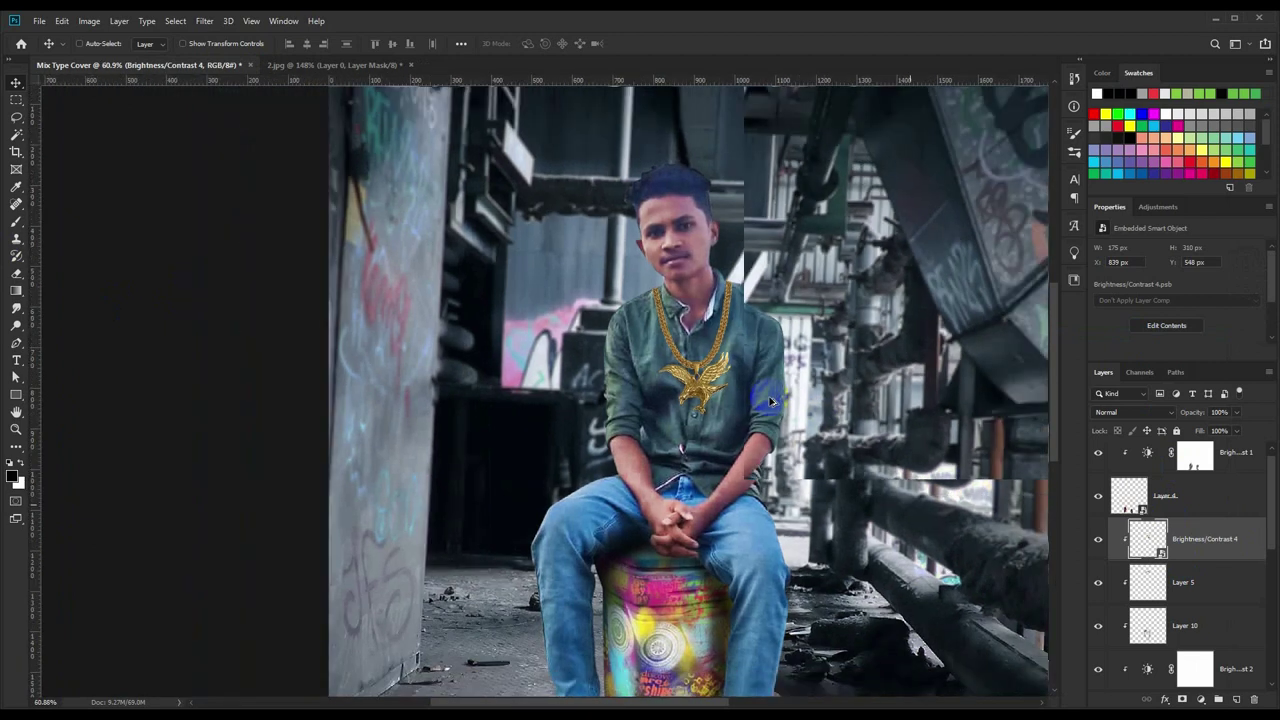
scroll(600, 400, "down", 2)
scroll(541, 402, "up", 2)
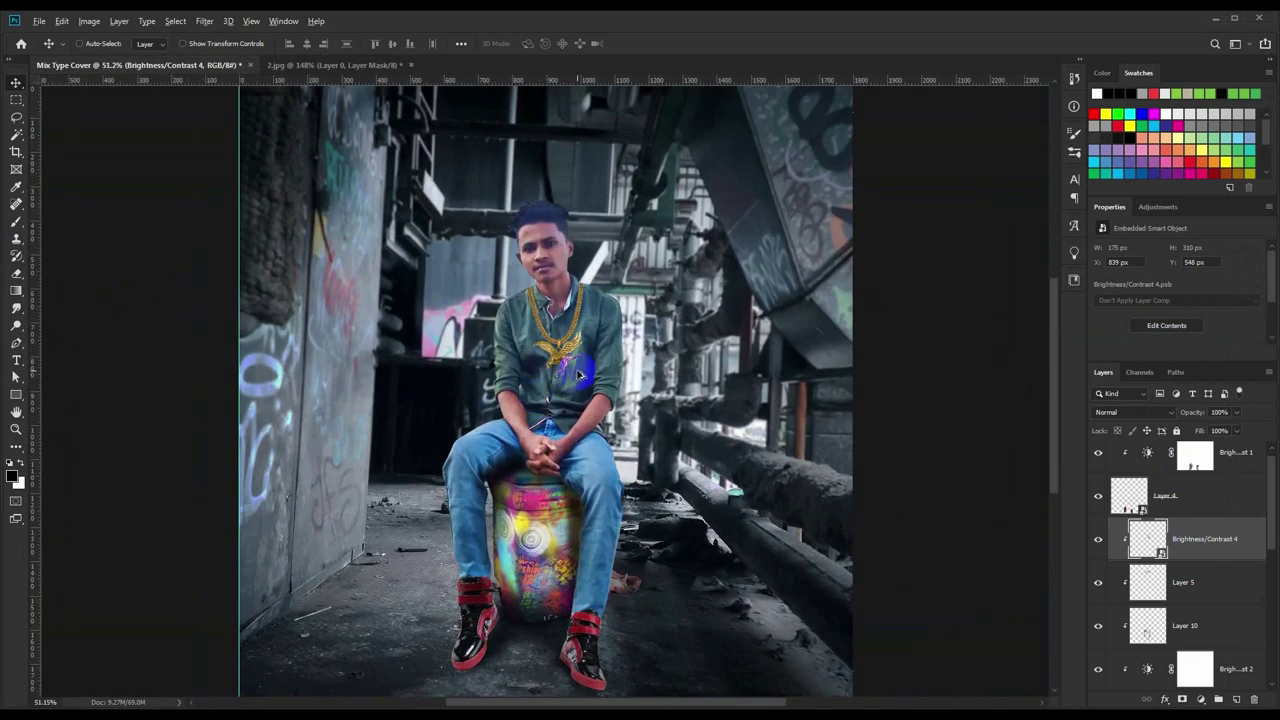
scroll(560, 400, "down", 1)
scroll(540, 450, "down", 1)
scroll(522, 489, "up", 1)
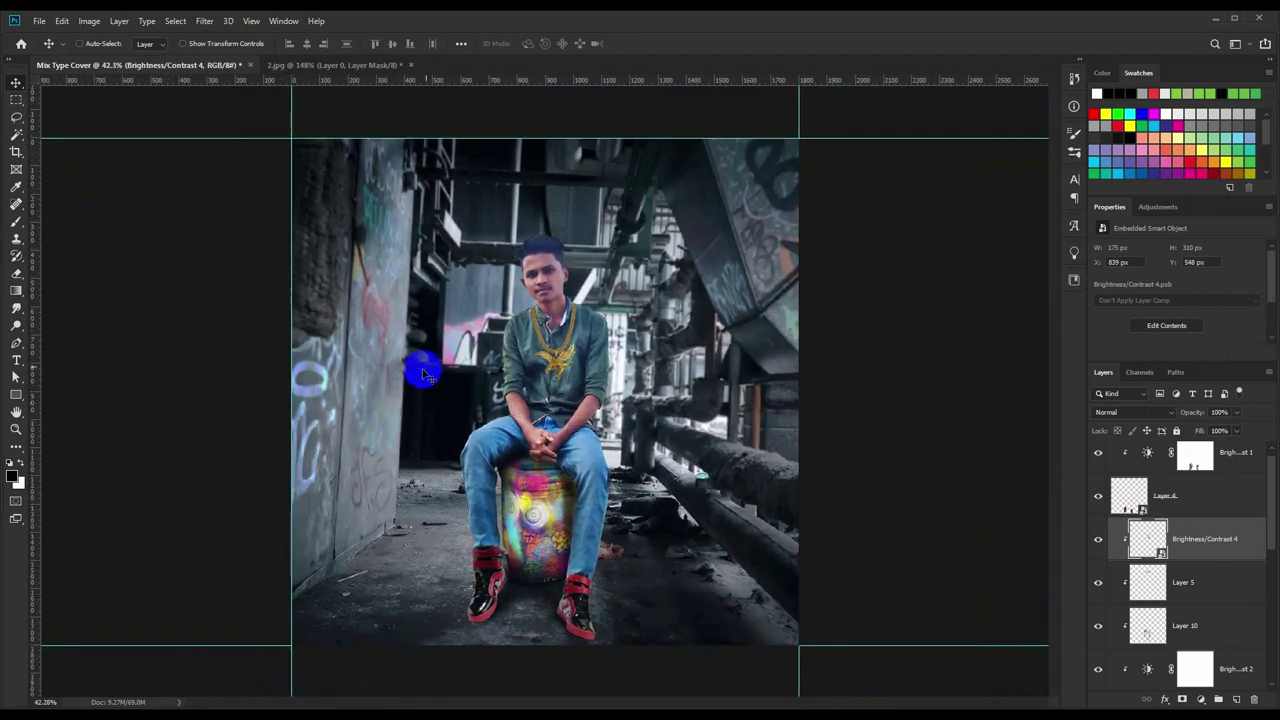
scroll(405, 358, "down", 1)
scroll(405, 358, "up", 1)
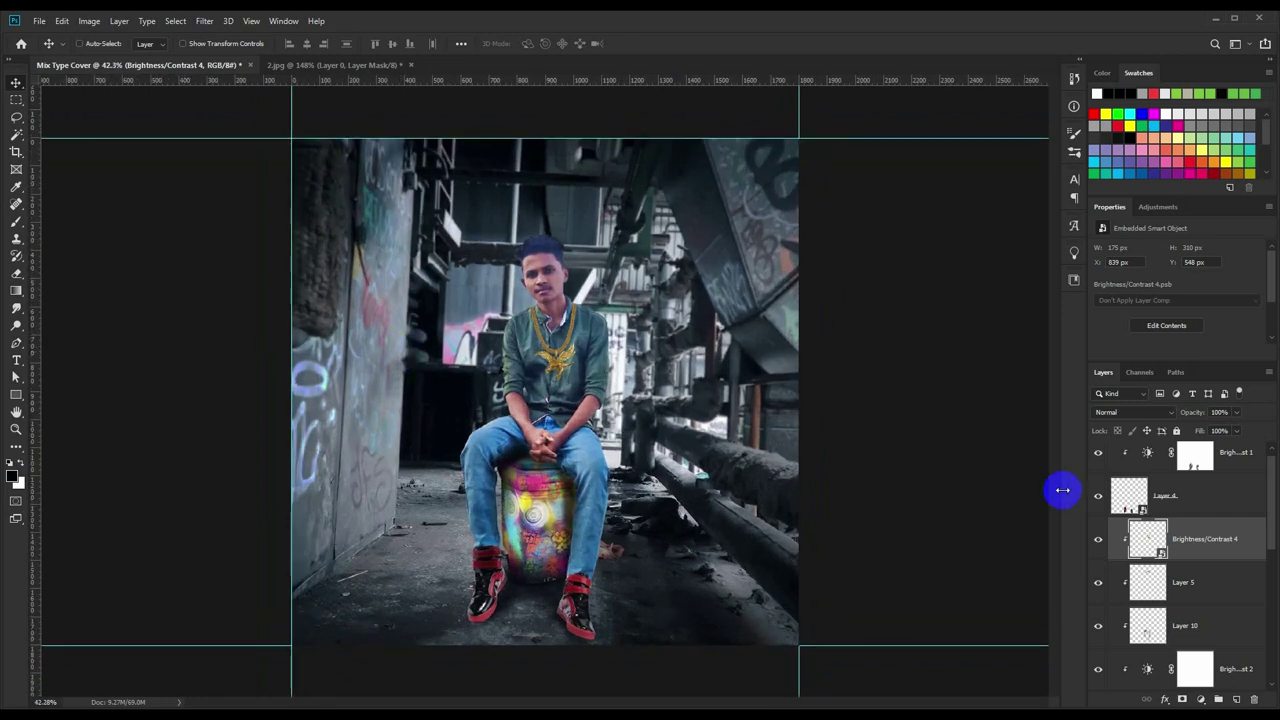
scroll(1150, 500, "up", 1)
left_click(1228, 468)
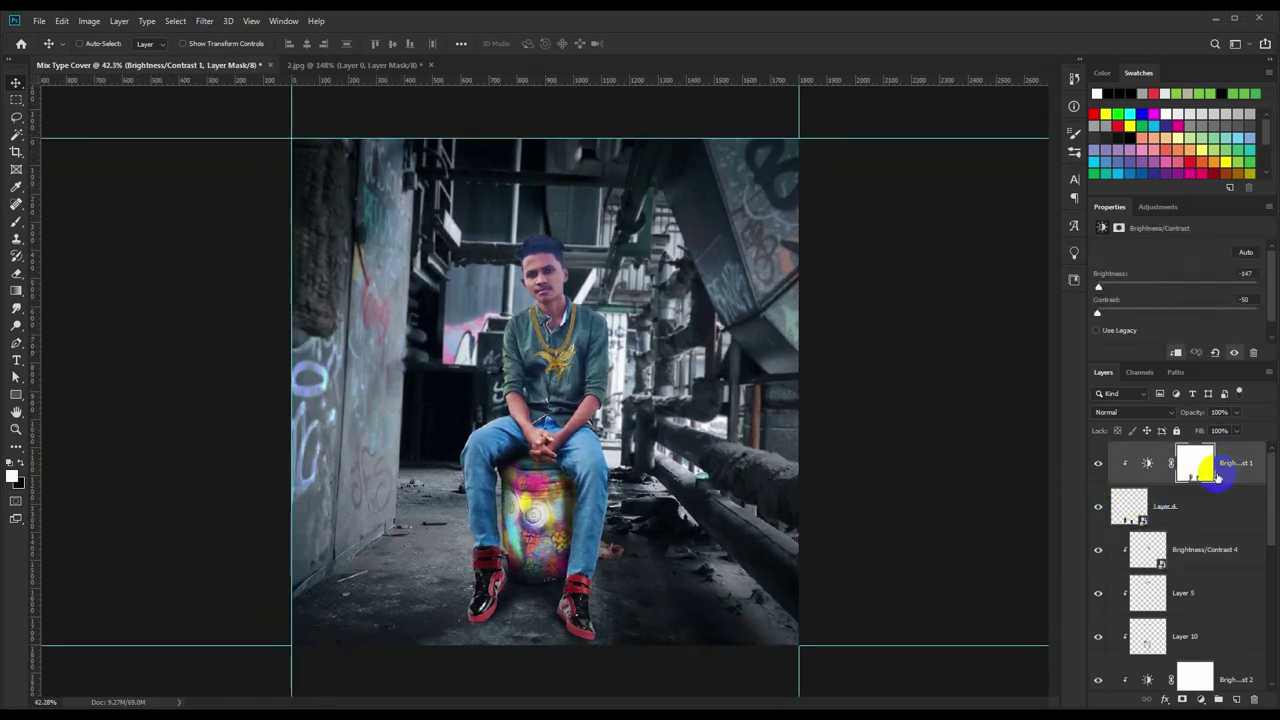
Add a Color Lookup with the EdgyAmber.3DL grade, mostly faded out.
left_click(1202, 698)
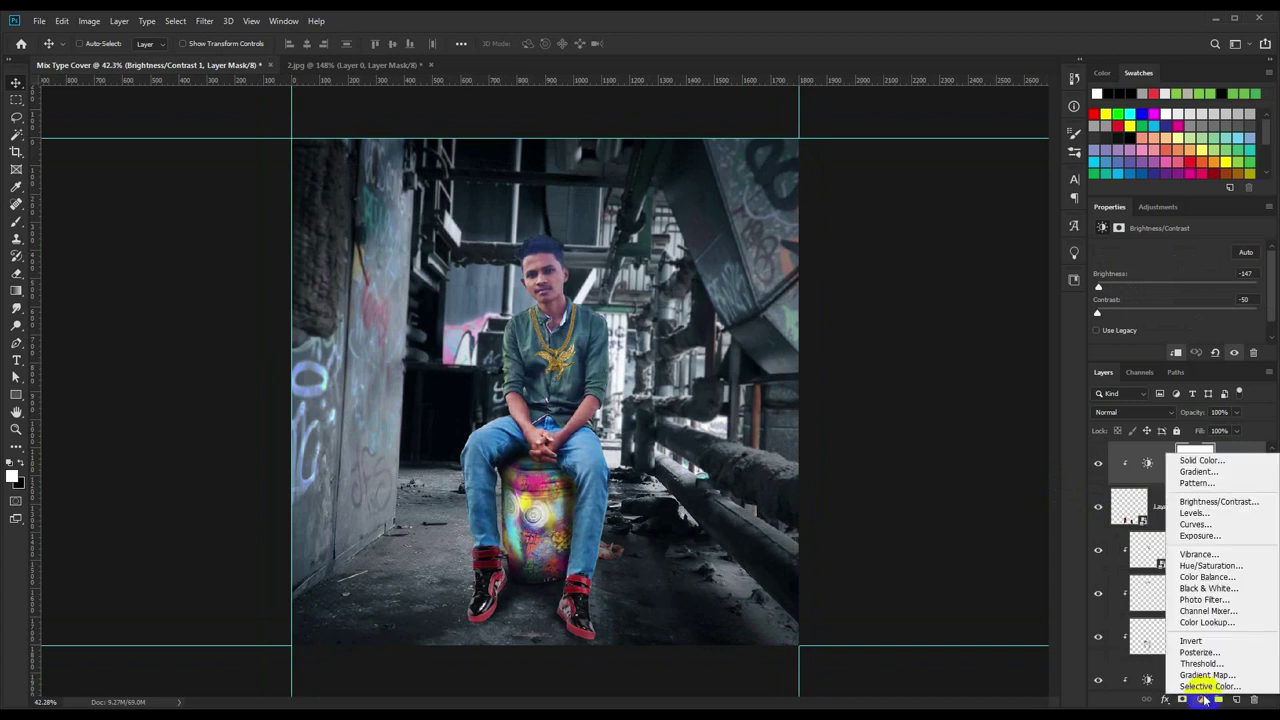
left_click(1207, 622)
left_click(1176, 258)
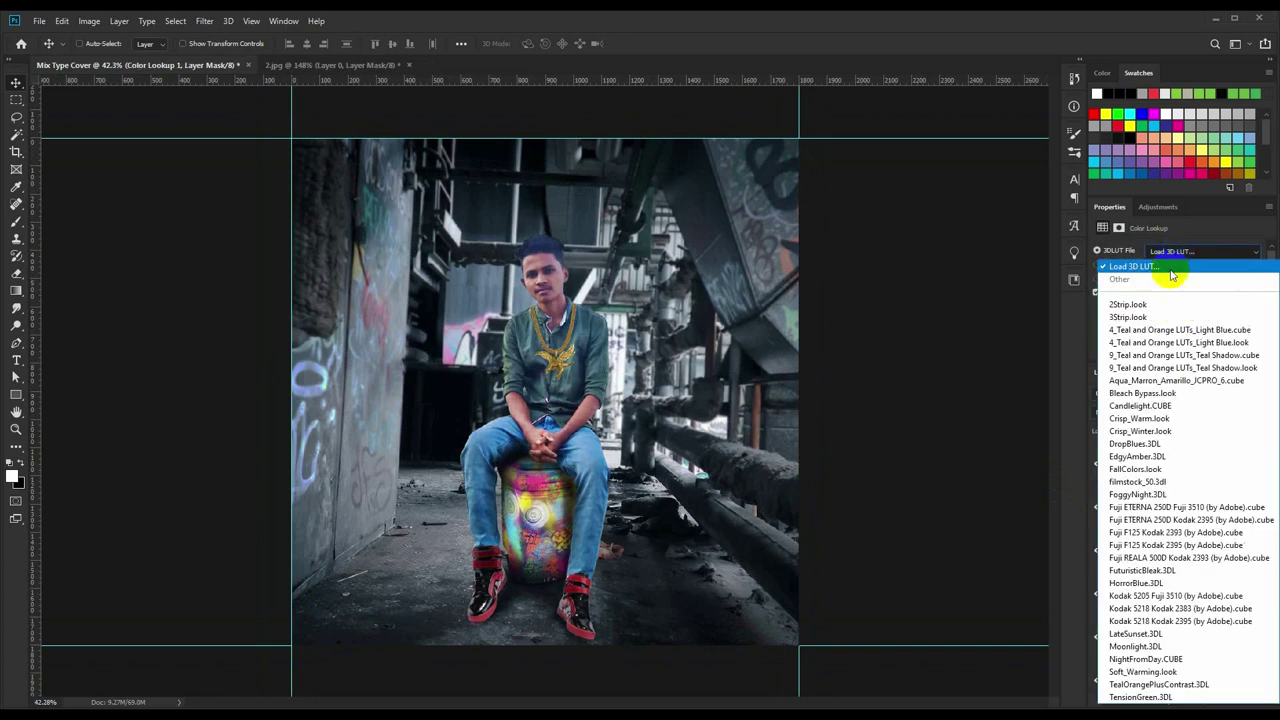
left_click(1160, 280)
key("Down")
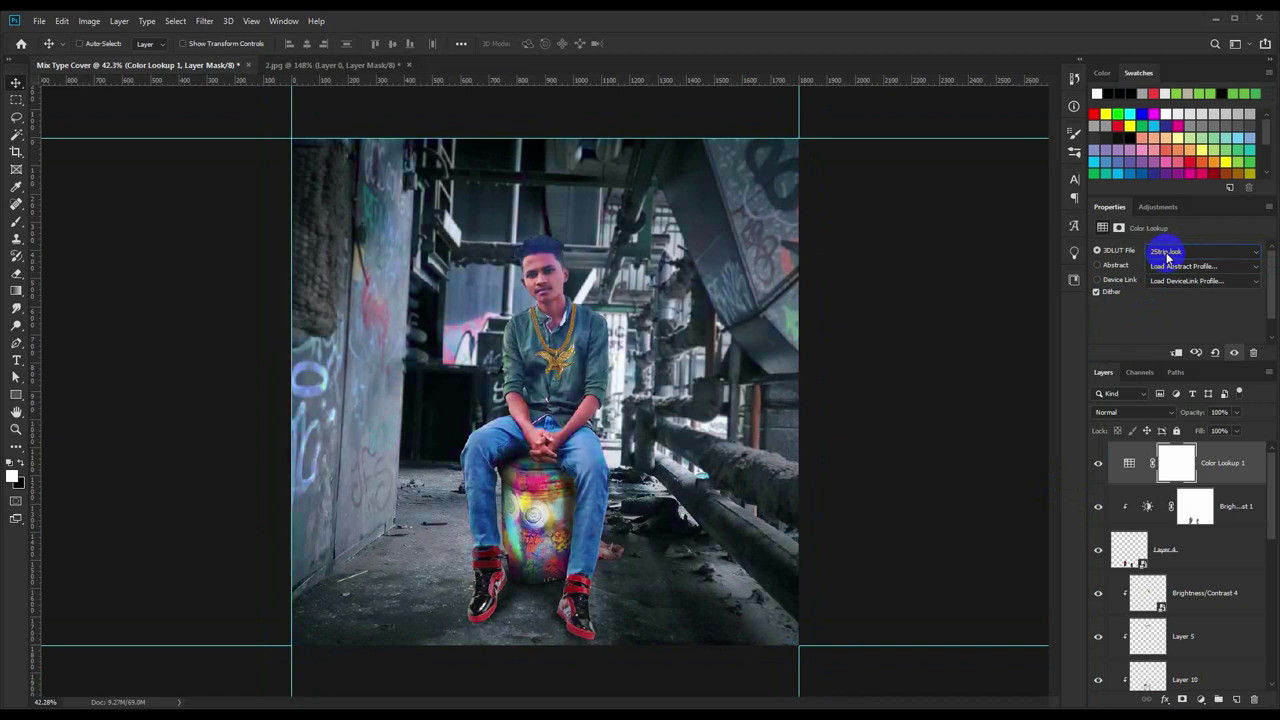
key("Down")
key("Down")
key("Down")
key("Down")
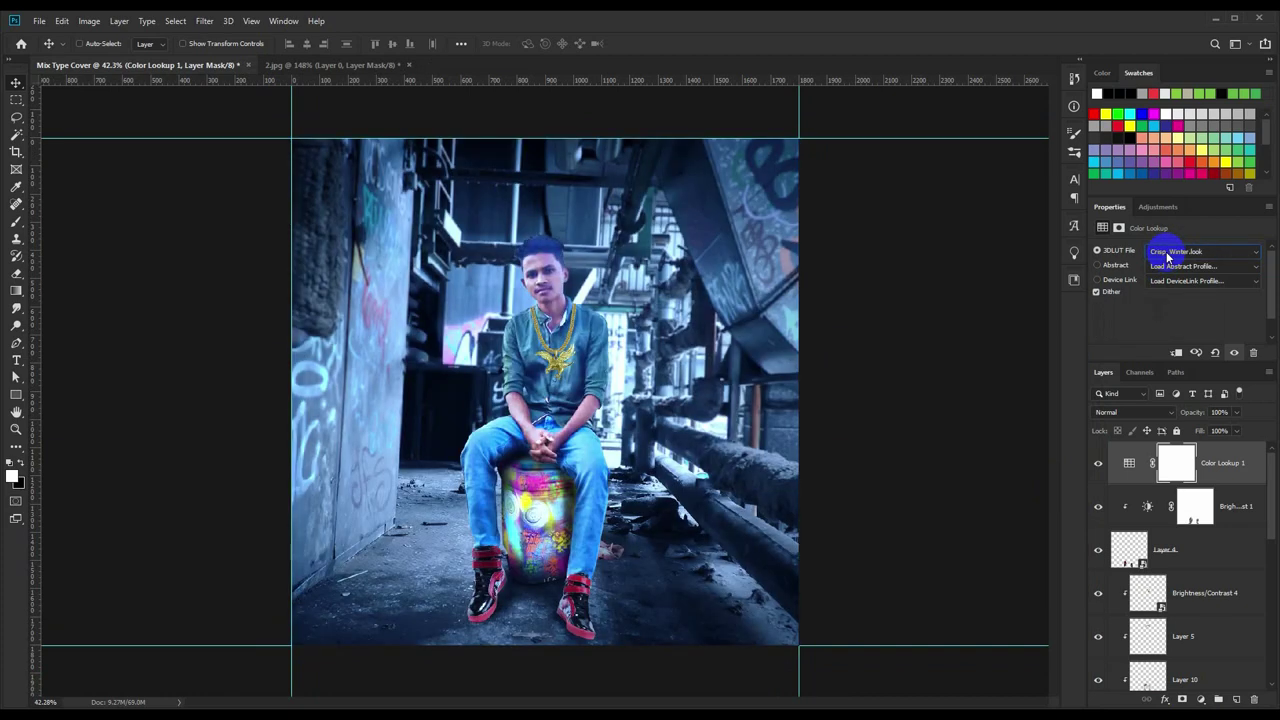
key("Down")
key("Down")
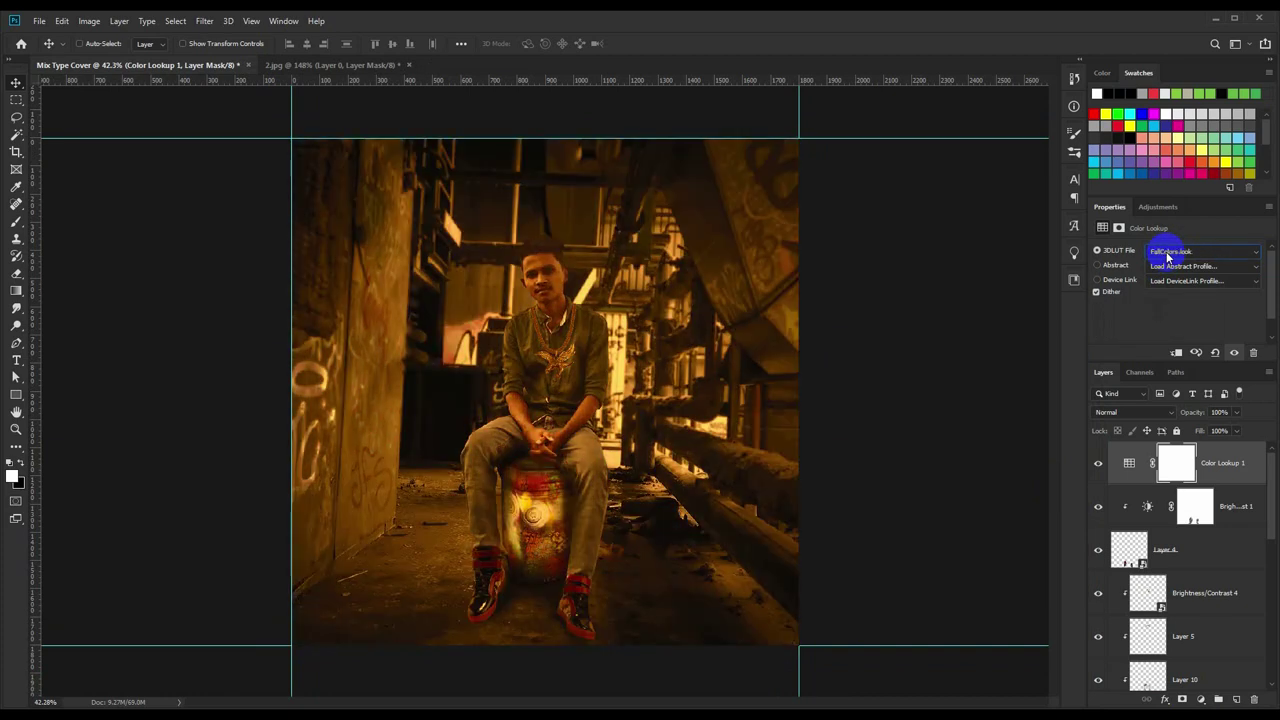
key("Up")
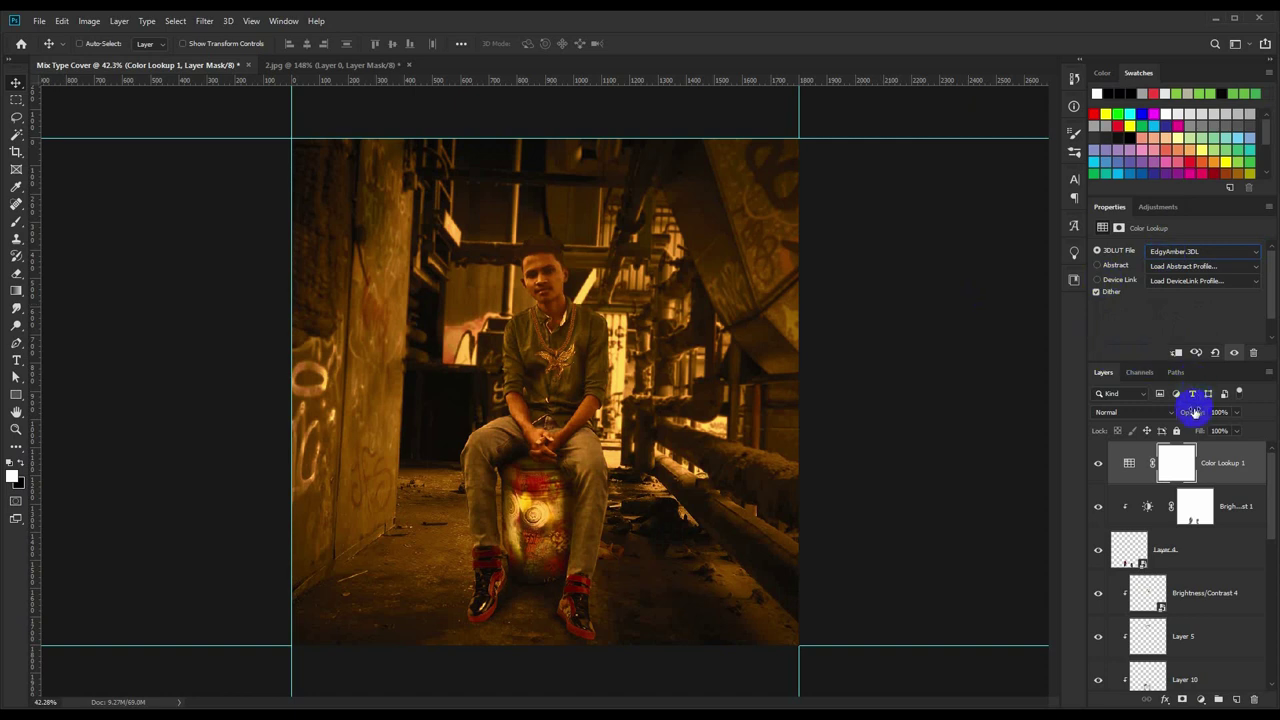
left_click_drag(1167, 412, 1132, 410)
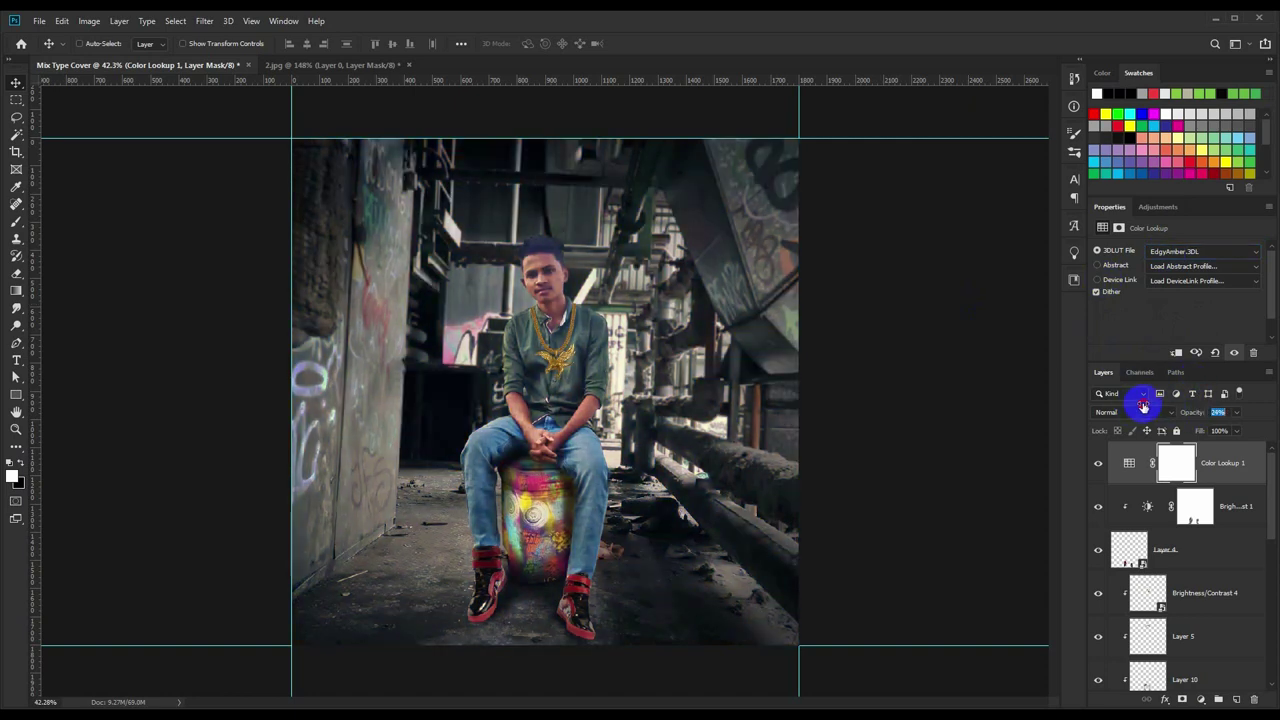
Add a second Color Lookup using the Soft_Warming.look grade.
left_click(1200, 699)
left_click(1210, 627)
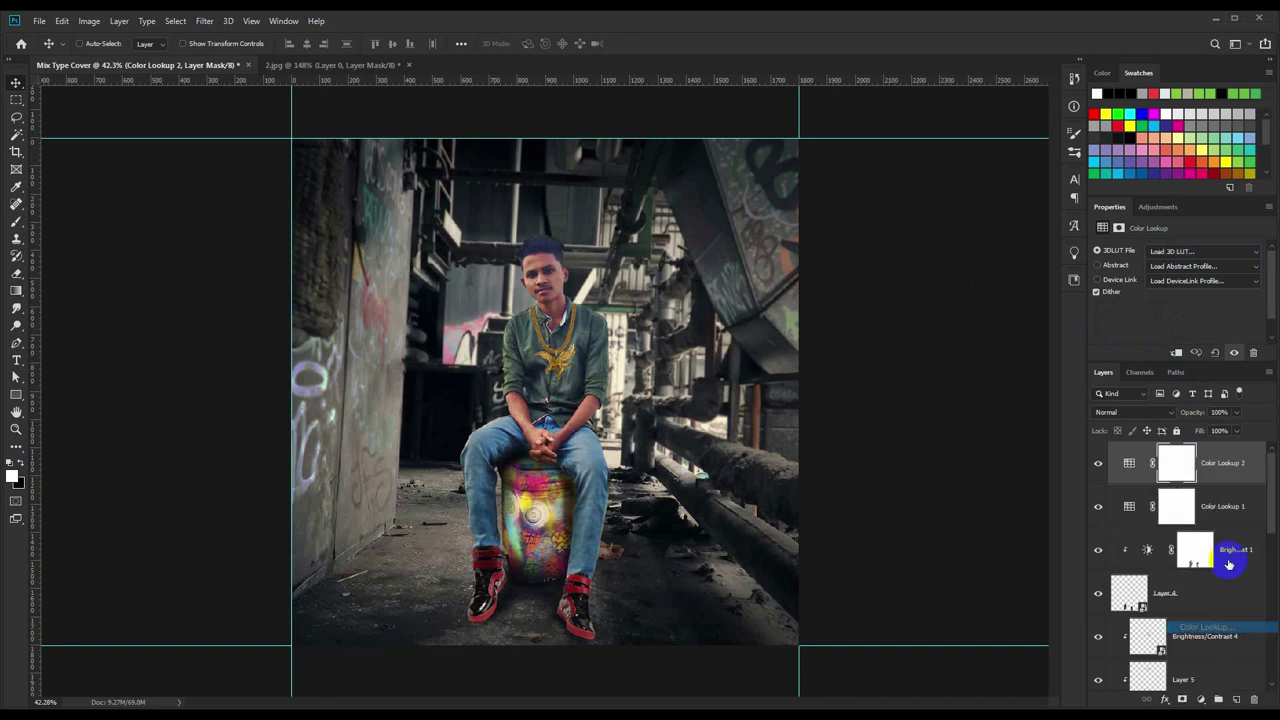
left_click(1195, 251)
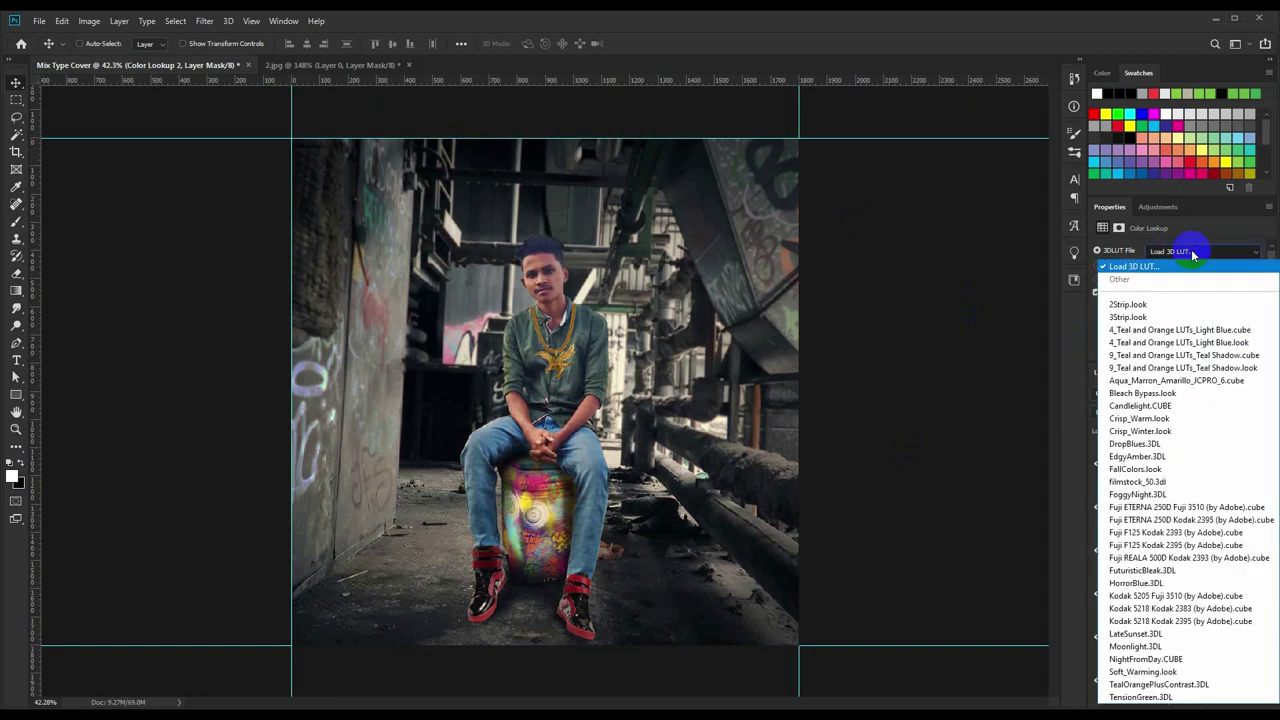
left_click(1140, 697)
key("Up")
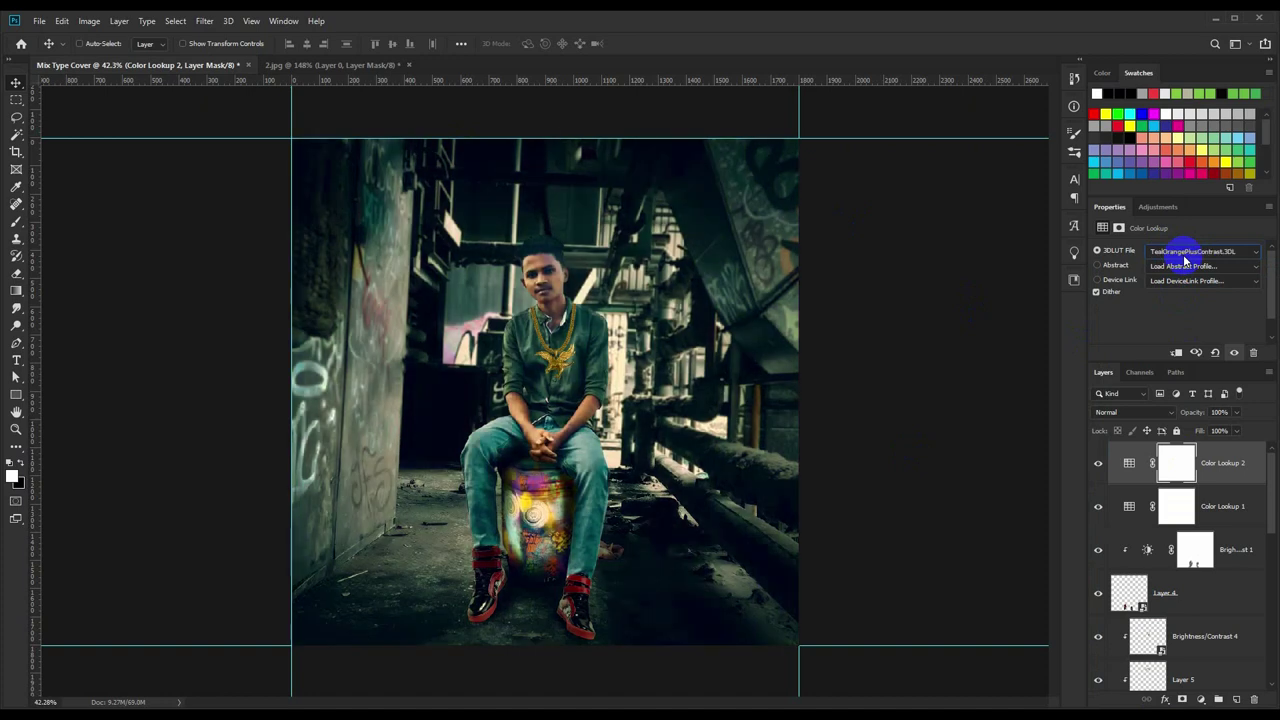
key("Up")
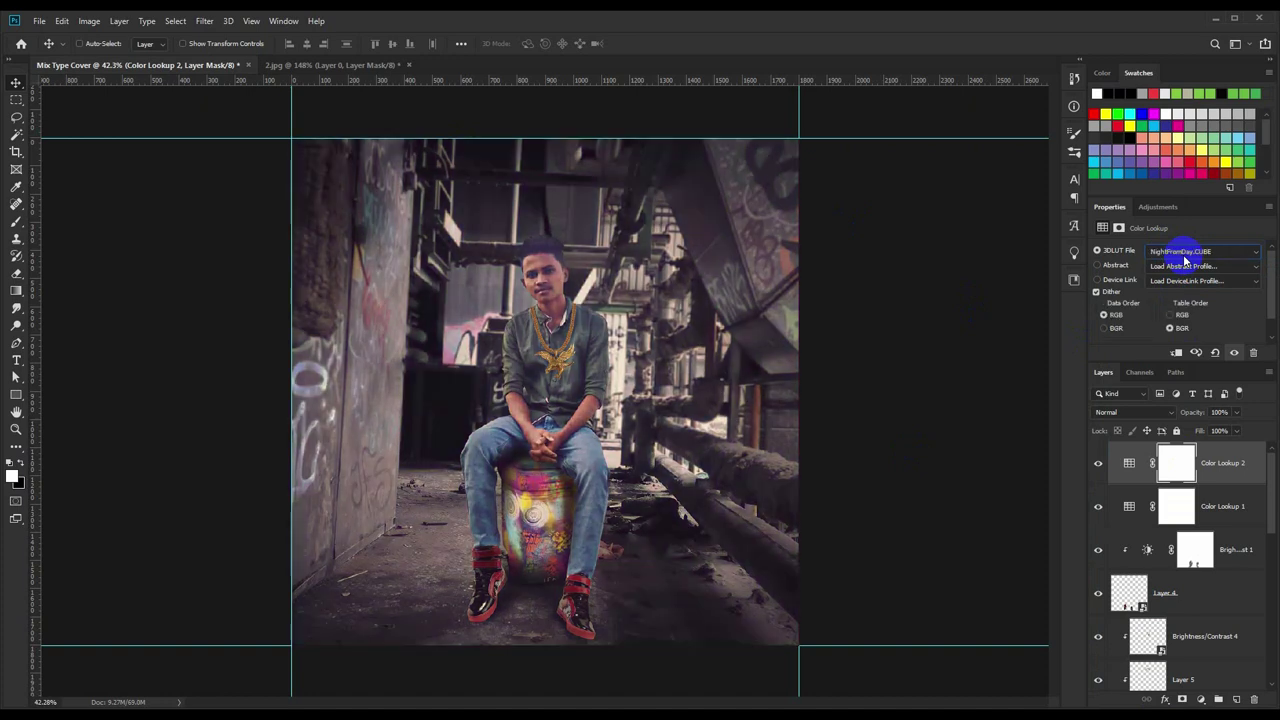
key("Down")
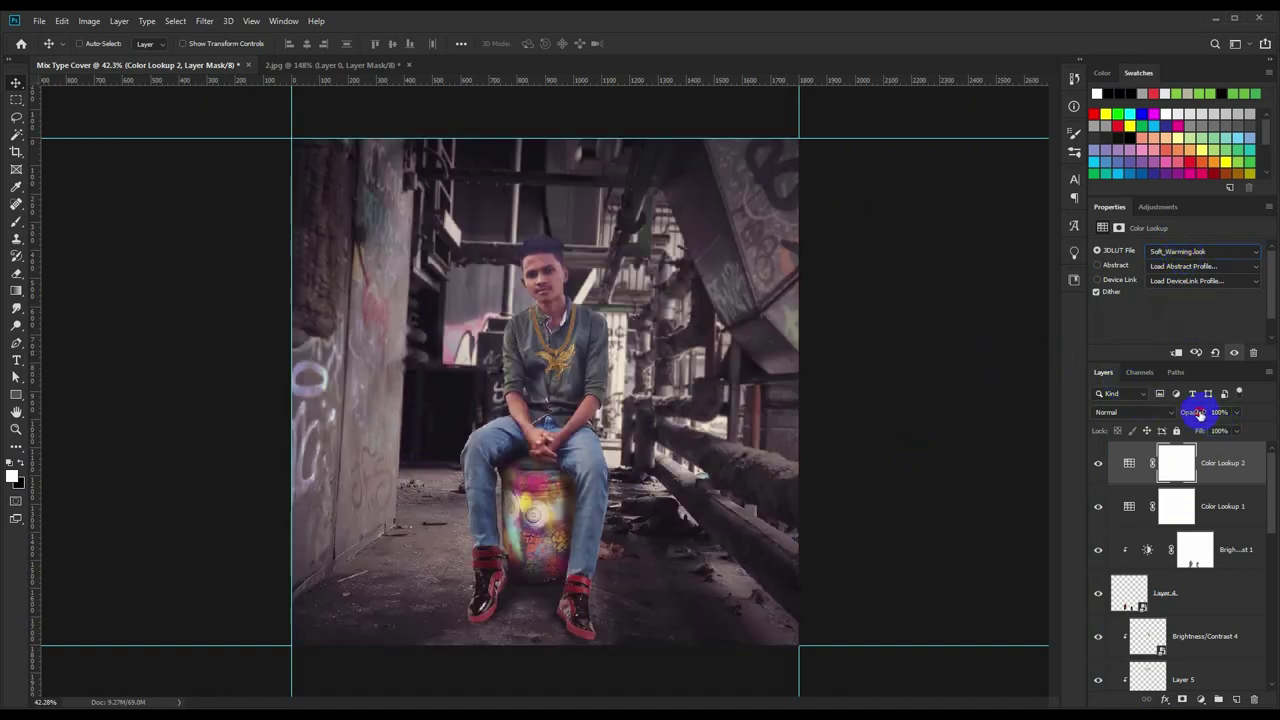
Add Color Lookup 3 with the Kodak 5218 Kodak 2383 LUT and compare it on and off.
left_click(1197, 699)
left_click(1210, 636)
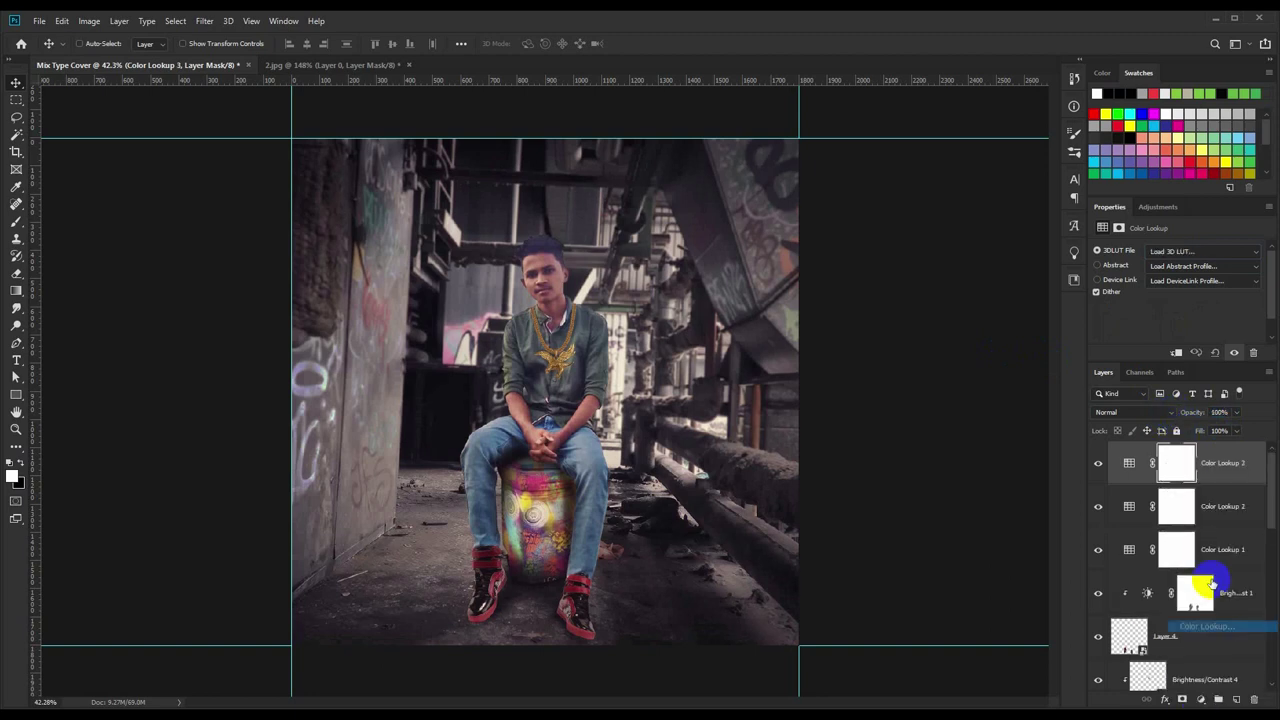
left_click(1175, 252)
left_click(1152, 627)
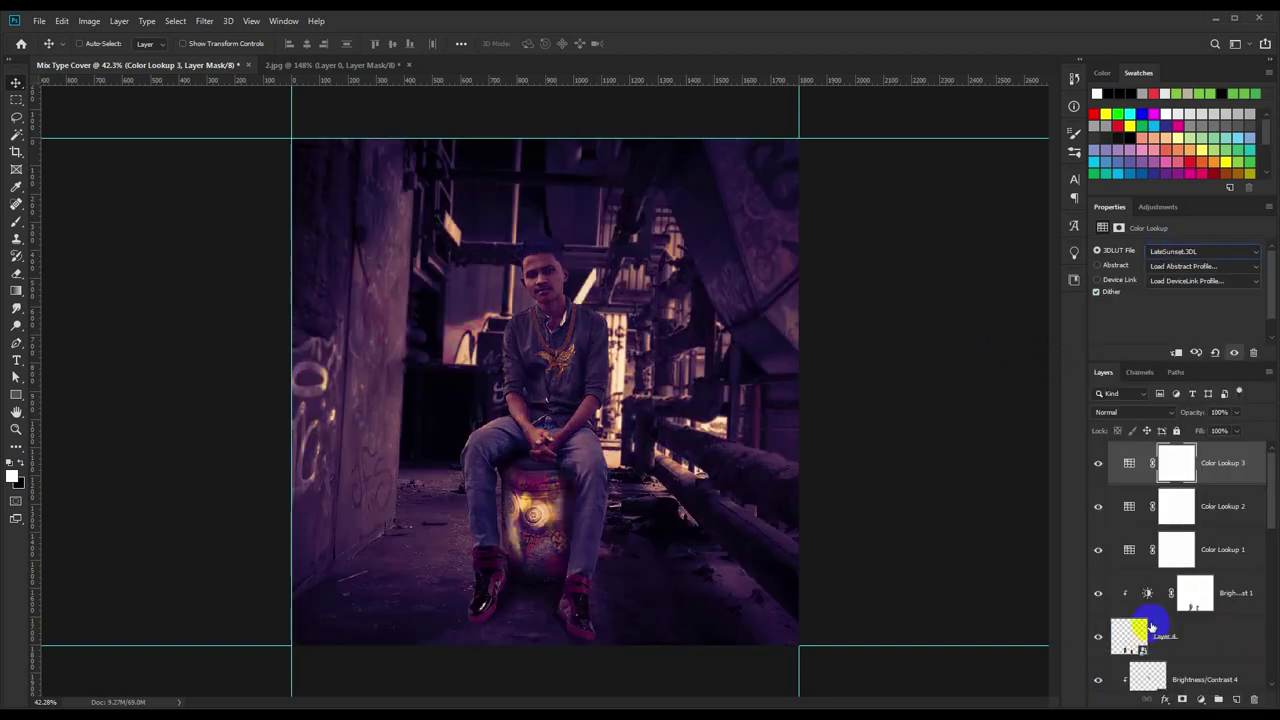
scroll(1187, 252, "up", 1)
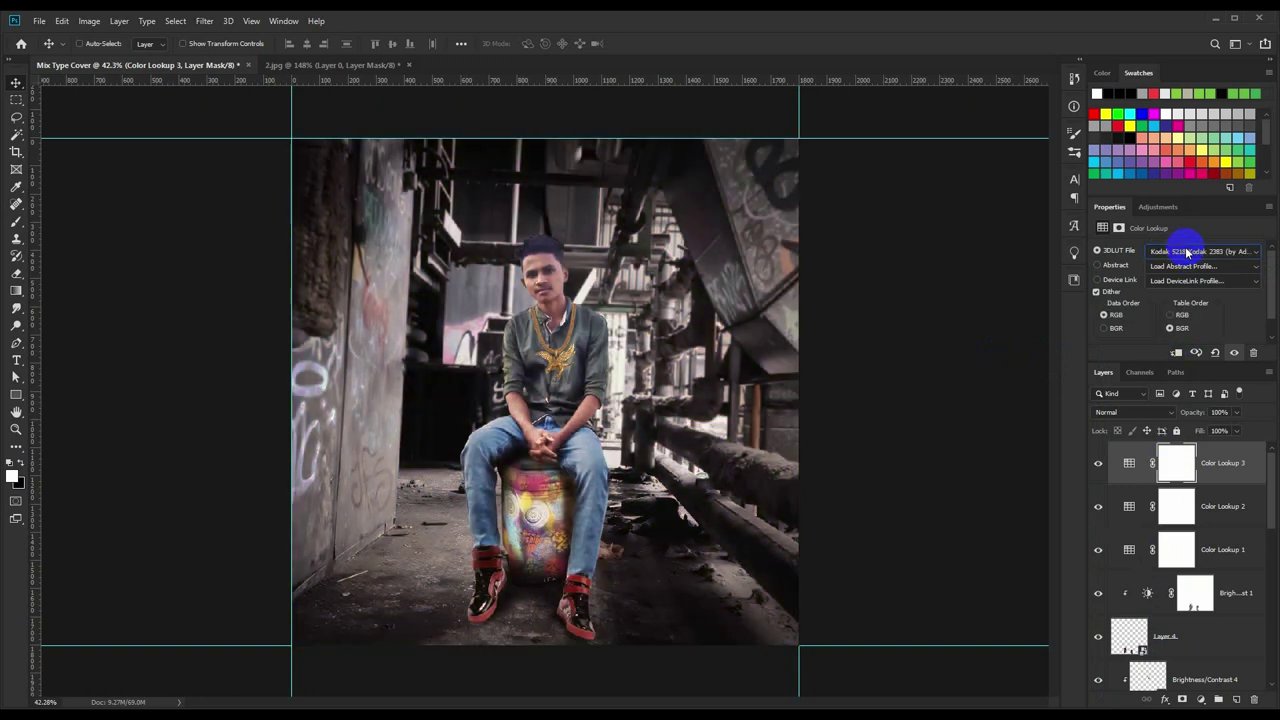
left_click(1100, 465)
Select the subject's Layer 1 and add a white layer mask to it.
left_click(1130, 590)
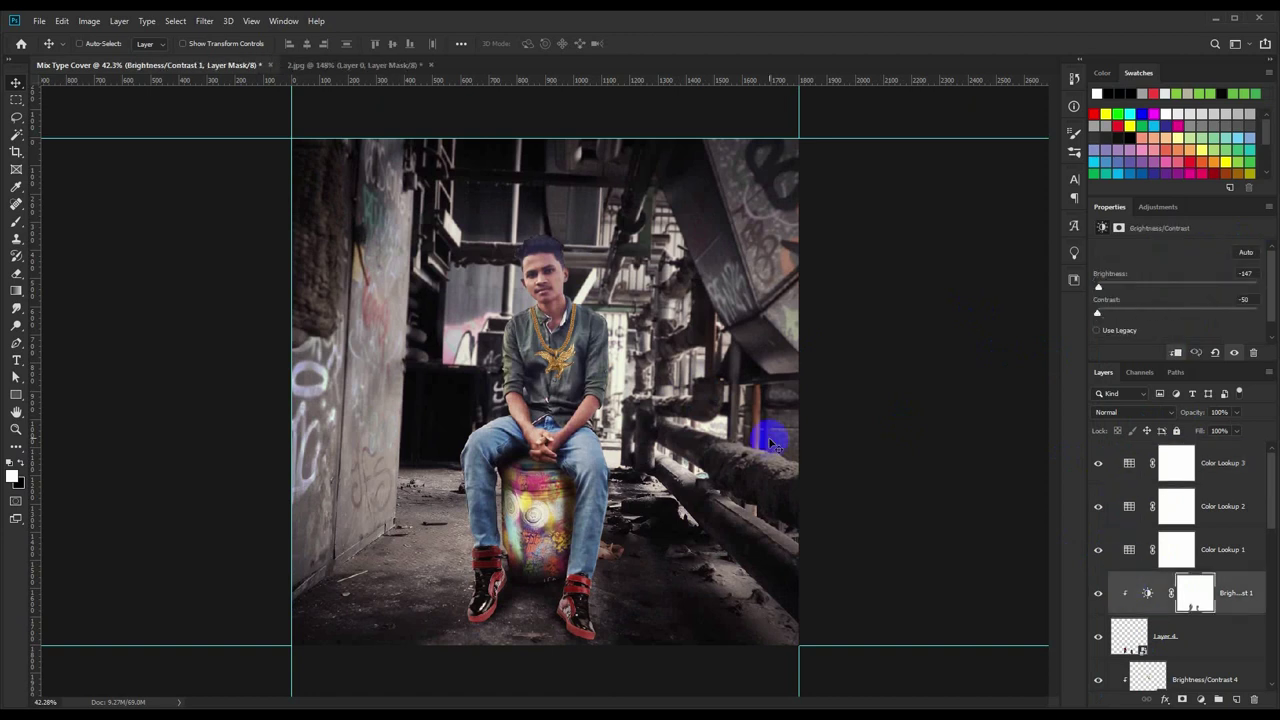
scroll(590, 300, "up", 5)
scroll(509, 206, "up", 3)
scroll(551, 194, "up", 3)
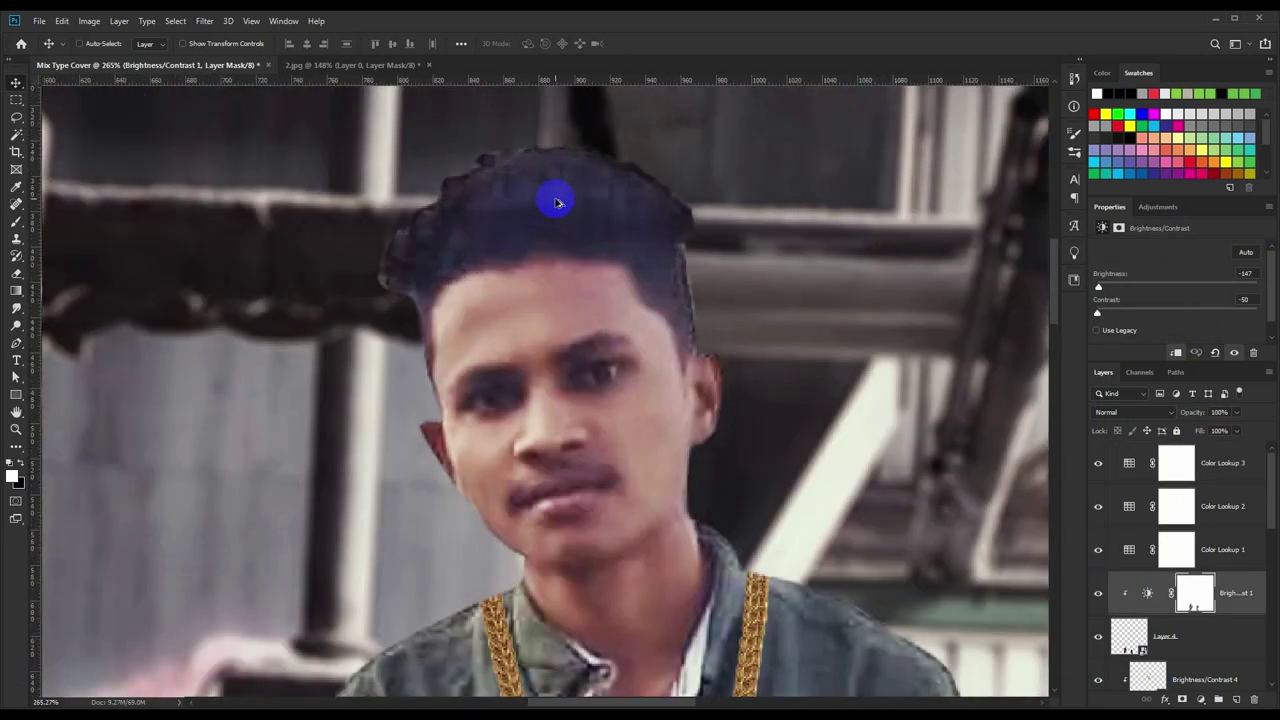
scroll(1088, 492, "down", 3)
scroll(1143, 629, "down", 2)
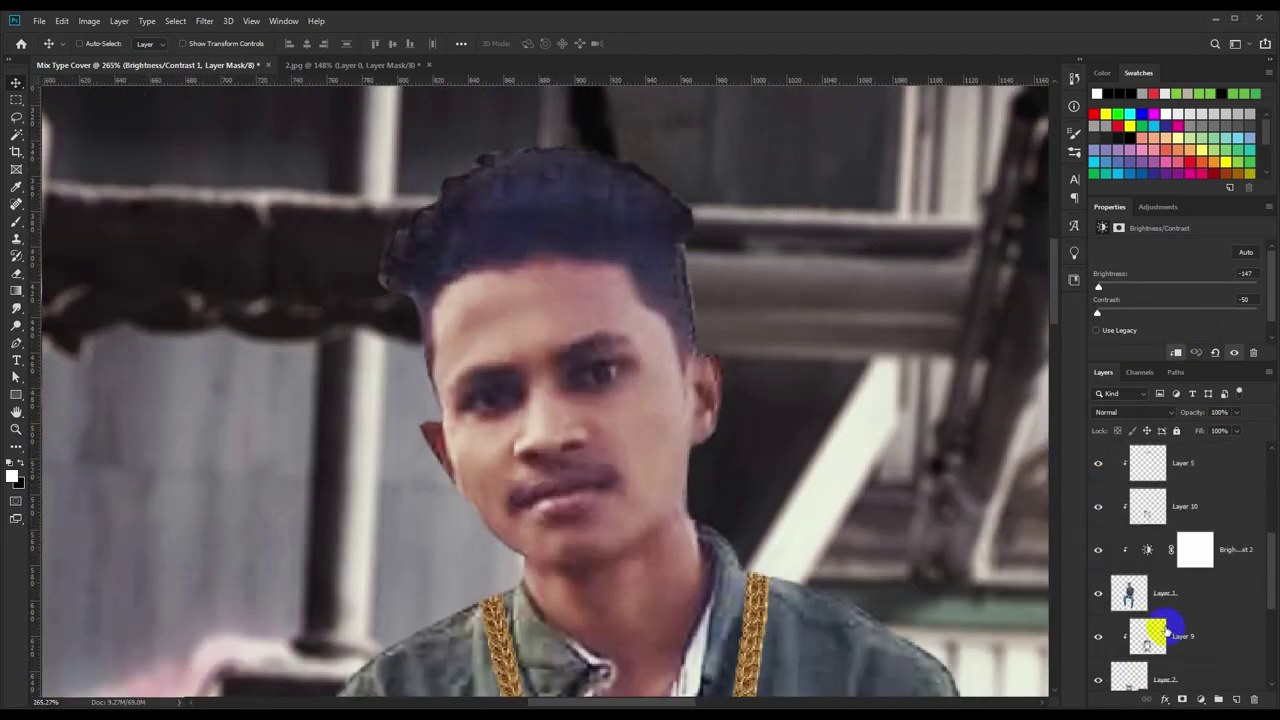
left_click(1130, 594)
left_click(1181, 693)
Check the brush presets, return to the Move tool, and select the Brightness/Contrast 3 layer.
key("b")
right_click(734, 334)
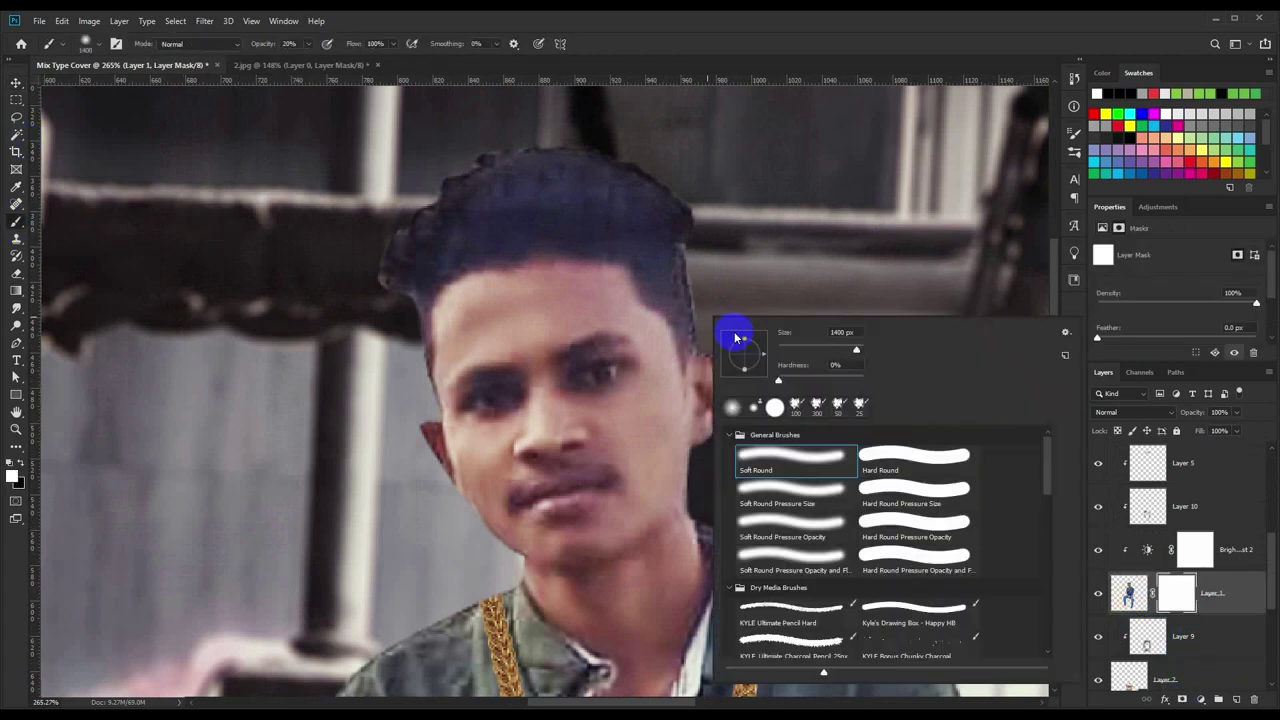
left_click(10, 464)
scroll(690, 246, "down", 2)
scroll(429, 194, "down", 7)
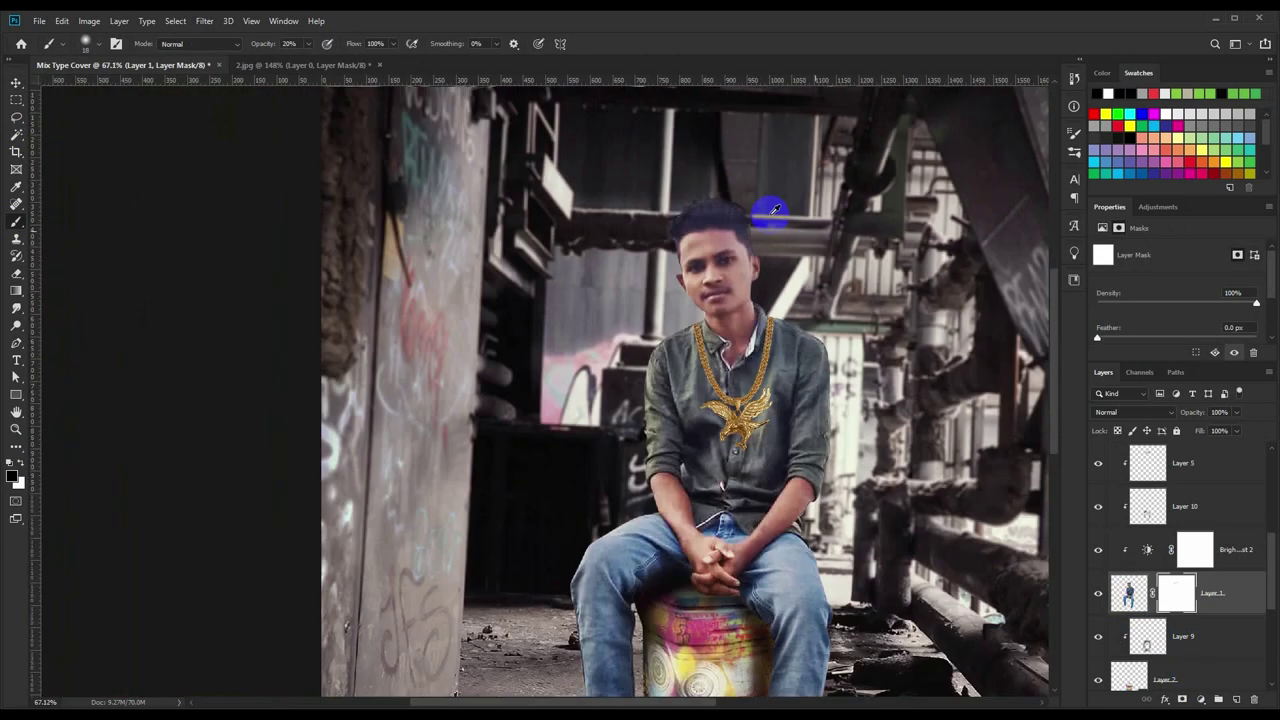
key("v")
scroll(572, 455, "down", 1)
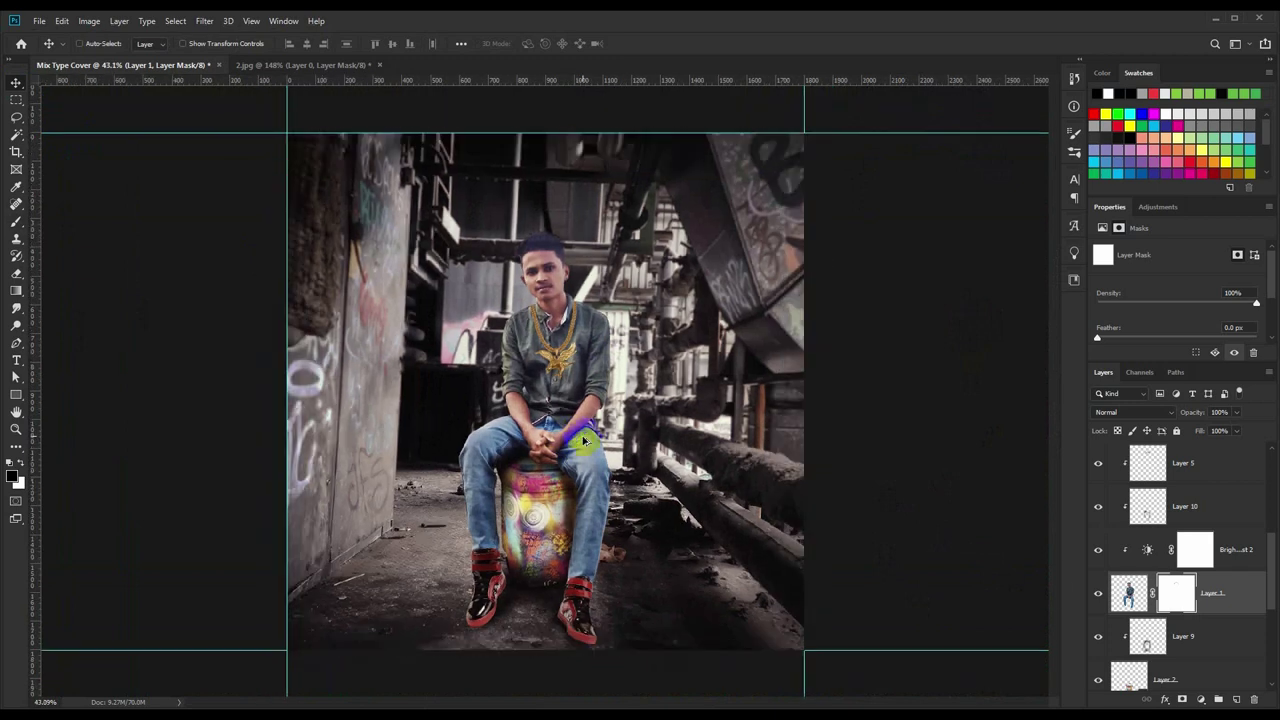
scroll(1195, 615, "down", 5)
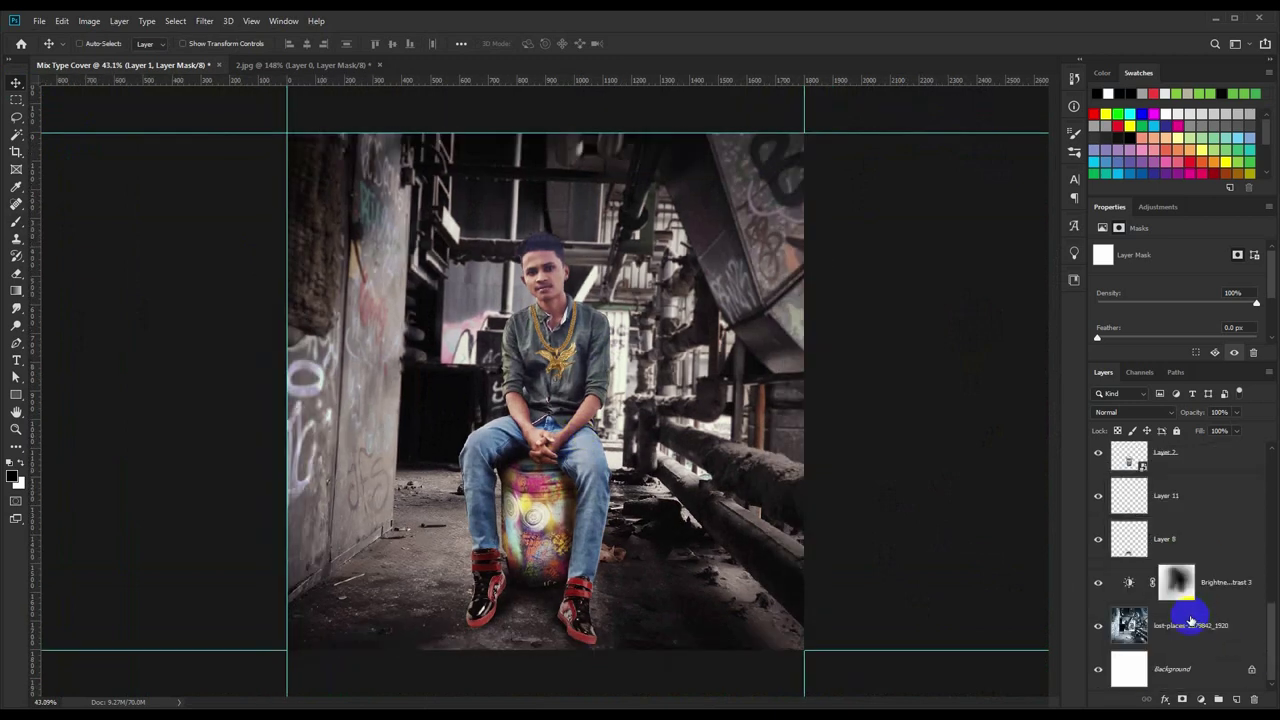
left_click(1210, 585)
Set up the Brush tool with a 155 px pastel brush at 100% flow.
left_click(16, 396)
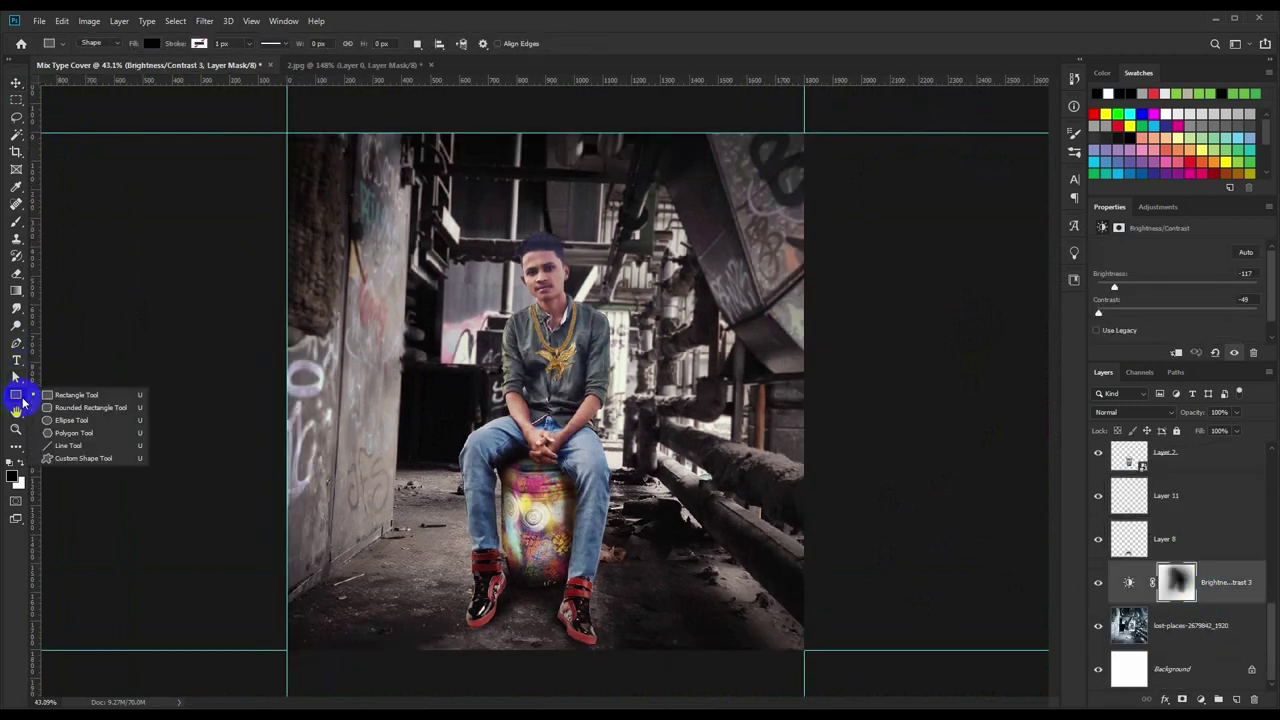
left_click(76, 396)
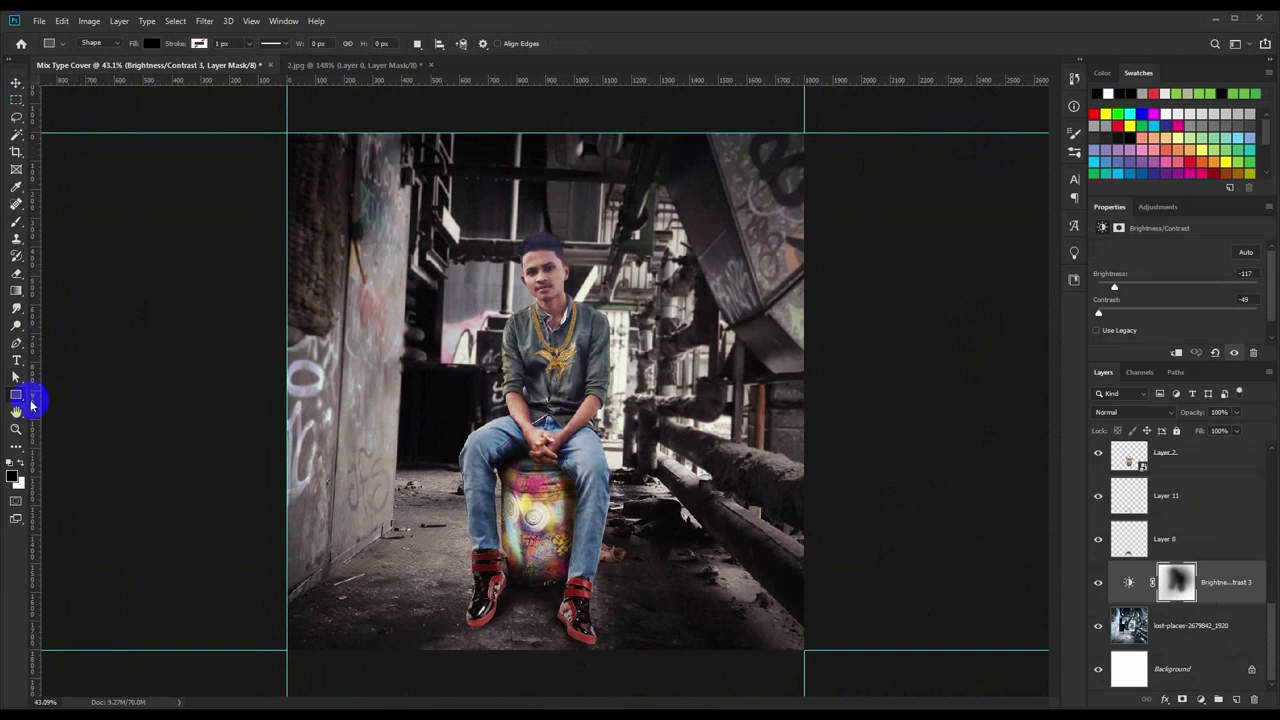
left_click(16, 222)
left_click(13, 476)
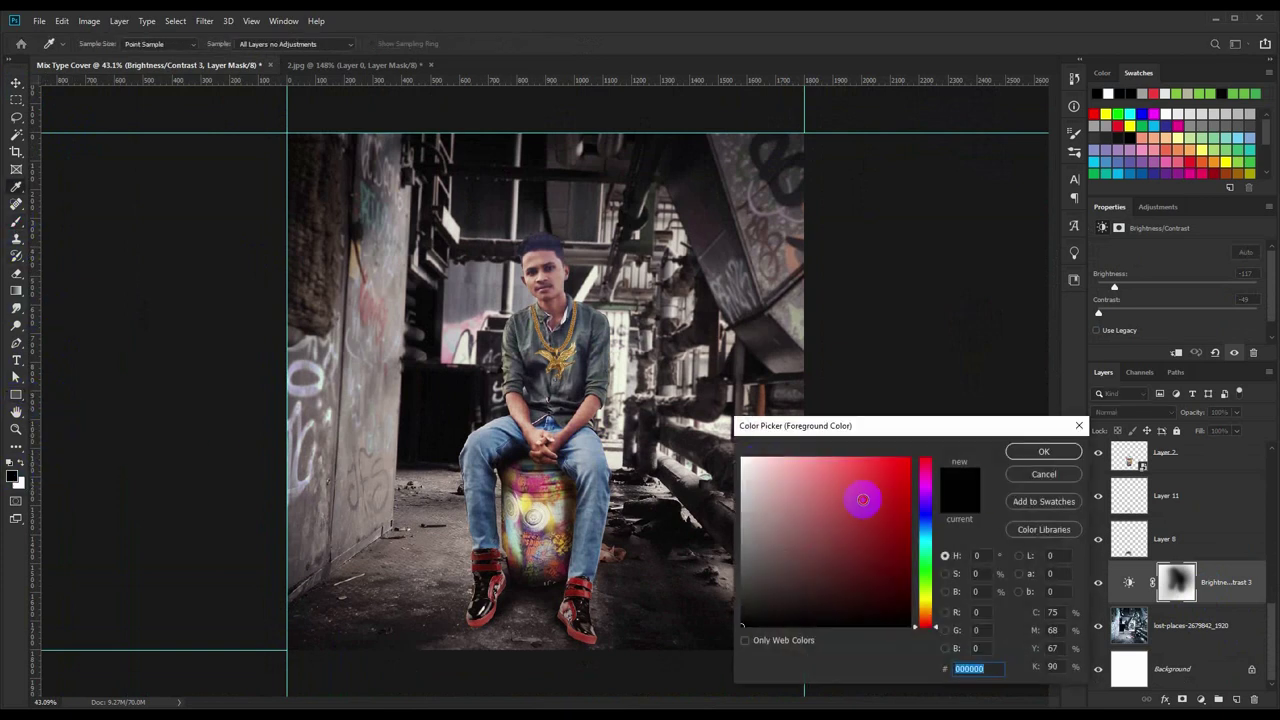
left_click(1040, 452)
right_click(438, 277)
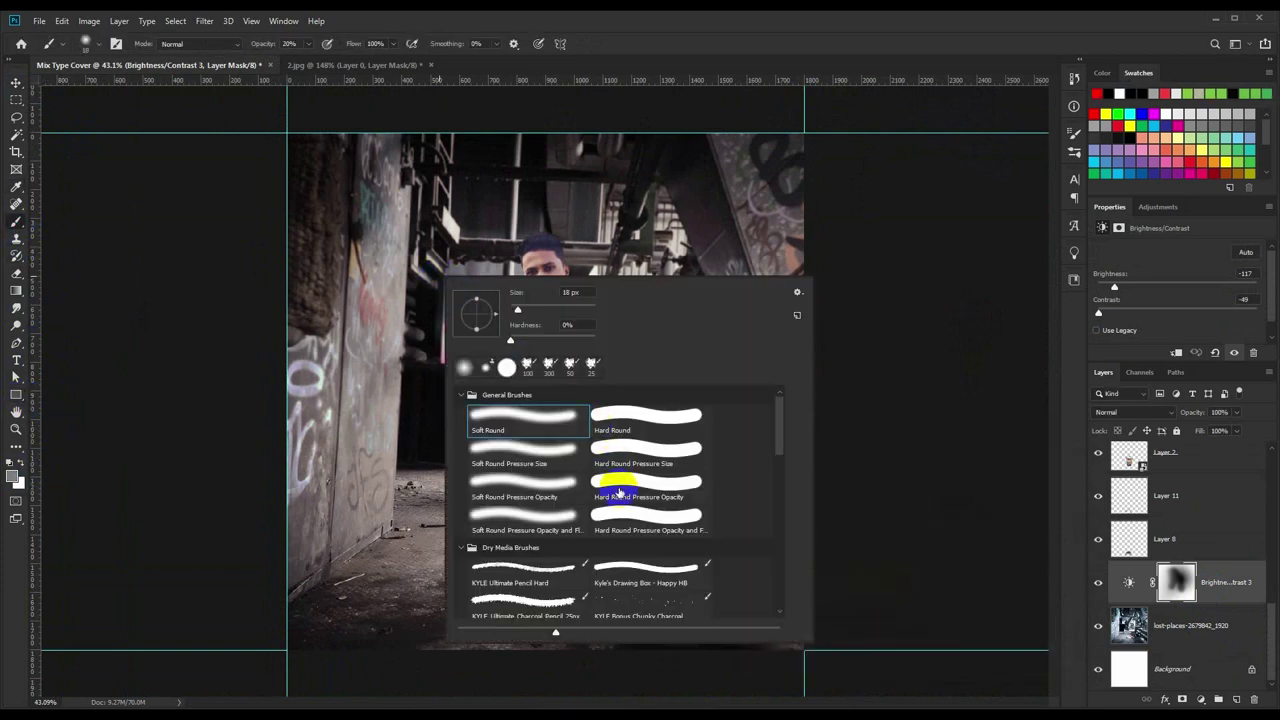
scroll(618, 500, "down", 2)
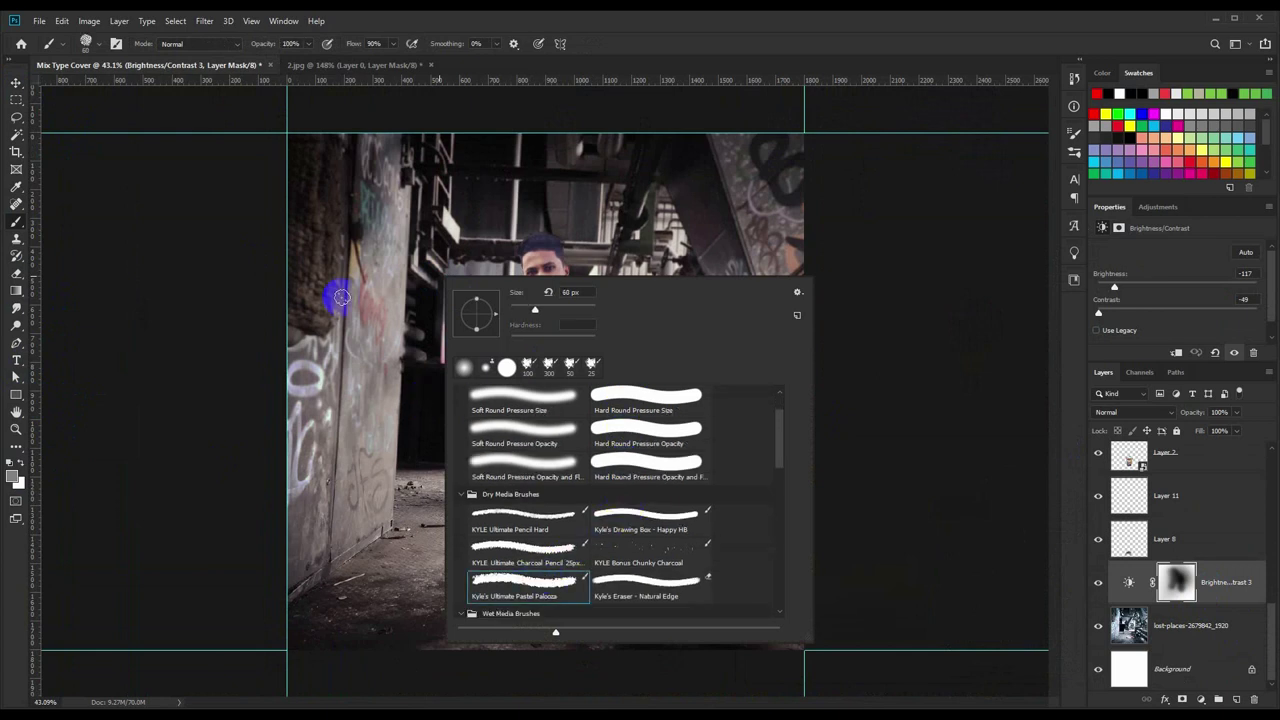
left_click_drag(553, 316, 564, 310)
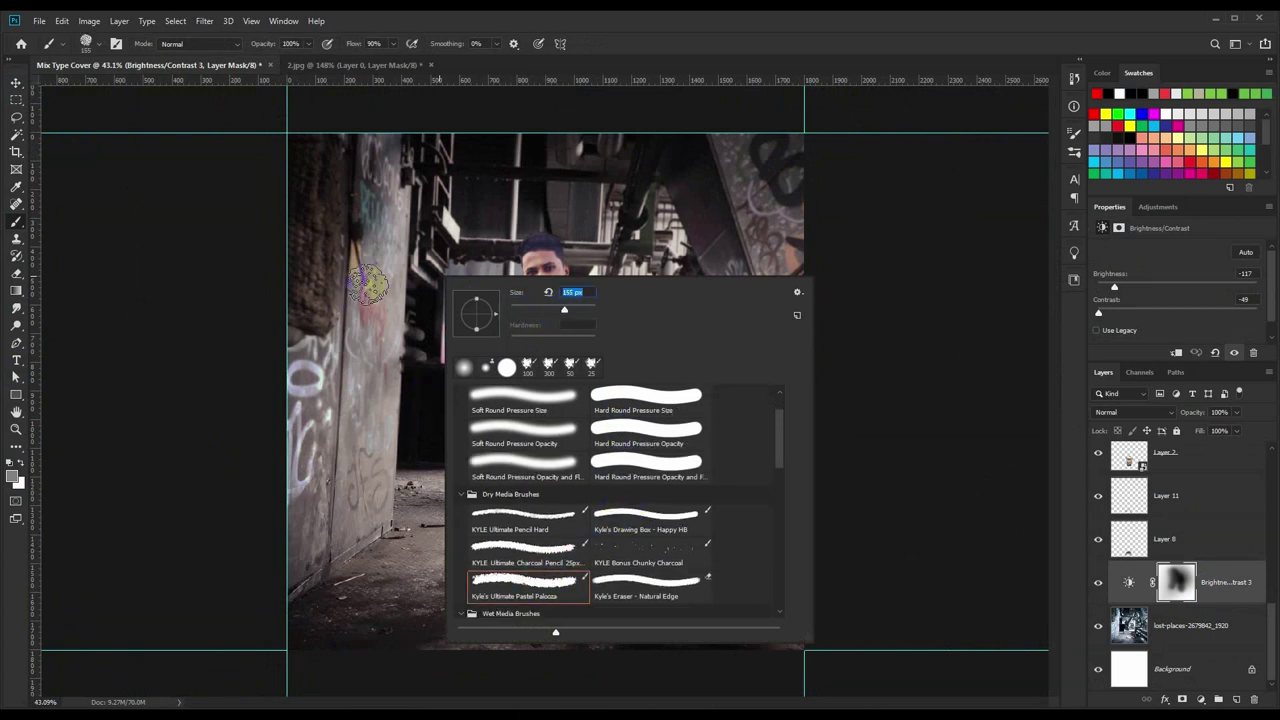
left_click(367, 285)
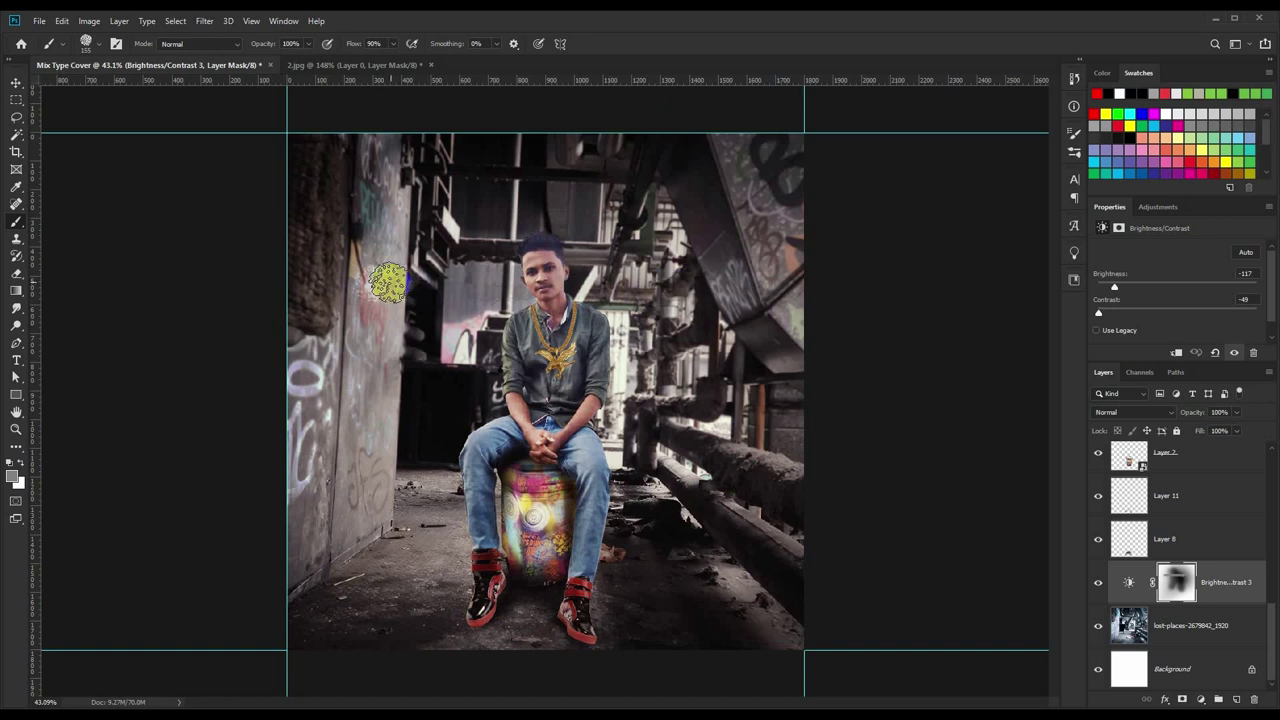
left_click_drag(358, 44, 567, 48)
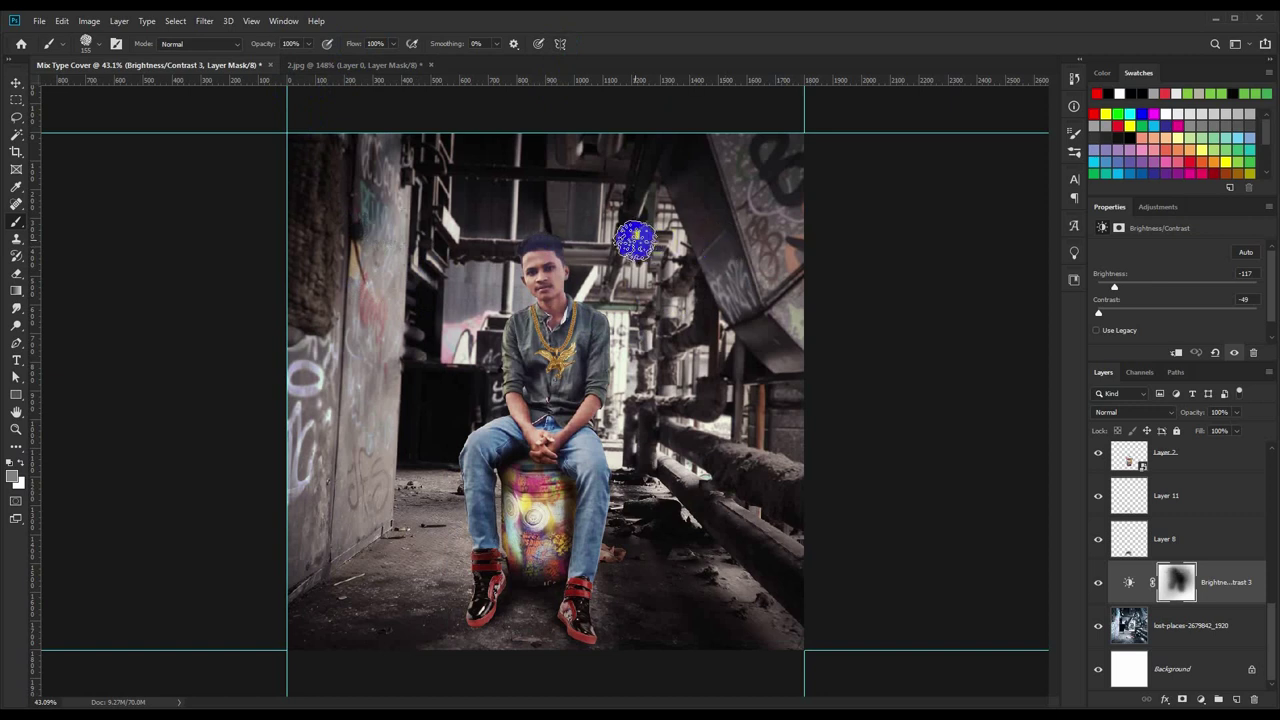
Add a new empty layer and set the foreground colour to pure red (#ff0000).
left_click(1228, 700)
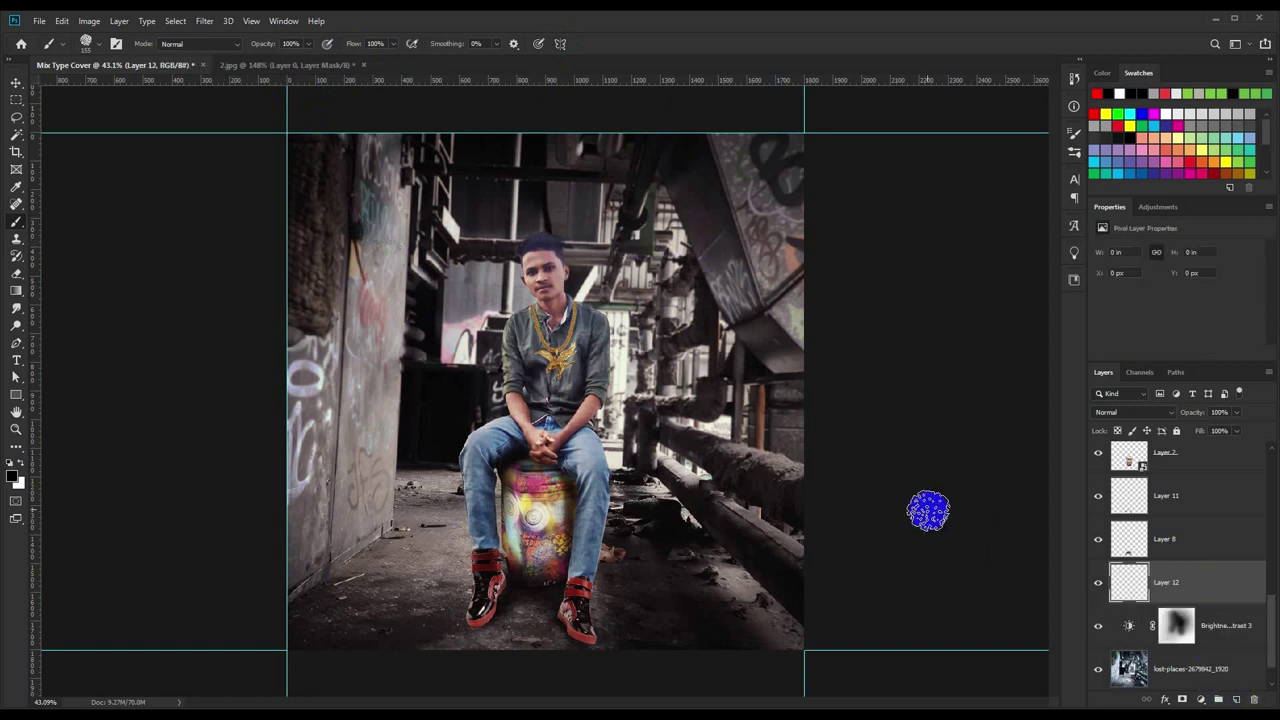
left_click_drag(345, 270, 815, 308)
key("ctrl+z")
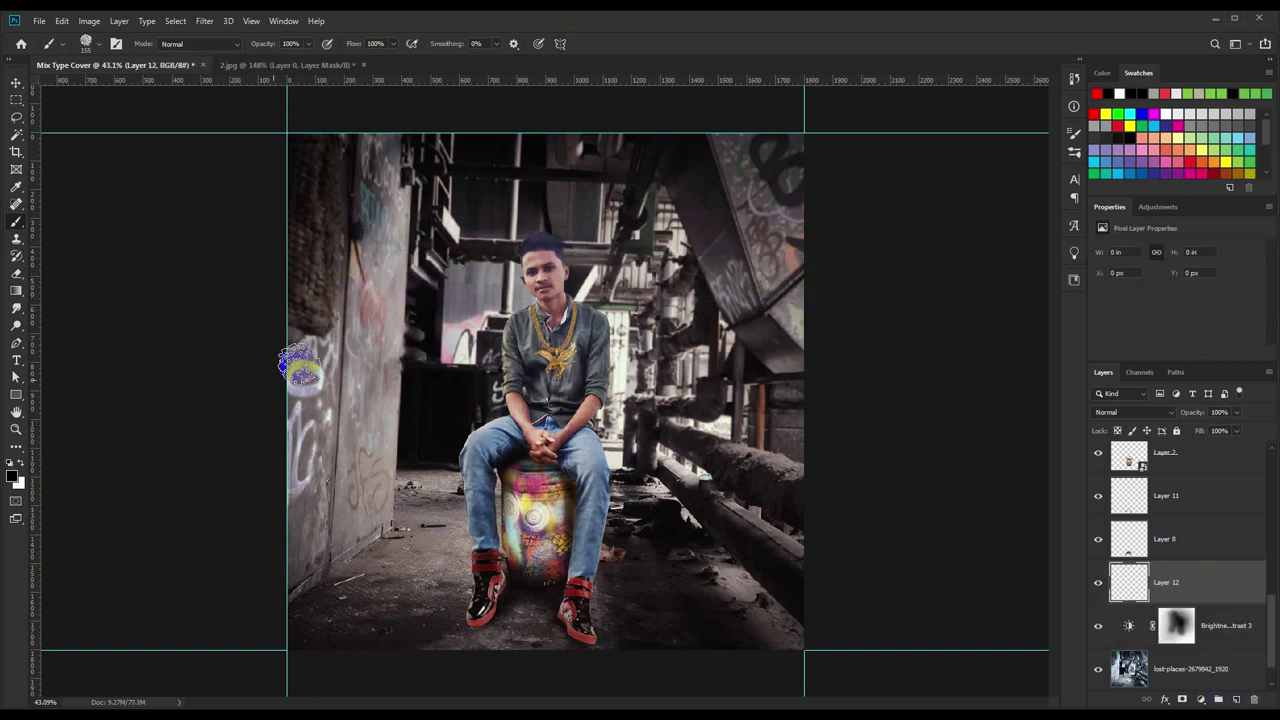
left_click(15, 478)
left_click(908, 461)
left_click_drag(925, 526, 925, 458)
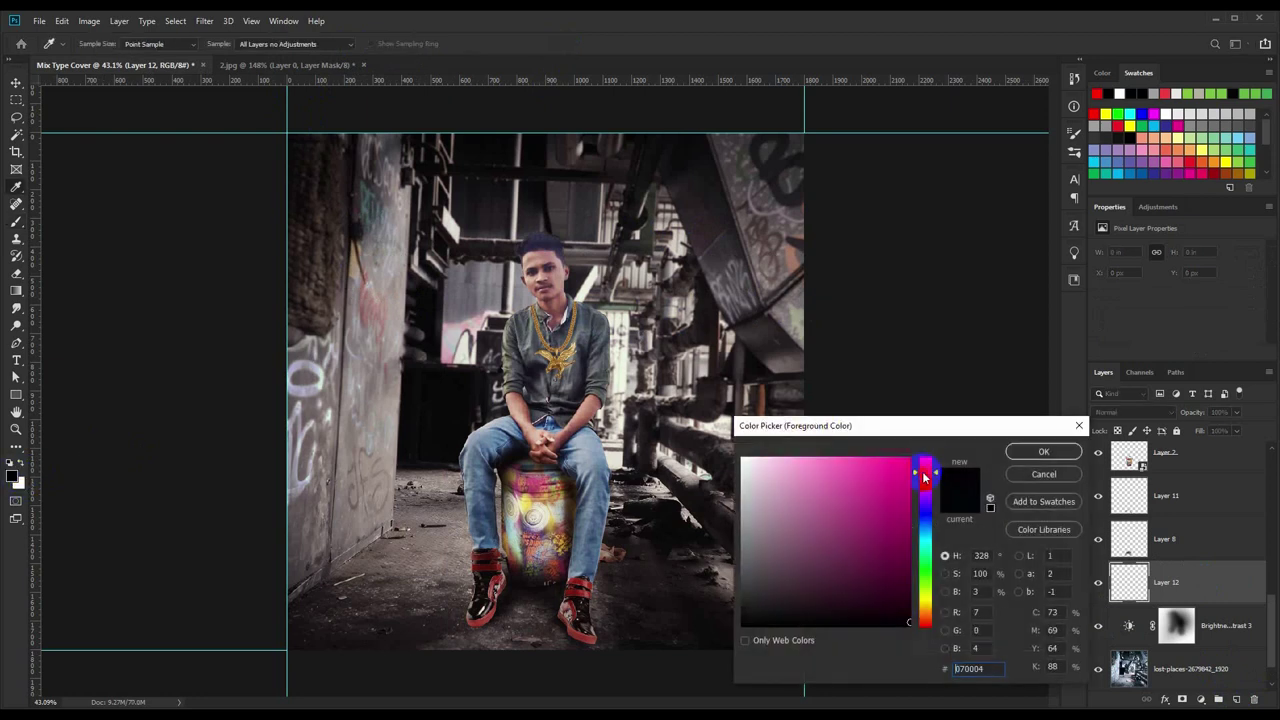
left_click(1040, 452)
Paint a broad red stroke across the canvas behind the subject's chest.
key("b")
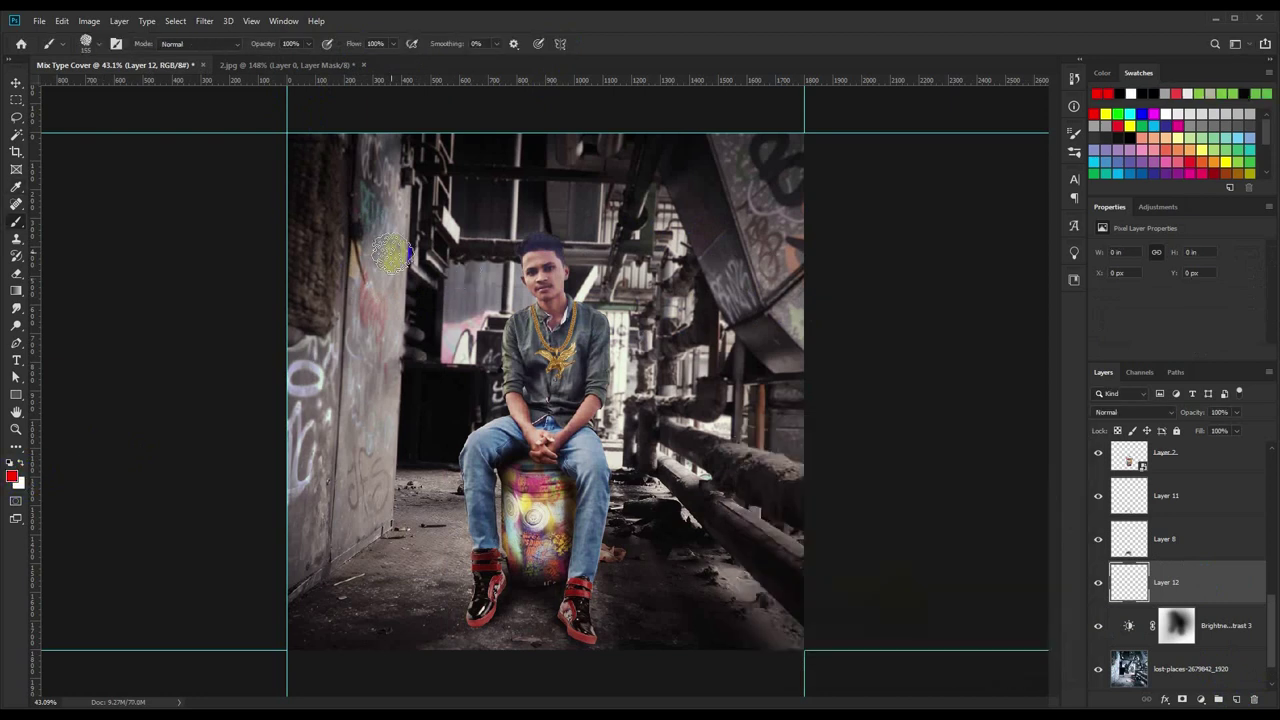
left_click_drag(385, 252, 720, 257)
key("ctrl+z")
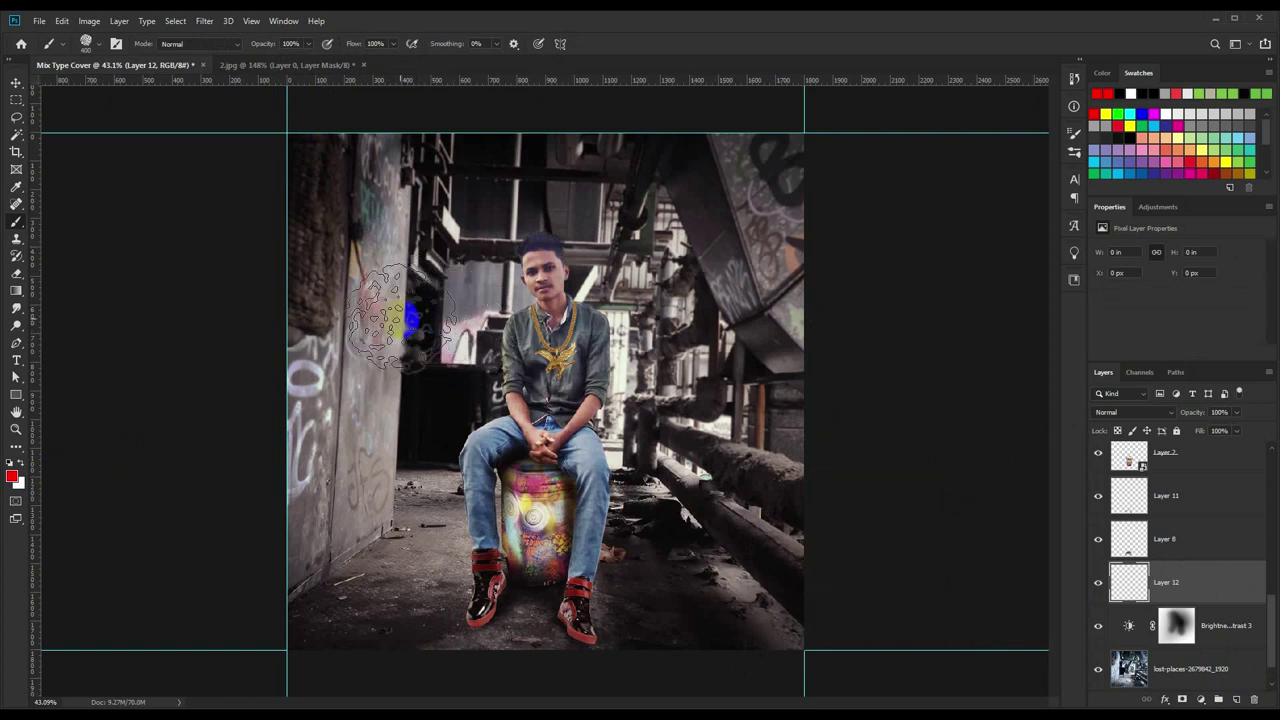
left_click_drag(402, 318, 790, 320)
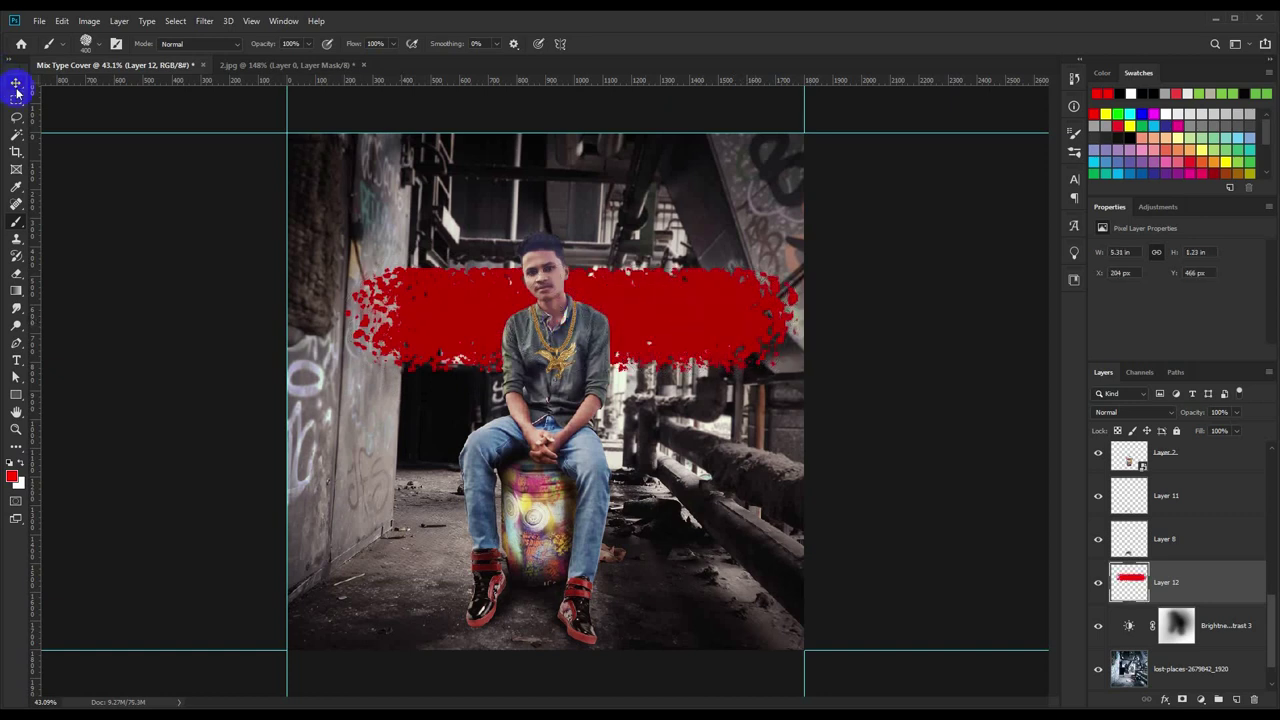
Nudge the red stroke left and tilt it about 20° diagonally, then try its blend modes.
left_click(16, 84)
left_click_drag(677, 337, 651, 346)
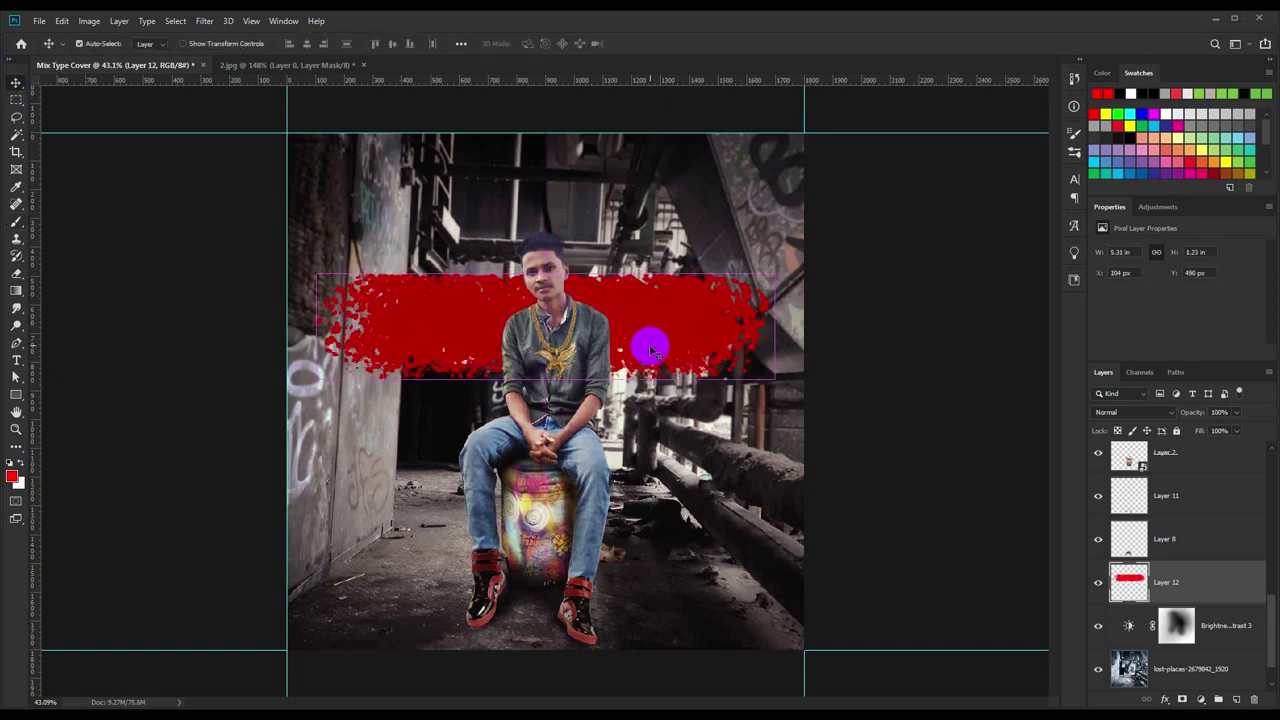
key("ctrl+t")
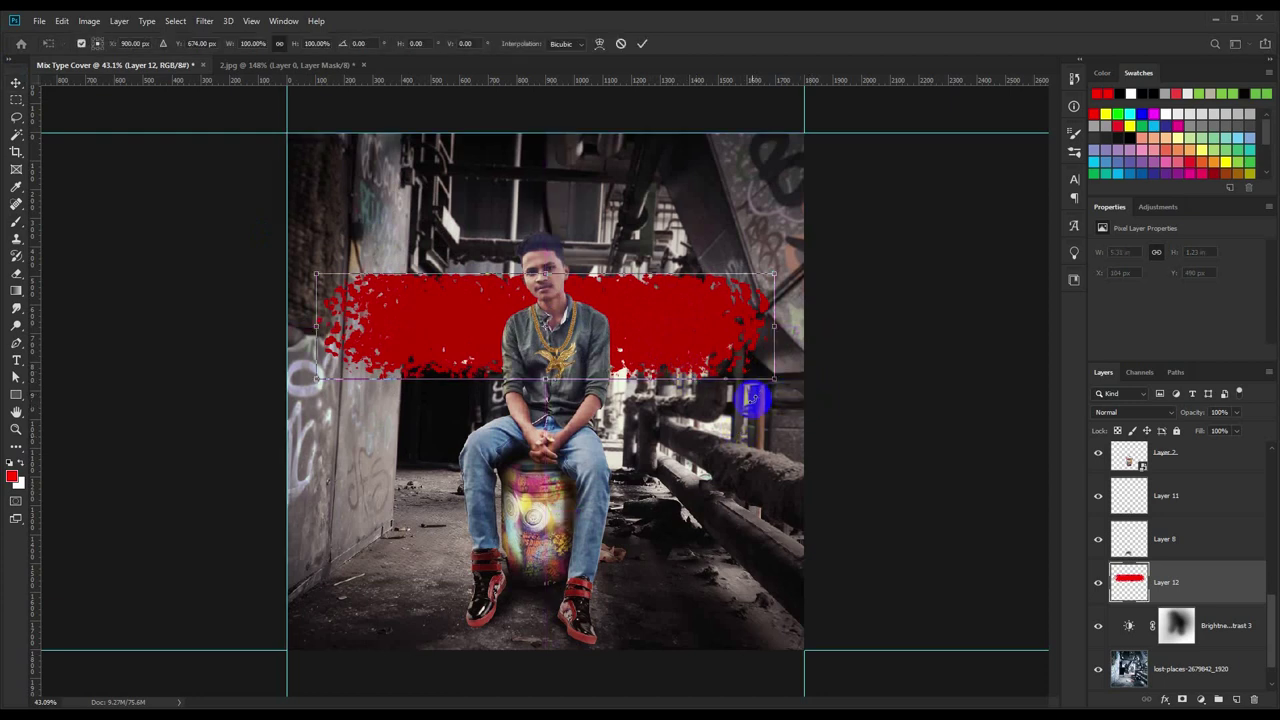
mouse_move(766, 394)
left_mouse_down()
mouse_move(700, 330)
mouse_move(783, 318)
mouse_move(766, 251)
mouse_move(706, 266)
left_mouse_up()
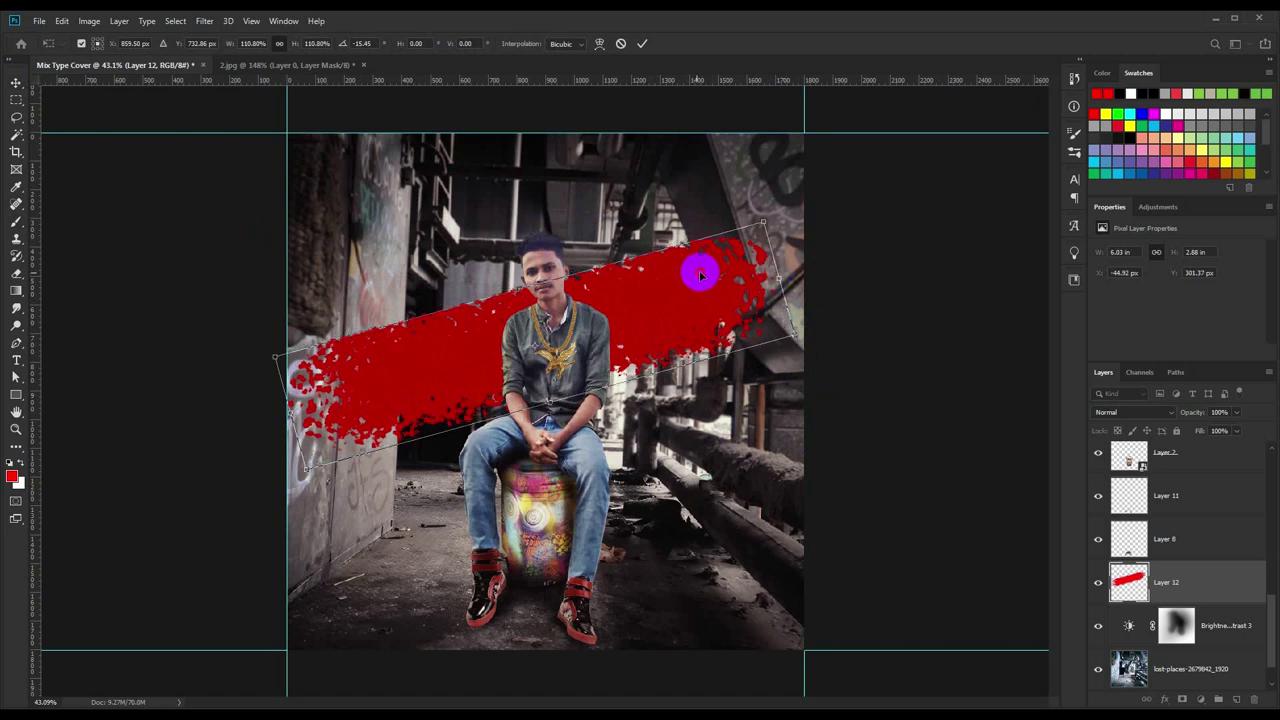
left_click(644, 46)
left_click(1130, 412)
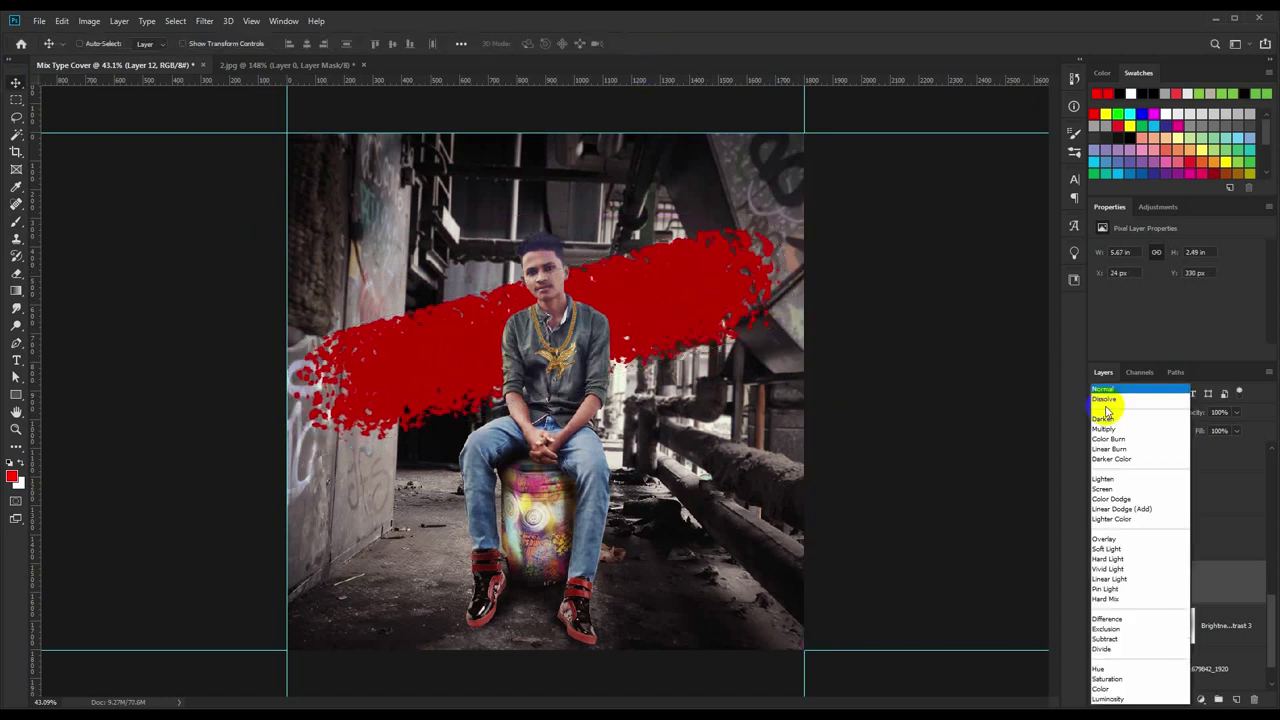
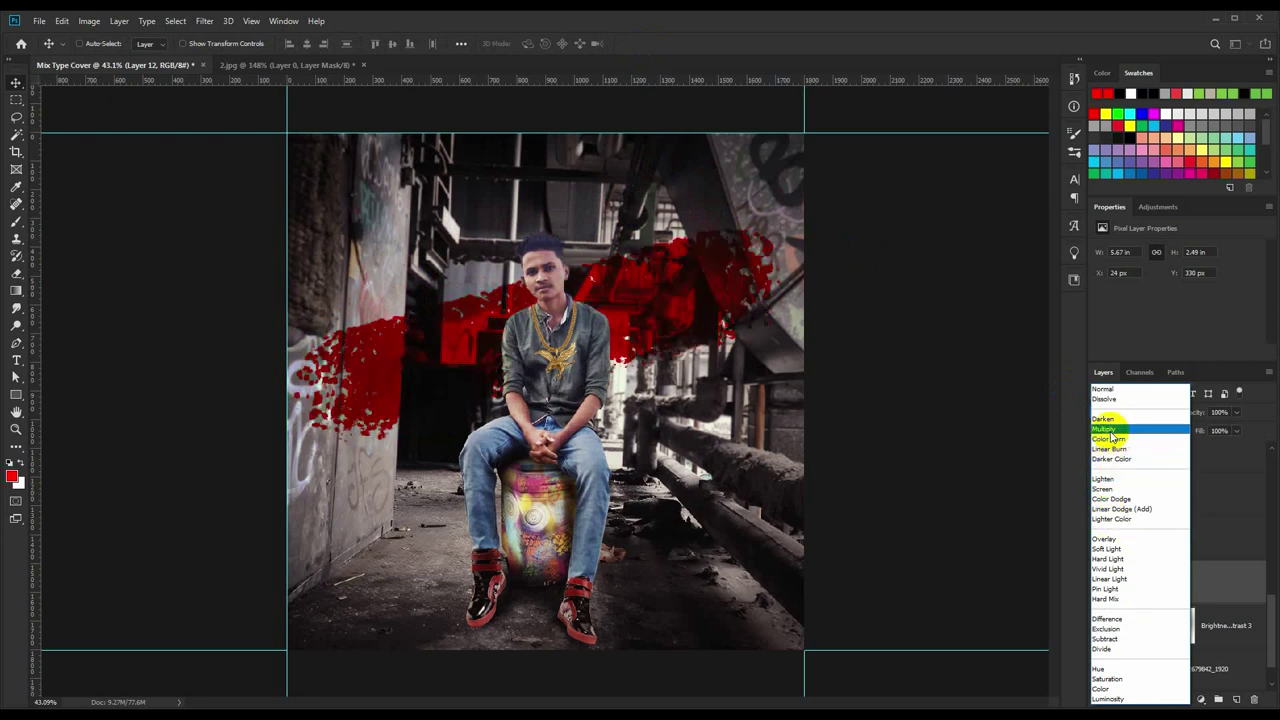
Set the red splash layer to Multiply, place it under the colour lookups, and reposition it.
left_click(1108, 429)
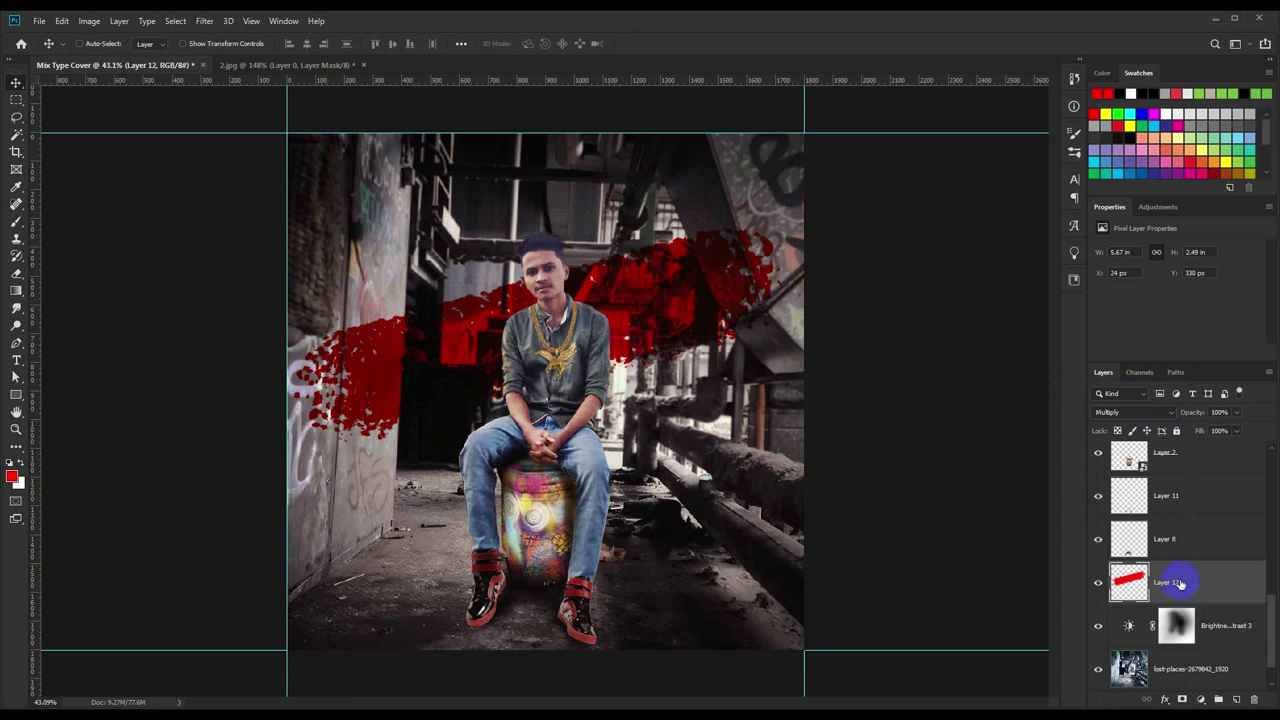
left_click_drag(1180, 583, 1181, 497)
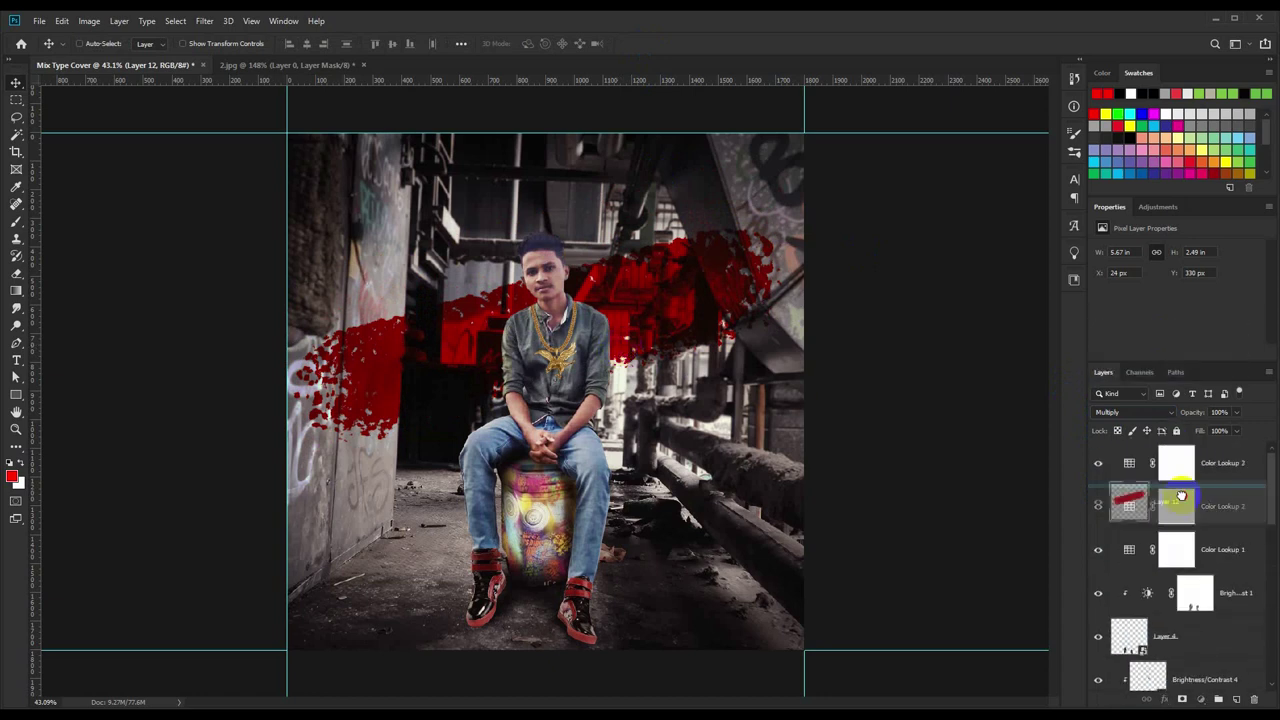
left_click_drag(1181, 497, 1187, 580)
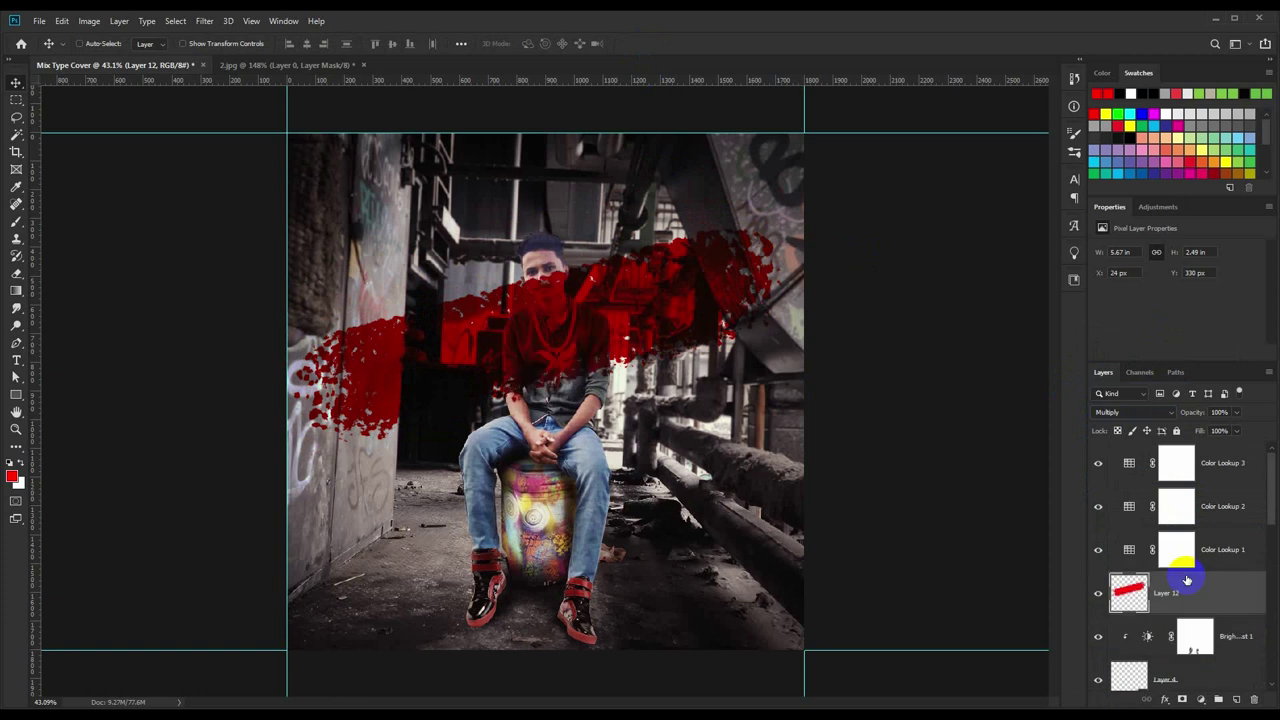
mouse_move(646, 334)
left_mouse_down()
mouse_move(646, 511)
mouse_move(468, 171)
mouse_move(620, 228)
left_mouse_up()
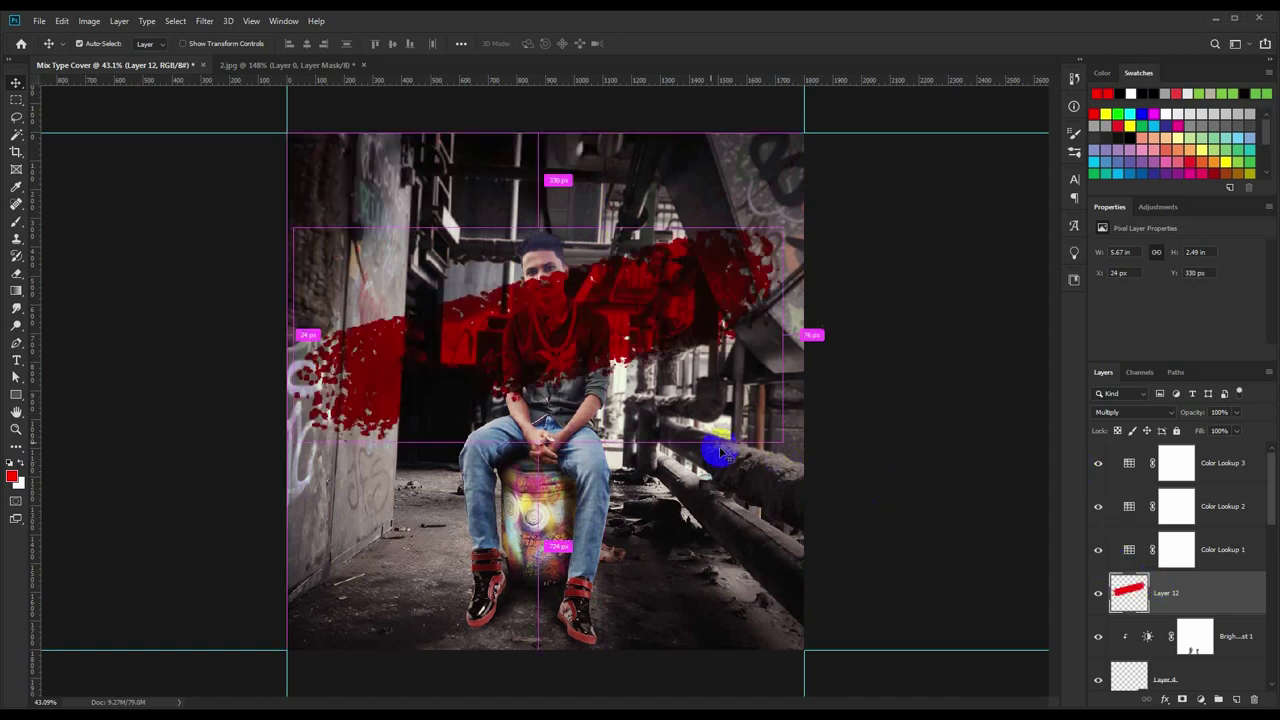
Add smaller resized copies of the red splash behind the man, then zoom to check.
mouse_move(686, 430)
left_mouse_down()
mouse_move(664, 350)
mouse_move(675, 343)
left_mouse_up()
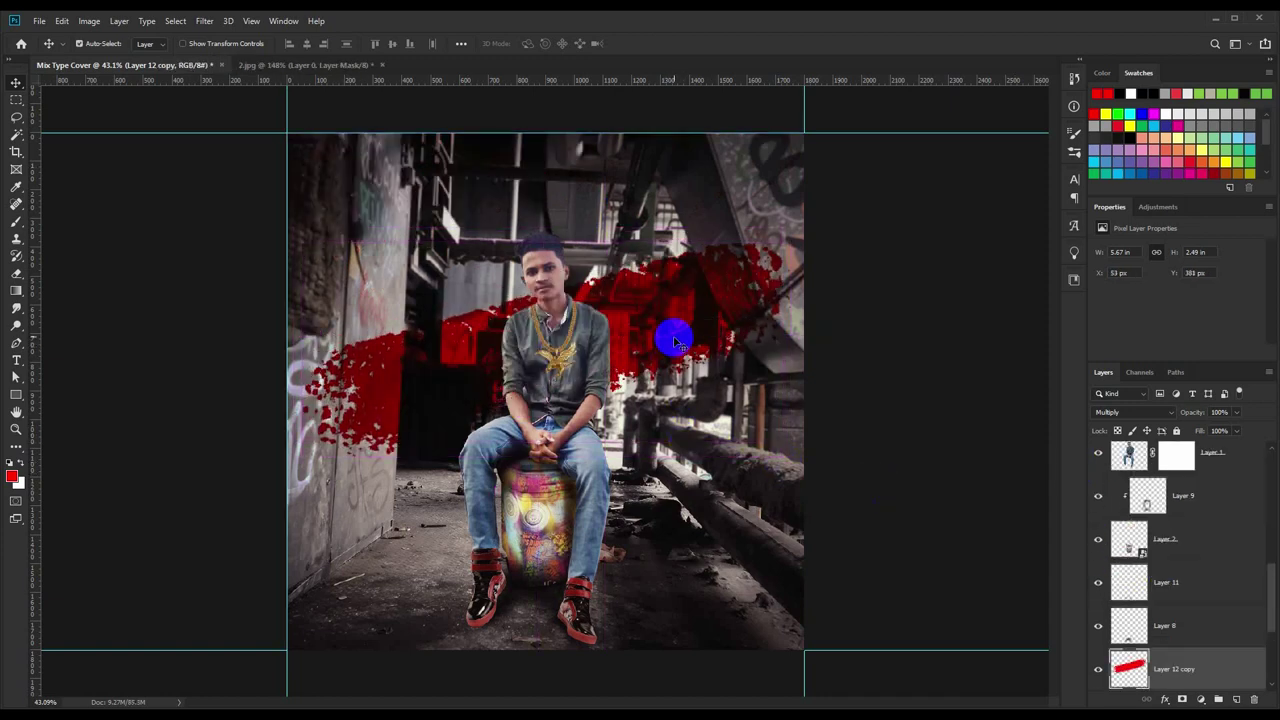
key("ctrl+t")
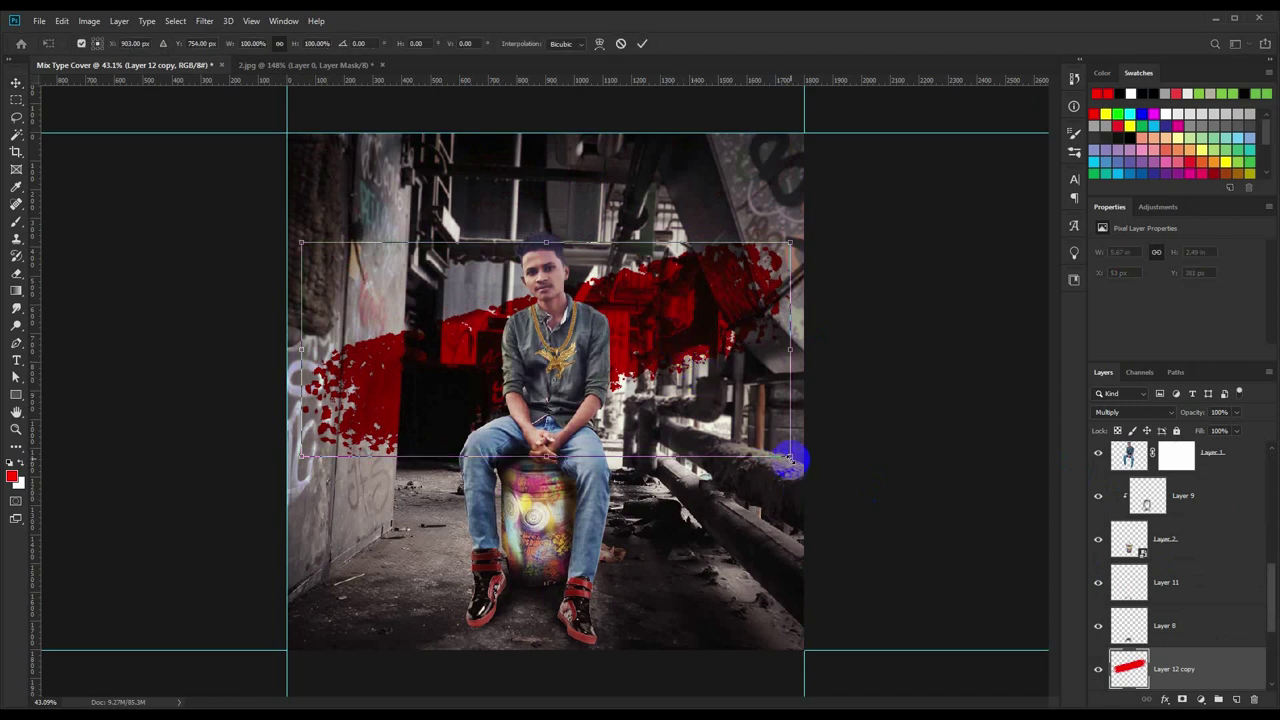
mouse_move(790, 456)
left_mouse_down()
mouse_move(640, 250)
mouse_move(605, 375)
left_mouse_up()
key("Return")
key("ctrl+minus")
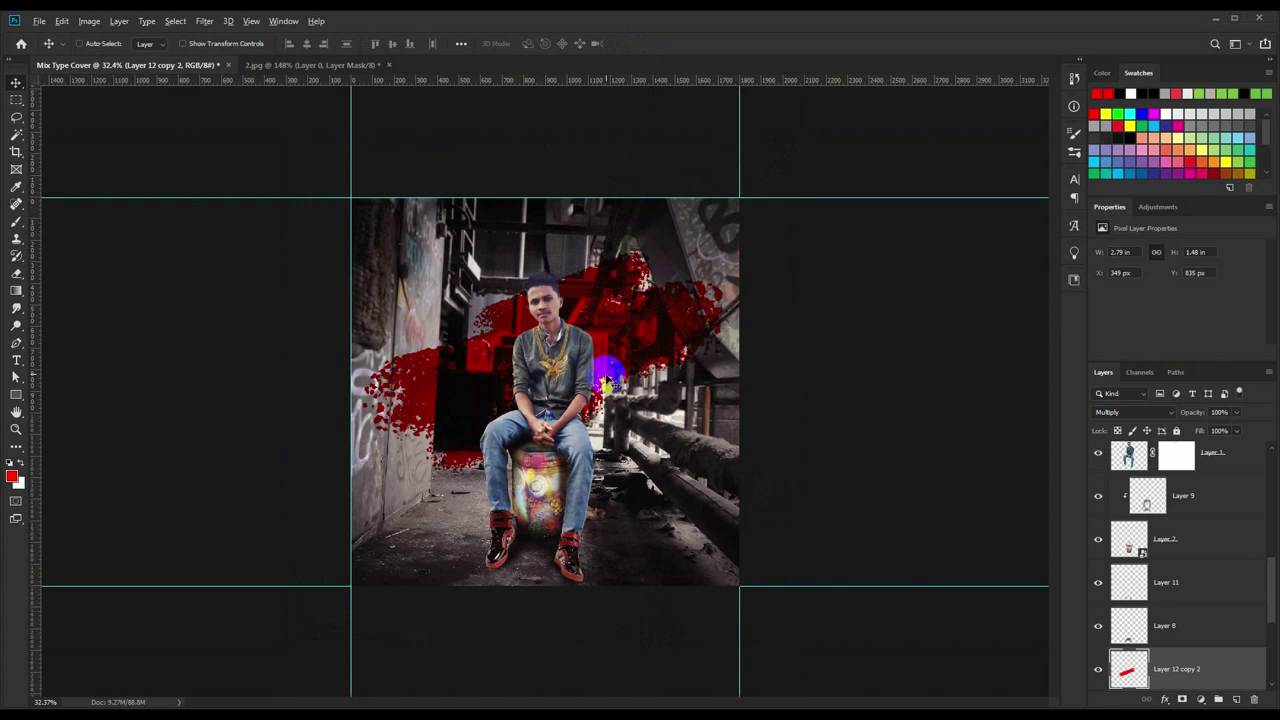
key("ctrl+plus")
scroll(1213, 618, "up", 5)
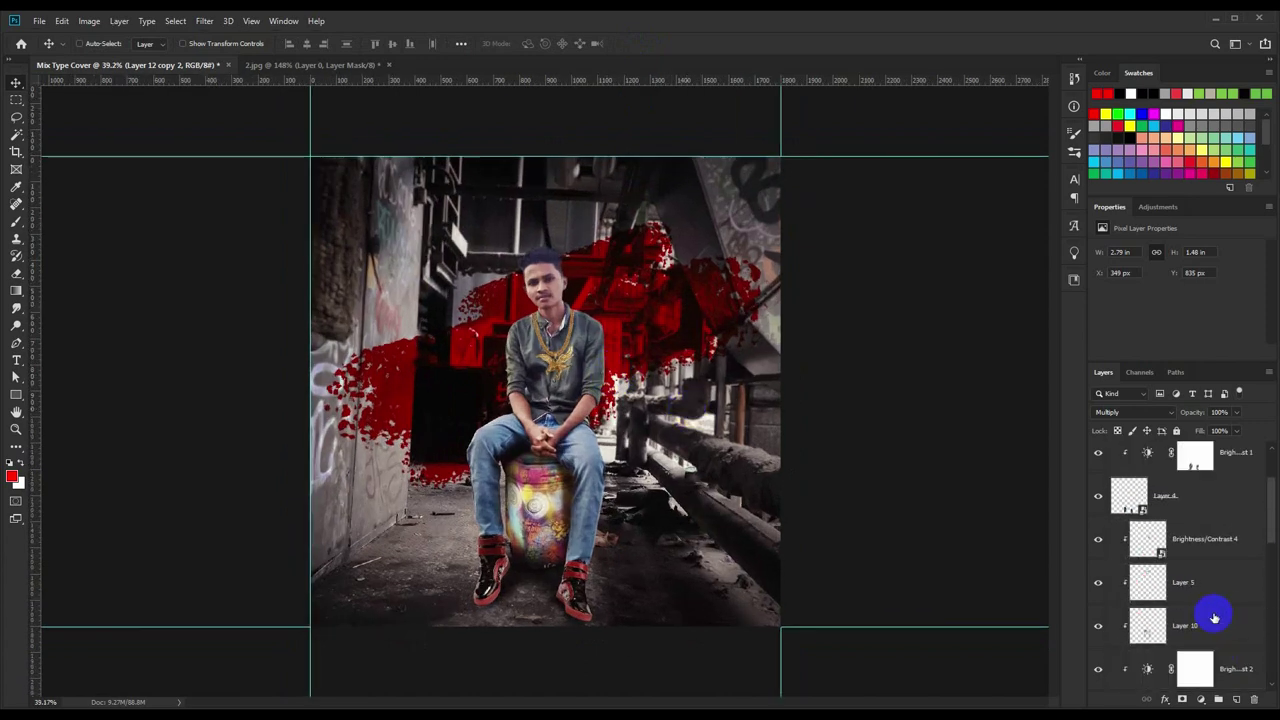
Add a Brightness/Contrast adjustment above the top colour lookup with Brightness -68.
left_click(1239, 445)
left_click(1202, 699)
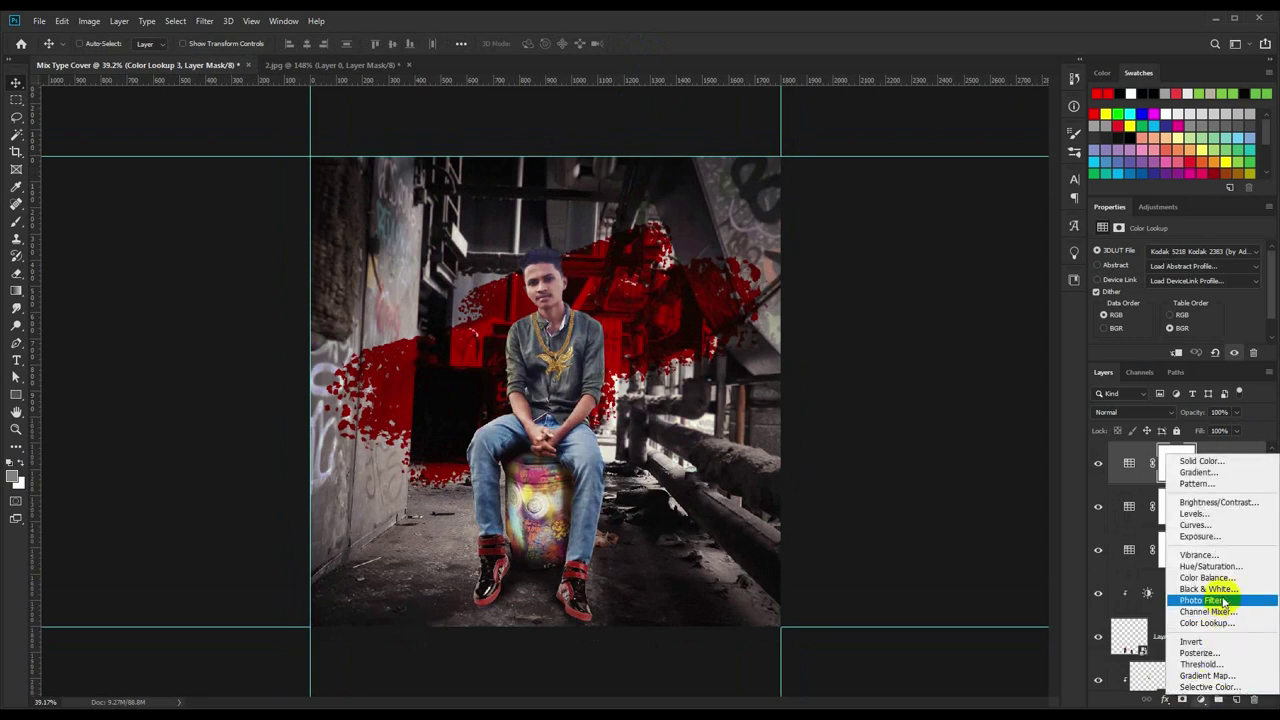
left_click(1214, 502)
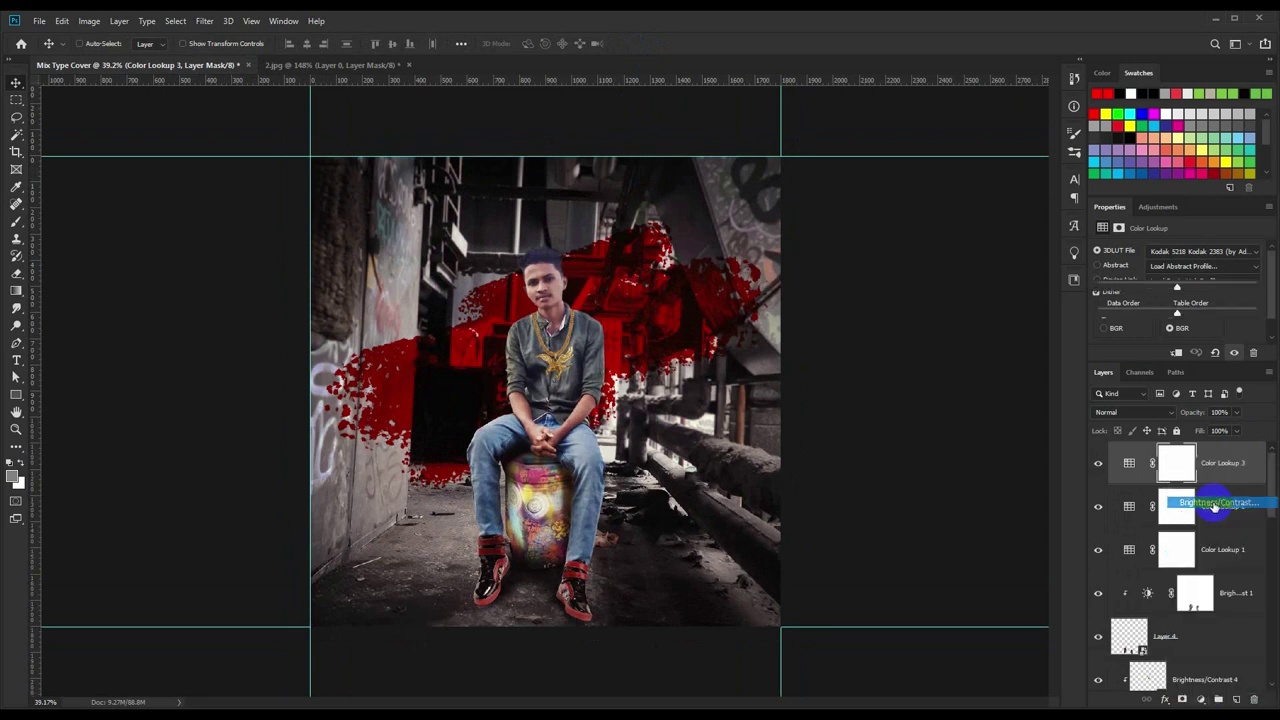
mouse_move(1180, 286)
left_mouse_down()
mouse_move(1140, 288)
mouse_move(1150, 318)
mouse_move(1211, 306)
mouse_move(1151, 320)
left_mouse_up()
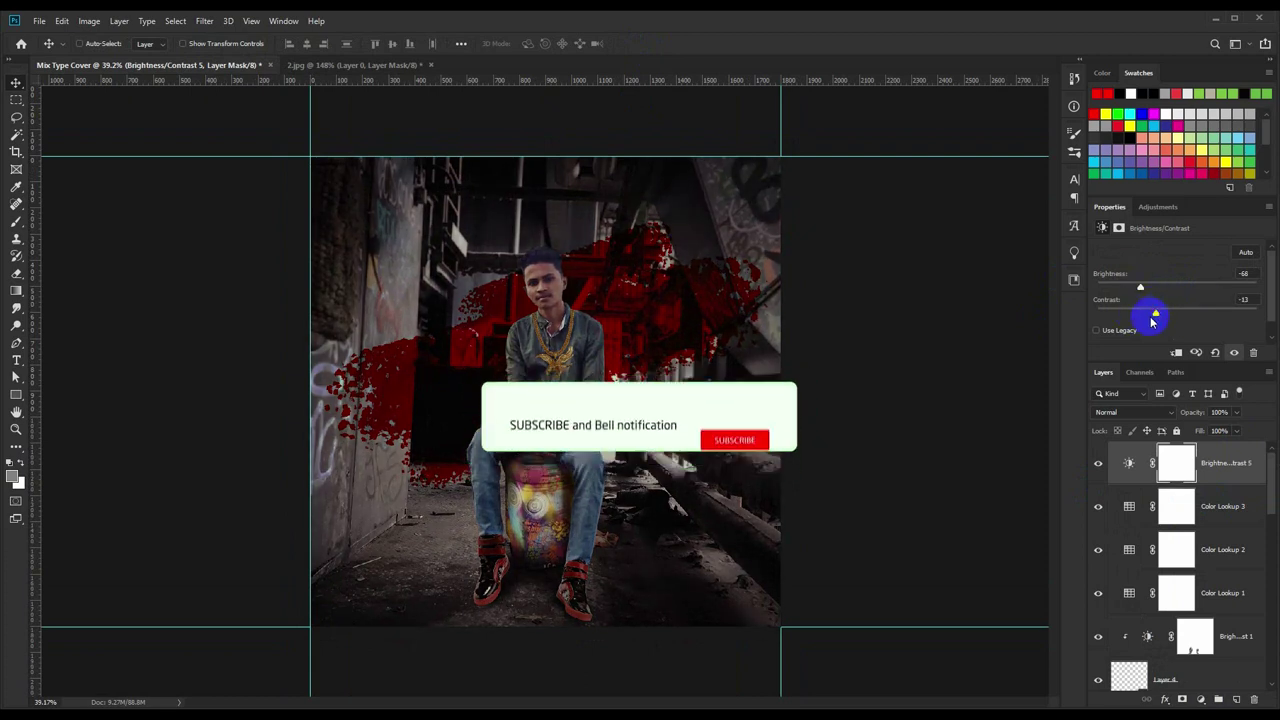
Mask the darkening off the man's face and neck with a soft round brush.
left_click(16, 220)
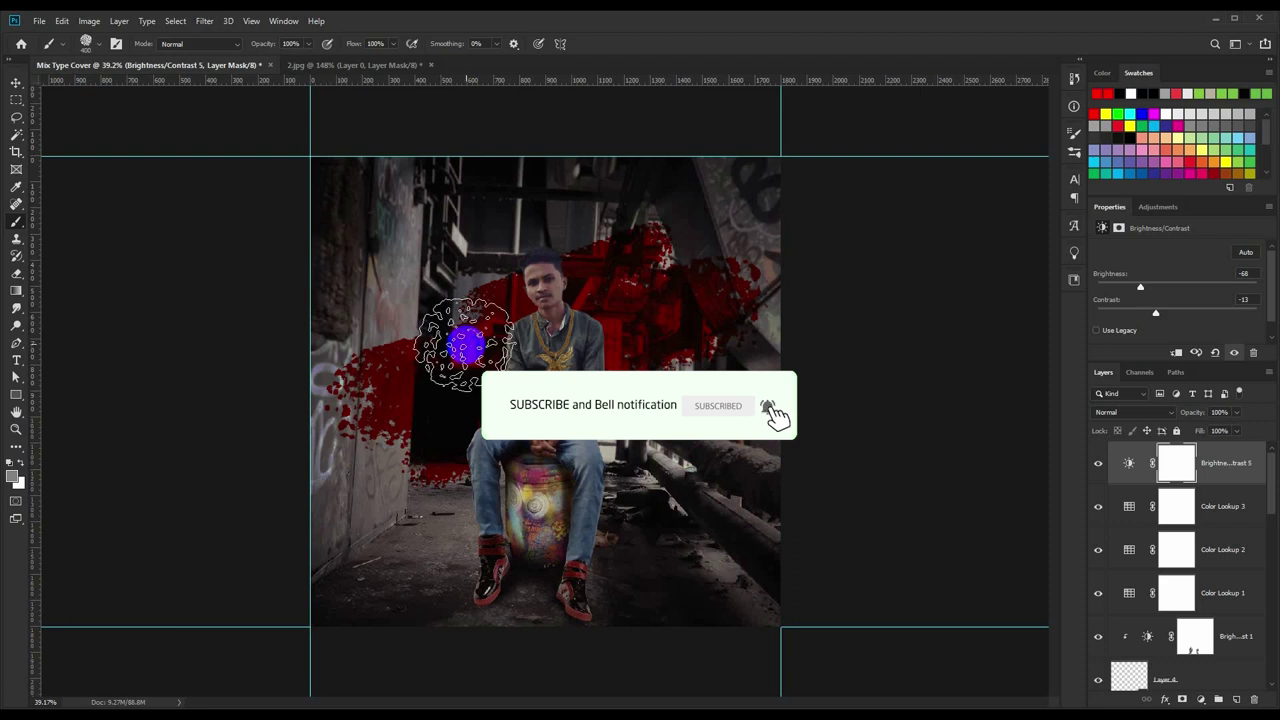
right_click(593, 347)
left_click(690, 496)
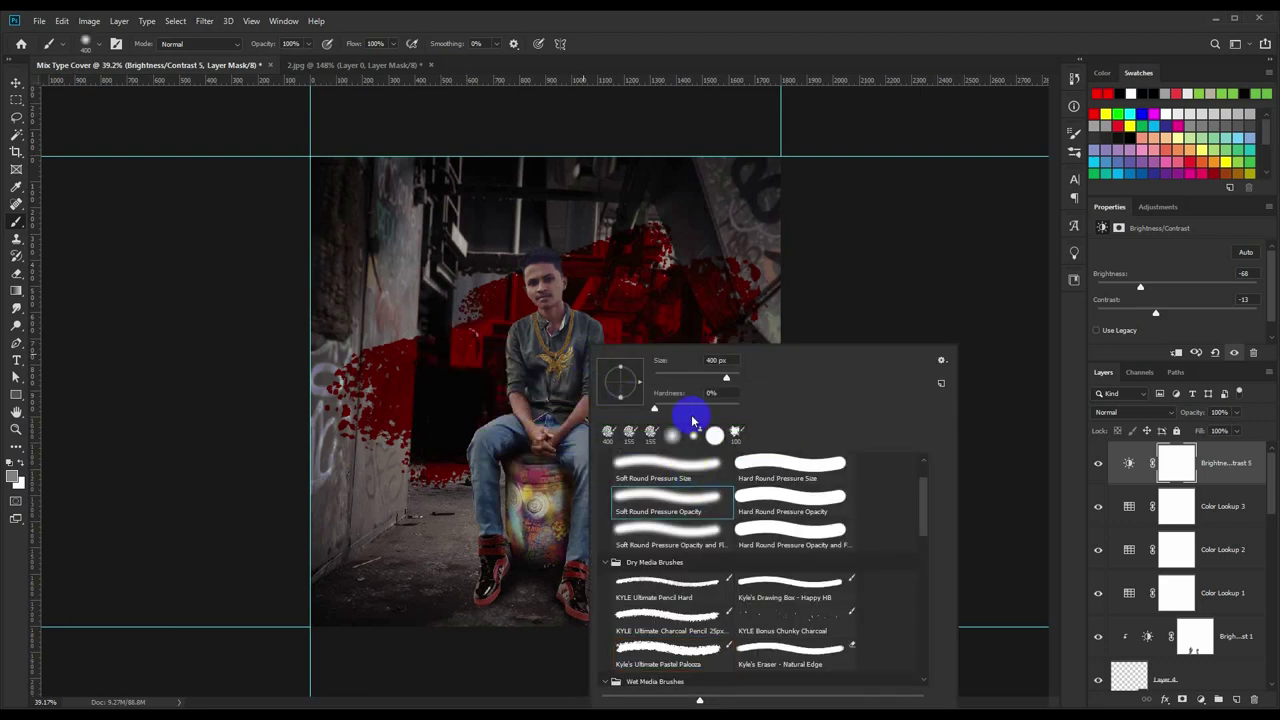
left_click_drag(726, 377, 614, 357)
left_click(446, 257)
left_click_drag(523, 277, 555, 320)
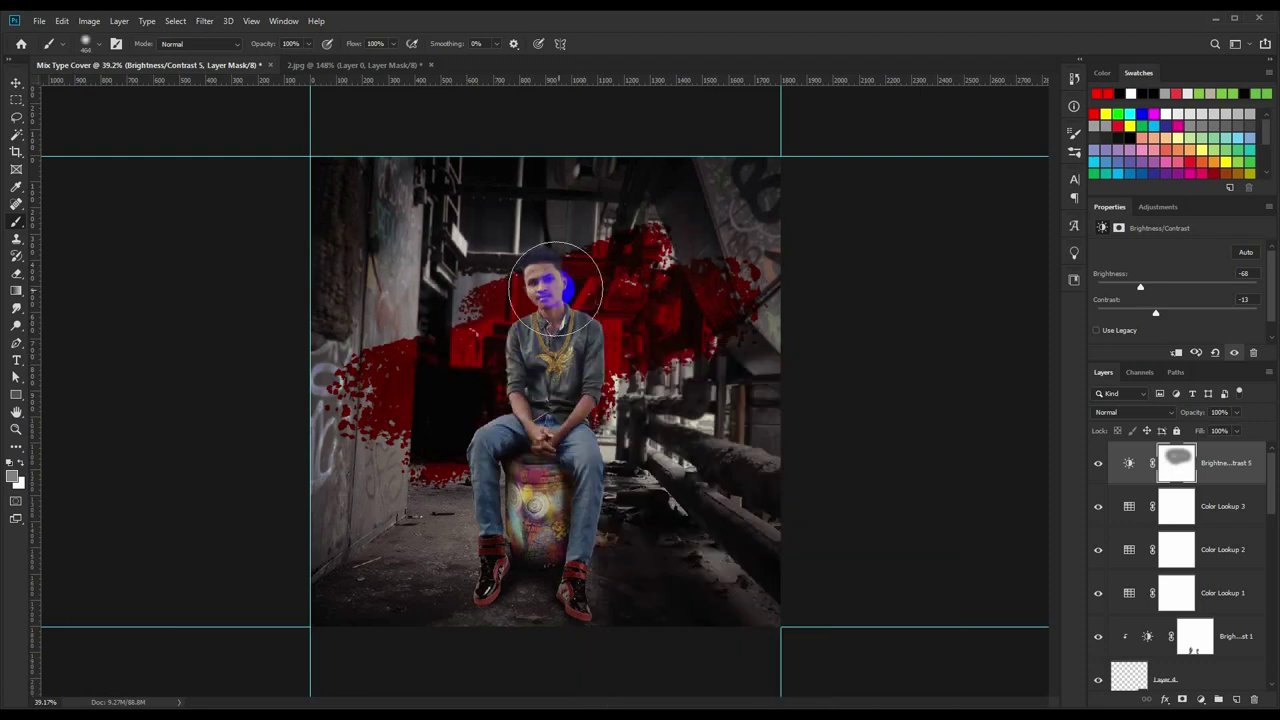
Mask the torso, barrel and image centre with a larger black brush.
key("bracketright")
key("bracketright")
key("bracketright")
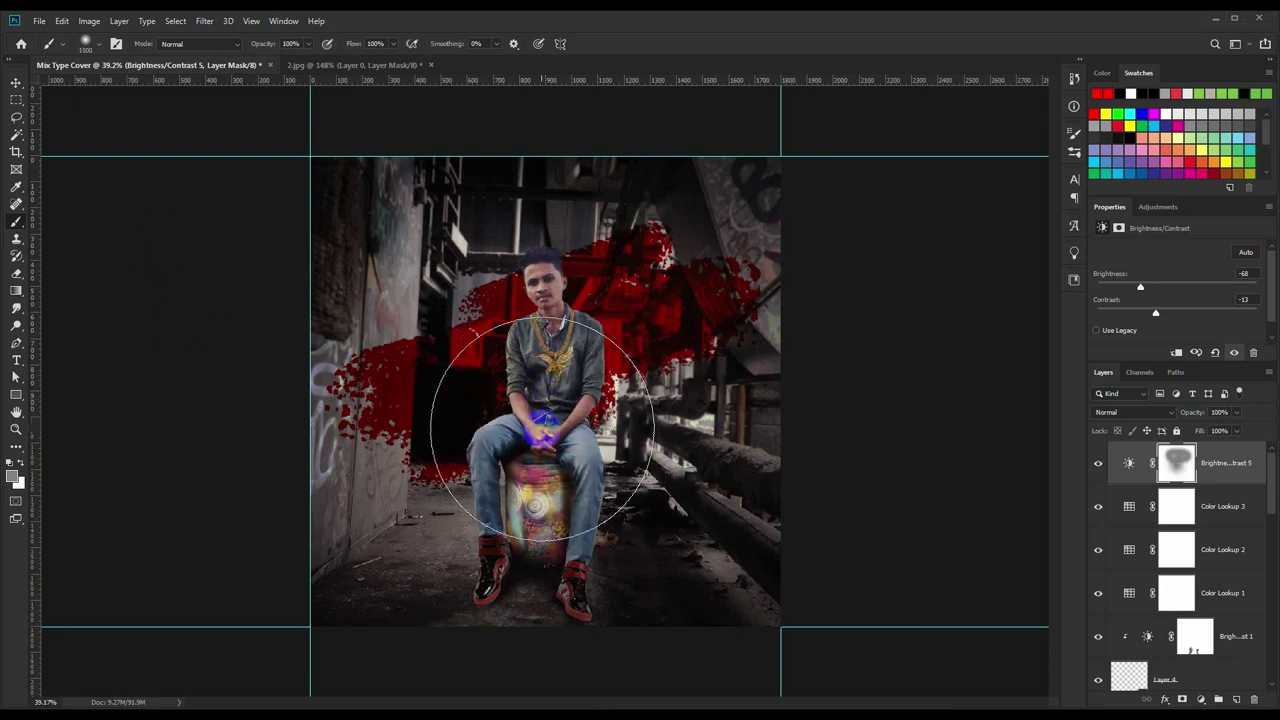
left_click_drag(528, 428, 543, 474)
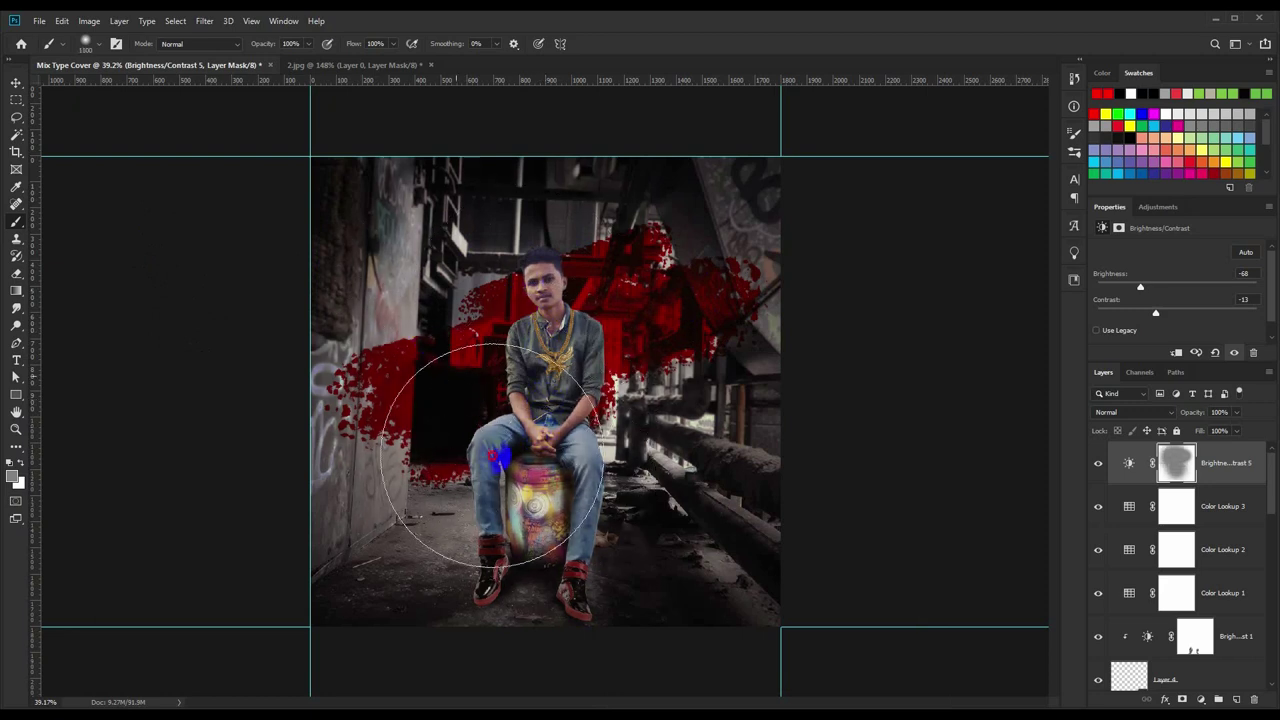
key("x")
left_click_drag(500, 286, 543, 286)
key("v")
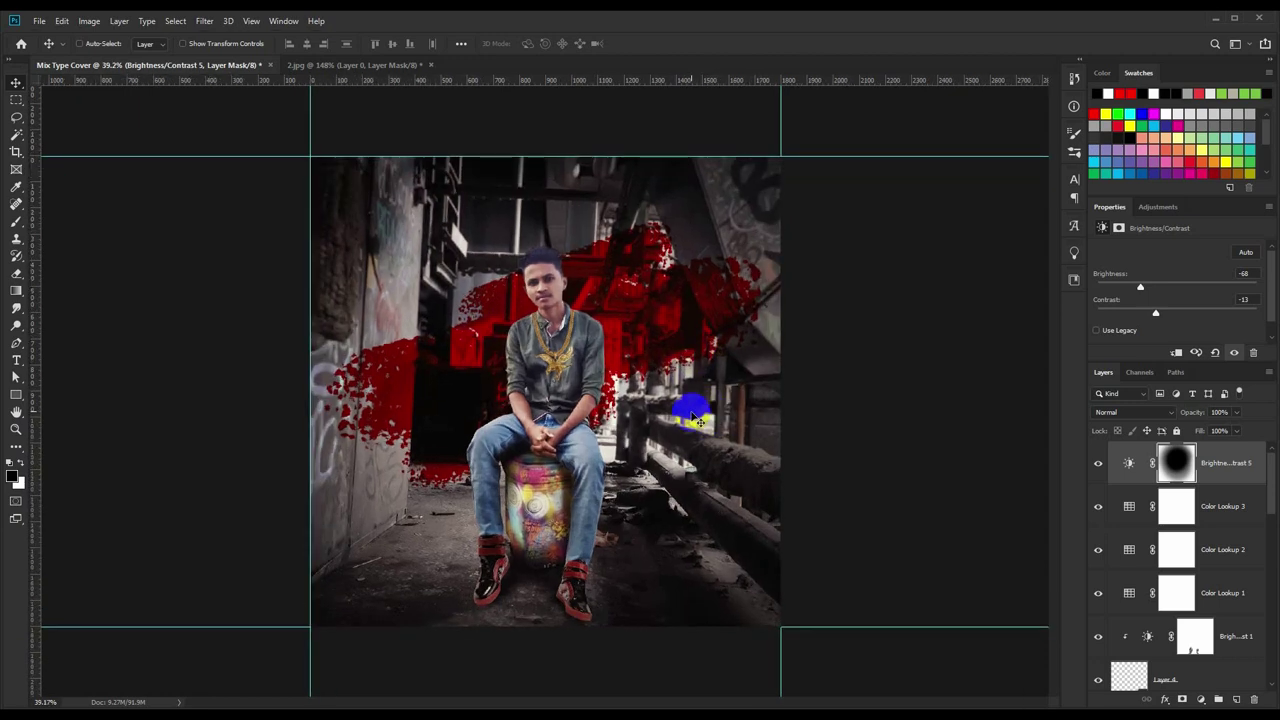
key("ctrl+j")
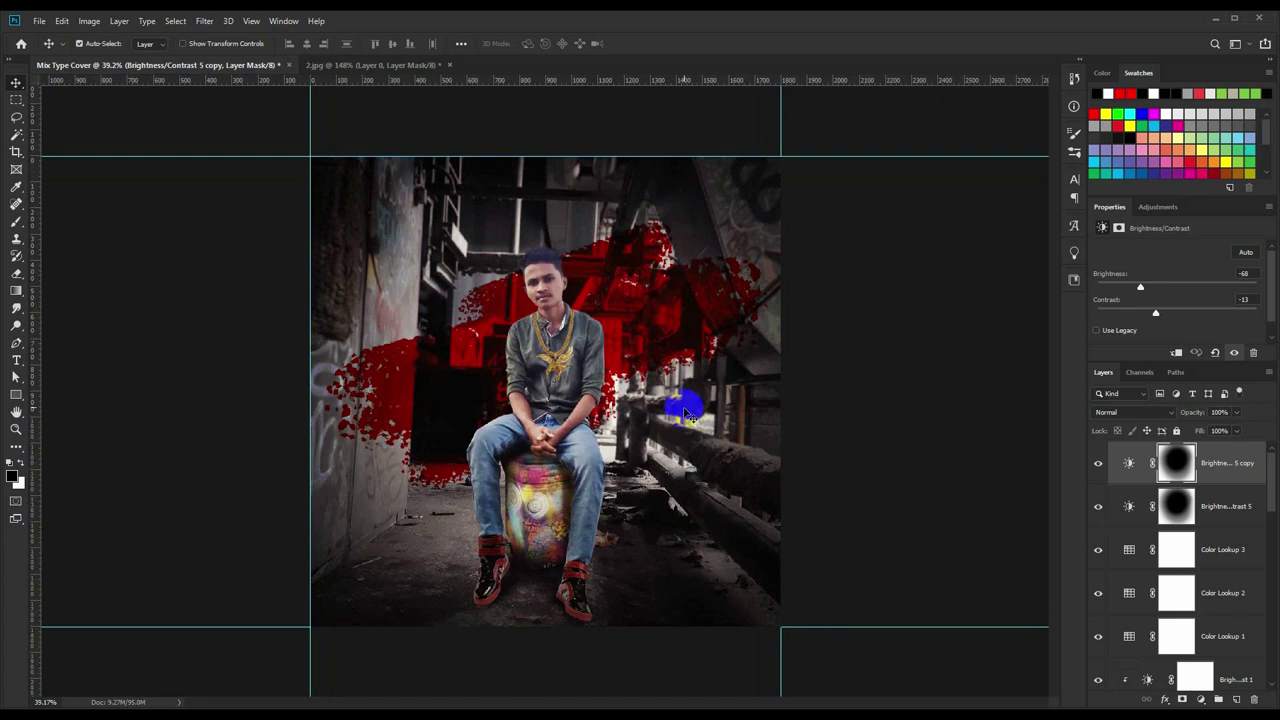
key("ctrl+z")
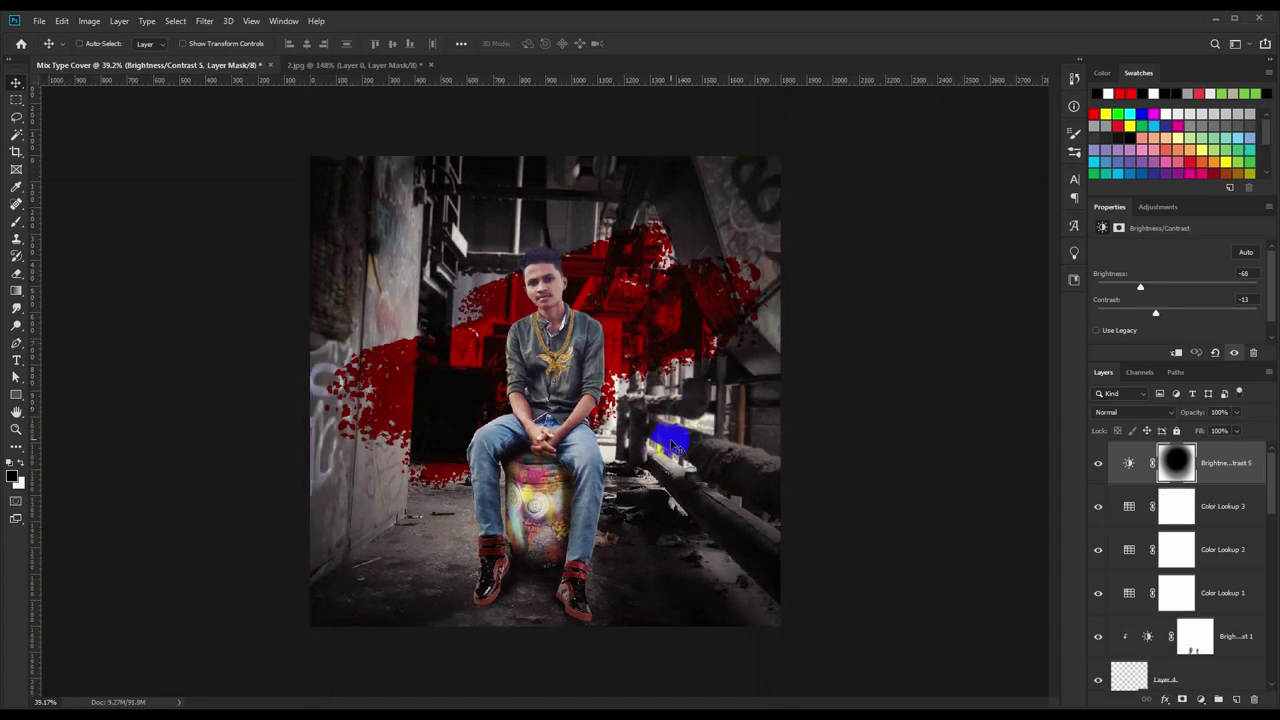
Add an Exposure adjustment layer with Offset raised to +0.0105.
scroll(677, 431, "up", 1, "alt")
scroll(650, 450, "up", 1, "alt")
scroll(650, 453, "down", 1)
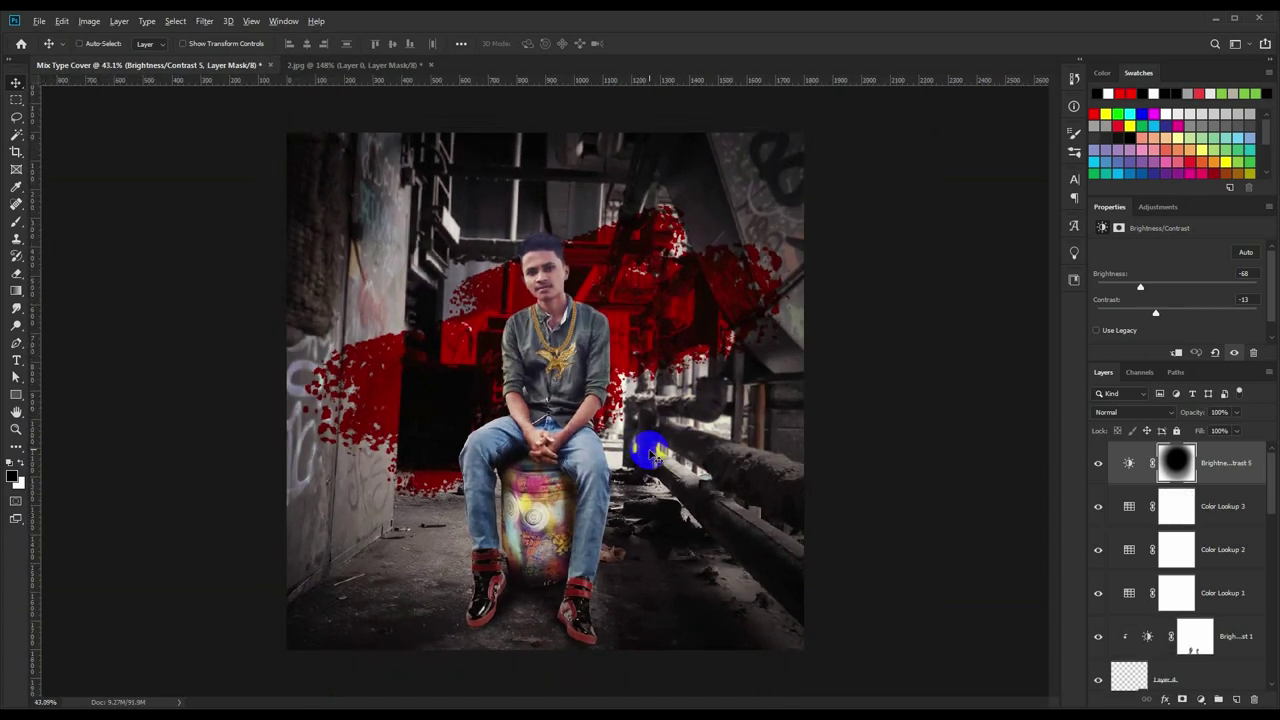
scroll(650, 453, "down", 1)
left_click(1202, 695)
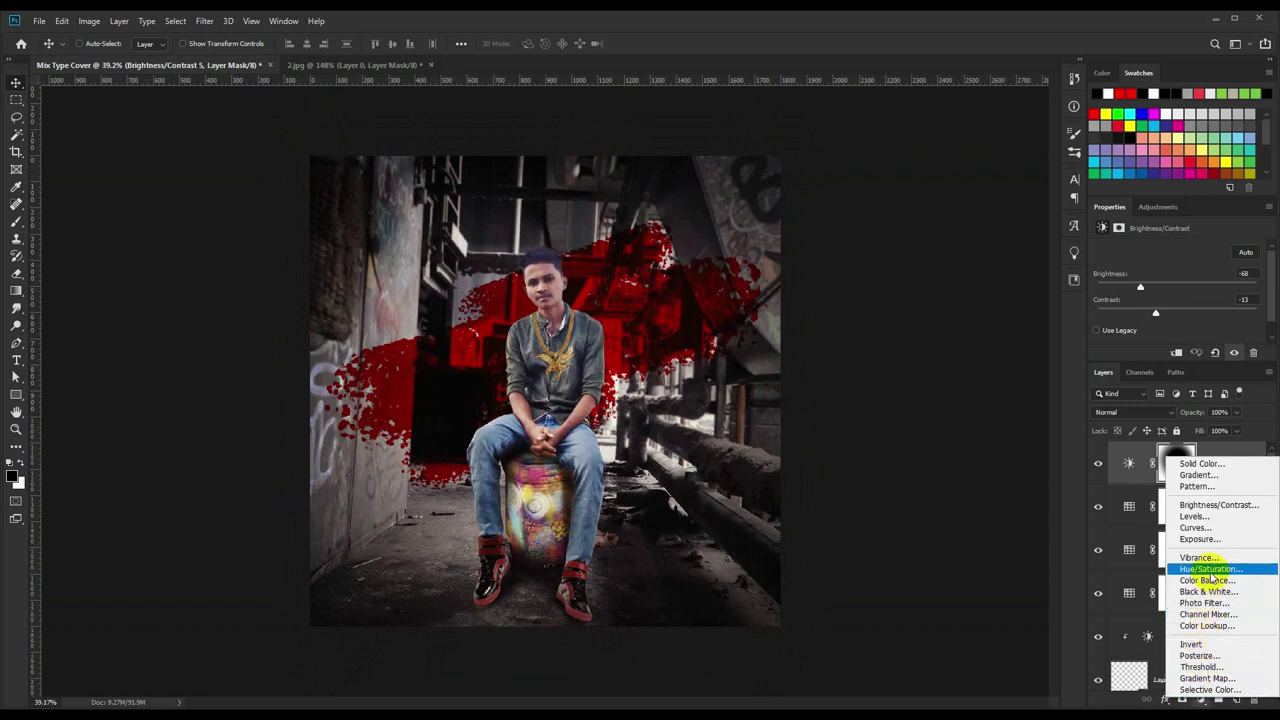
left_click(1200, 539)
left_click_drag(1178, 312, 1179, 312)
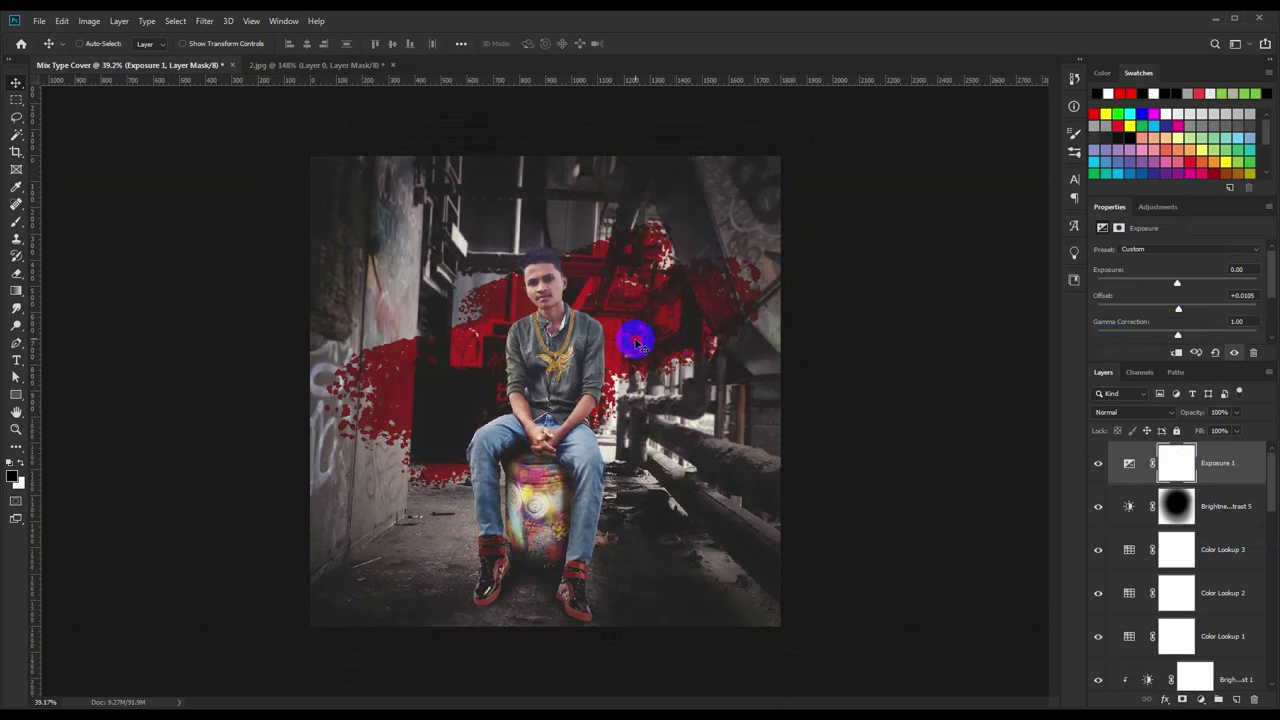
scroll(620, 413, "up", 1)
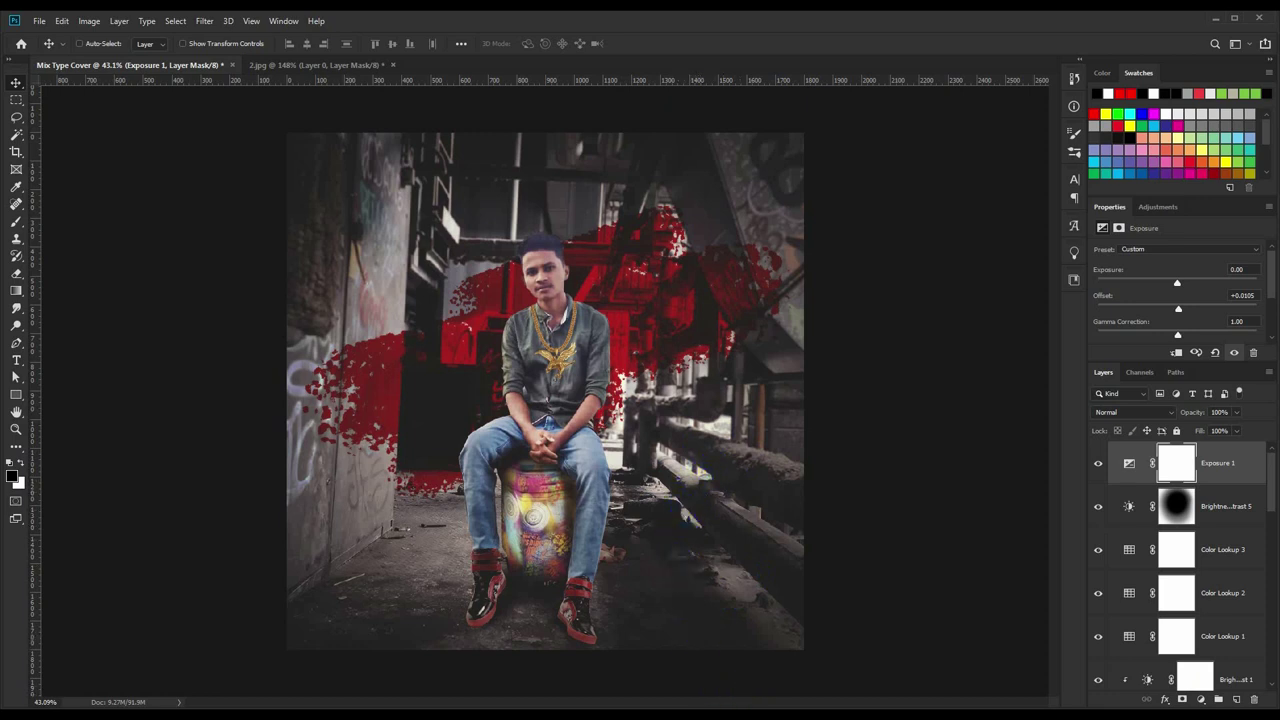
Drag the Rookie-HR-angled-1 baseball bat image from the source folder onto the canvas.
left_click(608, 680)
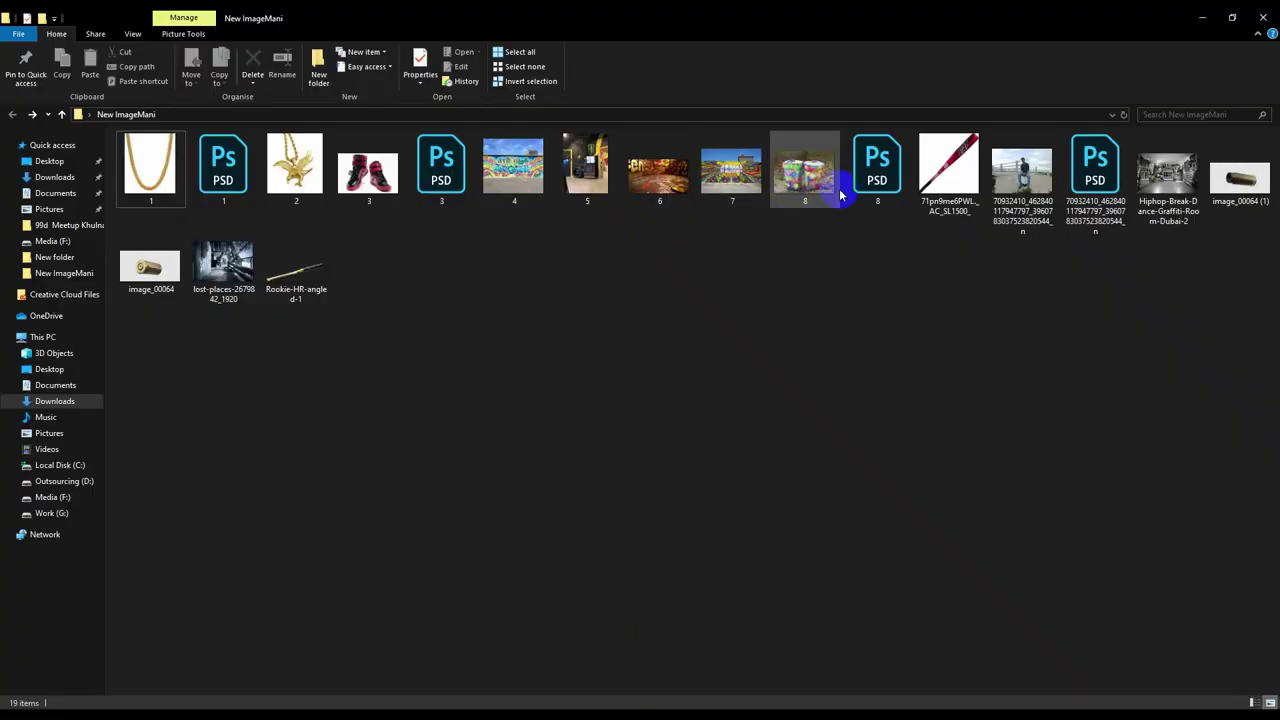
left_click_drag(300, 240, 163, 657)
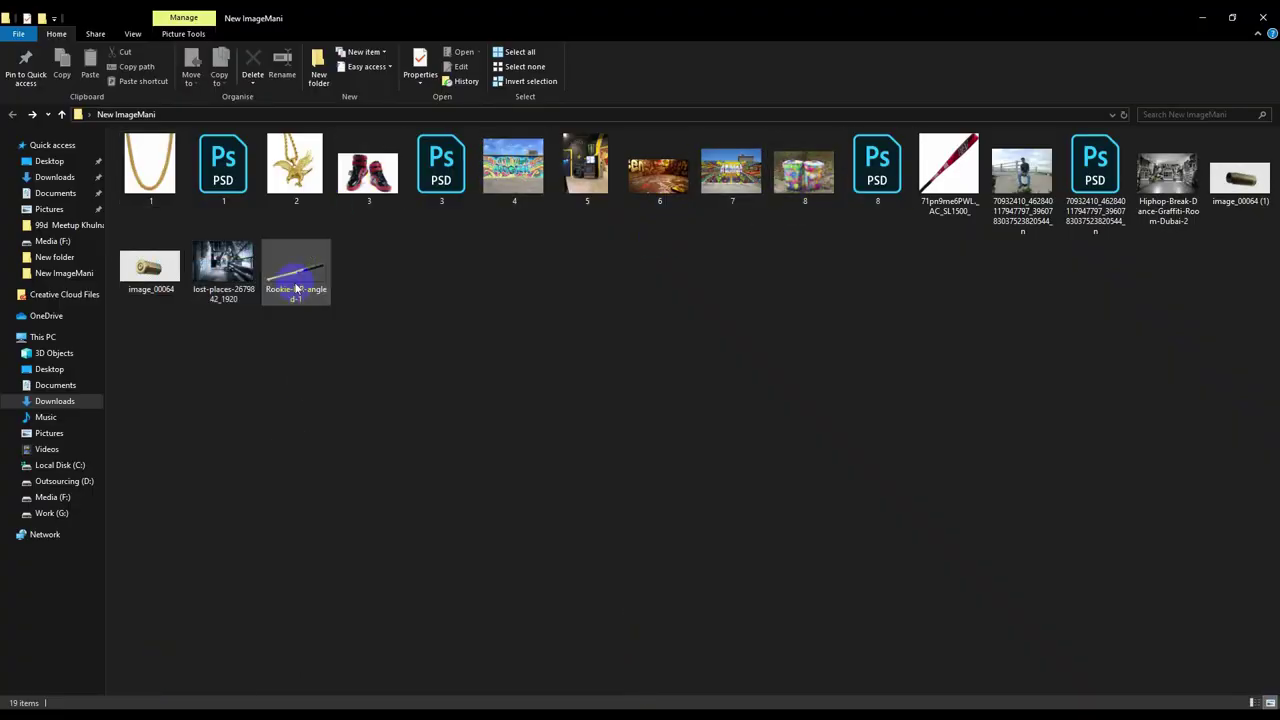
mouse_move(296, 270)
left_mouse_down()
mouse_move(155, 678)
mouse_move(617, 440)
left_mouse_up()
Rotate and shrink the bat diagonally beside the barrel and the man's leg.
left_click_drag(846, 397, 608, 543)
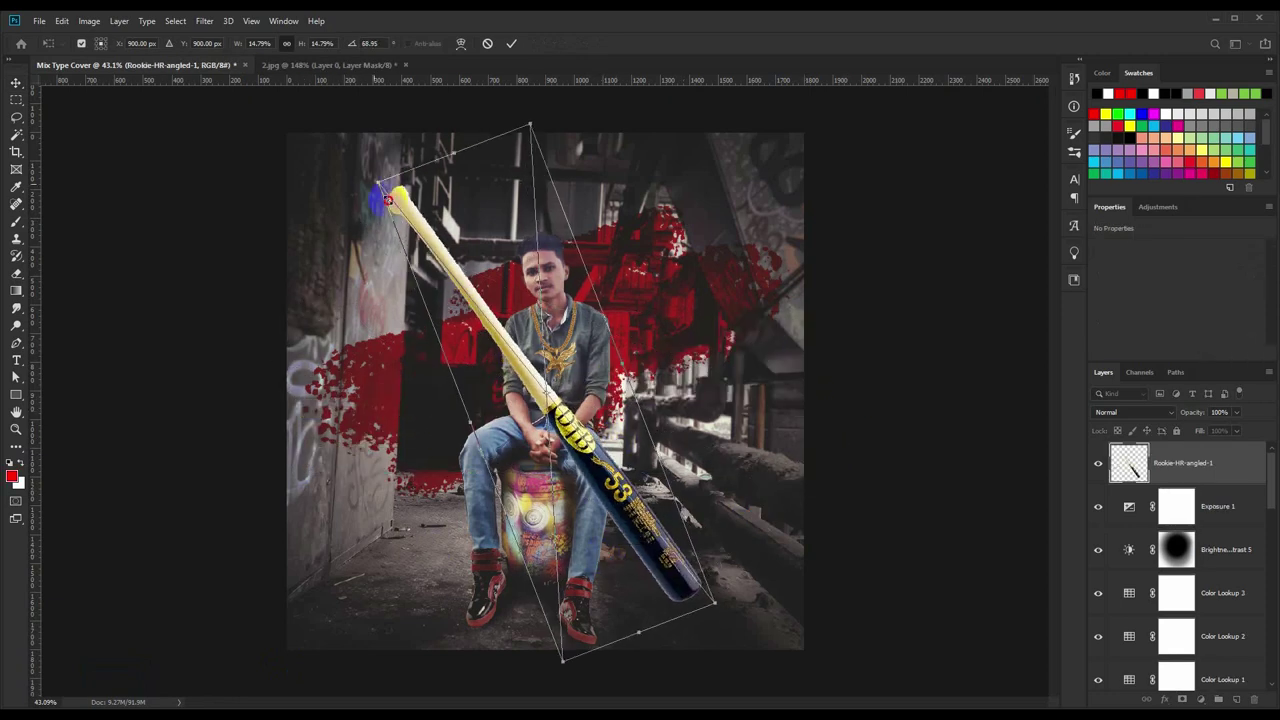
left_click_drag(380, 194, 660, 428)
key("Return")
scroll(1200, 520, "down", 1)
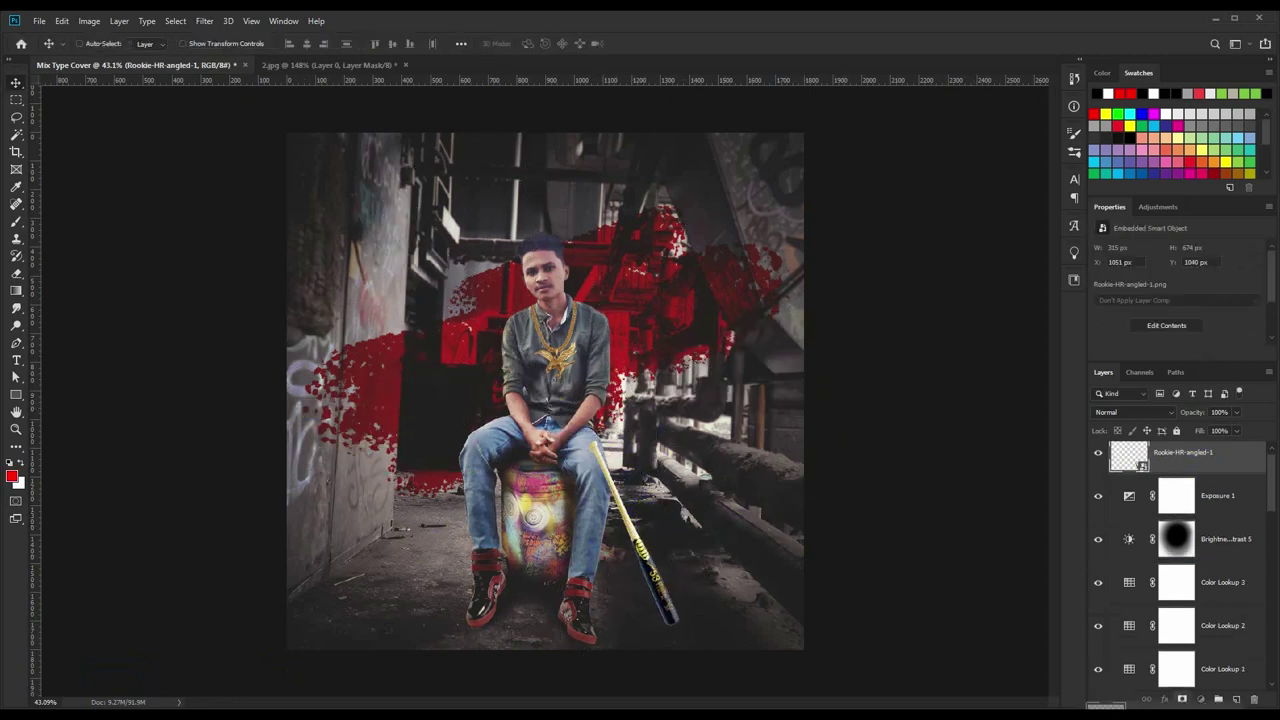
scroll(1200, 520, "down", 2)
Move the bat layer below Layer 4 and nudge the bat up slightly.
left_click_drag(1130, 695, 1169, 580)
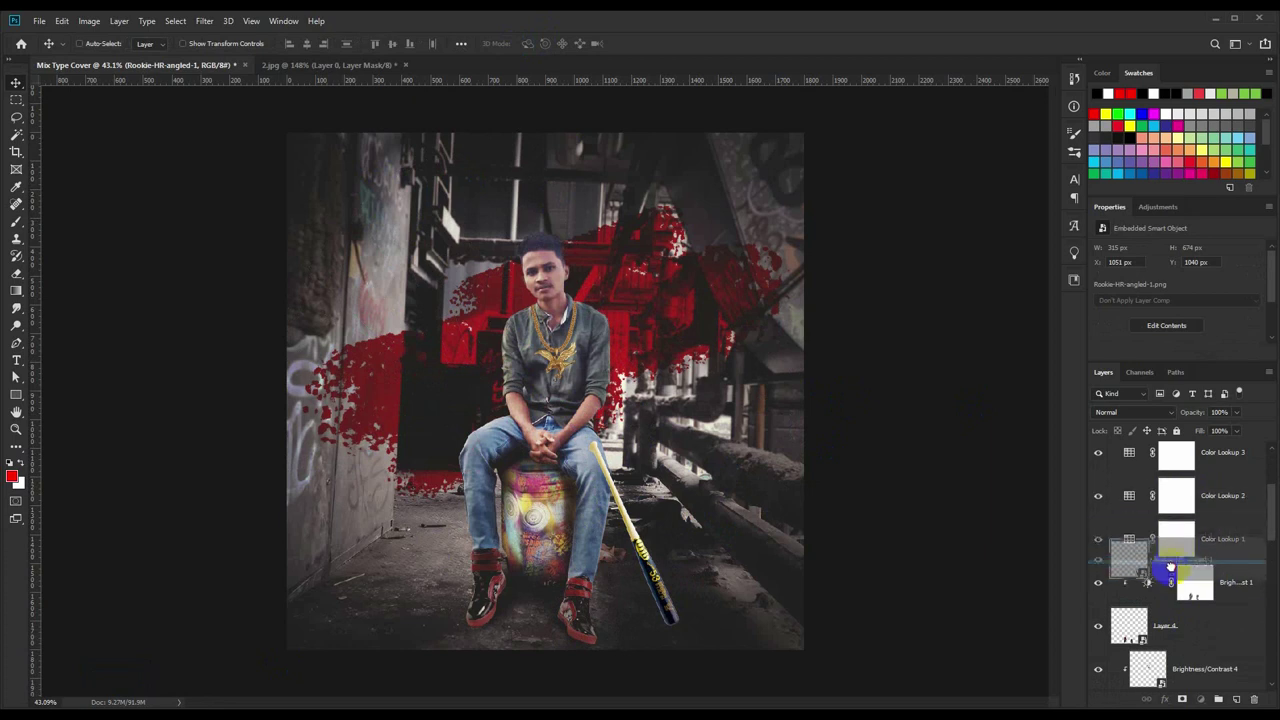
left_click_drag(1169, 580, 1171, 640)
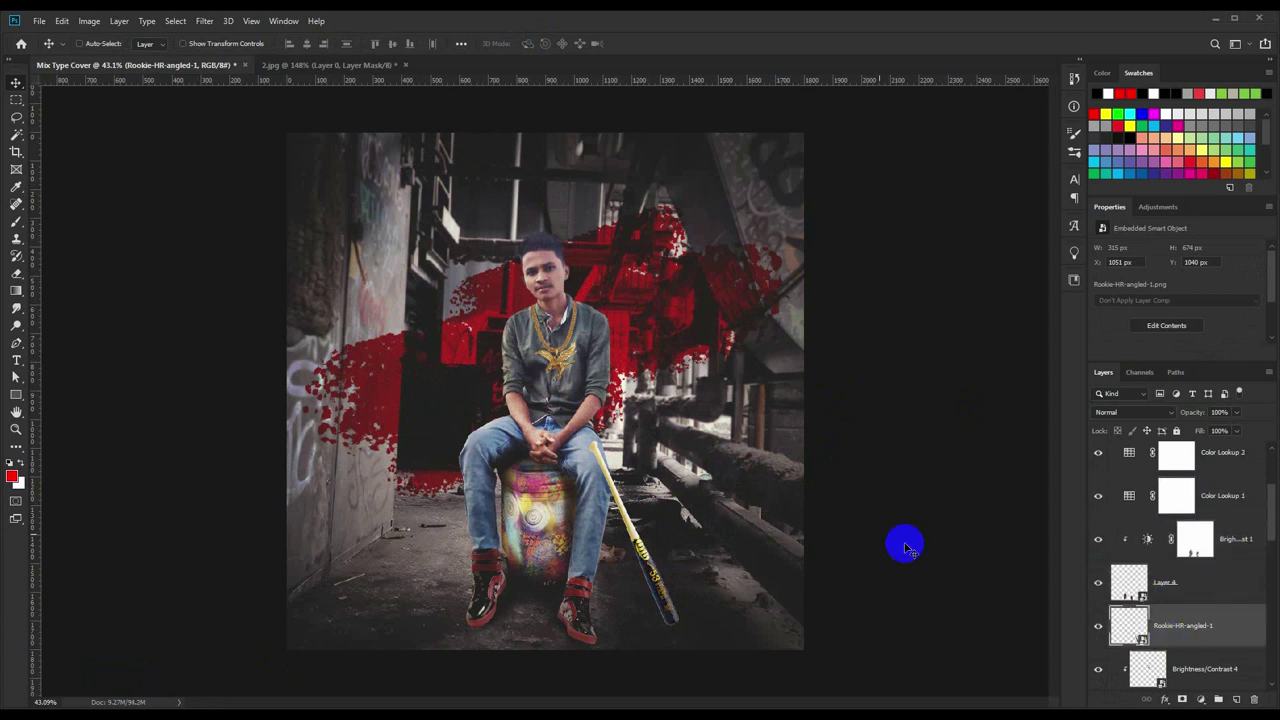
scroll(651, 612, "up", 3, "alt")
left_click_drag(640, 563, 655, 488)
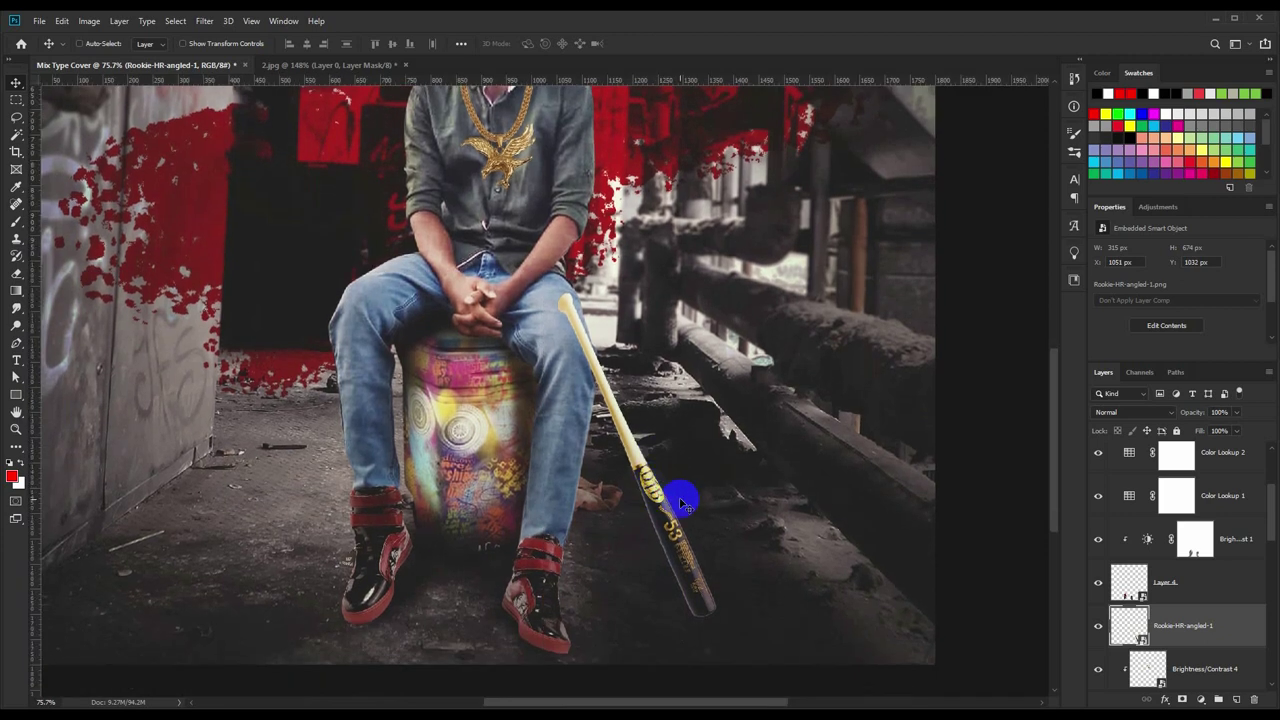
left_click(1202, 700)
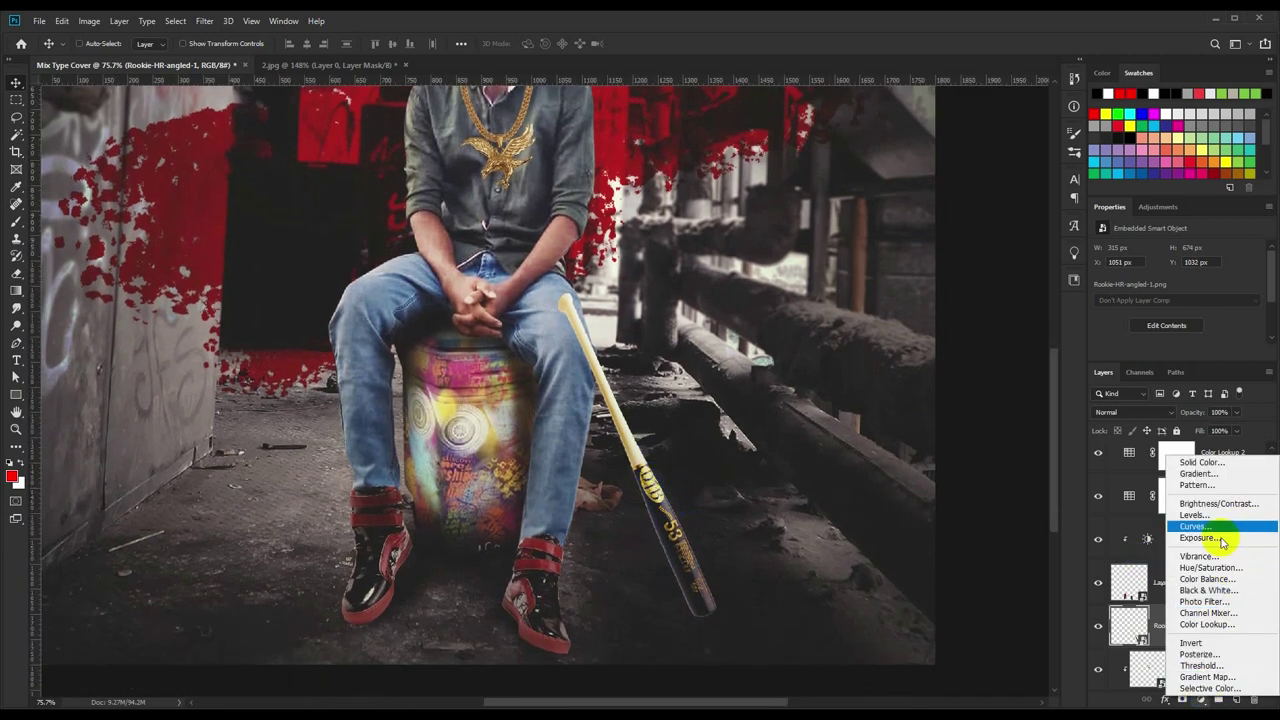
Add a Brightness/Contrast adjustment (Brightness -150) clipped to the man's layer.
left_click(1215, 503)
scroll(1207, 591, "down", 3)
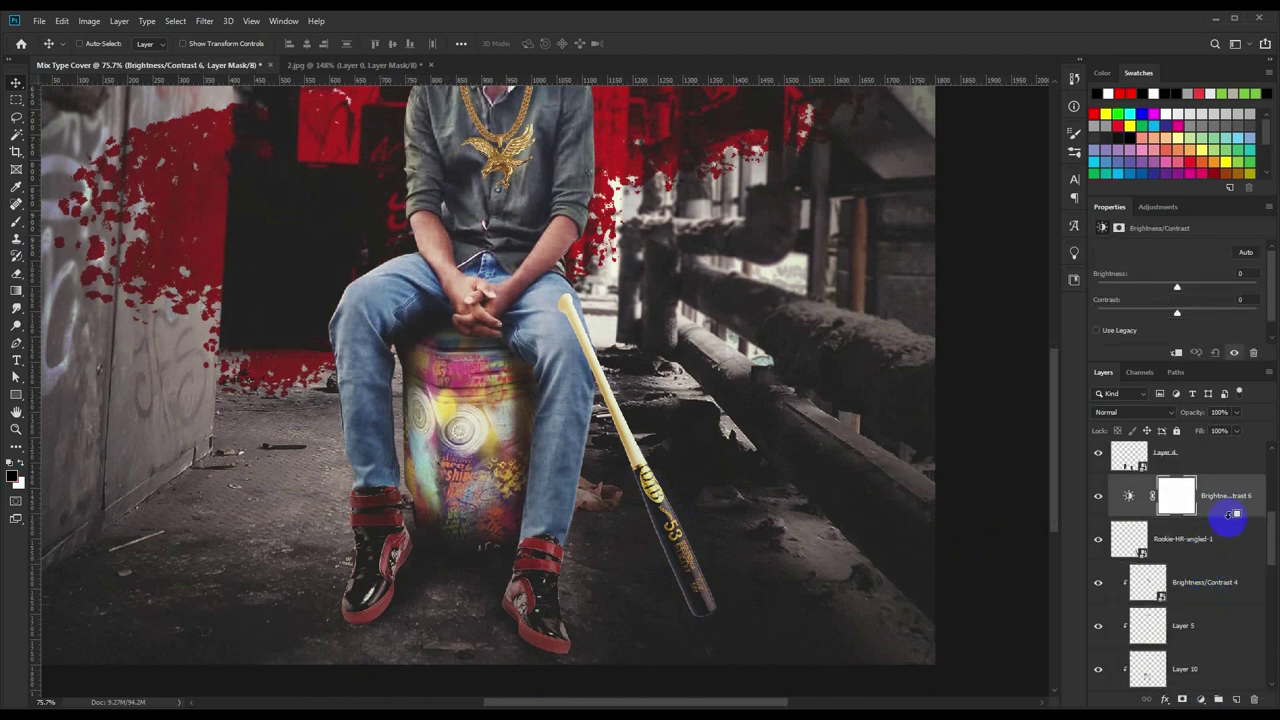
right_click(1230, 512)
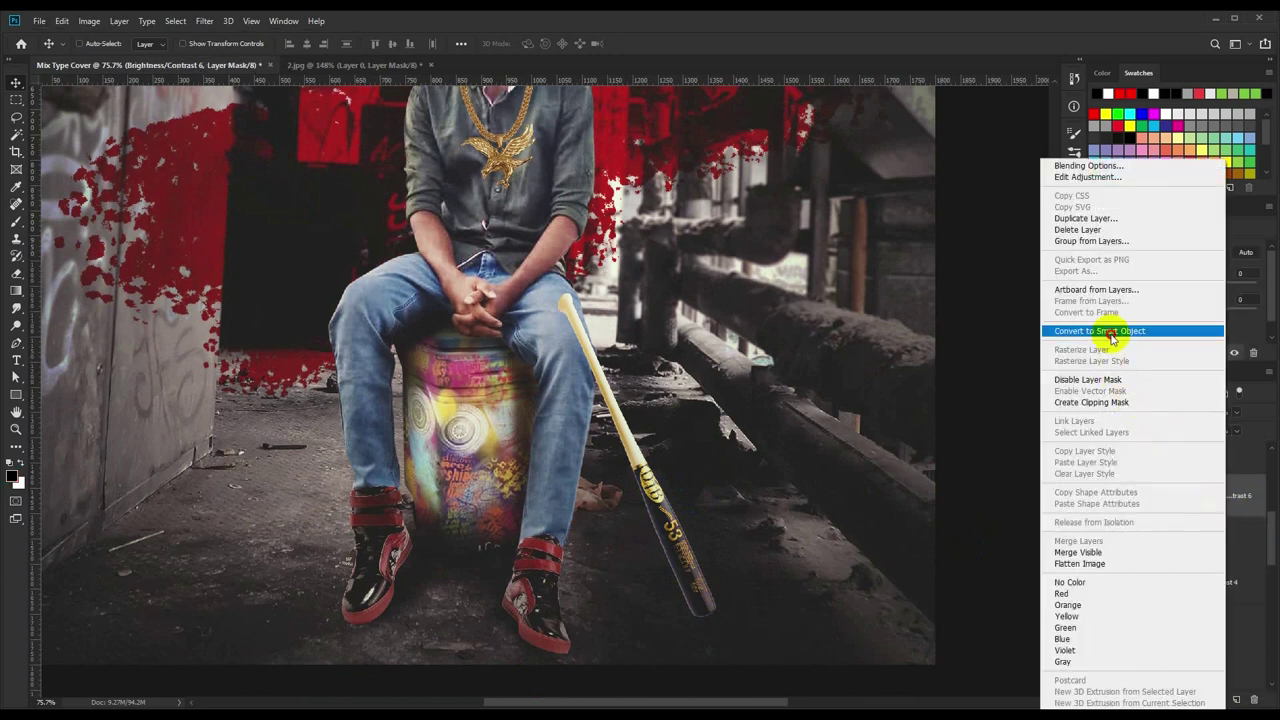
left_click(1110, 330)
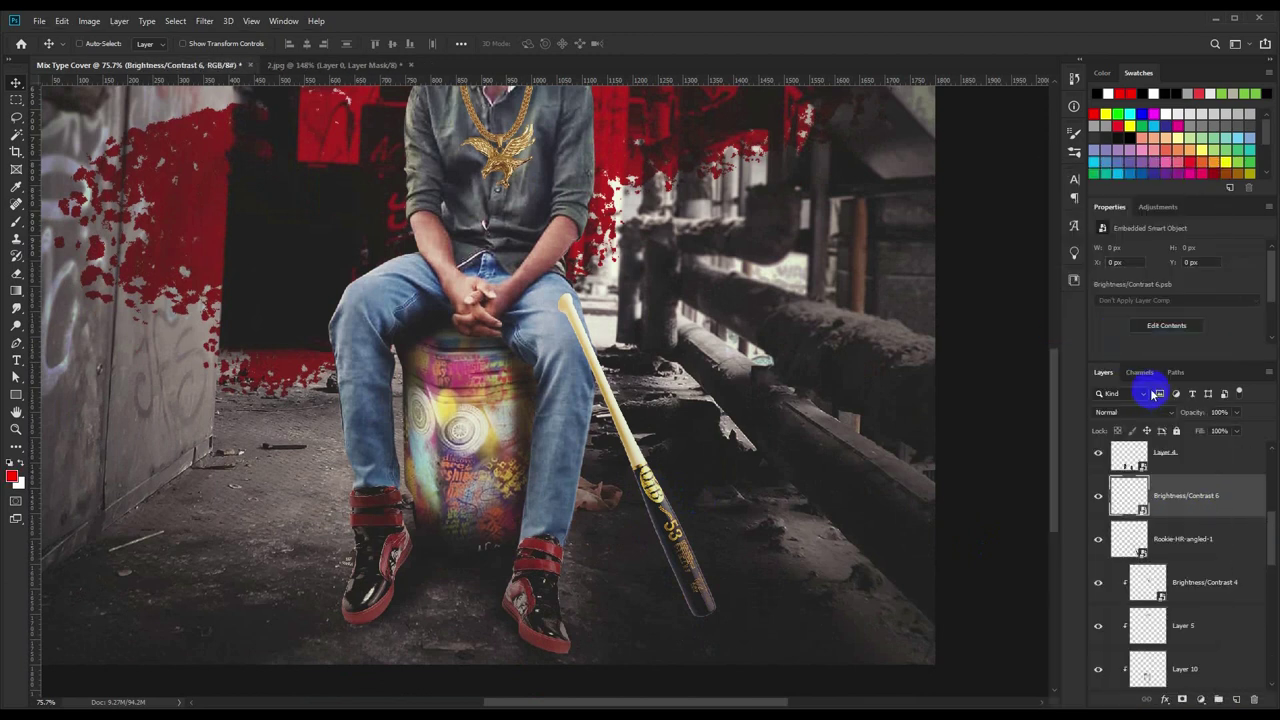
right_click(1193, 521)
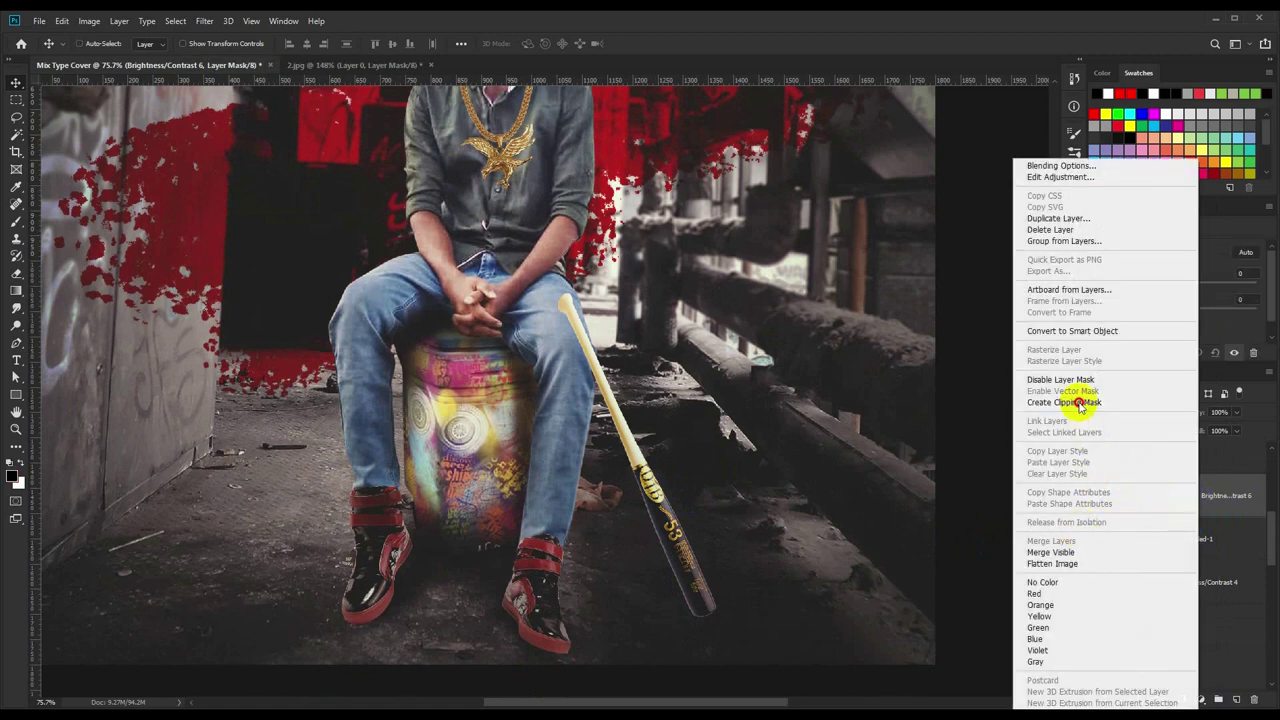
left_click(1079, 403)
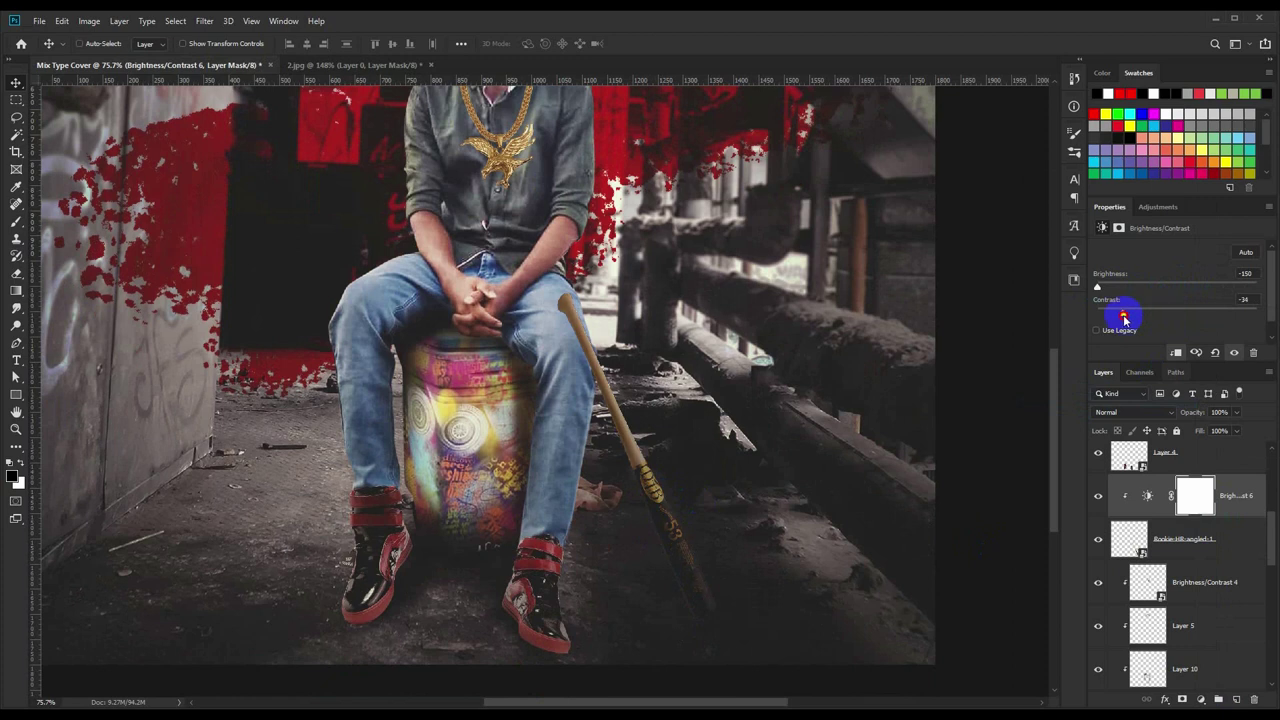
Paint on the adjustment's mask to keep the bat bright along its length.
left_click(13, 225)
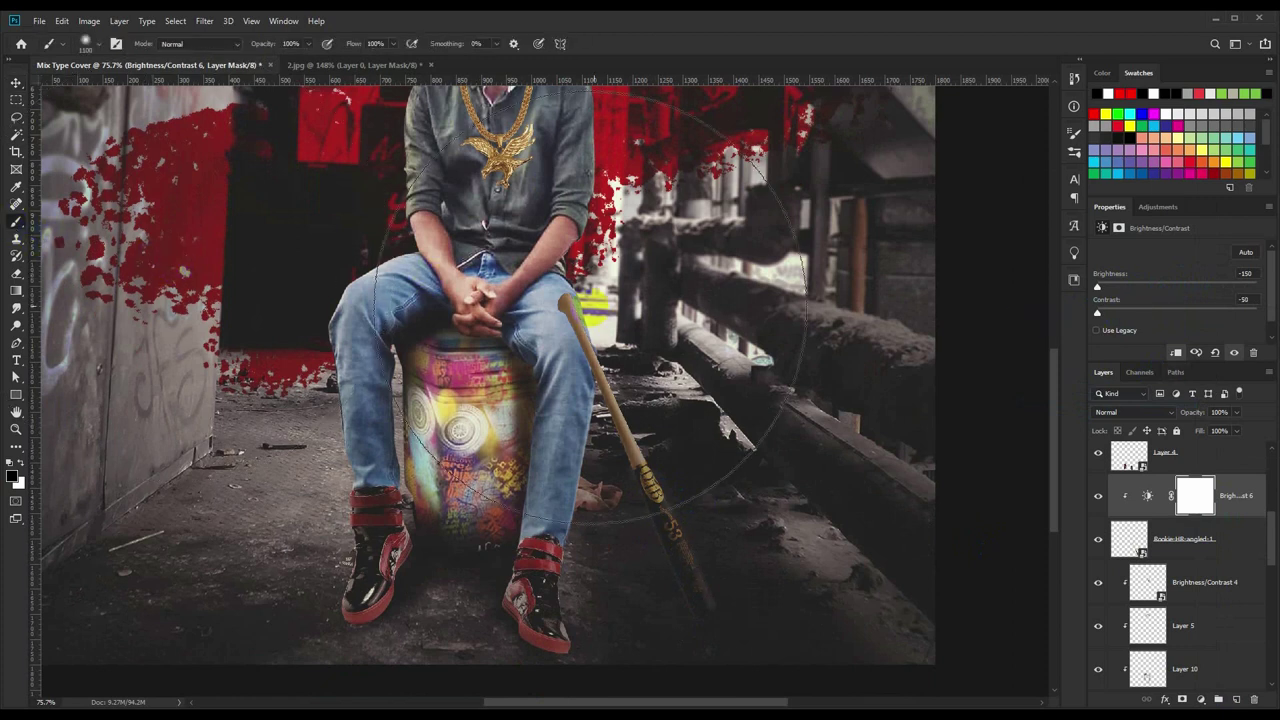
right_click(615, 545)
left_click_drag(570, 263, 569, 290)
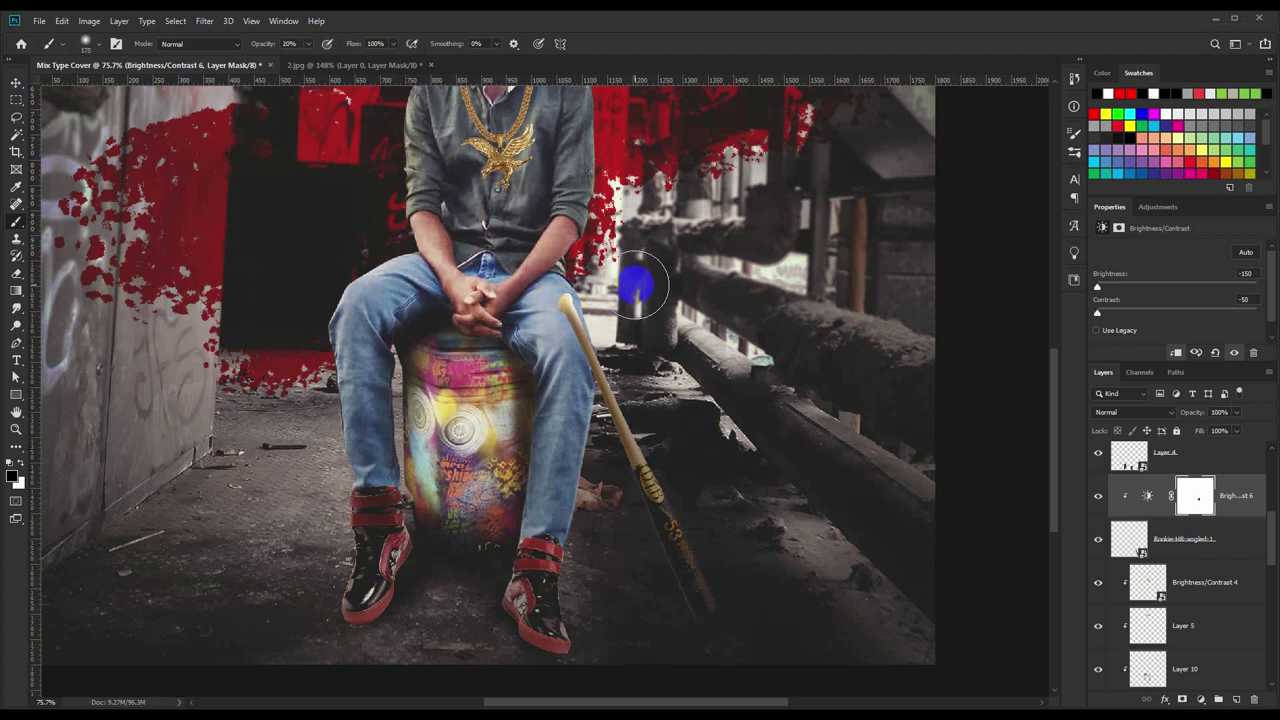
mouse_move(612, 338)
left_mouse_down()
mouse_move(685, 477)
mouse_move(737, 526)
left_mouse_up()
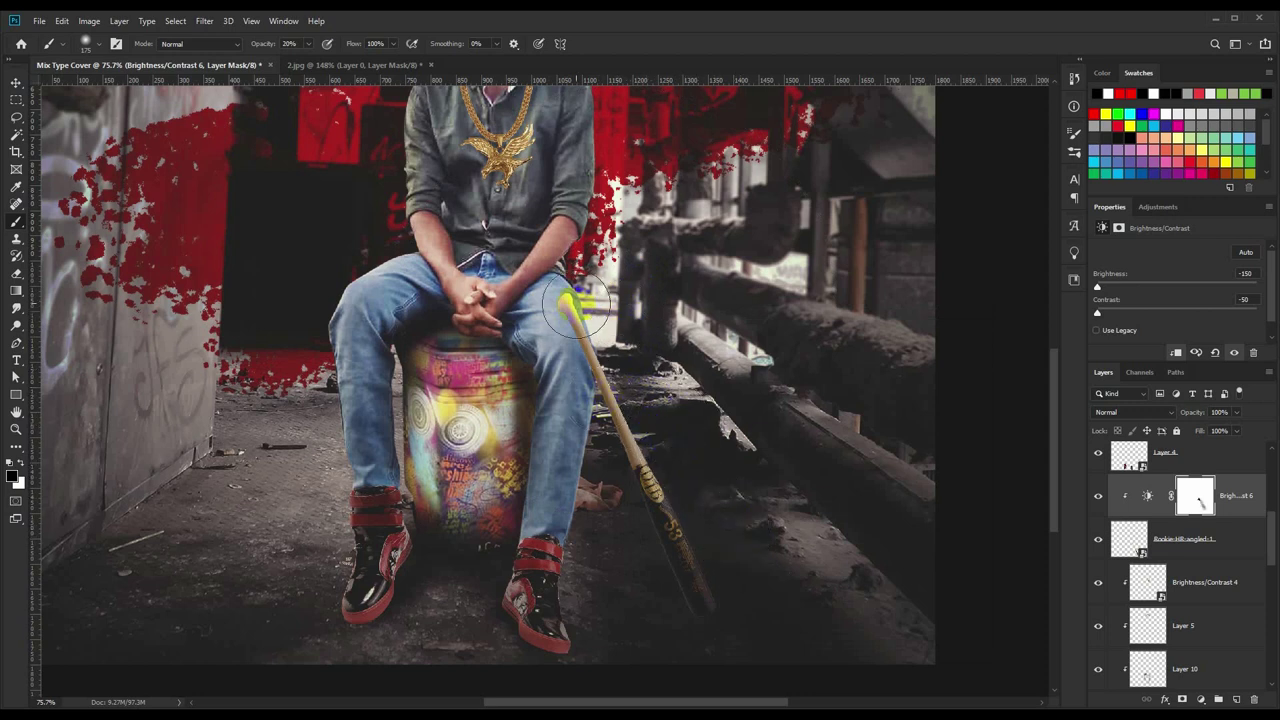
Paint soft shading over the jeans on a new layer above the man.
left_click(1212, 556)
left_click(1218, 700)
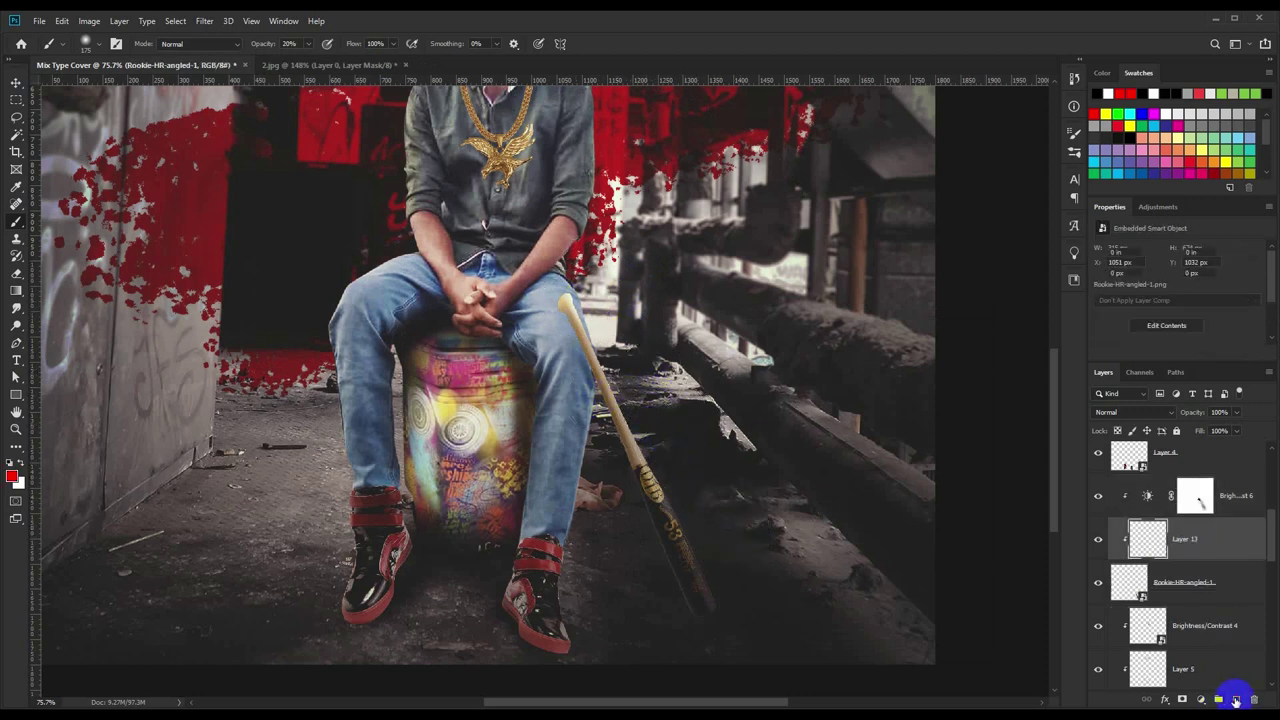
left_click_drag(611, 537, 620, 522)
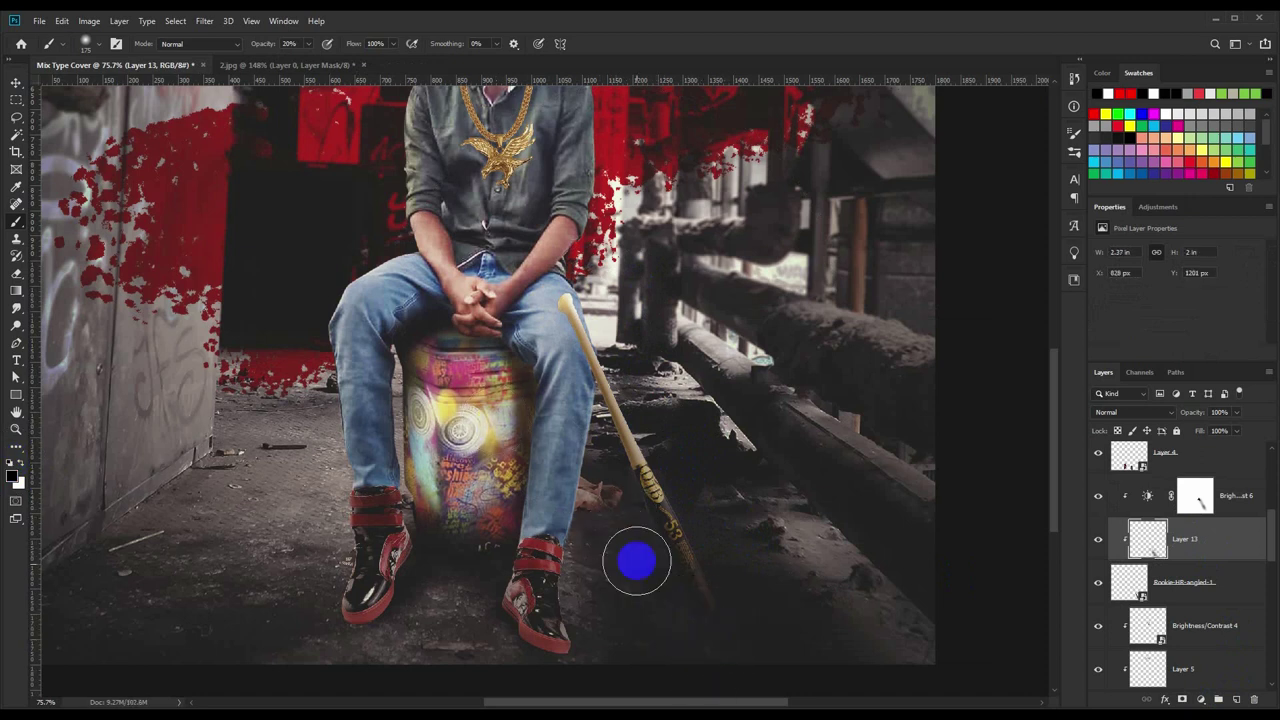
left_click_drag(705, 670, 562, 425)
left_click_drag(541, 379, 525, 321)
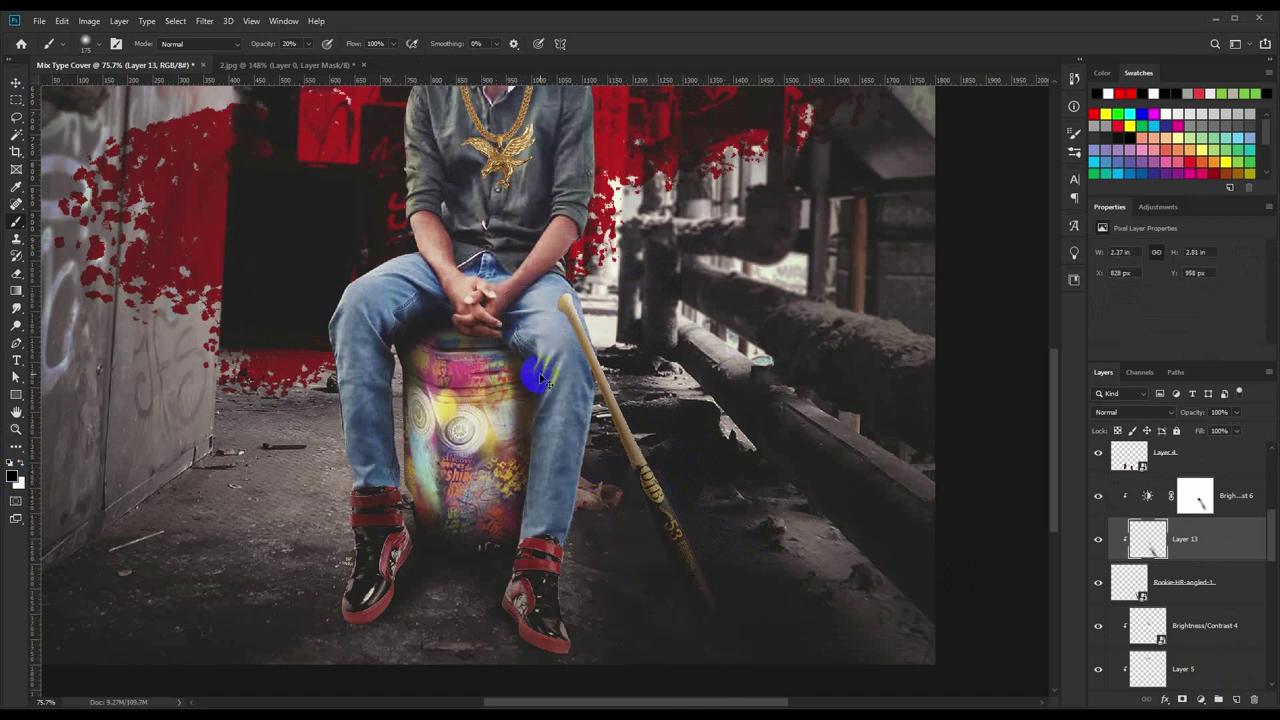
left_click_drag(540, 375, 1028, 507)
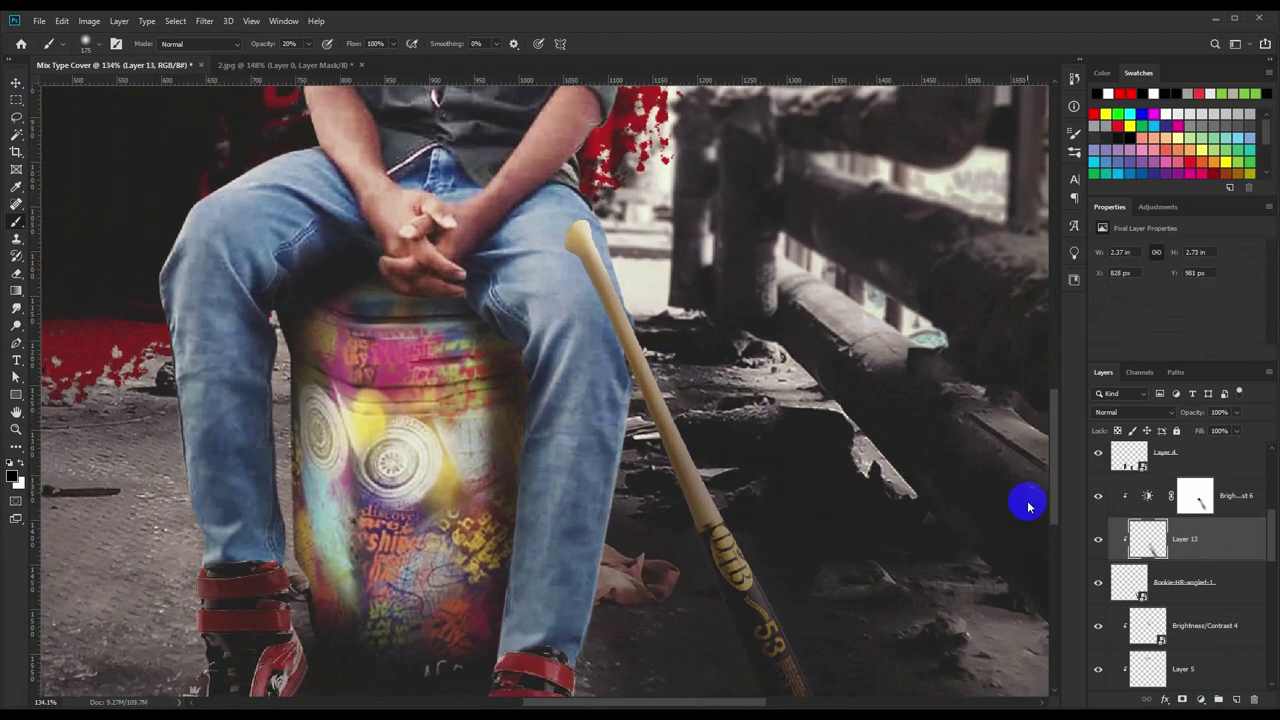
Paint a soft ground shadow near the shoe and bat tip on a new layer above Layer 9.
left_click(1195, 571)
scroll(1208, 607, "down", 3)
scroll(1205, 608, "down", 1)
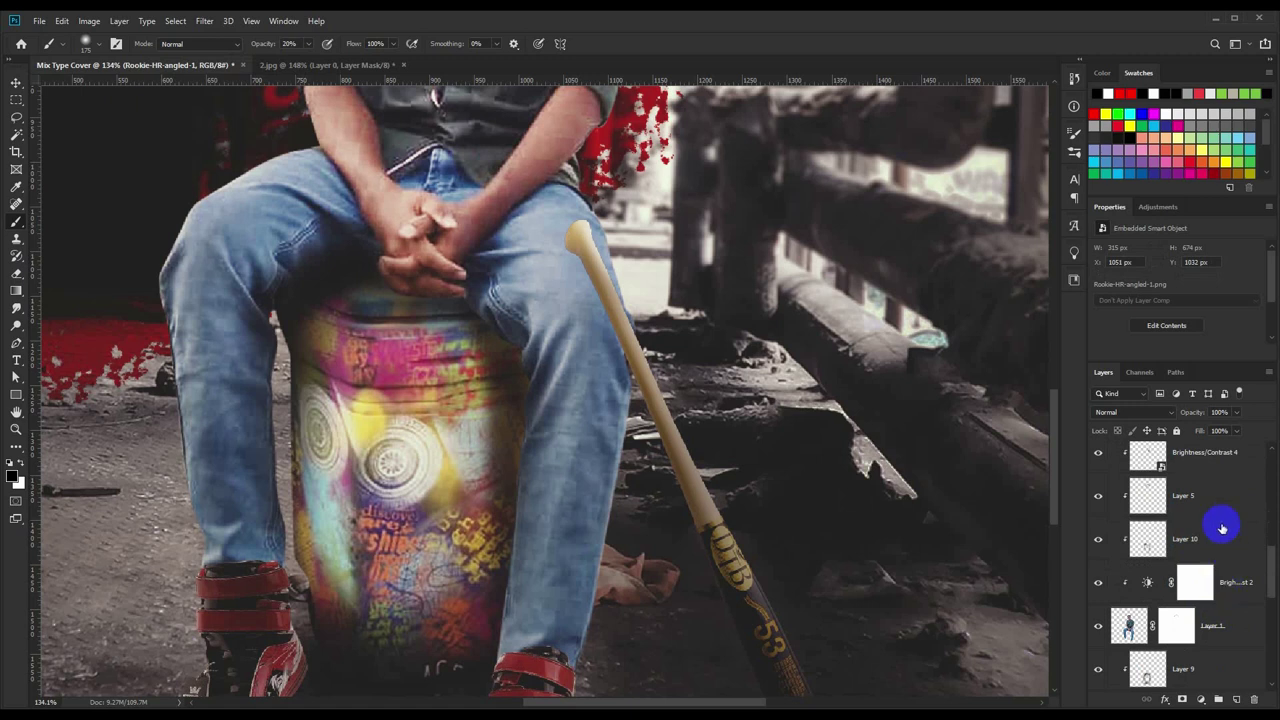
scroll(1221, 528, "up", 1)
left_click(1203, 588)
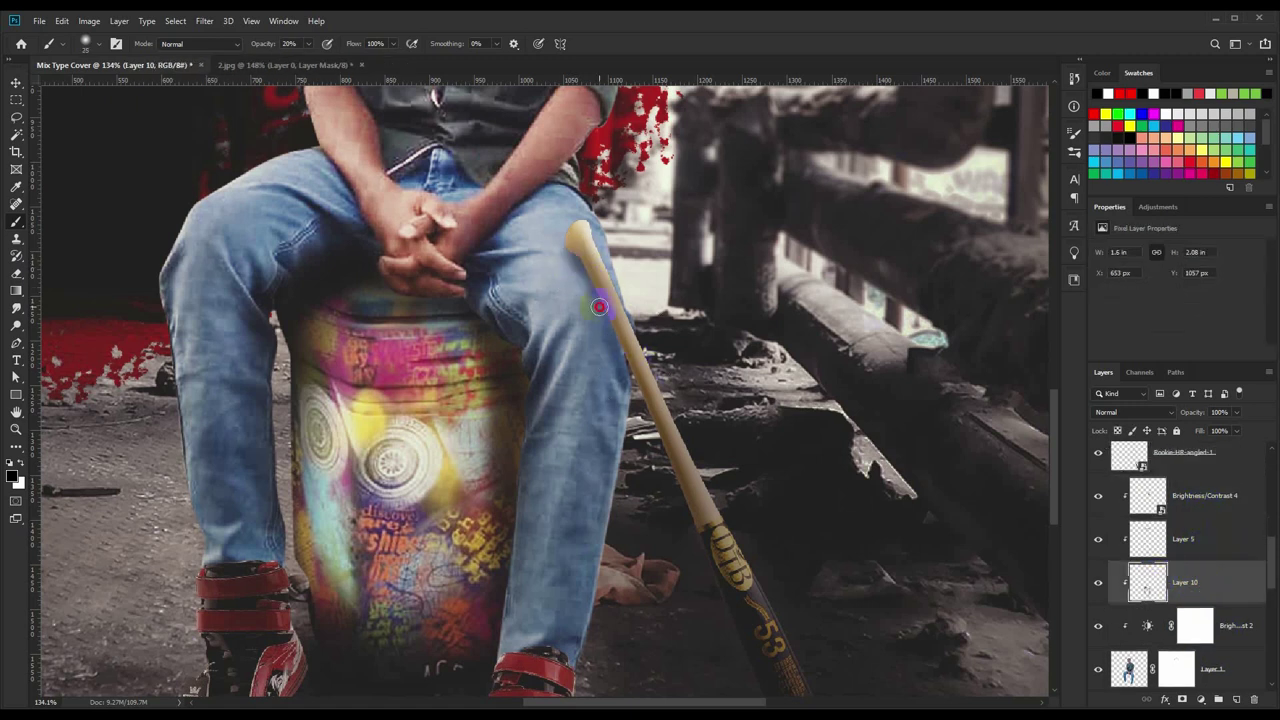
scroll(657, 471, "down", 5)
scroll(1200, 635, "down", 3)
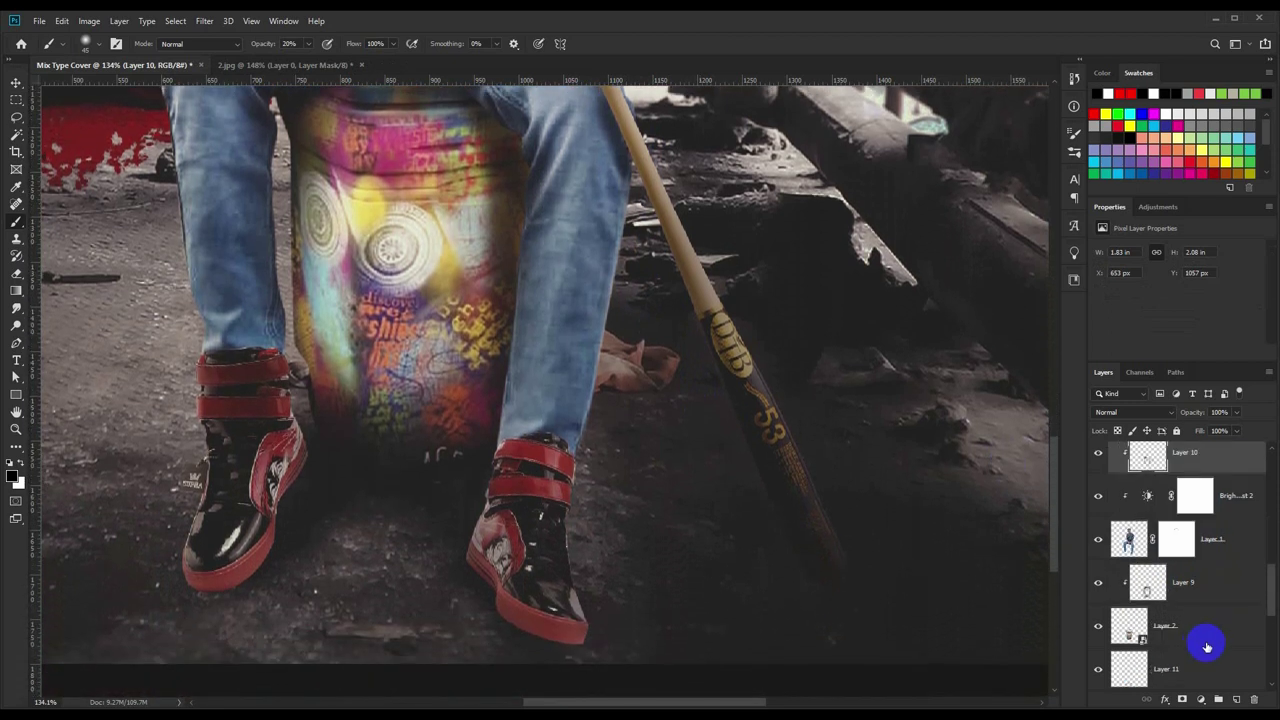
left_click(1207, 647)
left_click(1208, 590)
left_click(1236, 700)
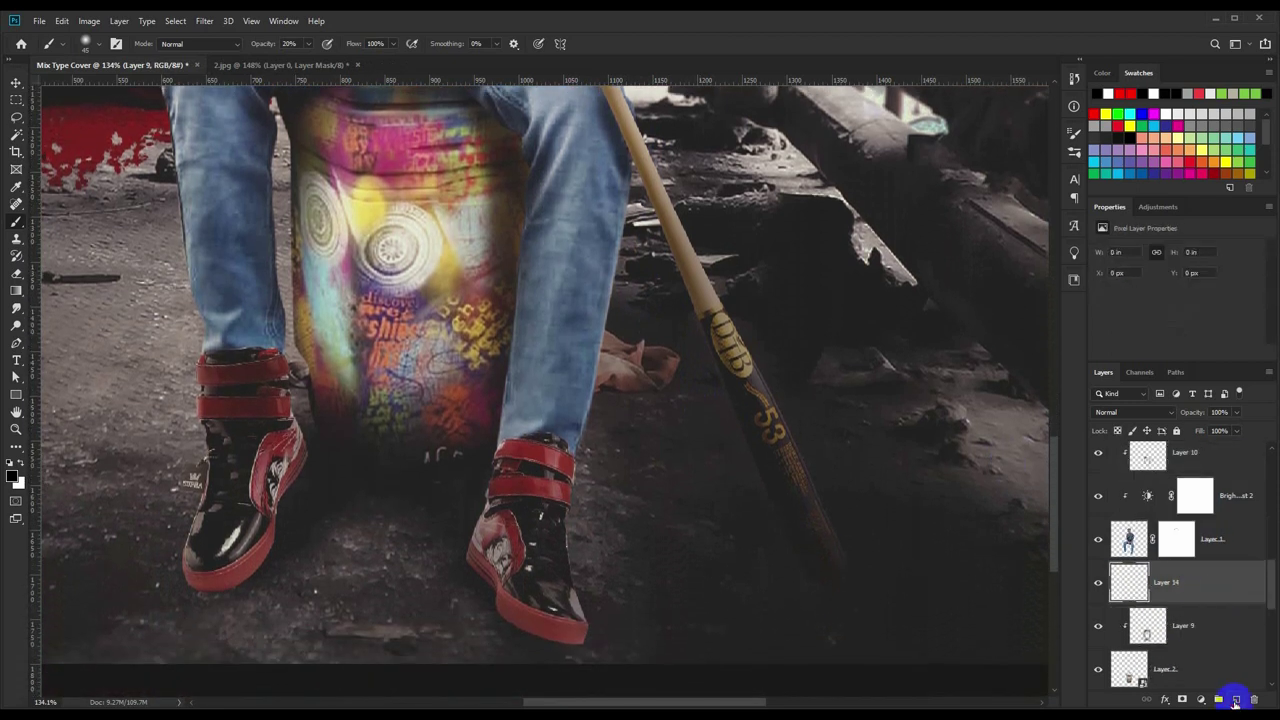
scroll(830, 620, "down", 2)
left_click(662, 475)
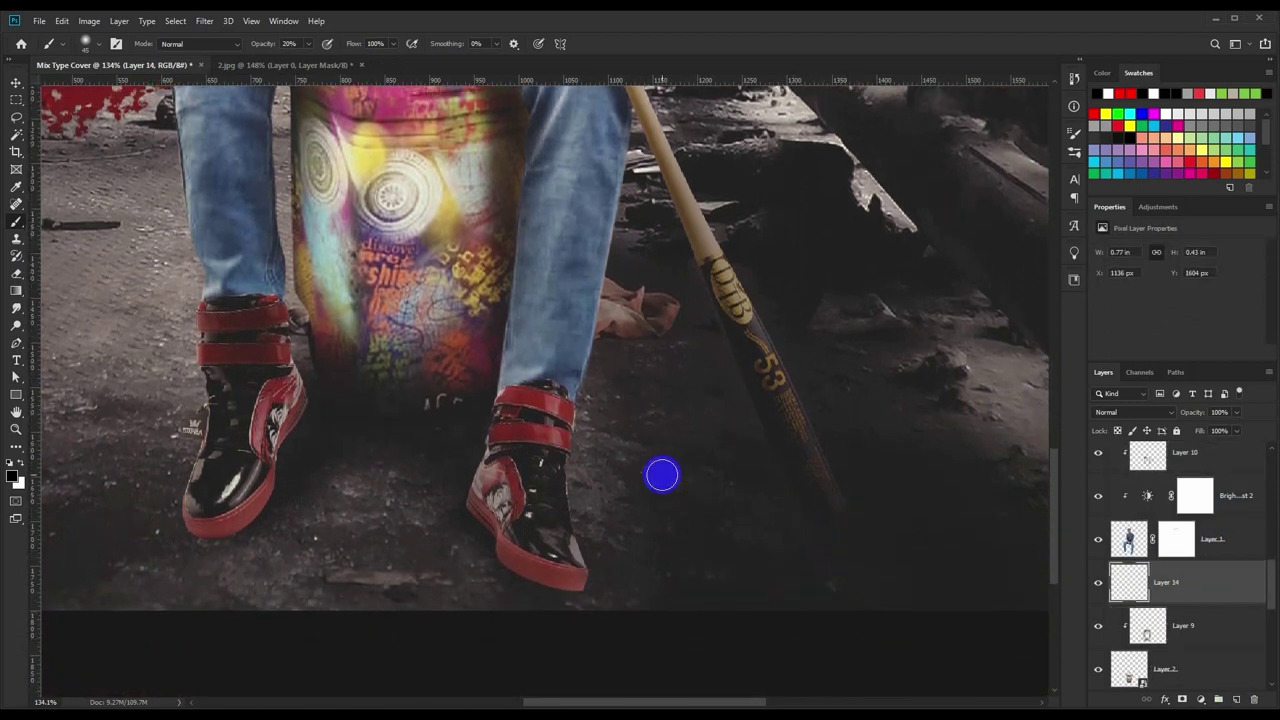
mouse_move(662, 475)
left_mouse_down()
mouse_move(749, 480)
mouse_move(646, 474)
mouse_move(583, 414)
mouse_move(779, 516)
mouse_move(671, 474)
mouse_move(714, 451)
mouse_move(831, 514)
left_mouse_up()
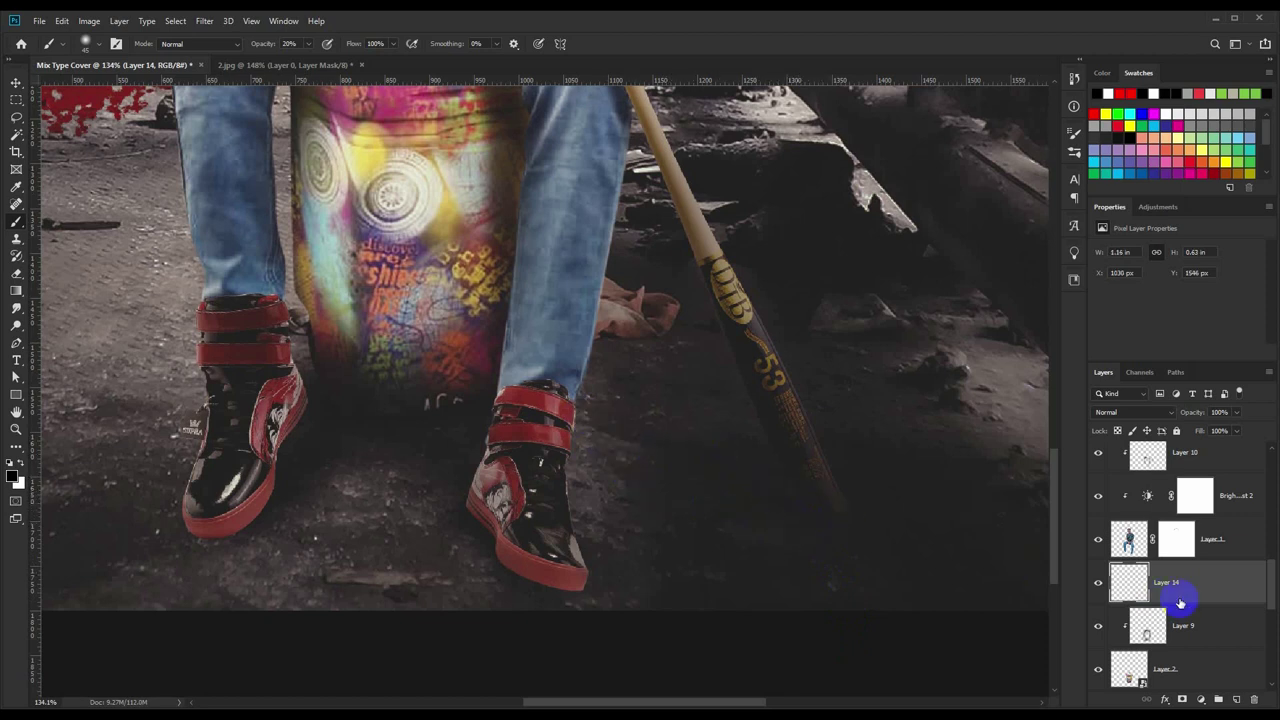
scroll(574, 457, "down", 5, "alt")
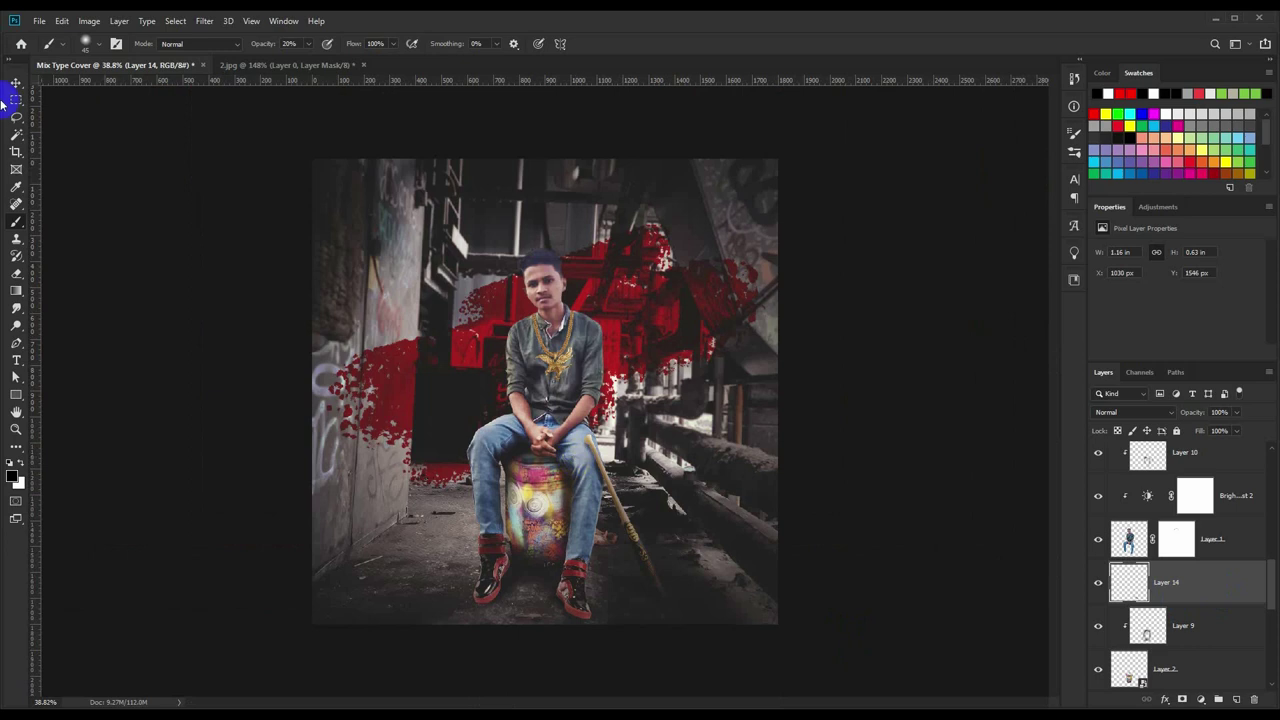
left_click(16, 83)
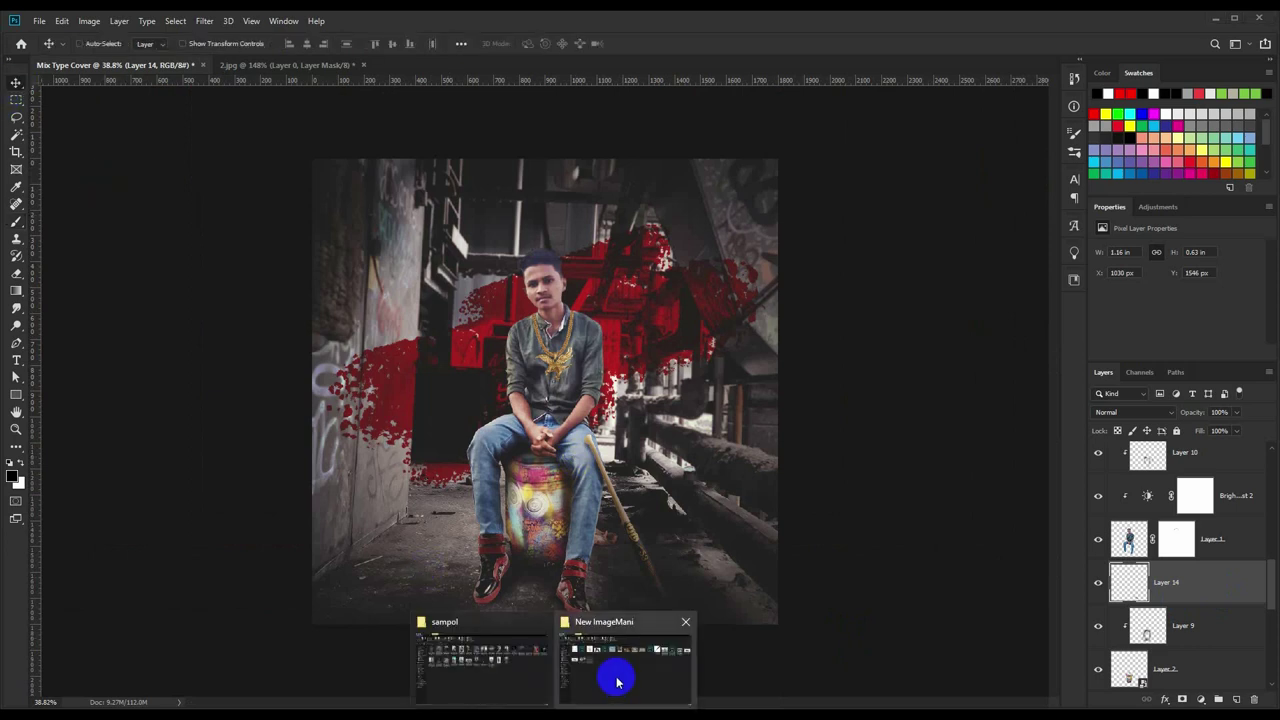
Bring in the red CAT bat photo, mask out its white background, and move it into the cover.
left_click(614, 677)
mouse_move(948, 188)
left_mouse_down()
mouse_move(348, 609)
mouse_move(577, 72)
left_mouse_up()
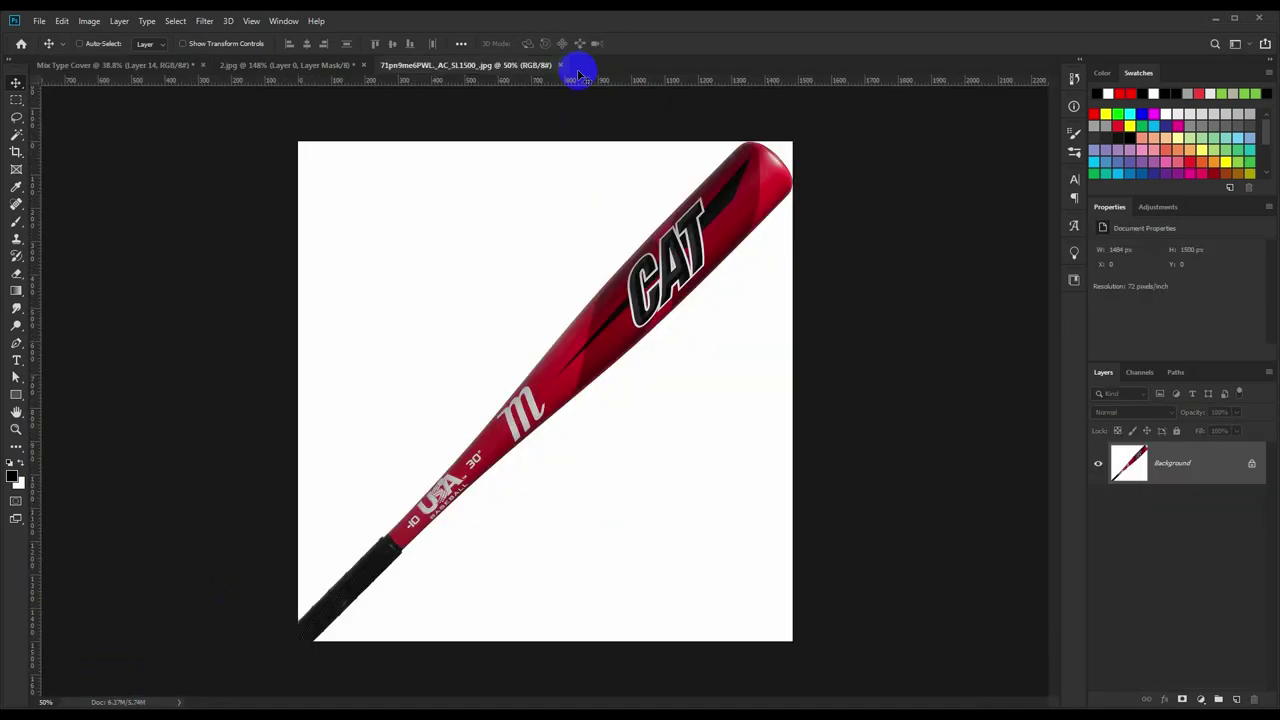
left_click(16, 134)
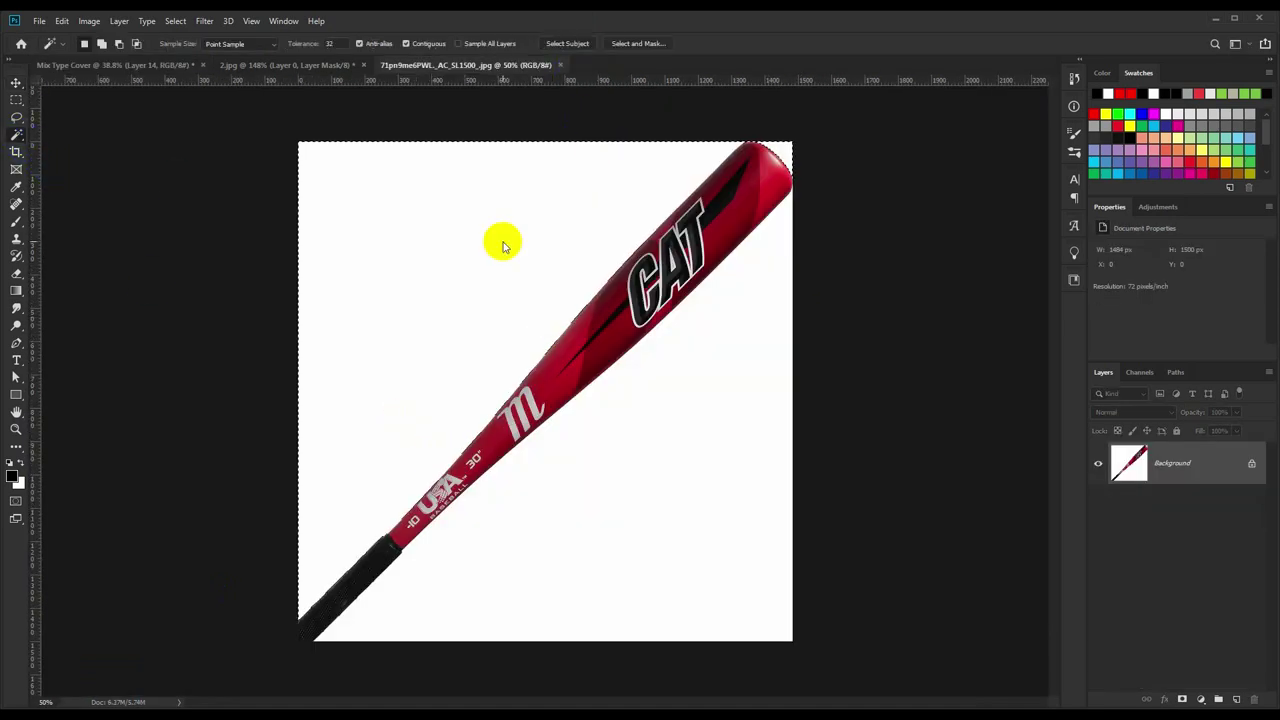
left_click(673, 468)
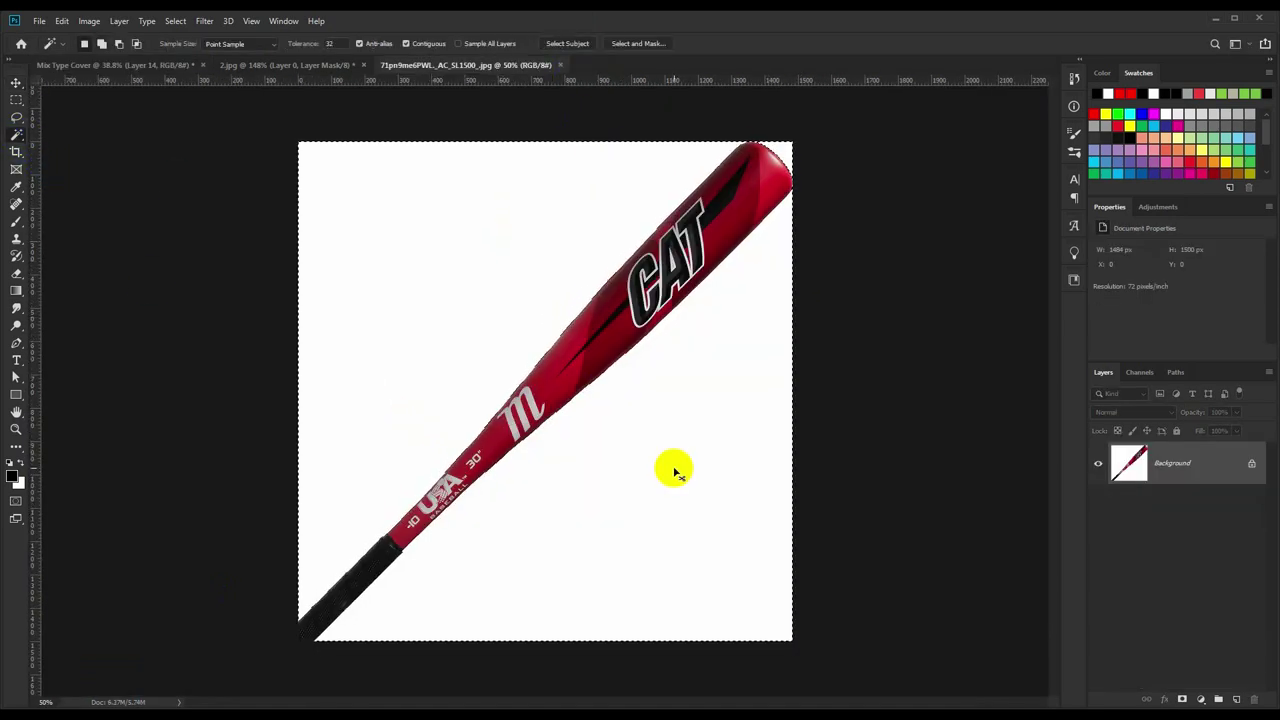
left_click(1183, 698)
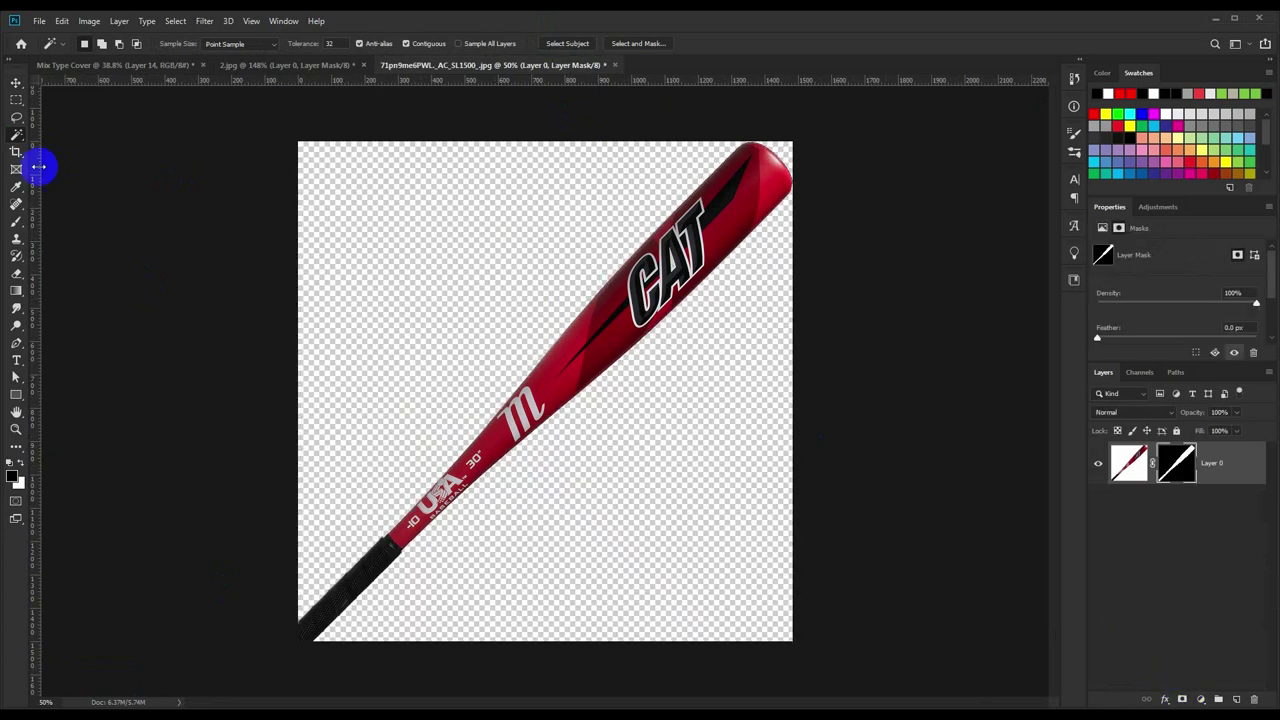
key("v")
left_click_drag(545, 390, 115, 64)
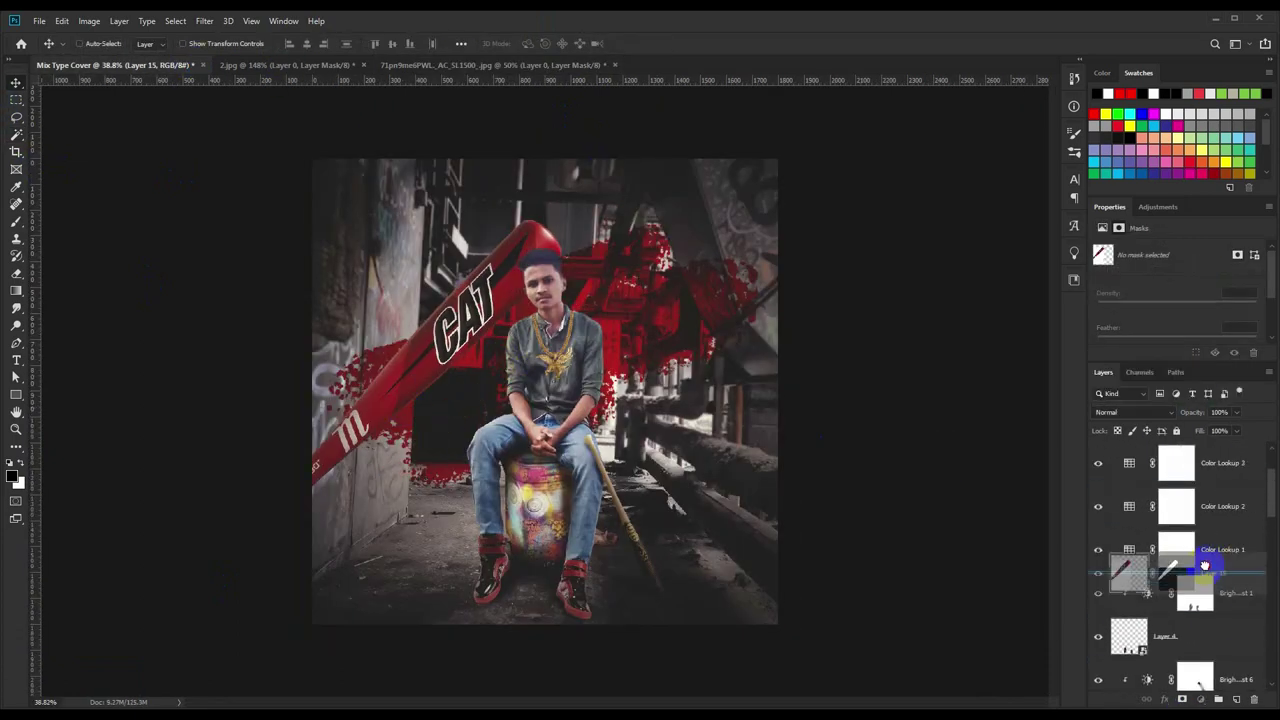
Make the bat a smart object, enlarge it to about 115% and rotate it 9° in the top-left.
right_click(1228, 588)
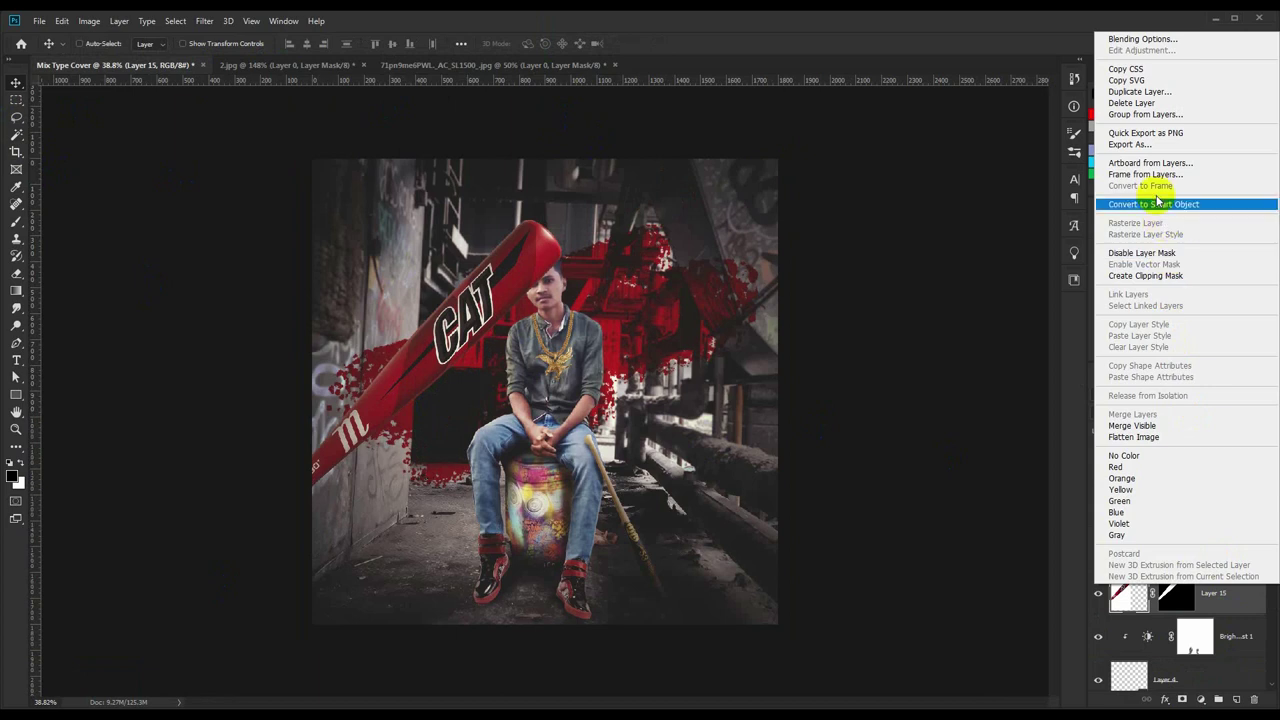
left_click(1157, 207)
left_click_drag(505, 310, 427, 260)
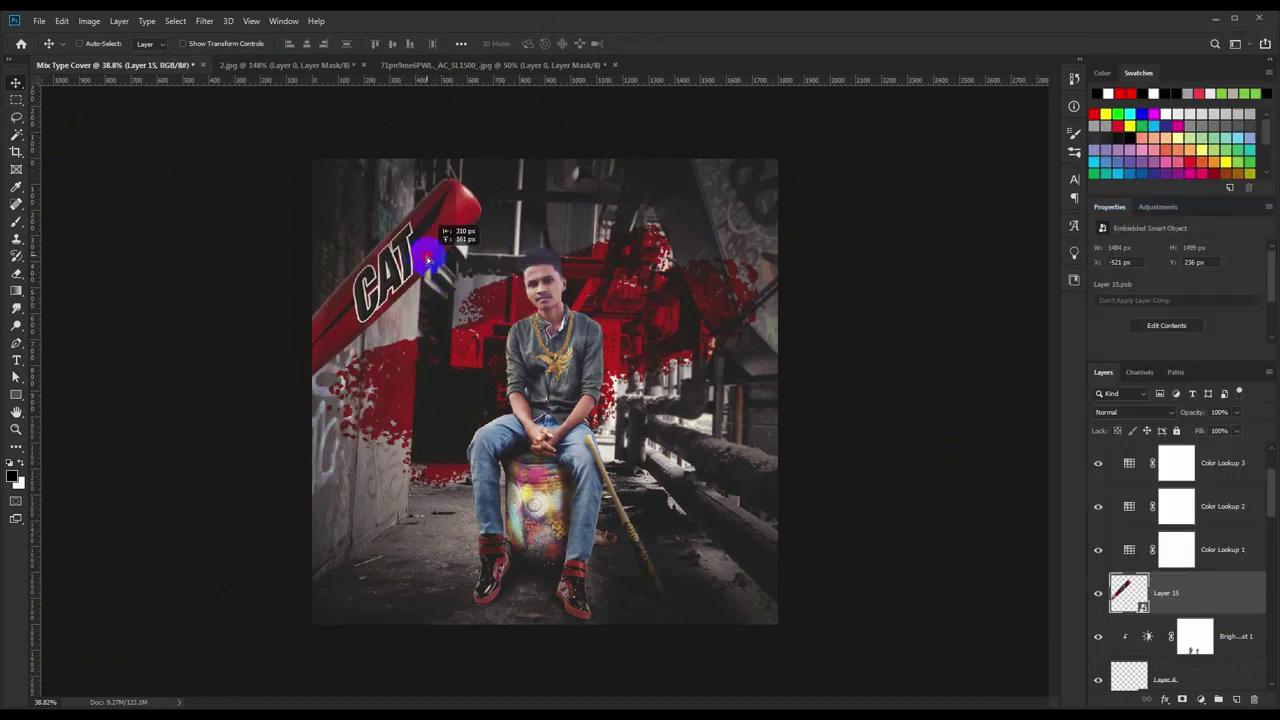
key("ctrl+t")
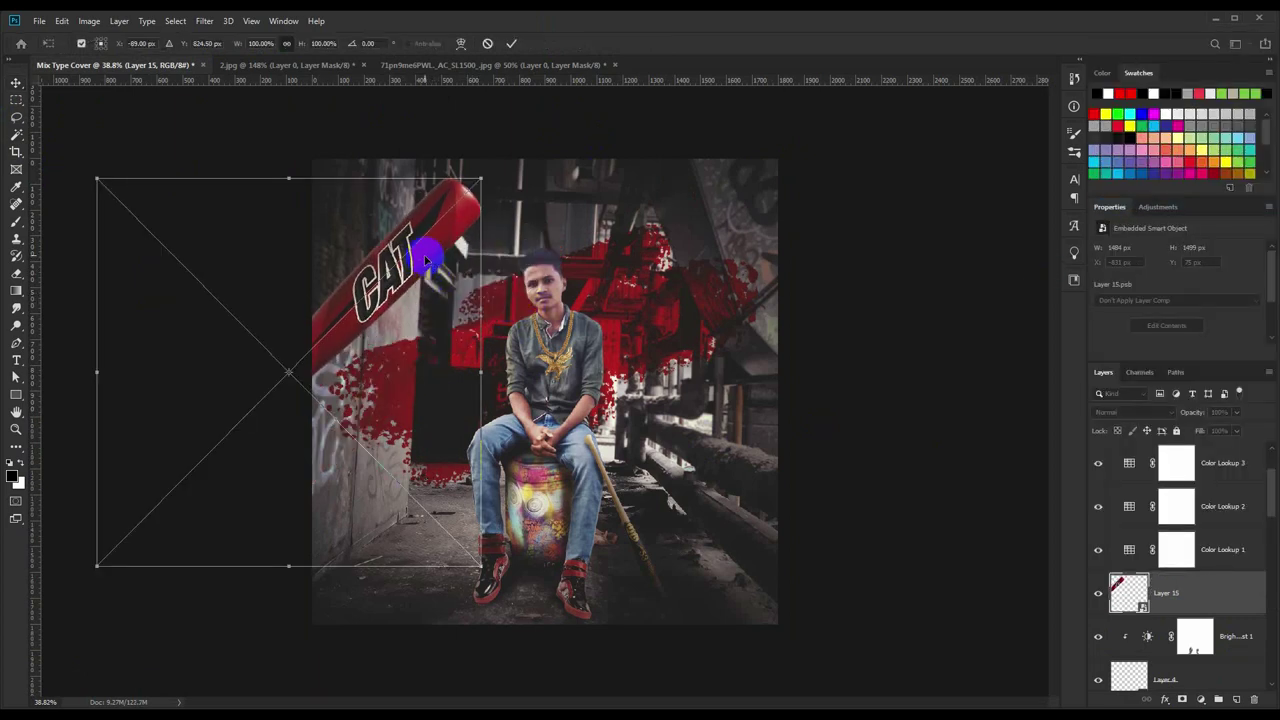
left_click_drag(481, 565, 508, 594)
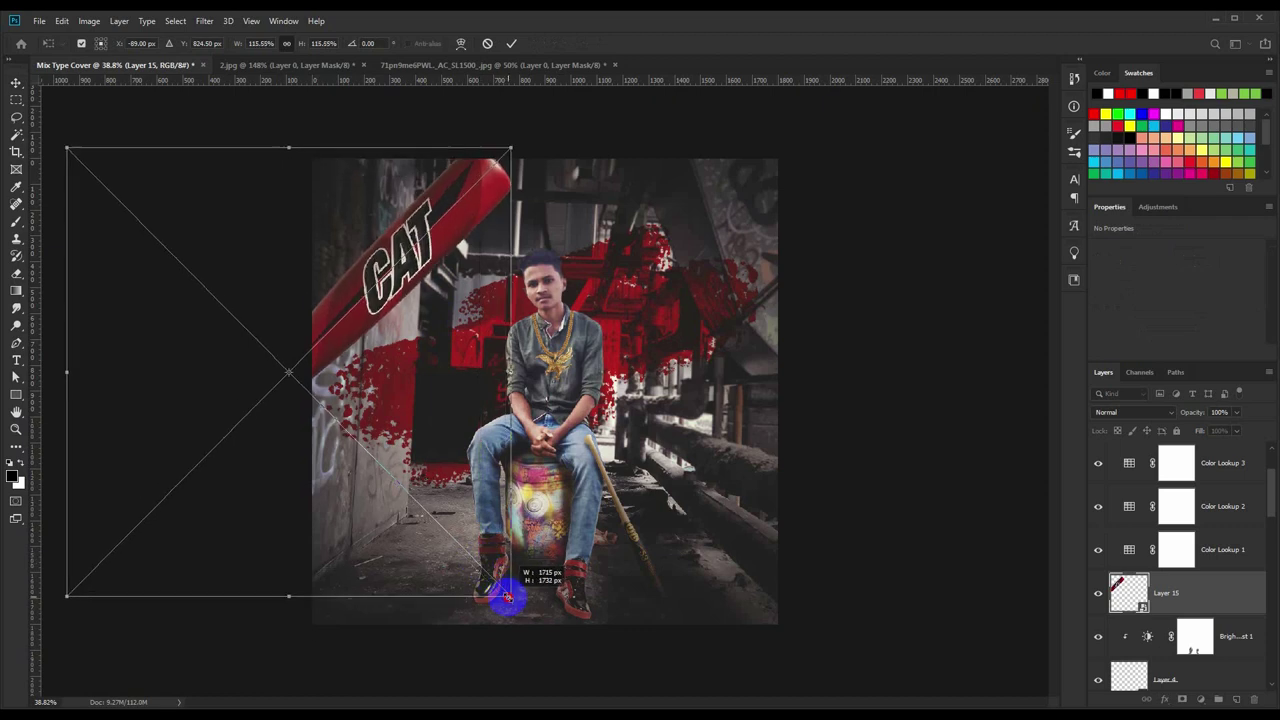
mouse_move(520, 335)
left_mouse_down()
mouse_move(423, 373)
mouse_move(367, 366)
left_mouse_up()
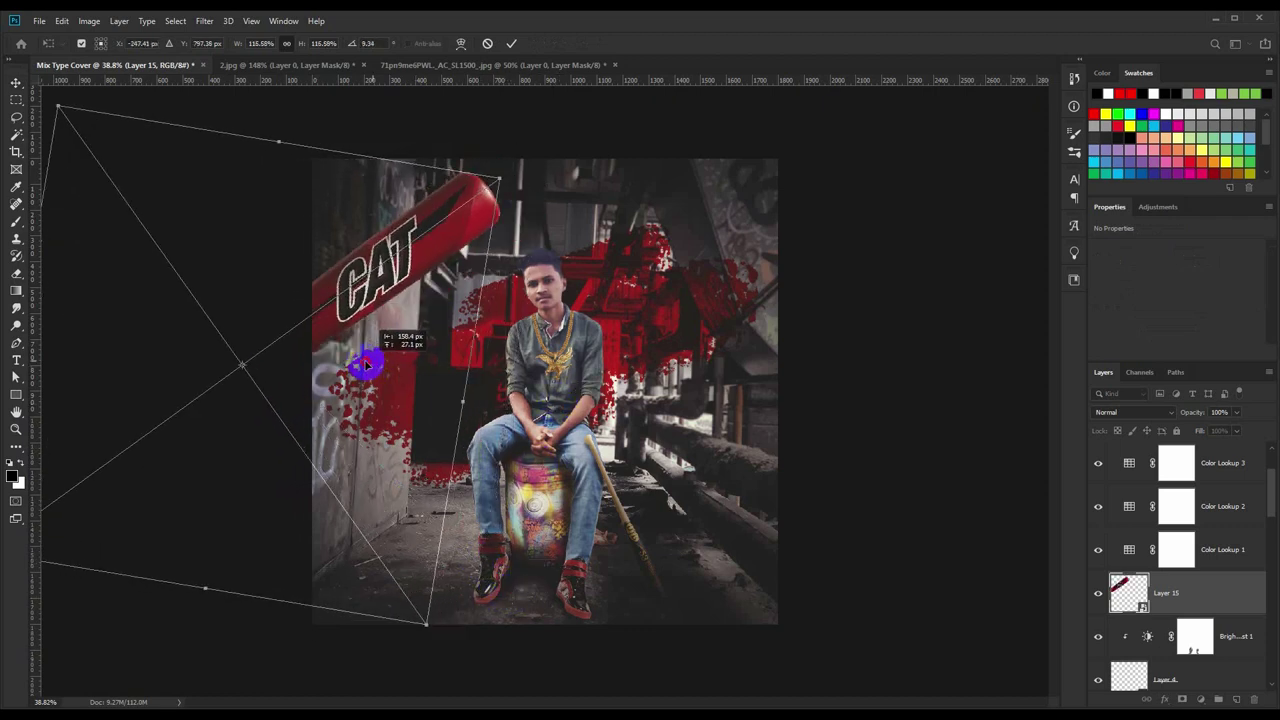
left_click(307, 43)
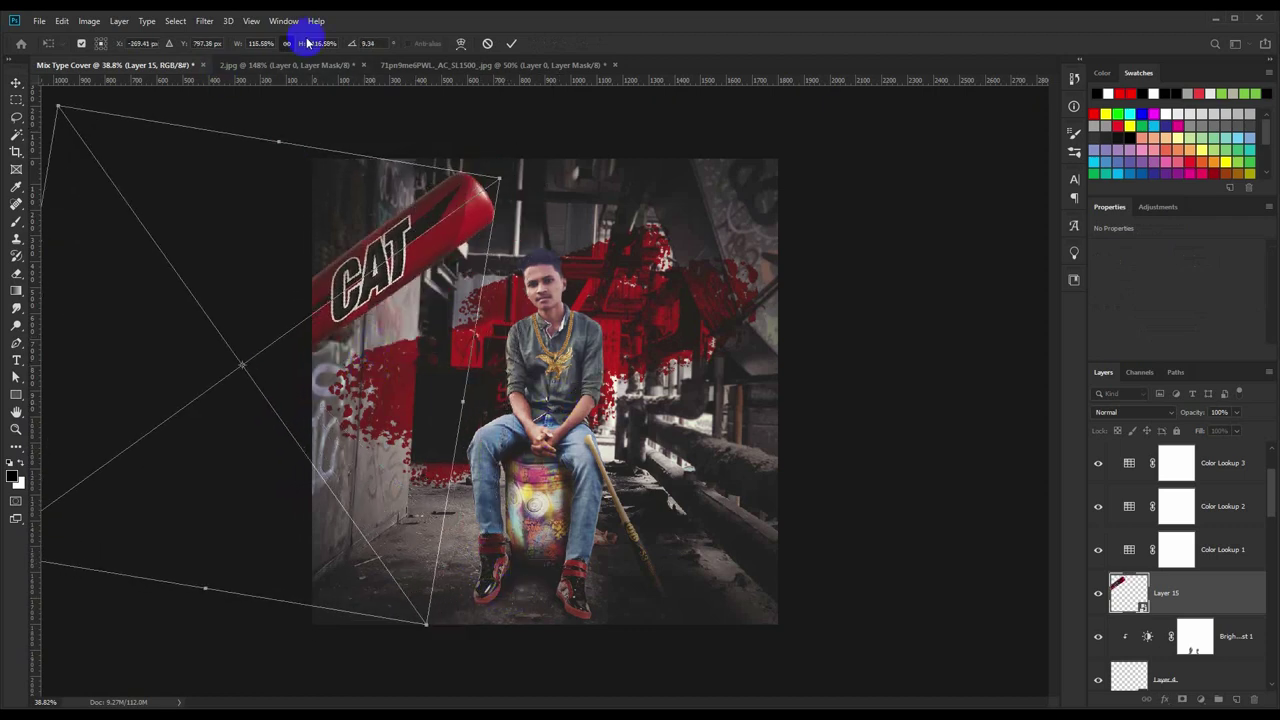
left_click(511, 44)
left_click(204, 20)
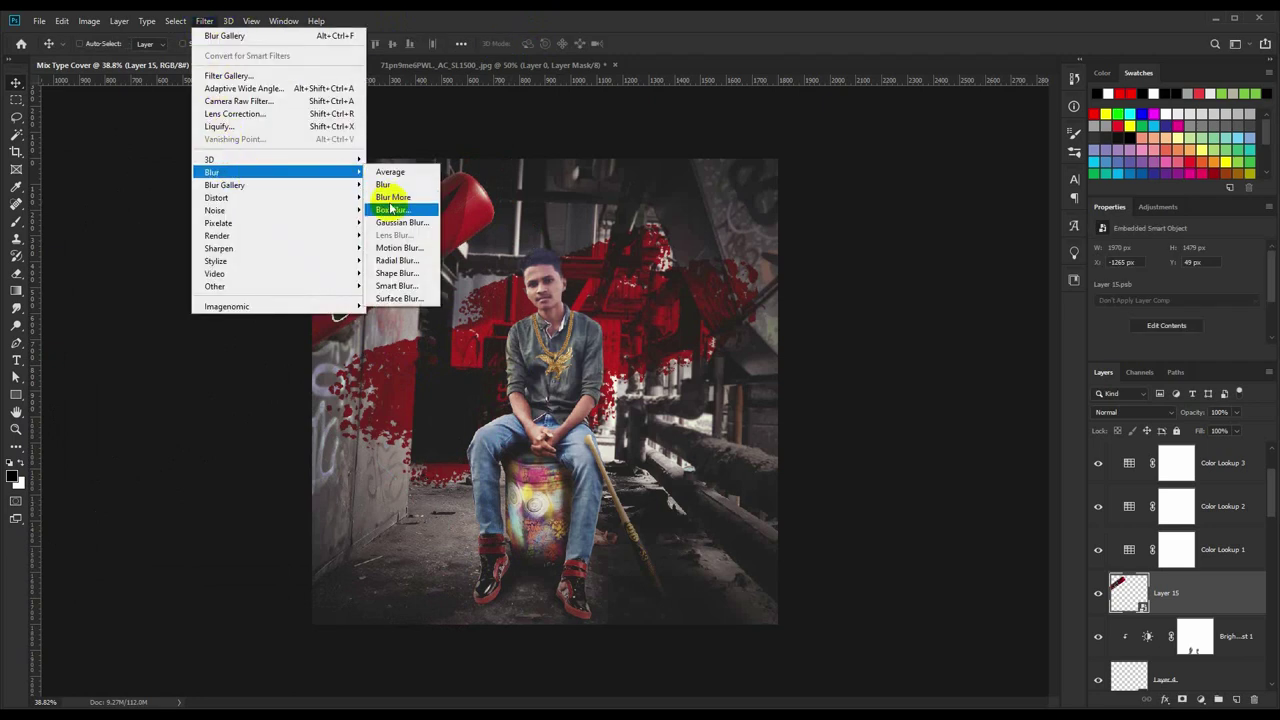
Apply a small-radius Gaussian Blur to the red bat.
left_click(402, 222)
left_click(842, 344)
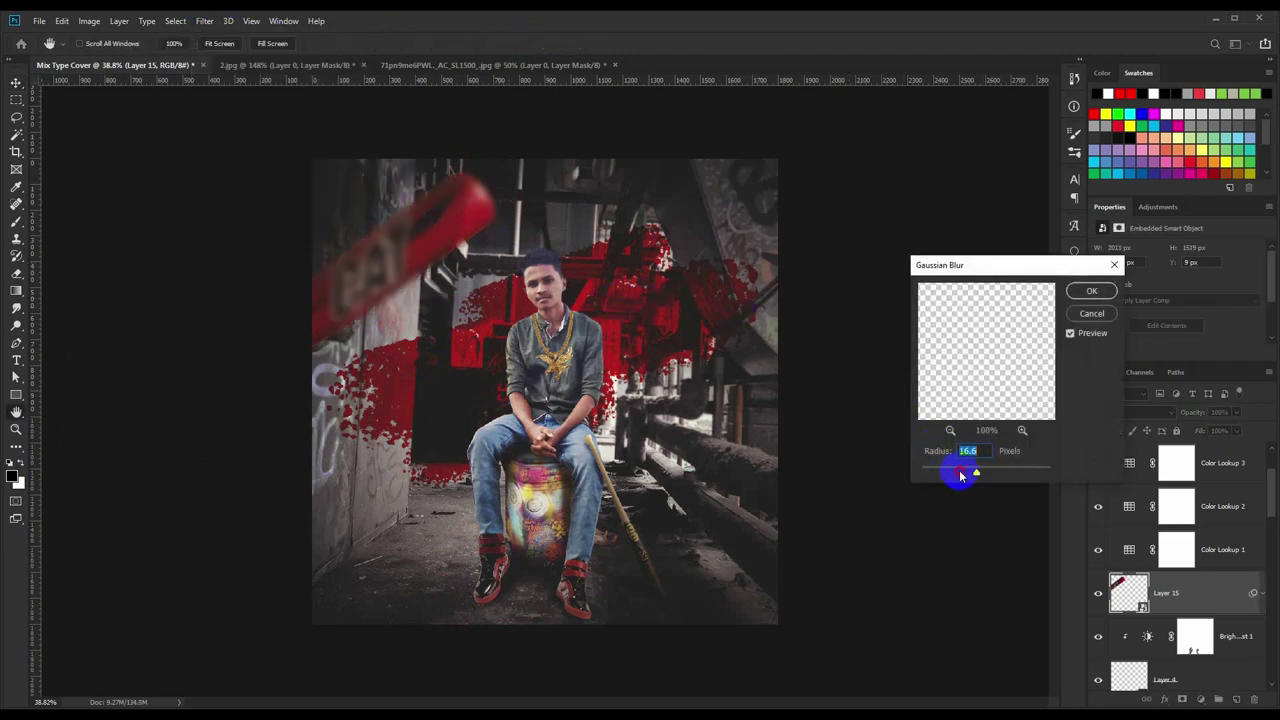
left_click_drag(960, 476, 958, 476)
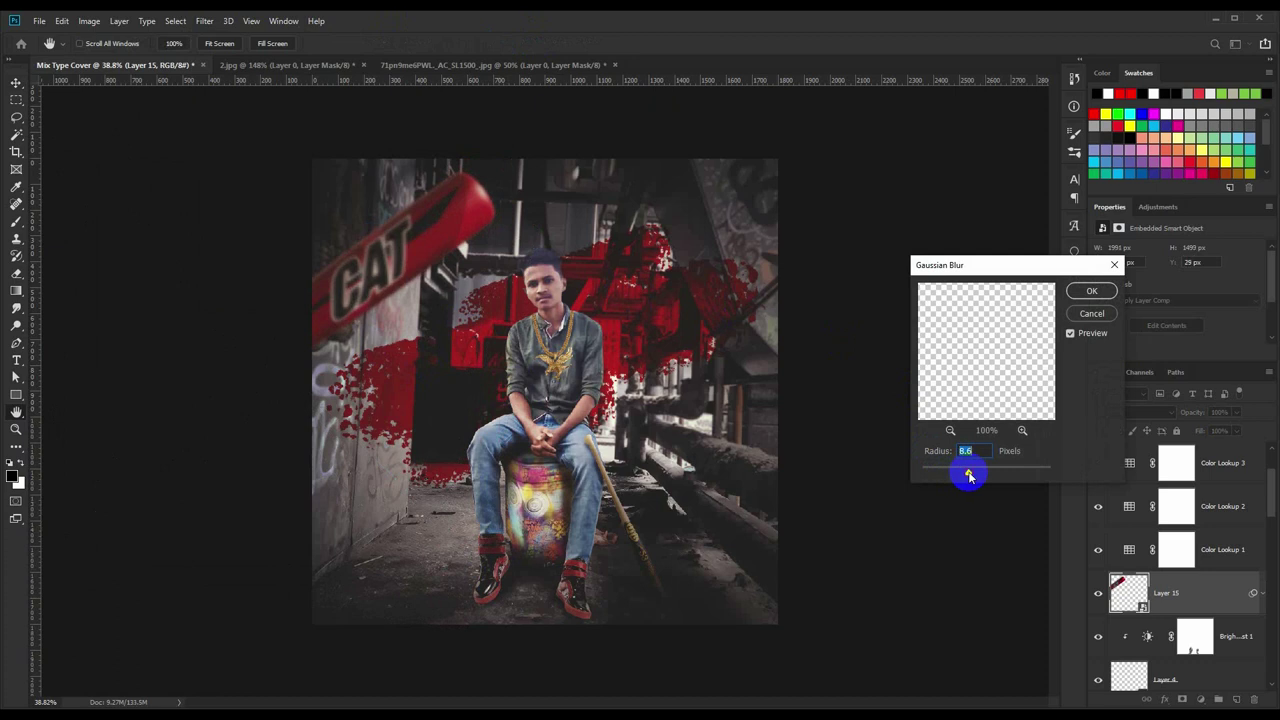
left_click(1090, 291)
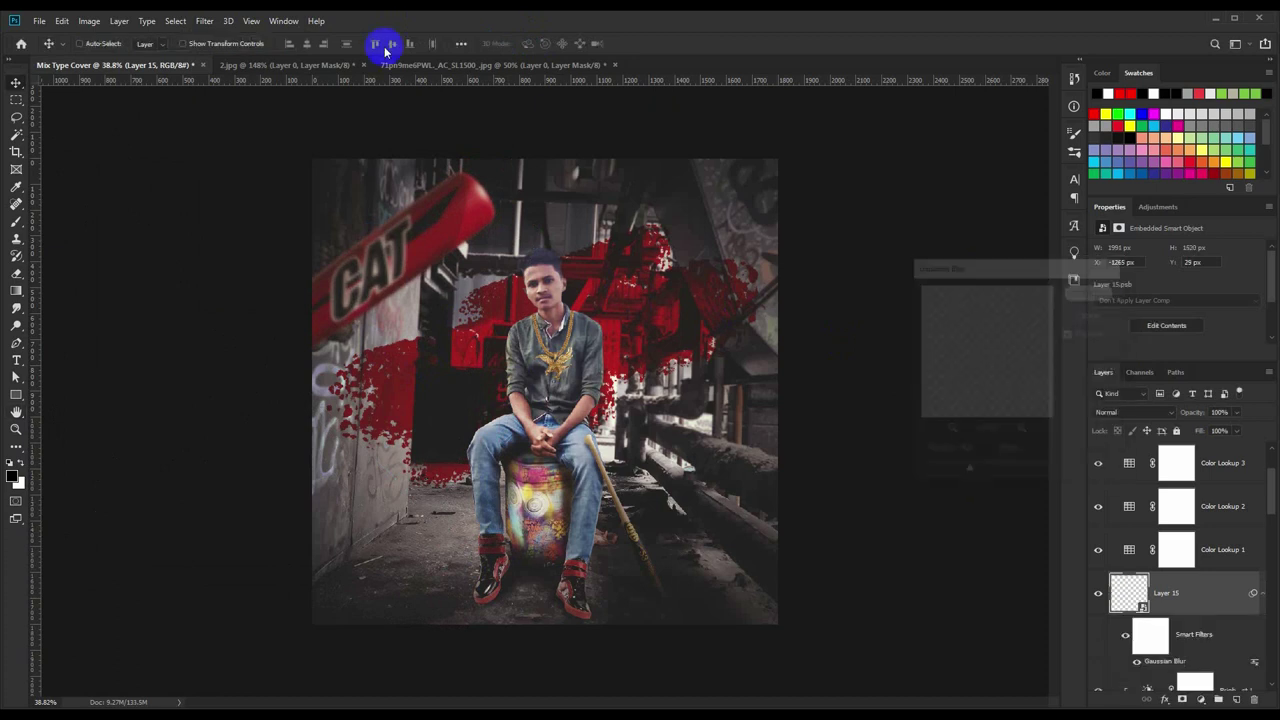
Add a Motion Blur filter to the red bat.
left_click(204, 20)
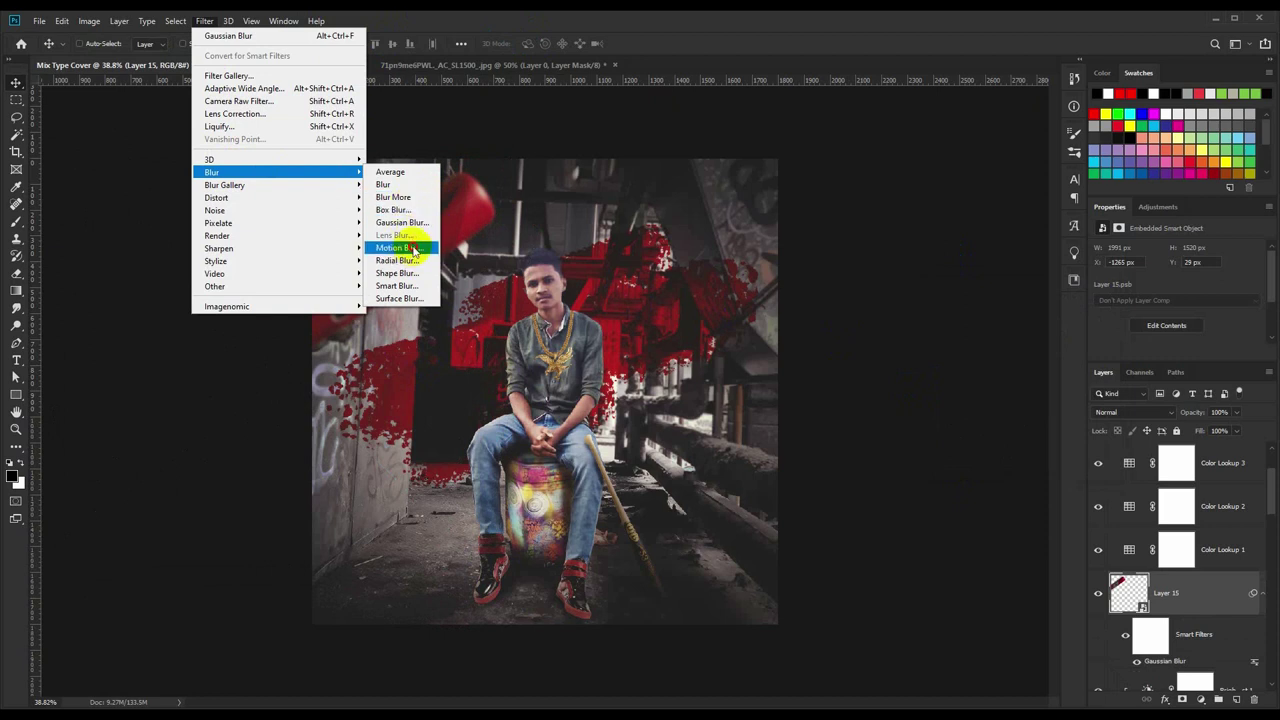
left_click(414, 247)
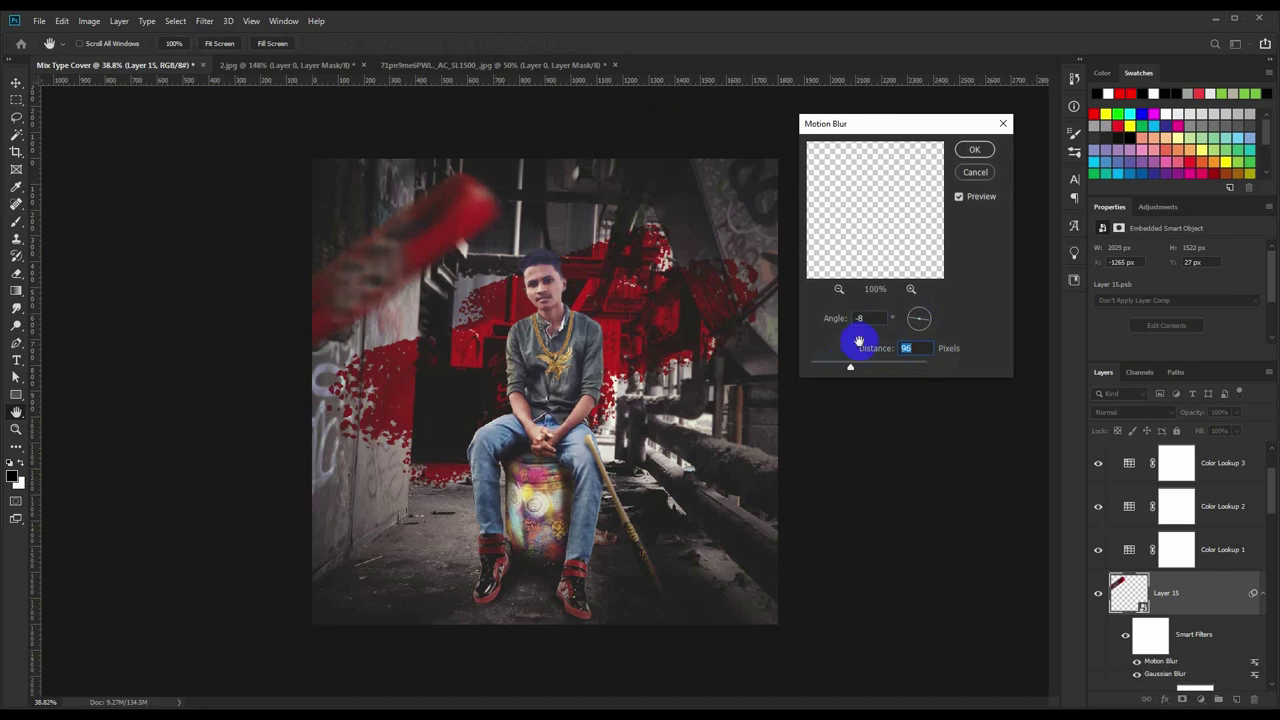
left_click(975, 150)
Duplicate the blurred bat, flip it vertically, and place it at the lower right.
left_click_drag(440, 265, 703, 538)
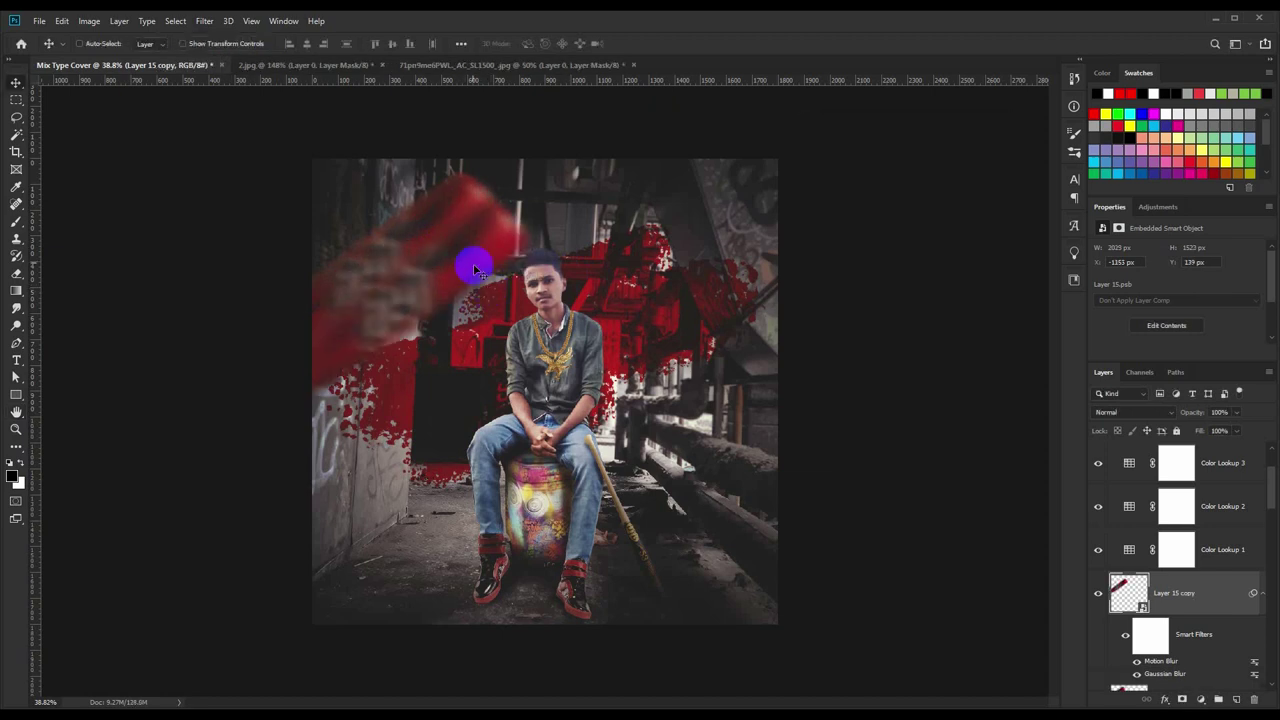
key("ctrl+t")
right_click(703, 538)
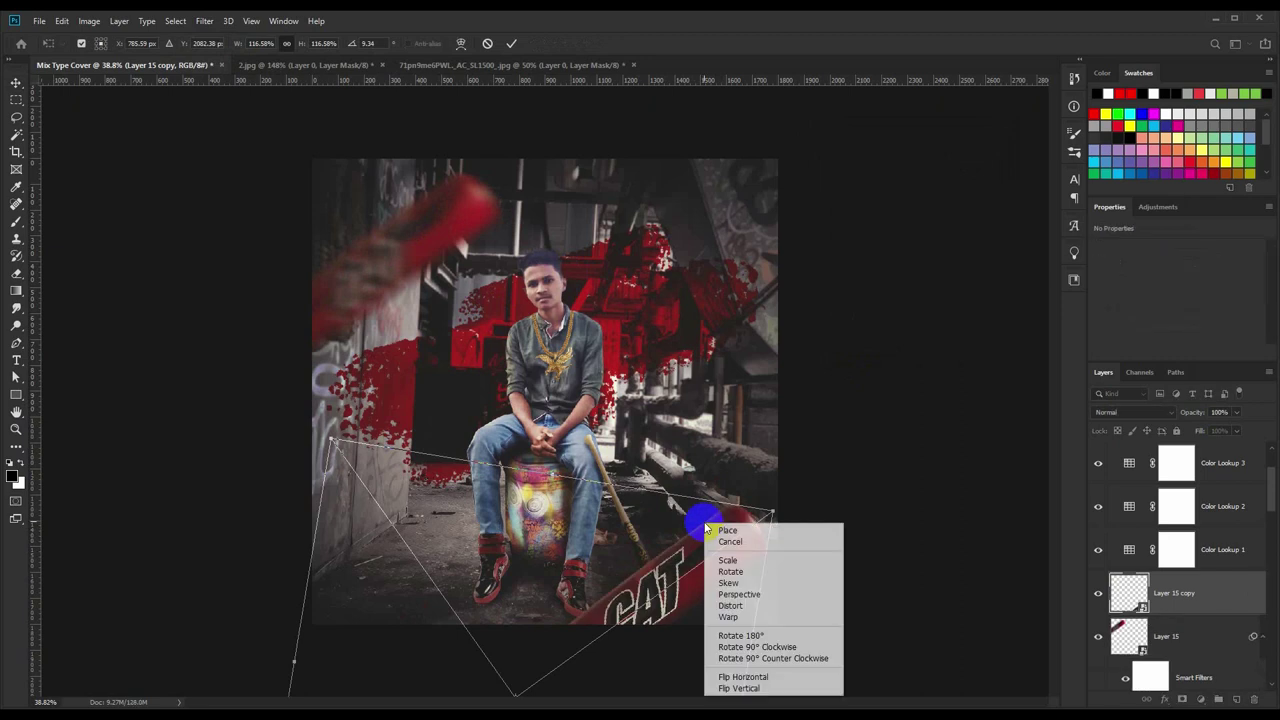
left_click(745, 688)
mouse_move(717, 611)
left_mouse_down()
mouse_move(808, 530)
mouse_move(849, 394)
mouse_move(926, 374)
mouse_move(729, 229)
mouse_move(824, 651)
left_mouse_up()
key("Return")
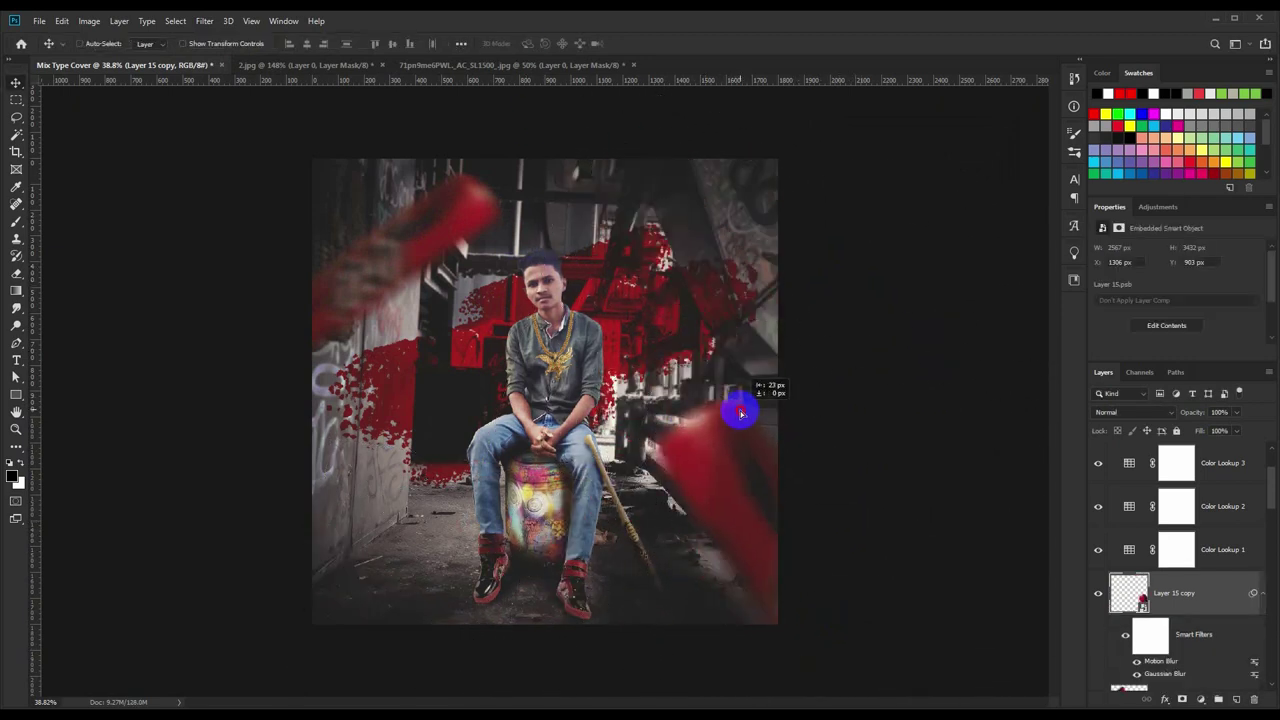
Bring the bullet casing image_00064.jpg from the source folder into Photoshop.
scroll(745, 407, "up", 1)
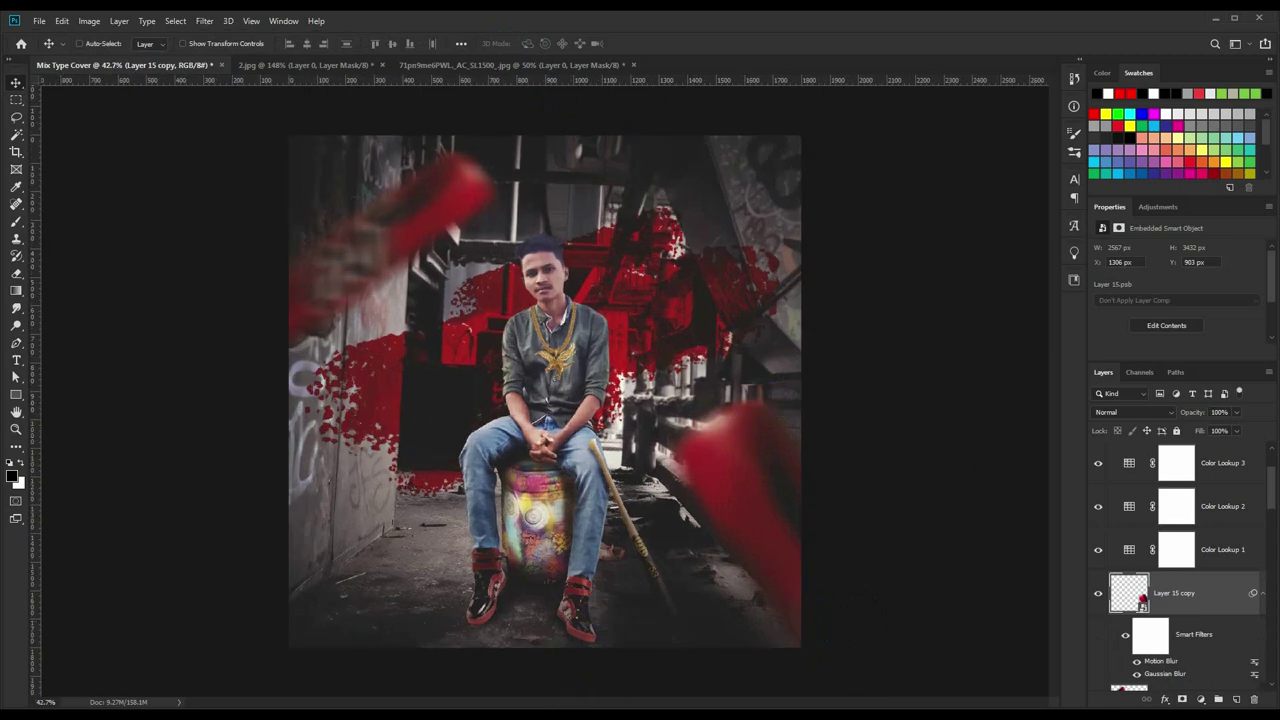
left_click(611, 677)
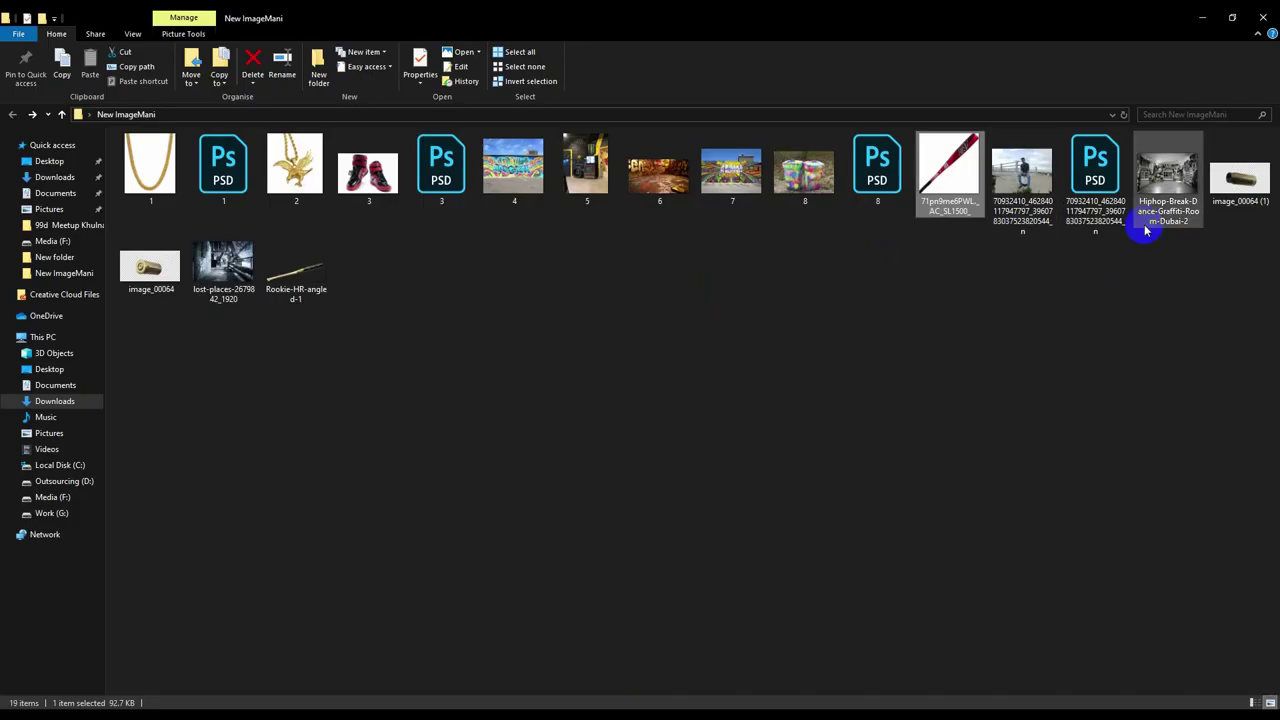
mouse_move(150, 268)
left_mouse_down()
mouse_move(107, 703)
mouse_move(543, 338)
left_mouse_up()
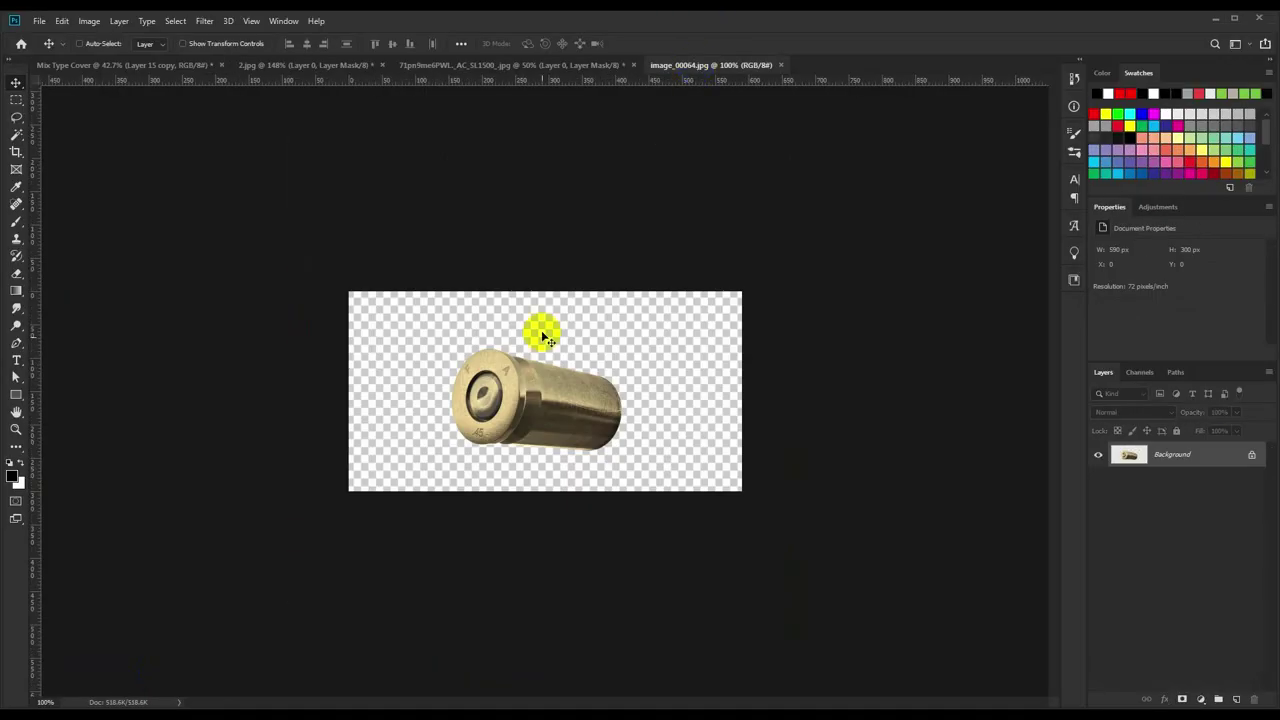
Quick-select the bullet casing and paste it into the Mix Type Cover document.
left_click(70, 131)
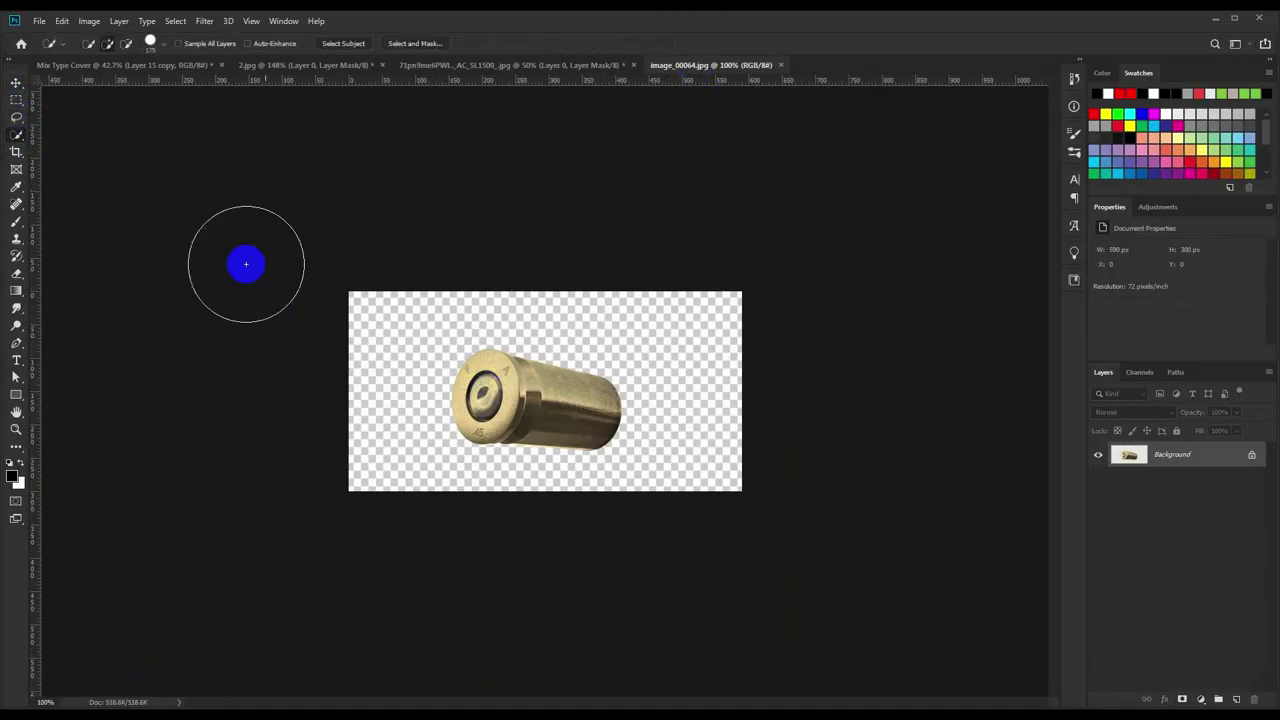
right_click(522, 358)
left_click(666, 91)
right_click(550, 418)
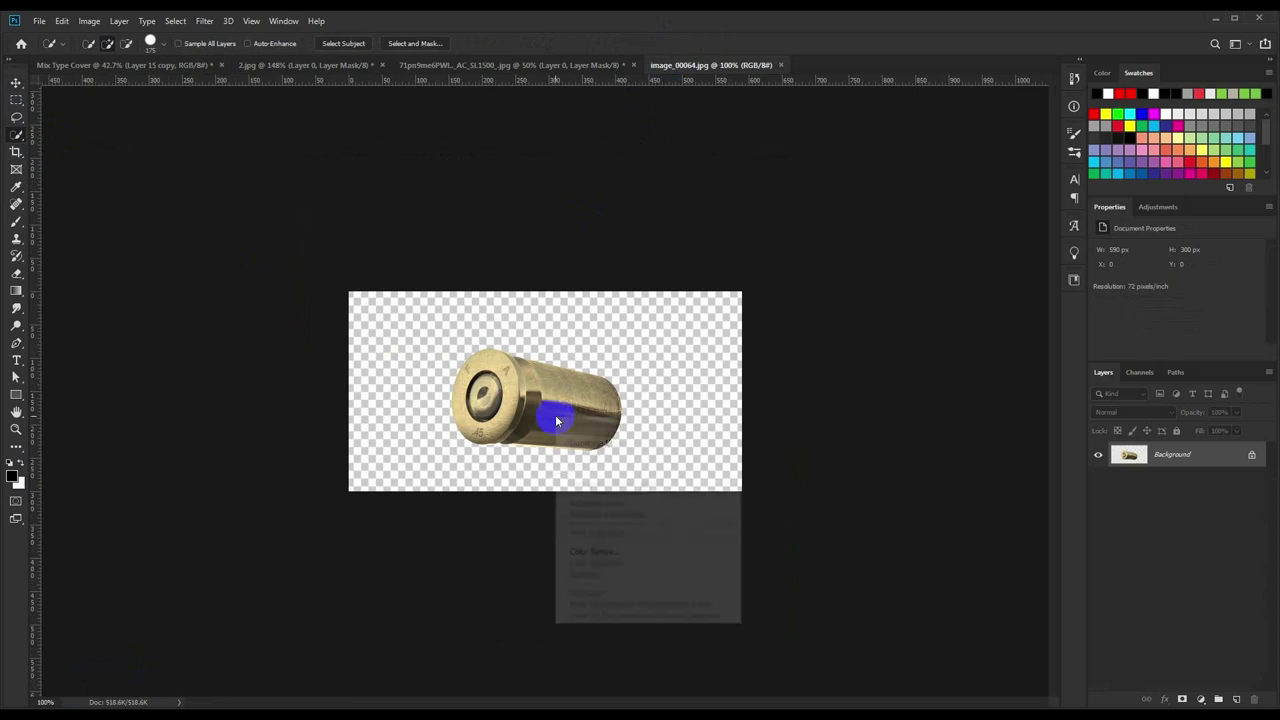
left_click(426, 260)
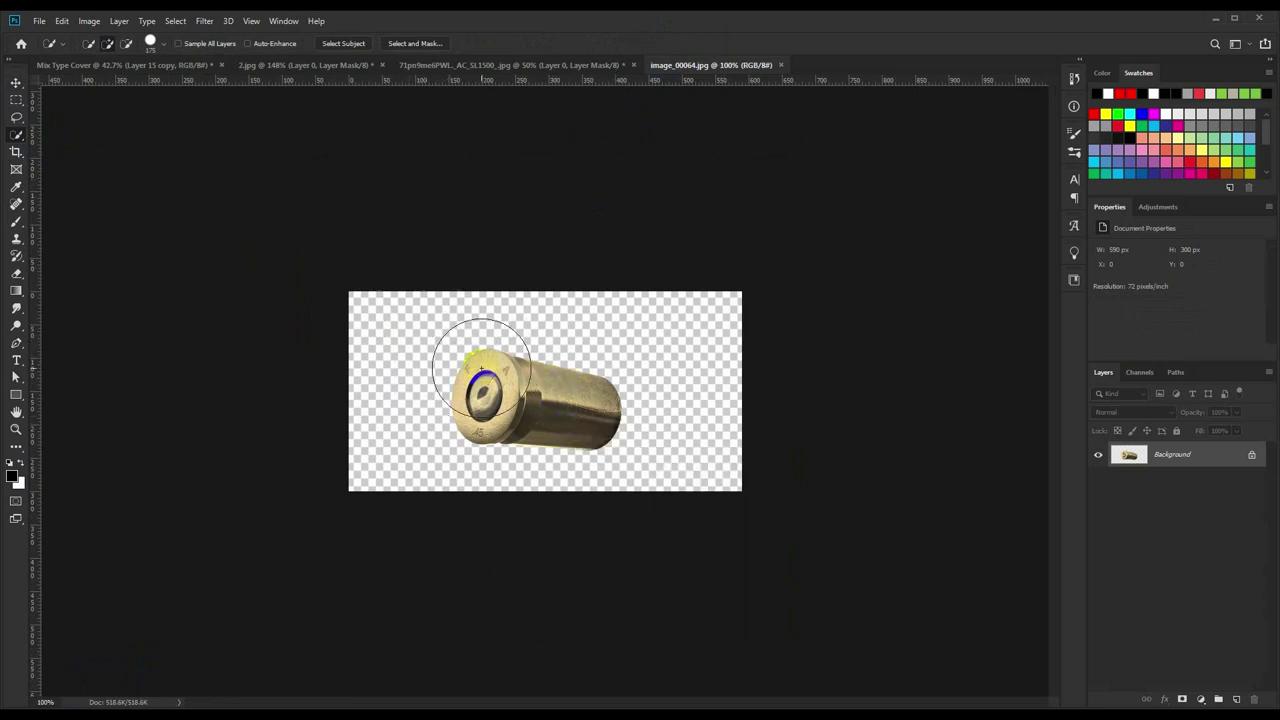
left_click(549, 413)
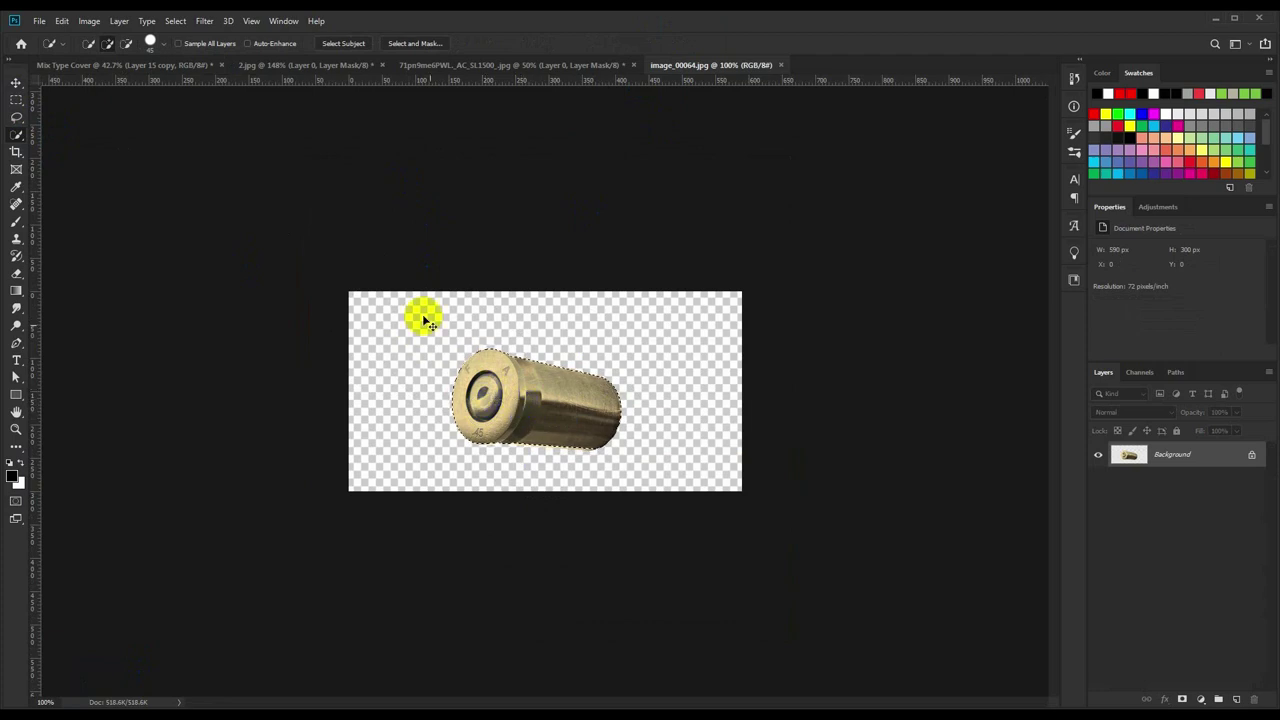
left_click(211, 64)
key("ctrl+v")
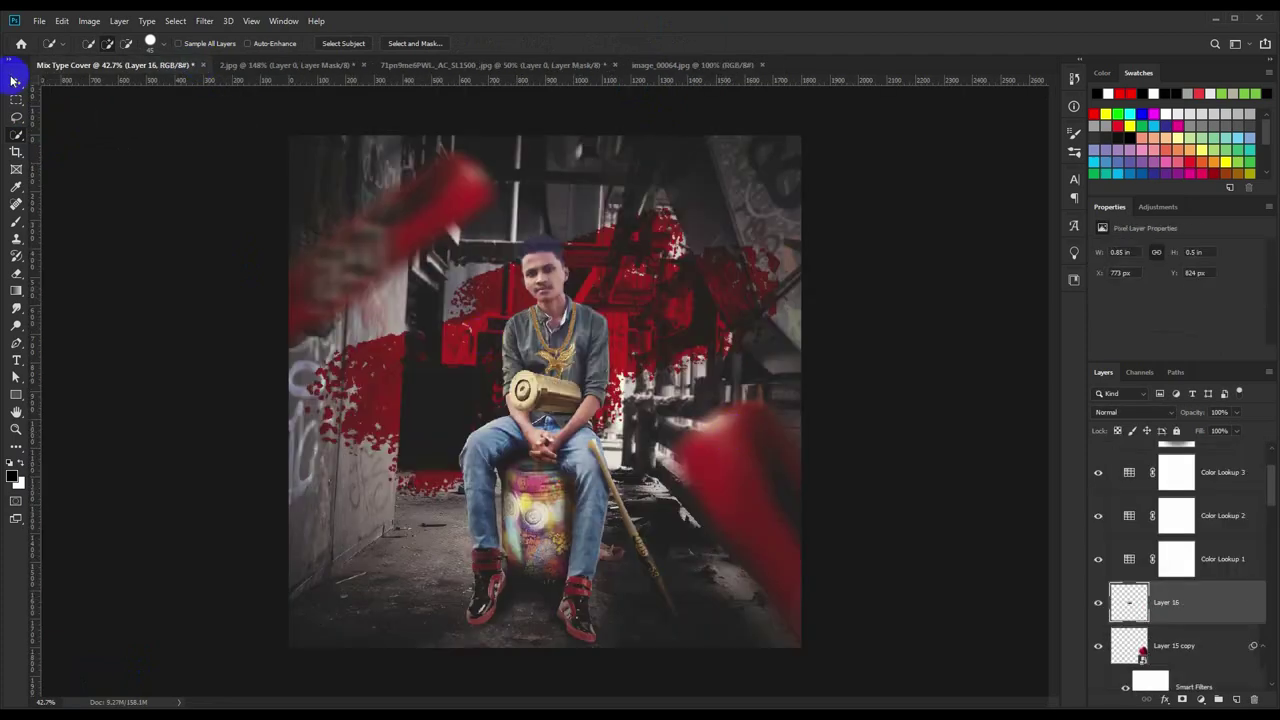
Move the bullet to the upper right and adjust its position with Free Transform.
left_click(16, 83)
mouse_move(590, 468)
left_mouse_down()
mouse_move(737, 276)
mouse_move(748, 233)
left_mouse_up()
key("ctrl+t")
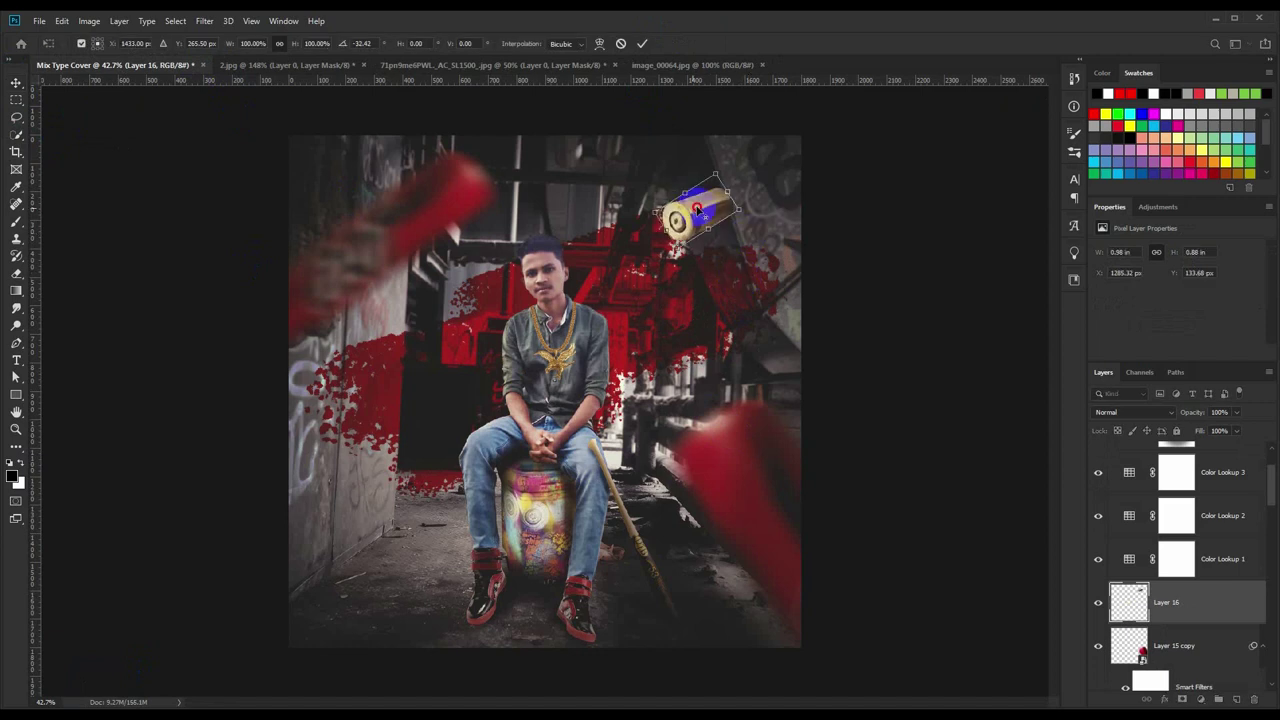
left_click_drag(712, 190, 712, 204)
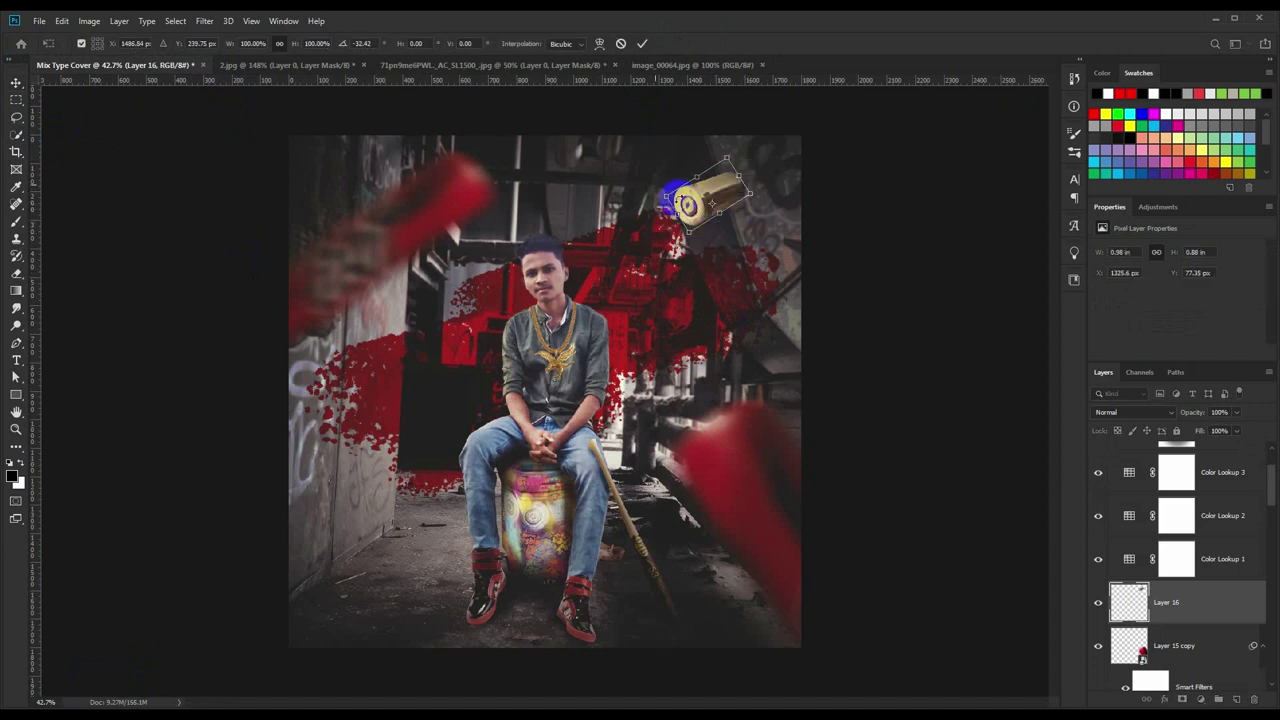
left_click(641, 46)
Convert the bullet to a smart object and tilt it to a diagonal.
left_click(204, 20)
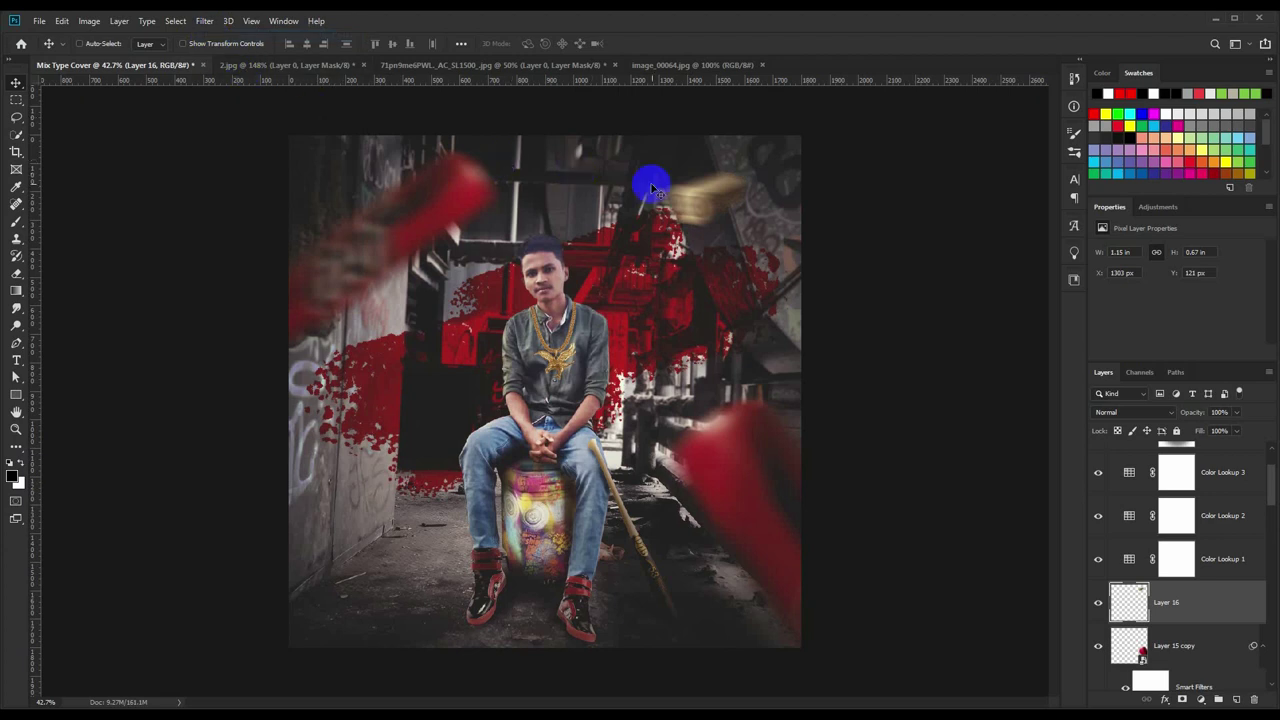
left_click(204, 20)
left_click(230, 52)
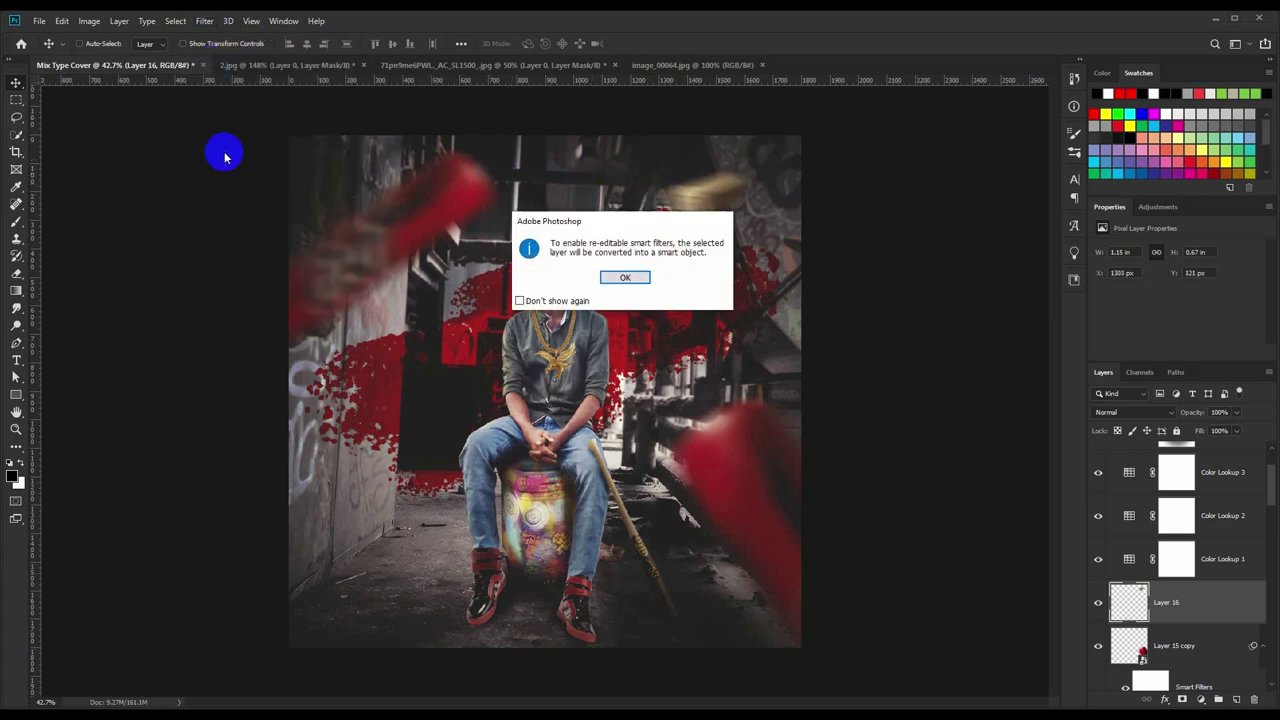
left_click(640, 276)
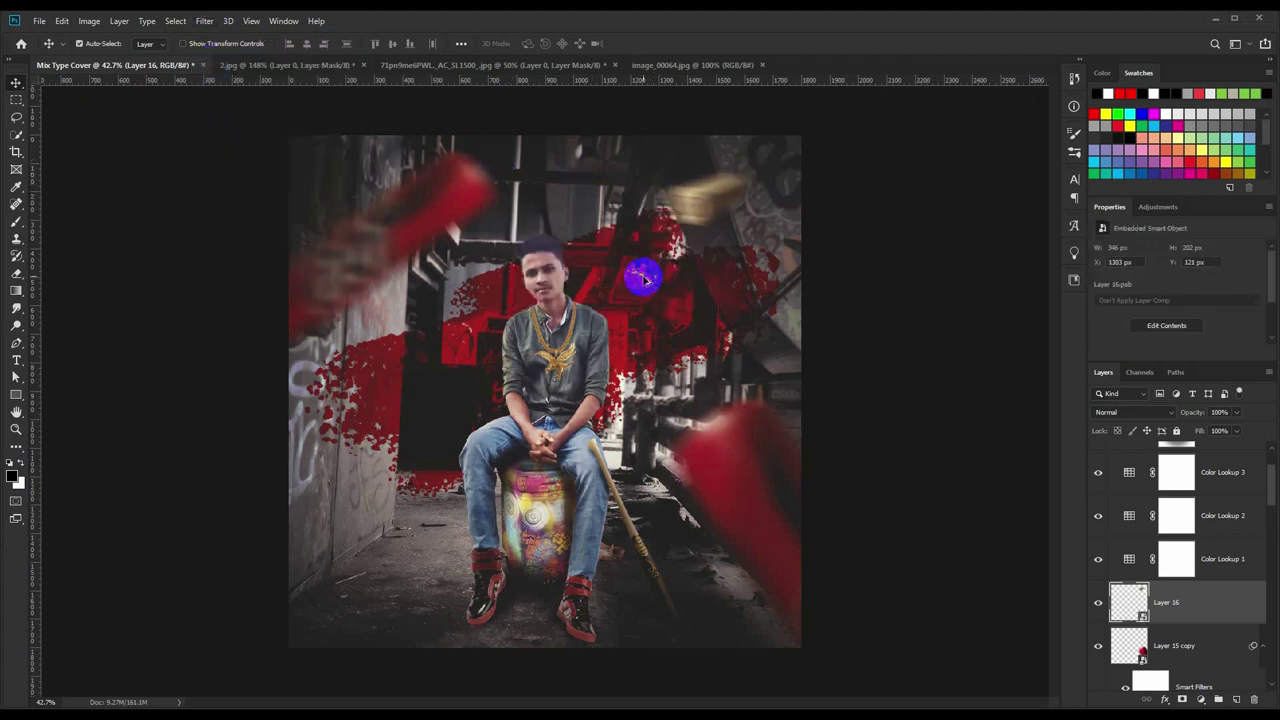
key("ctrl+z")
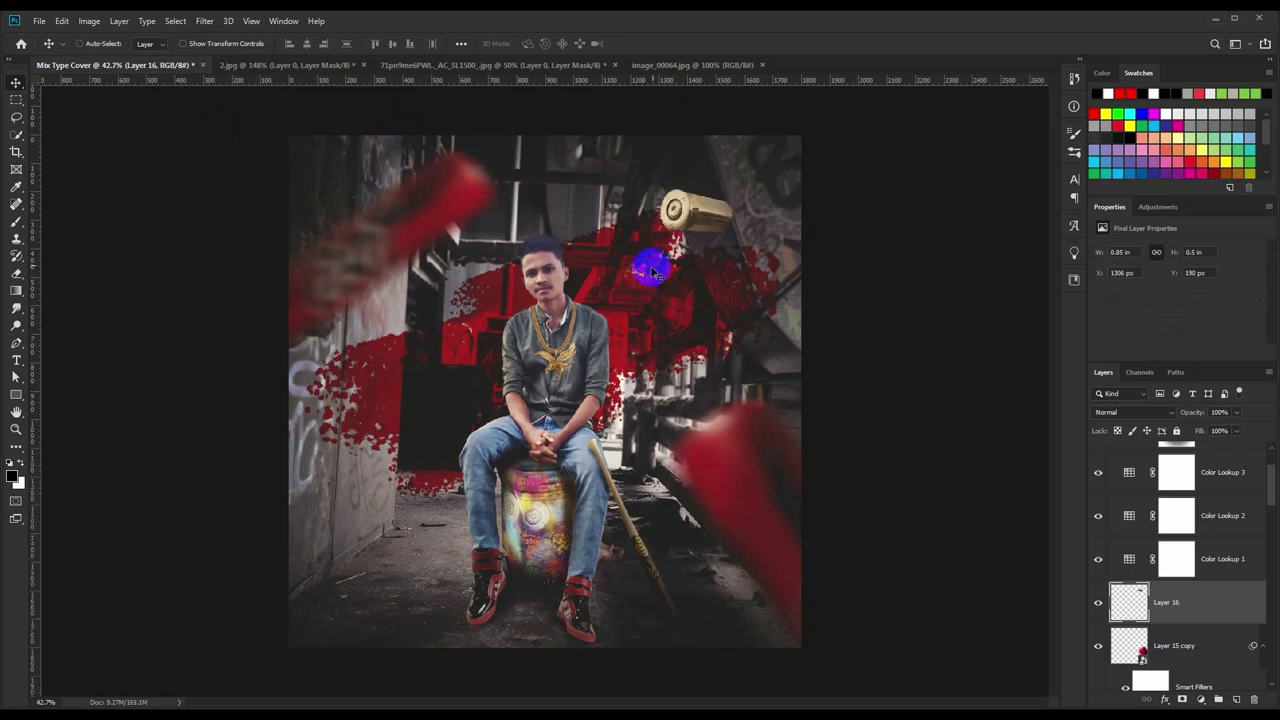
left_click_drag(707, 237, 729, 188)
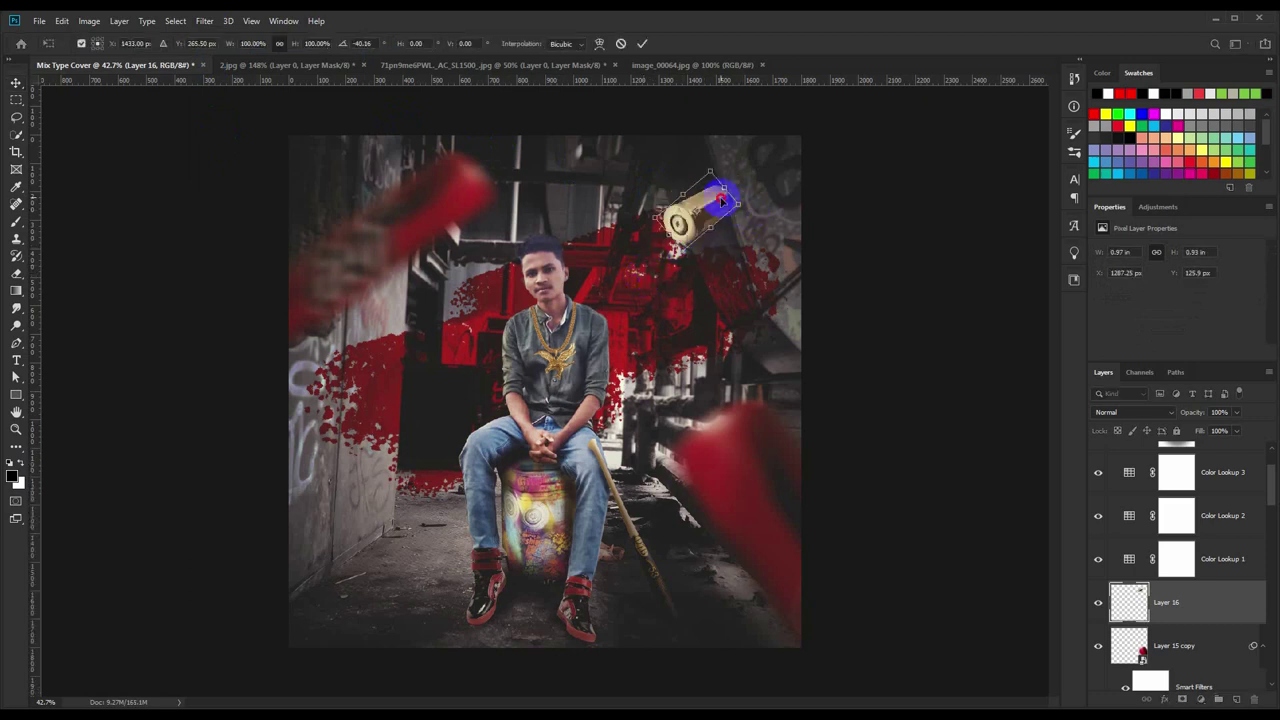
left_click(214, 19)
mouse_move(212, 172)
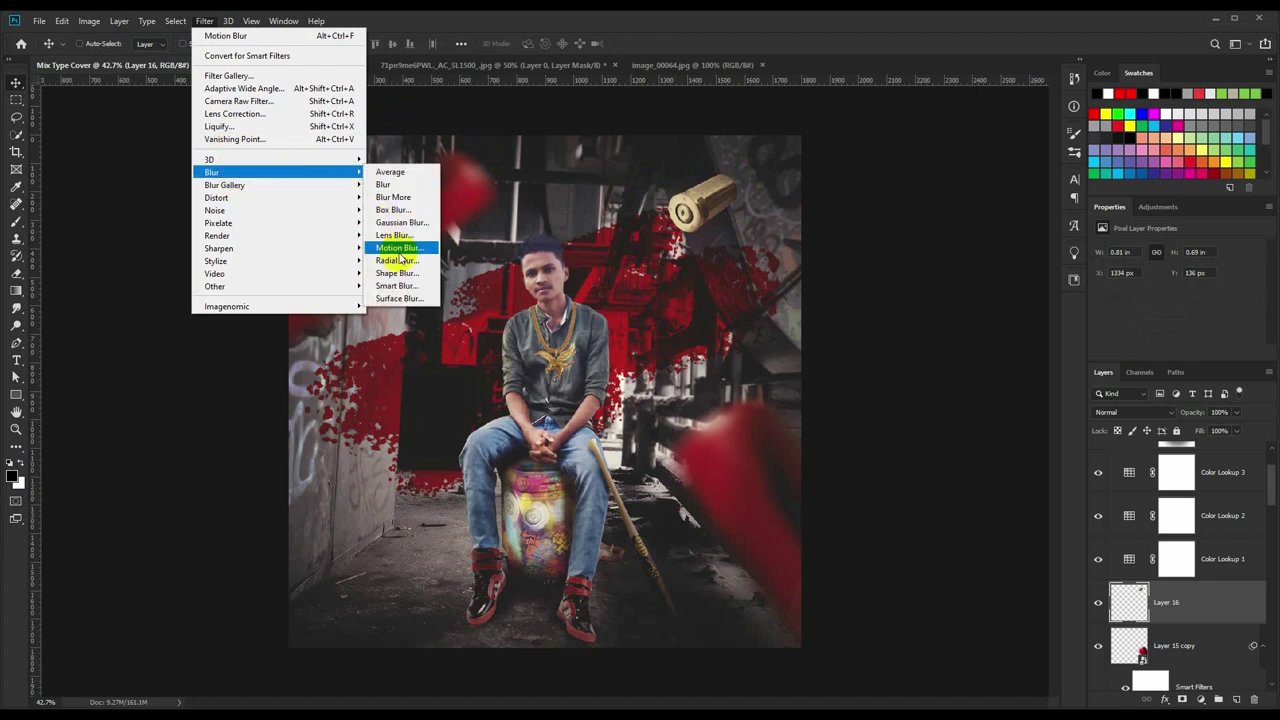
Give the bullet a motion blur of about 44 distance and move it up and right.
left_click(398, 247)
left_click_drag(848, 366, 838, 370)
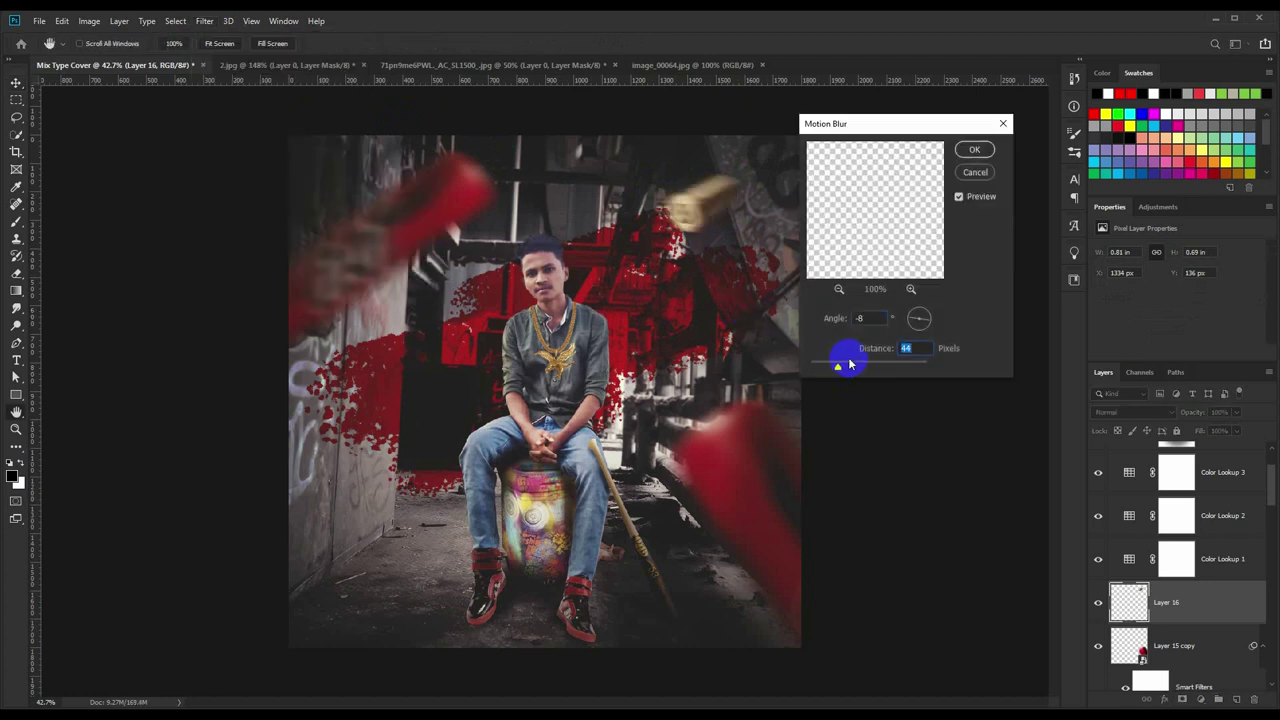
left_click(971, 153)
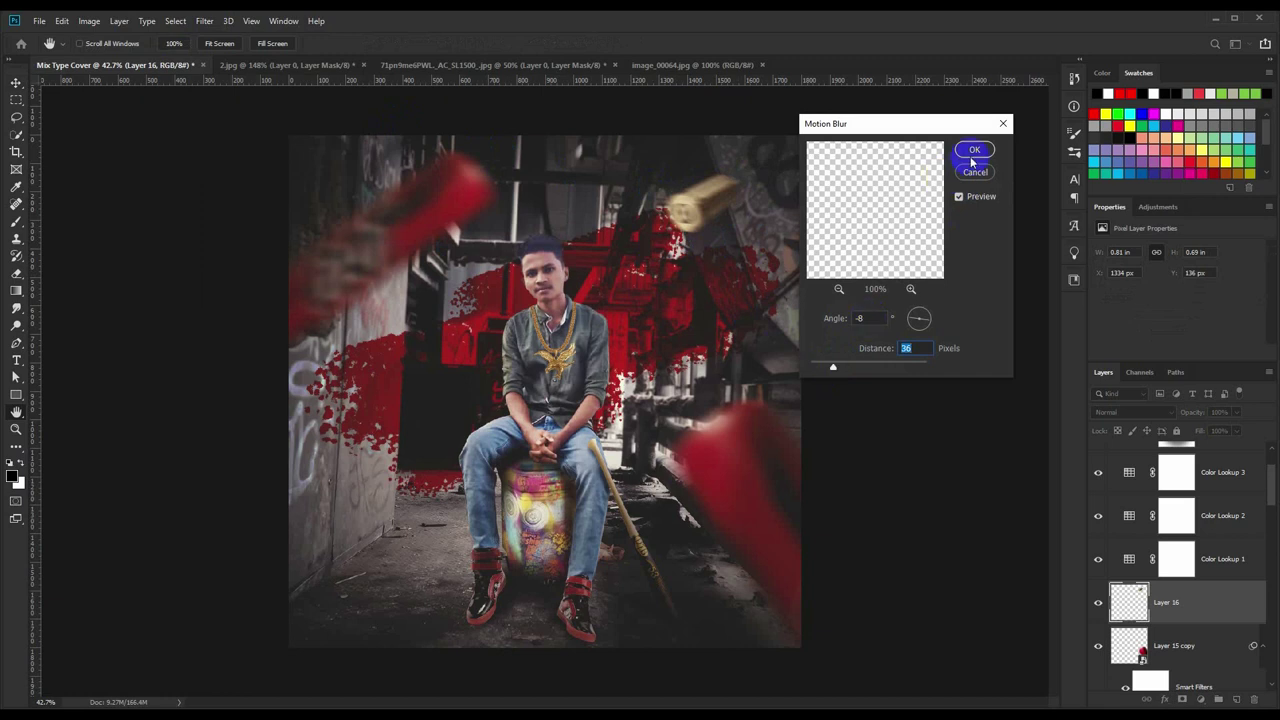
mouse_move(737, 191)
left_mouse_down()
mouse_move(755, 179)
mouse_move(393, 551)
left_mouse_up()
Flip the bullet copy horizontally and enlarge it in the lower left.
key("ctrl+t")
right_click(393, 549)
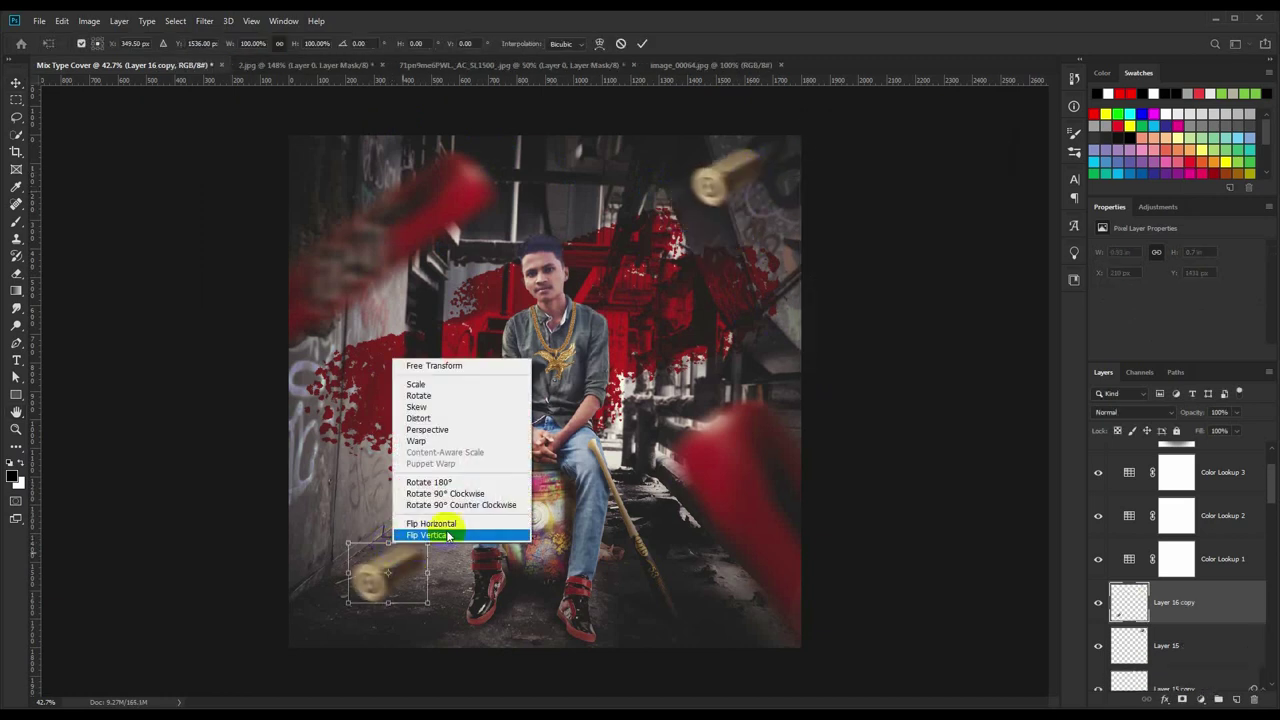
left_click(426, 525)
left_click_drag(424, 600, 663, 91)
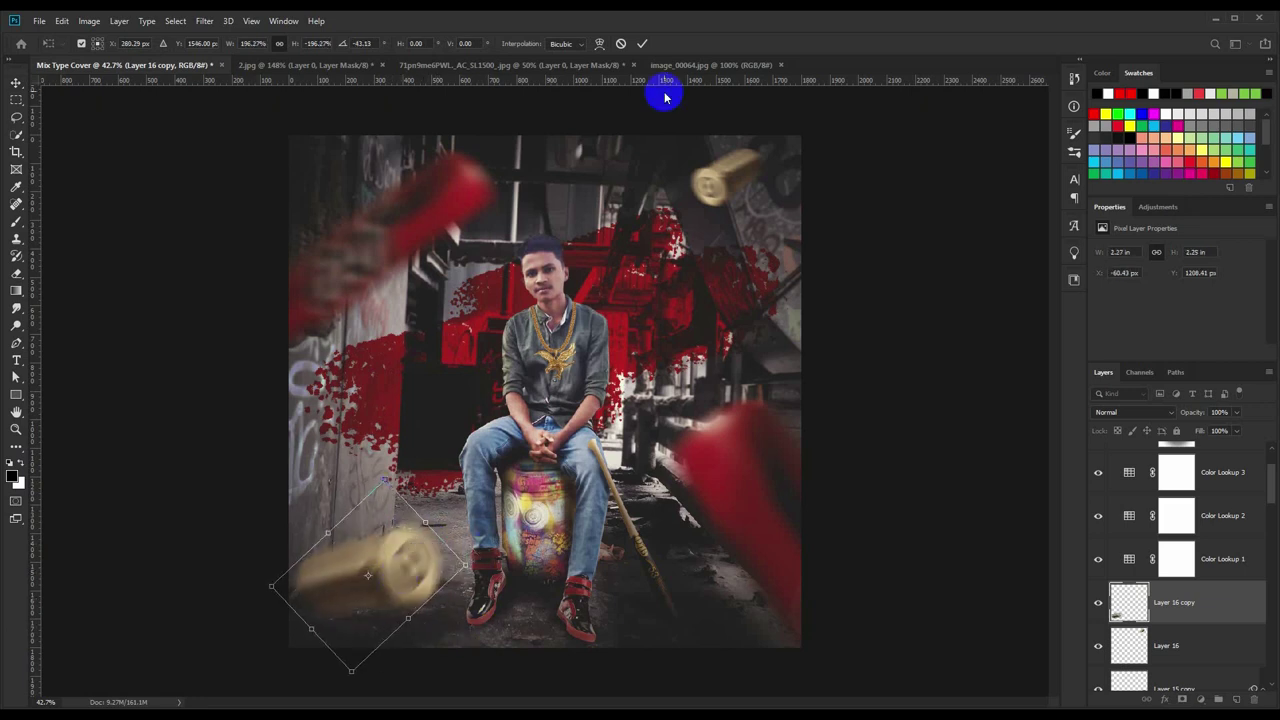
key("Return")
Add a small bullet copy at 68% opacity beside the barrel.
mouse_move(380, 570)
left_mouse_down()
mouse_move(520, 371)
mouse_move(424, 465)
left_mouse_up()
key("ctrl+t")
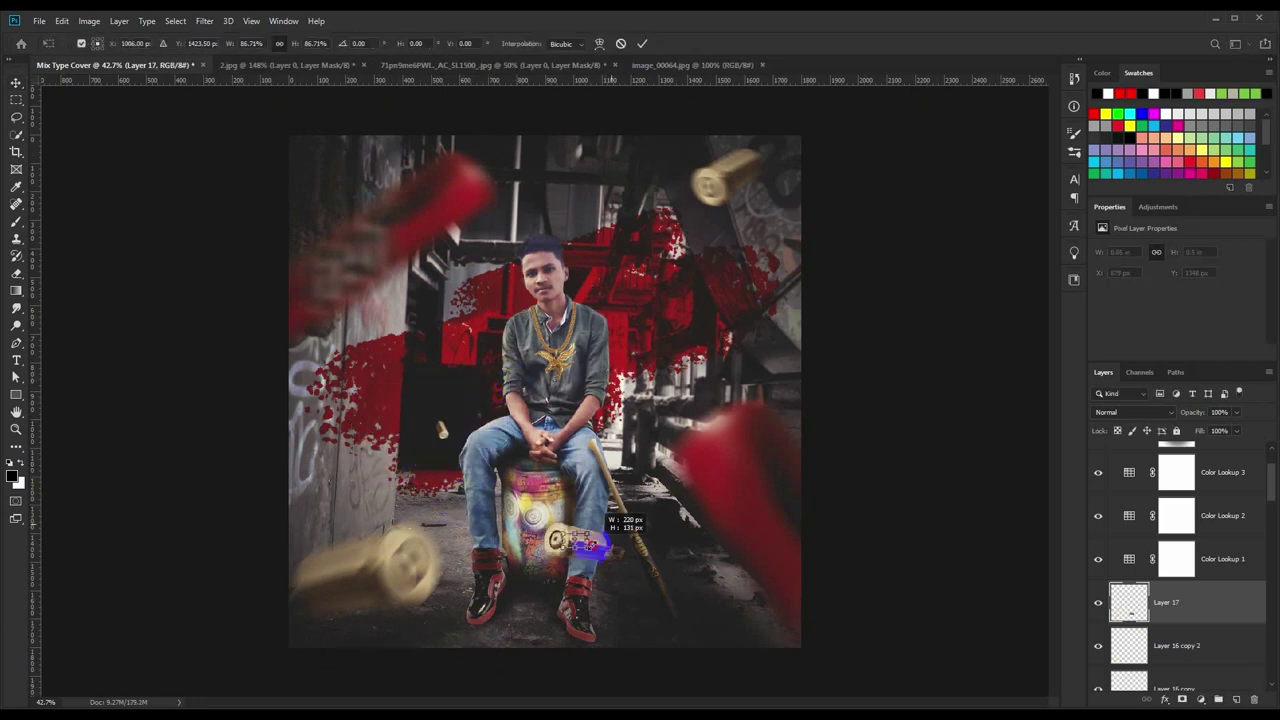
left_click_drag(461, 465, 629, 623)
left_click_drag(1204, 412, 1171, 414)
left_click_drag(589, 627, 577, 631)
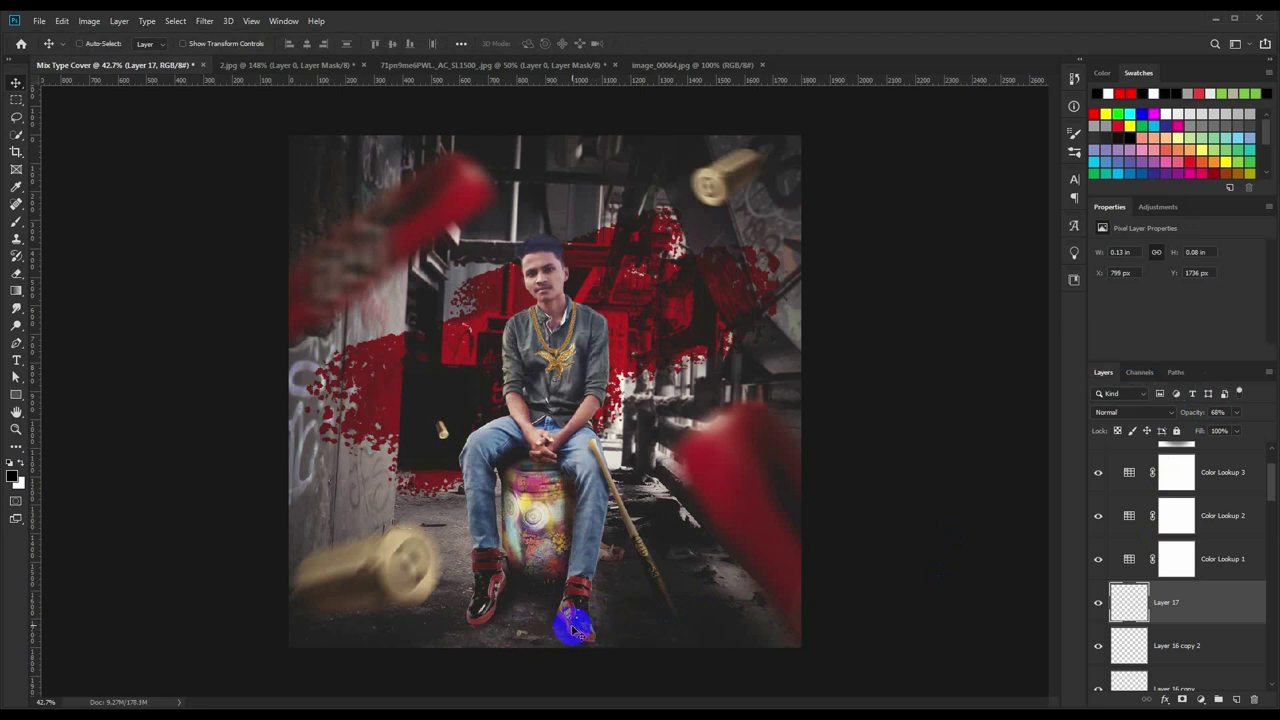
Above Exposure 1, fill new Layer 18 with a merged copy of the visible cover using Apply Image.
scroll(1214, 520, "up", 2)
left_click(1228, 468)
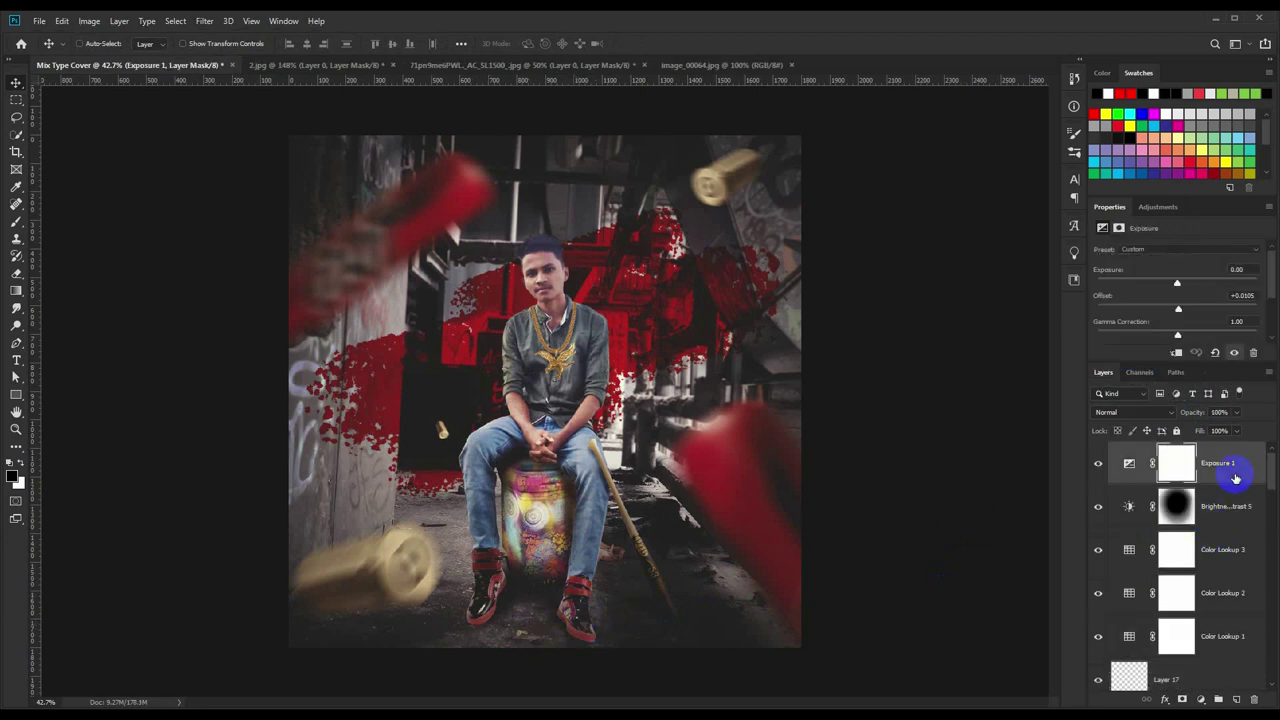
left_click(1253, 700)
left_click(90, 21)
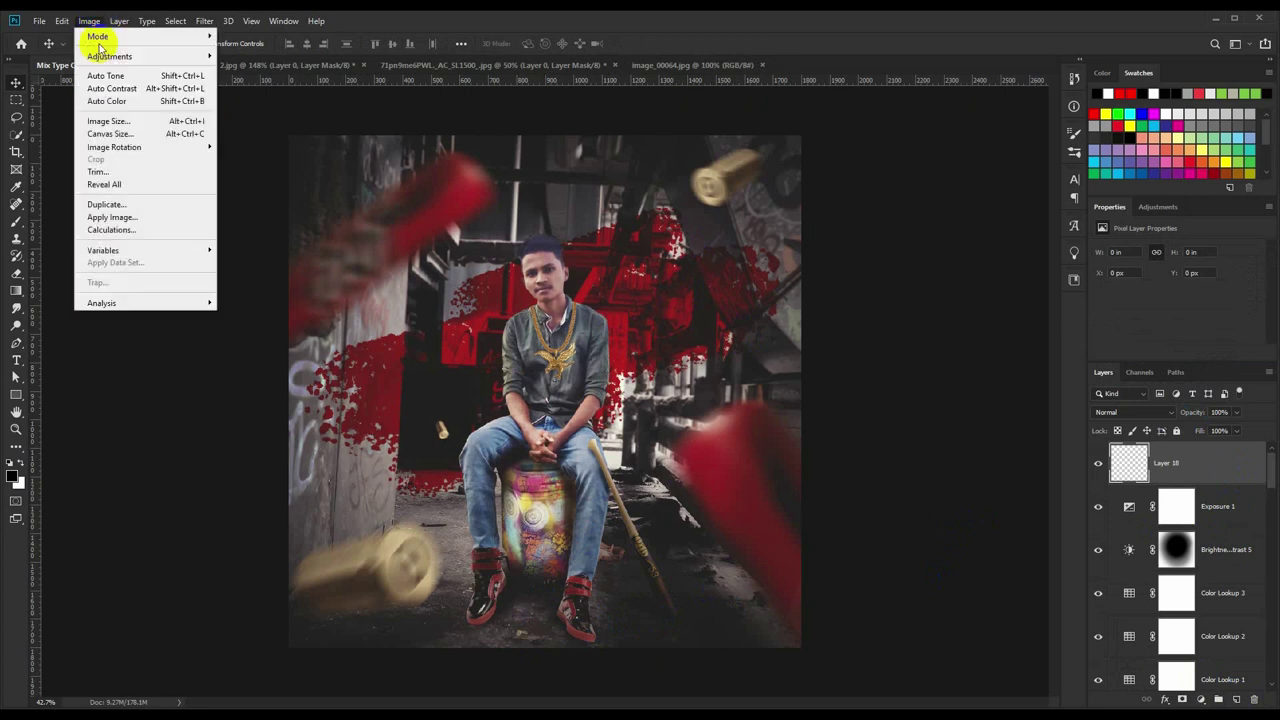
left_click(137, 217)
left_click(751, 201)
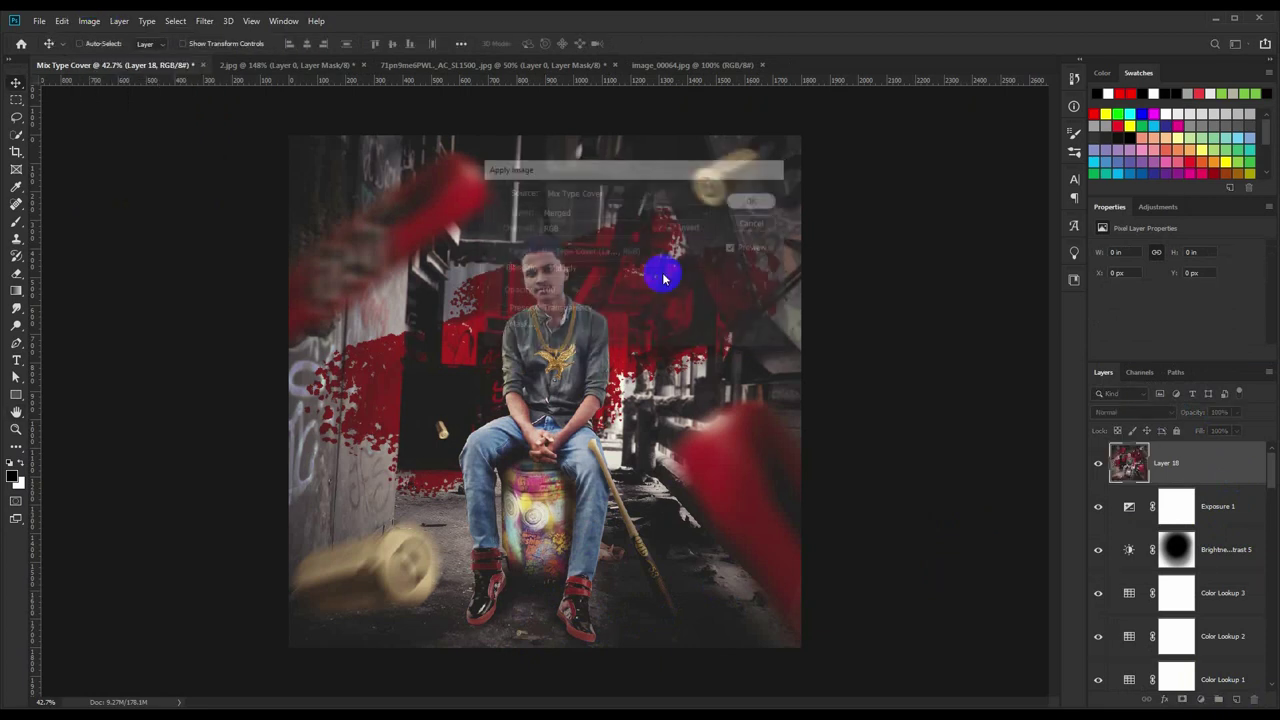
scroll(527, 482, "up", 1)
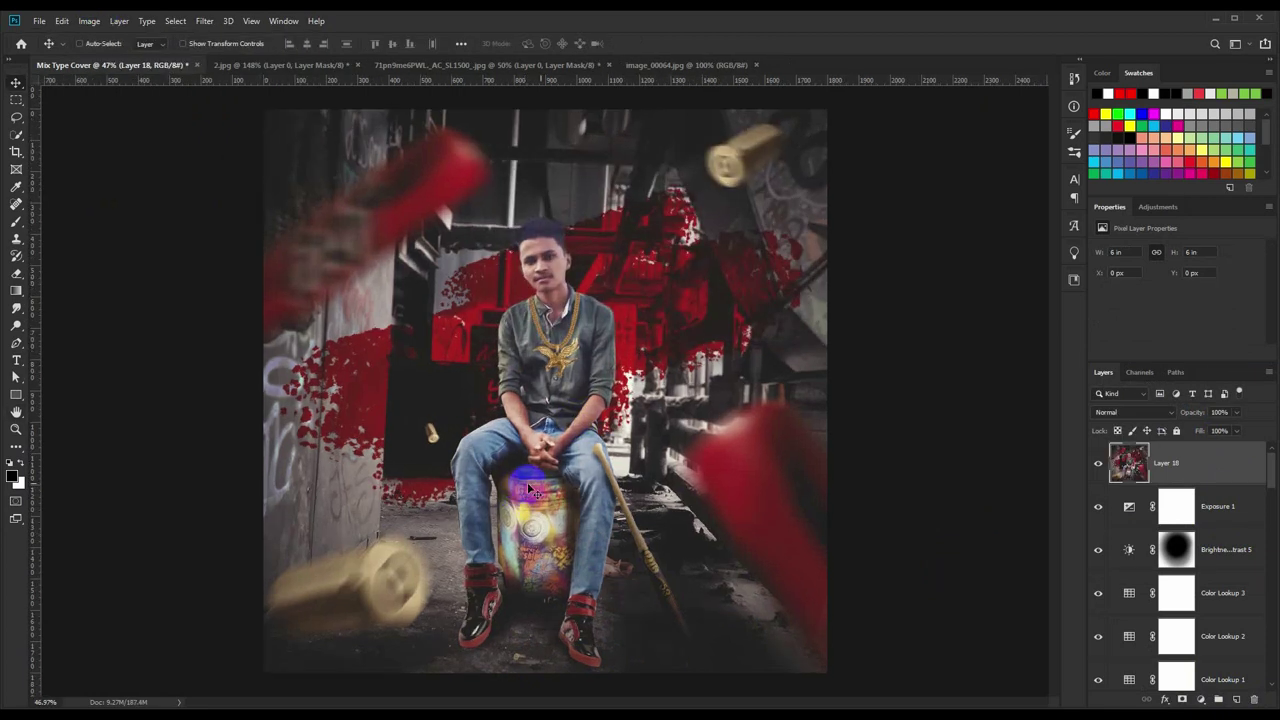
left_click(17, 362)
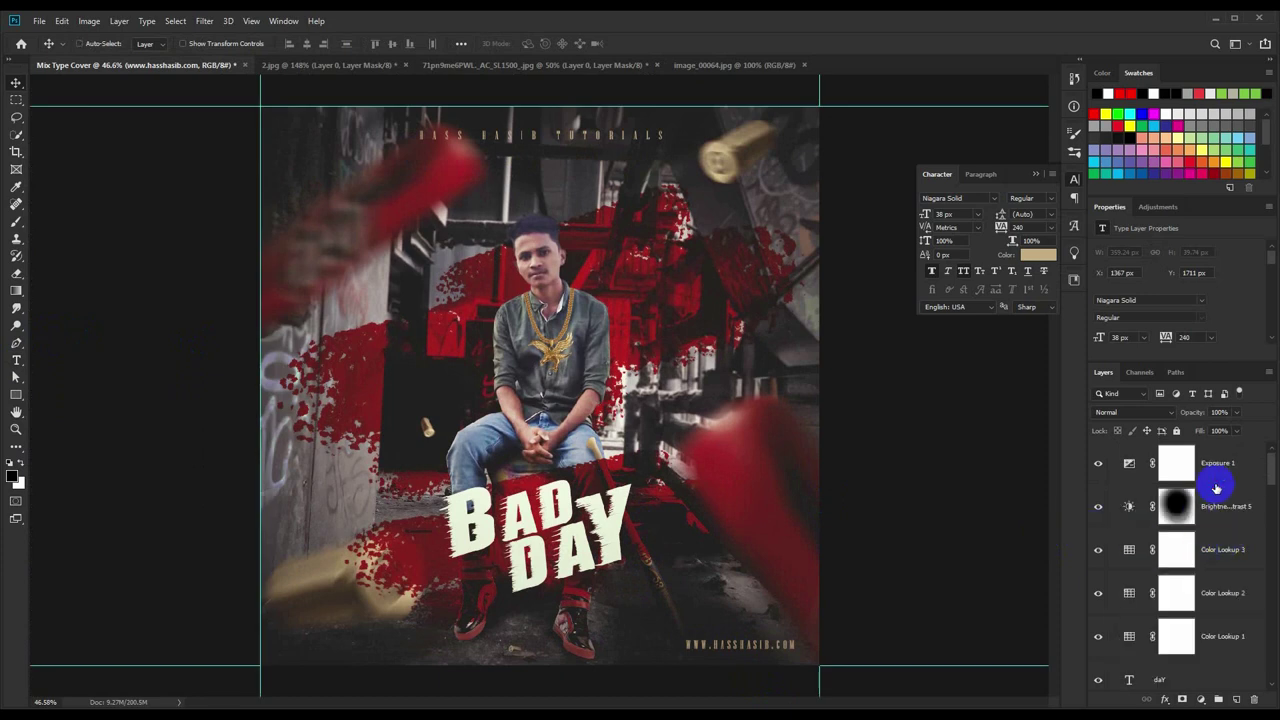
Above Exposure 1, stamp the titled cover into a new merged Layer 18 with Apply Image.
left_click(1216, 484)
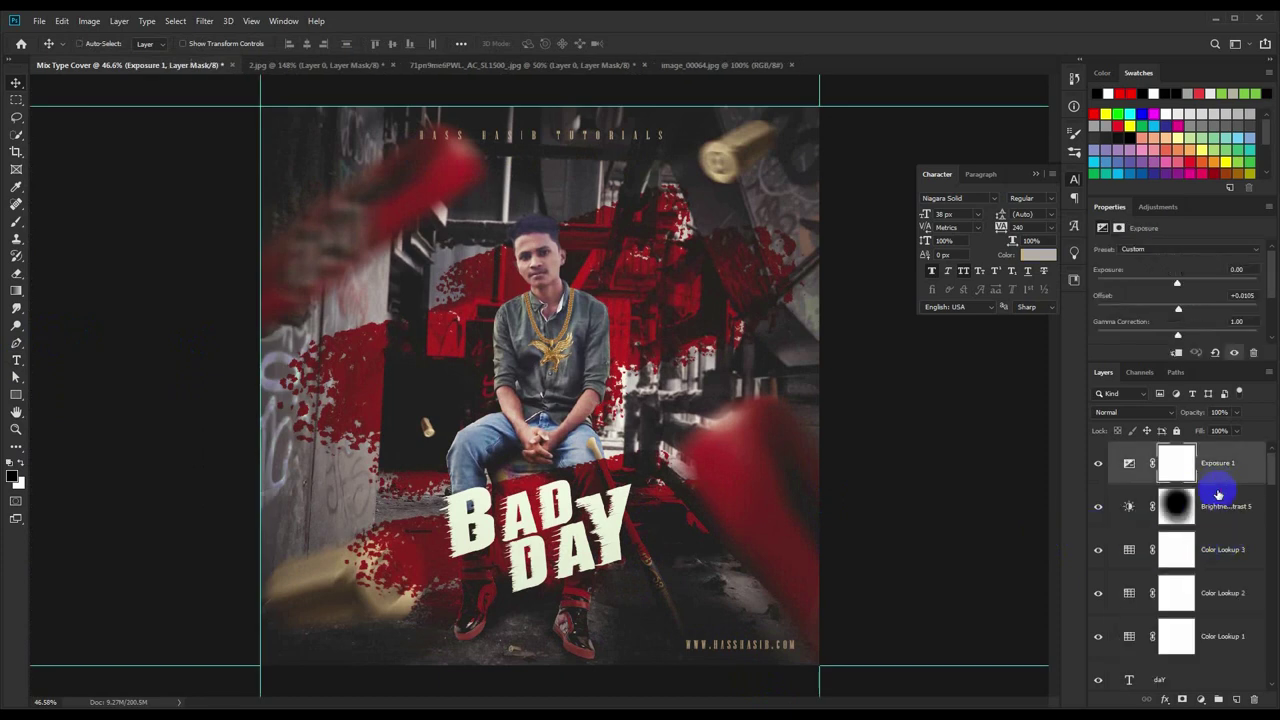
left_click(1236, 699)
left_click(88, 22)
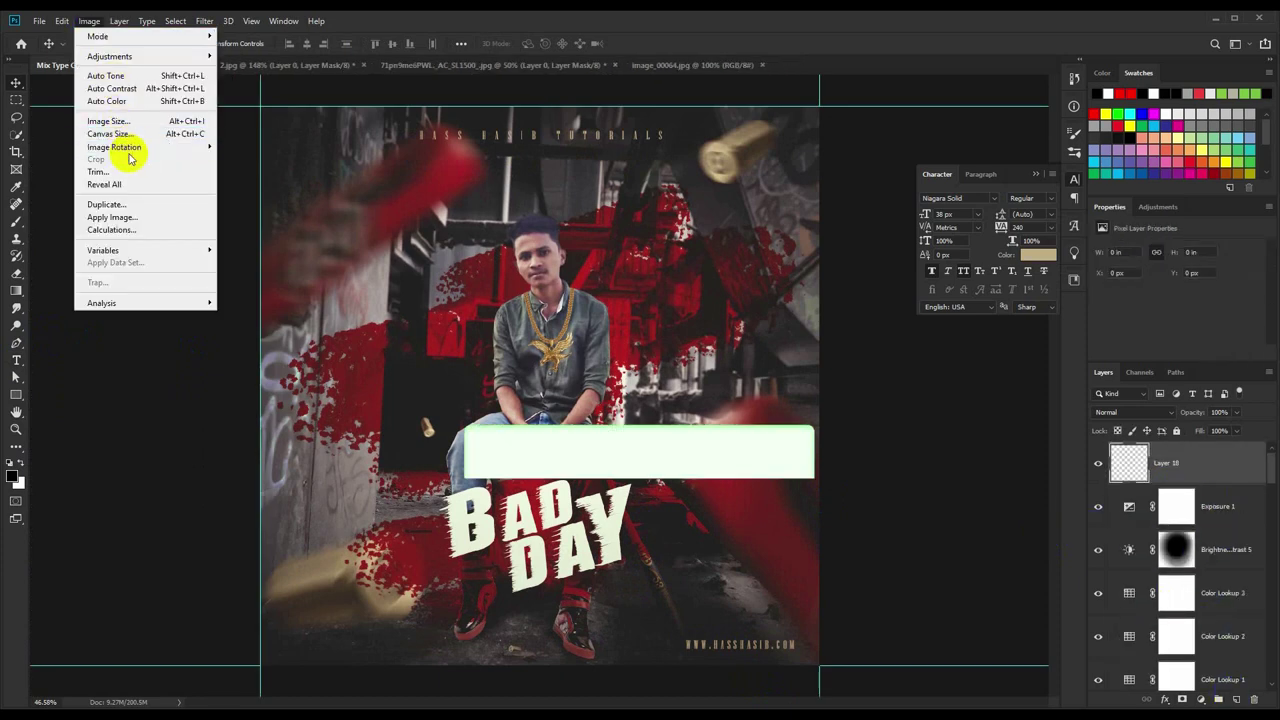
left_click(126, 211)
left_click(752, 201)
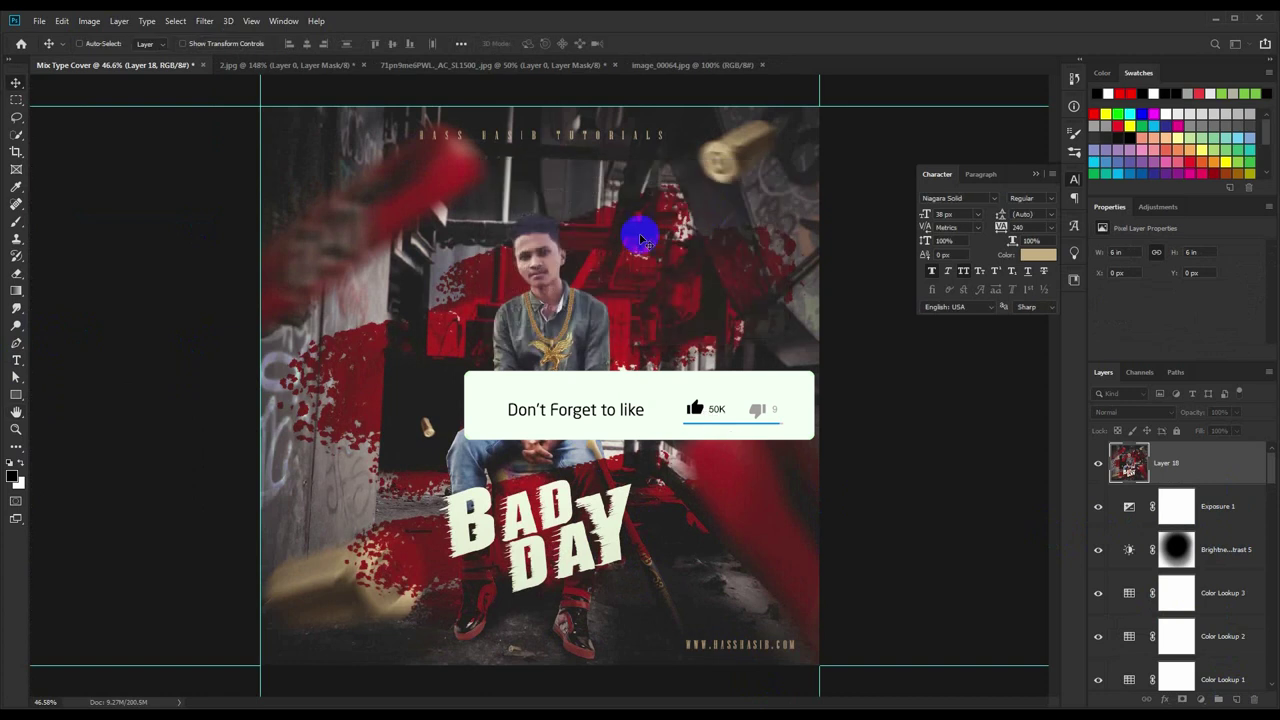
Save the document as Mix Type Cover.psd.
key("v")
key("ctrl+shift+s")
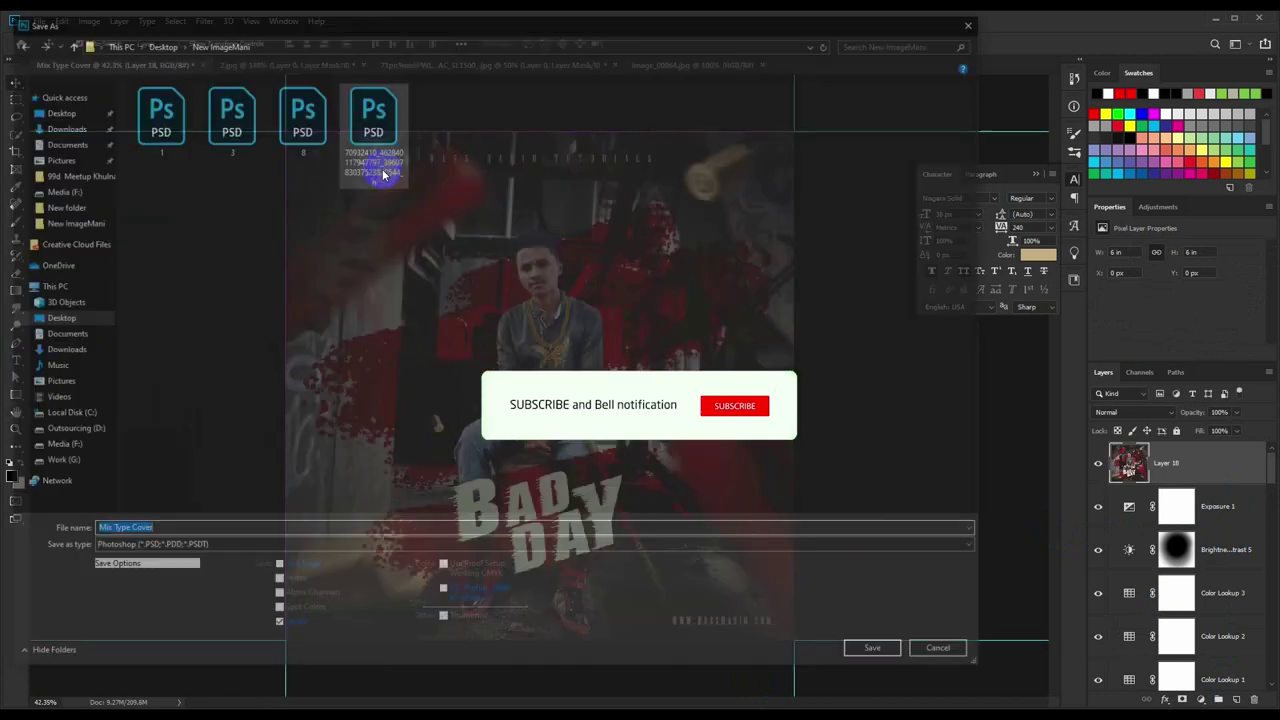
left_click(880, 651)
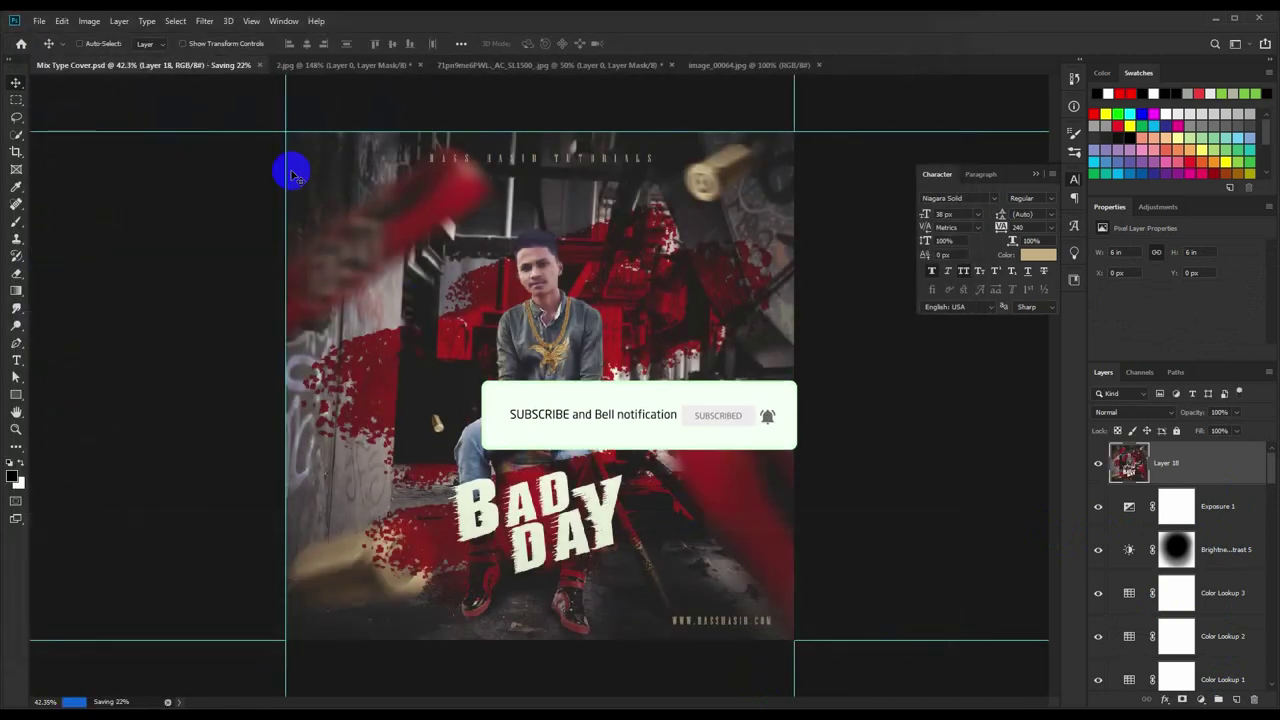
left_click(205, 21)
In Camera Raw, raise texture, clarity, contrast and whites, and adjust vibrance.
left_click(230, 100)
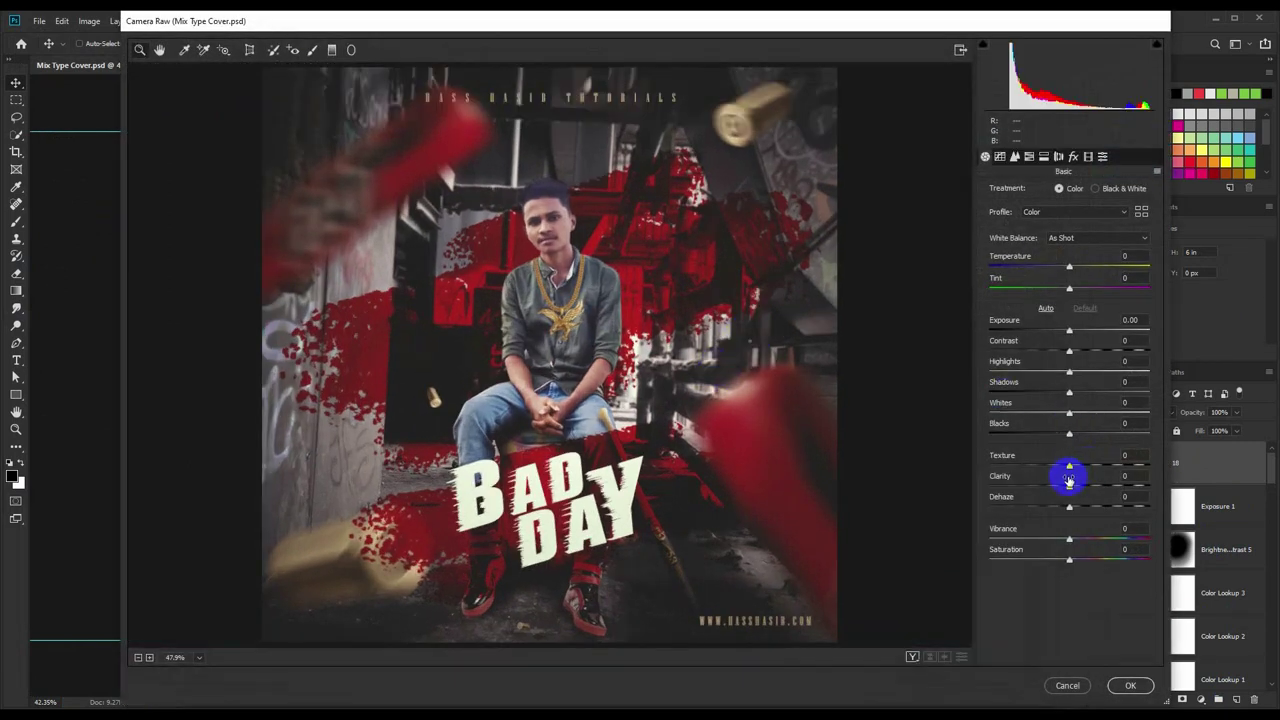
mouse_move(1071, 469)
left_mouse_down()
mouse_move(1086, 469)
mouse_move(1086, 506)
mouse_move(1104, 506)
left_mouse_up()
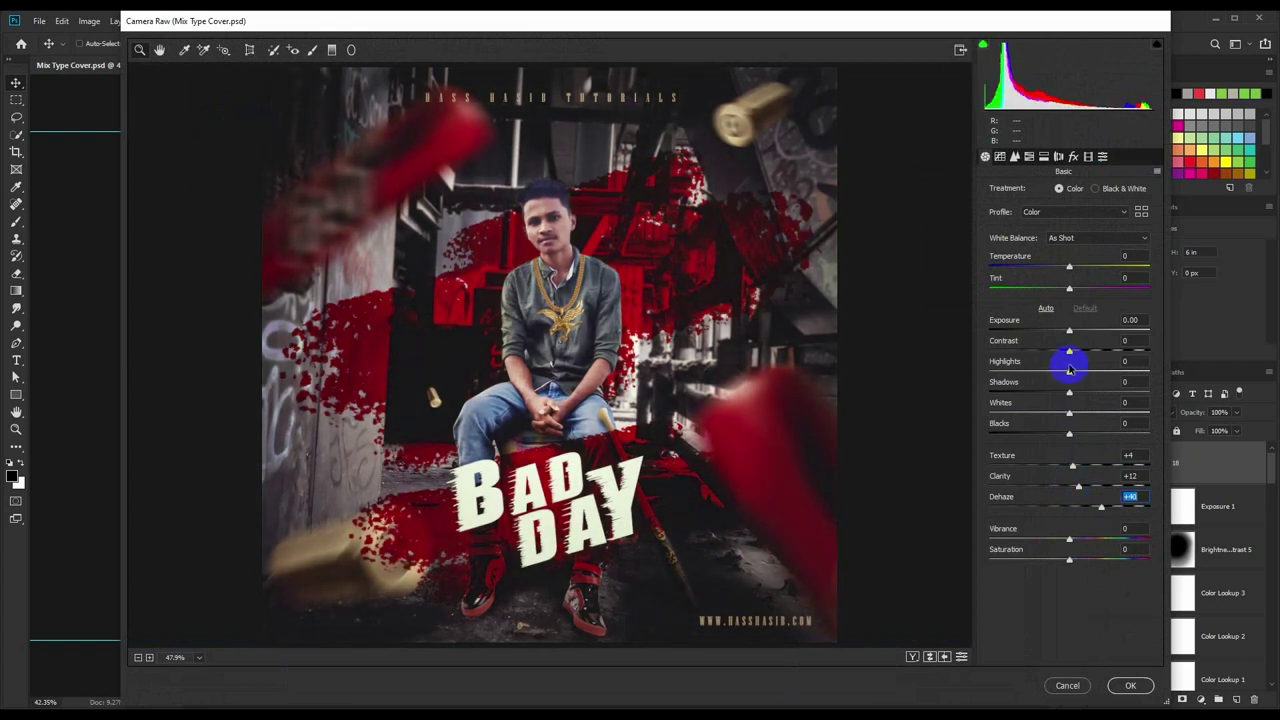
left_click_drag(1069, 351, 1079, 352)
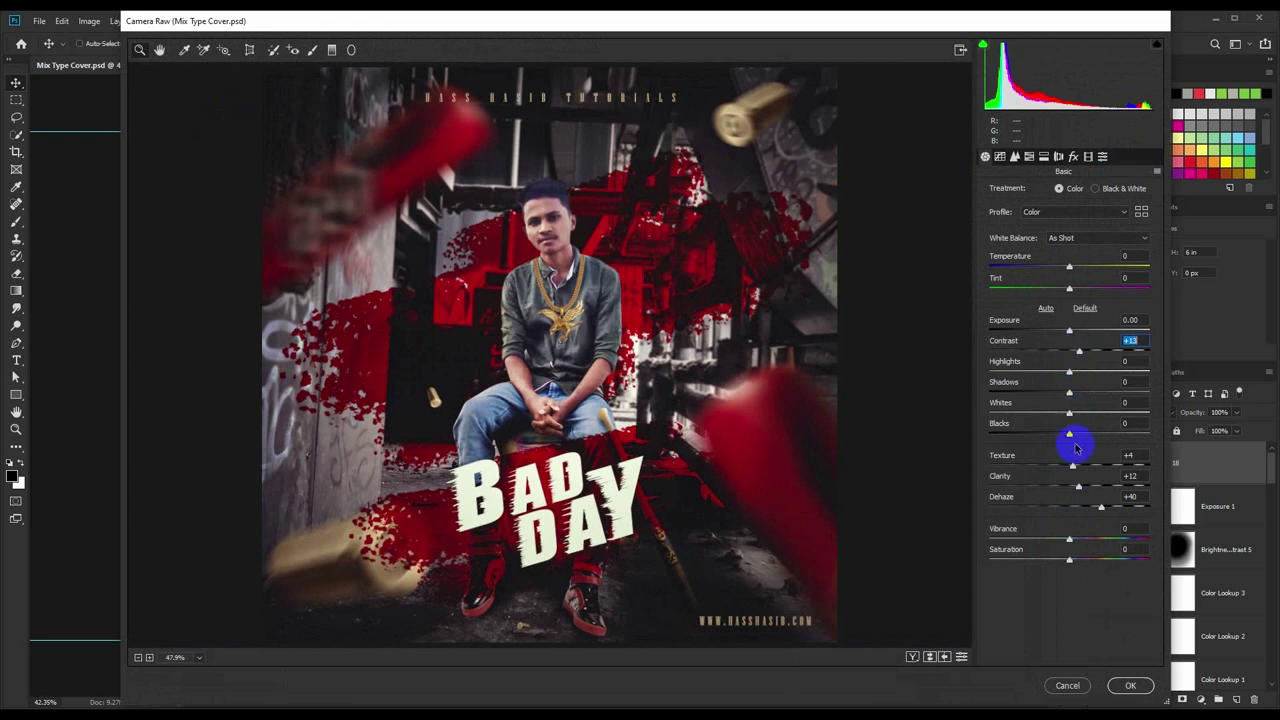
mouse_move(1069, 414)
left_mouse_down()
mouse_move(1115, 410)
mouse_move(1092, 410)
mouse_move(1049, 367)
mouse_move(1012, 370)
mouse_move(1057, 366)
mouse_move(1020, 367)
left_mouse_up()
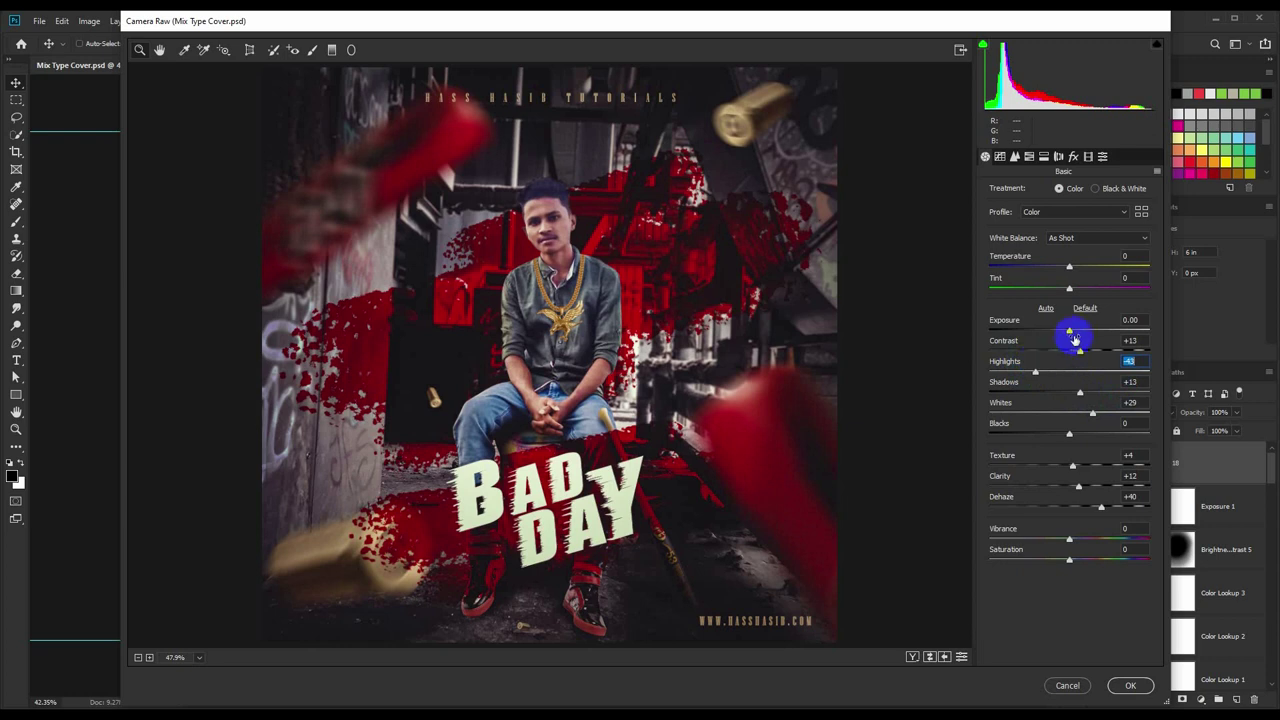
mouse_move(1070, 540)
left_mouse_down()
mouse_move(1057, 534)
mouse_move(1094, 530)
mouse_move(1065, 536)
left_mouse_up()
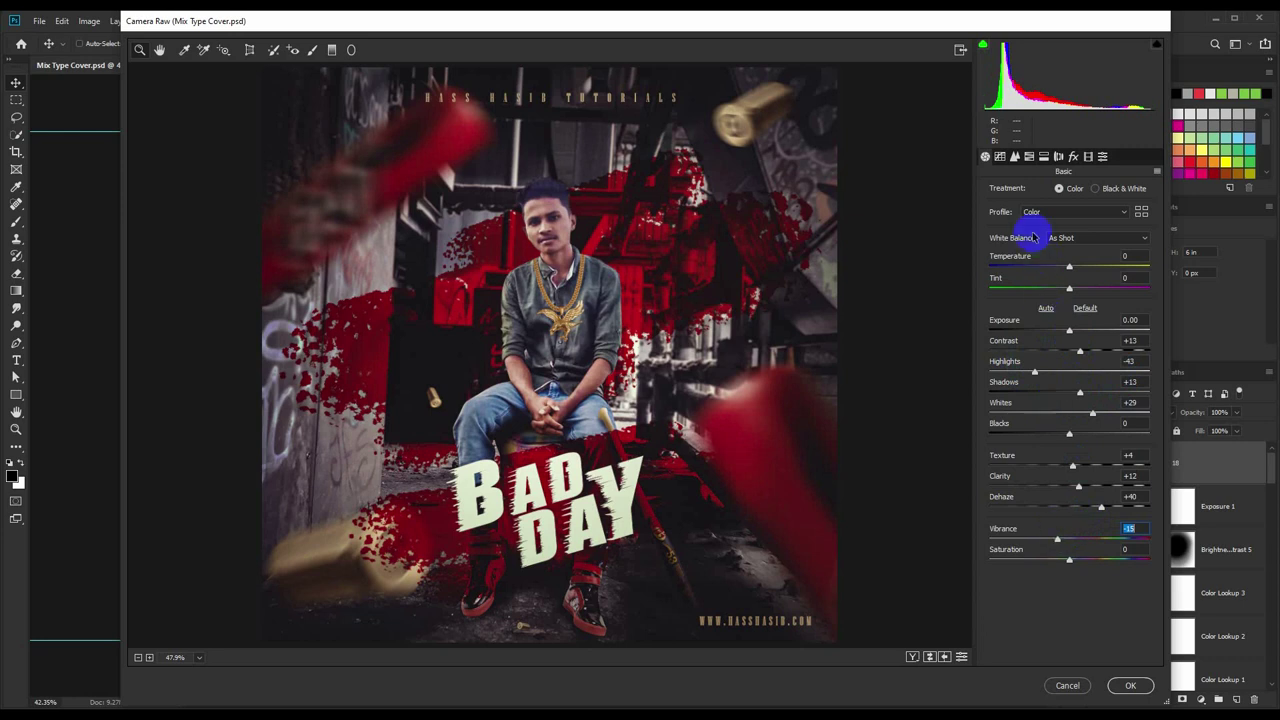
Add sharpening (Amount 19, Detail 54), a dark edge vignette and lifted curve blacks, then apply.
left_click(1014, 156)
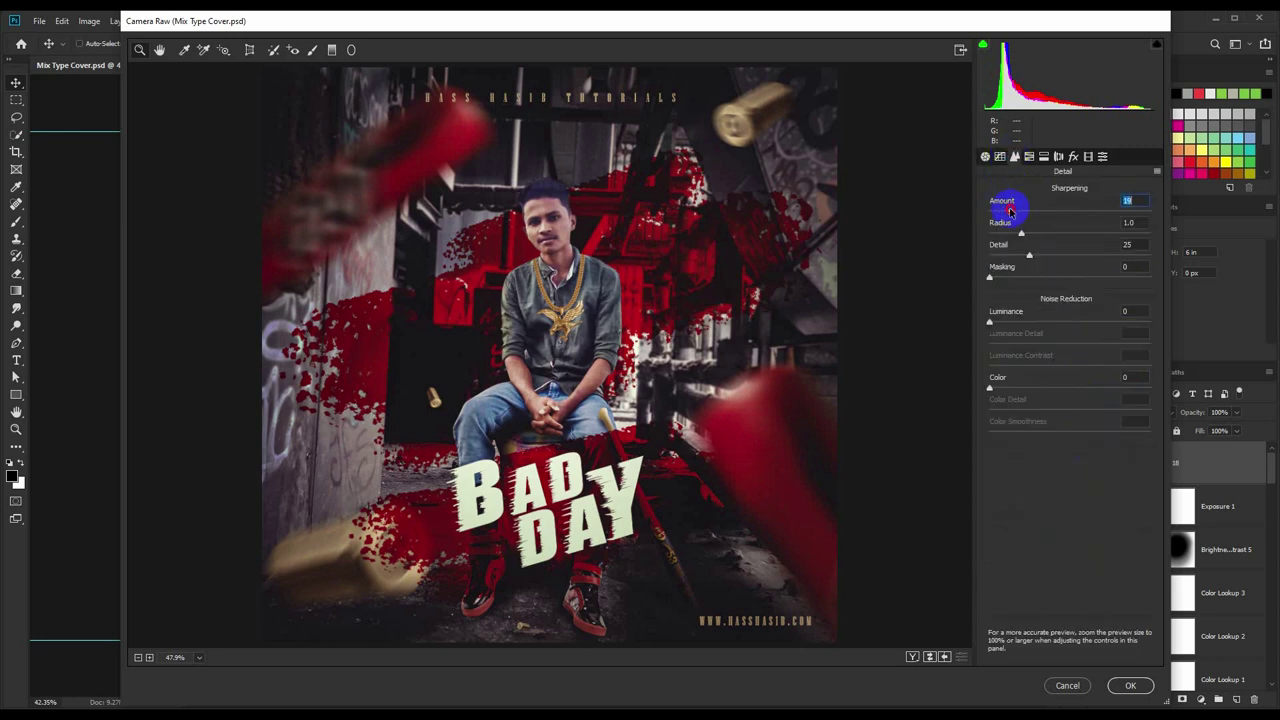
left_click(1073, 156)
left_click_drag(1069, 329, 1040, 328)
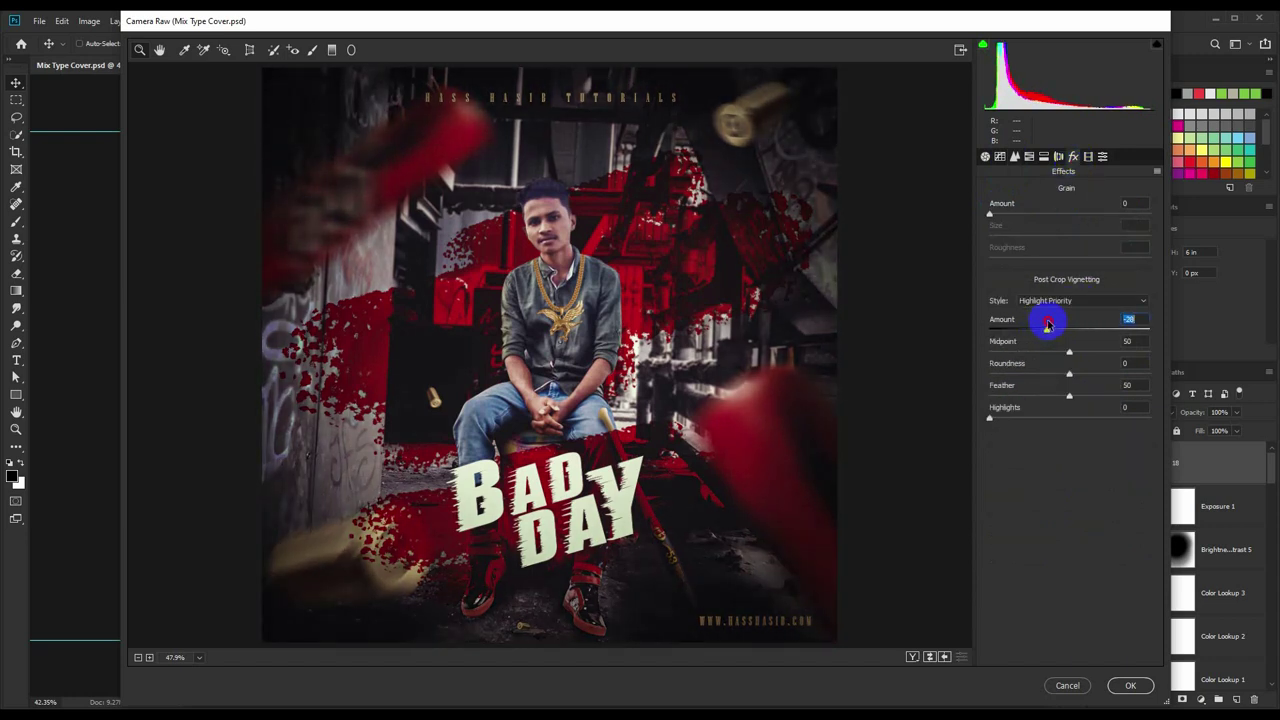
left_click(1102, 156)
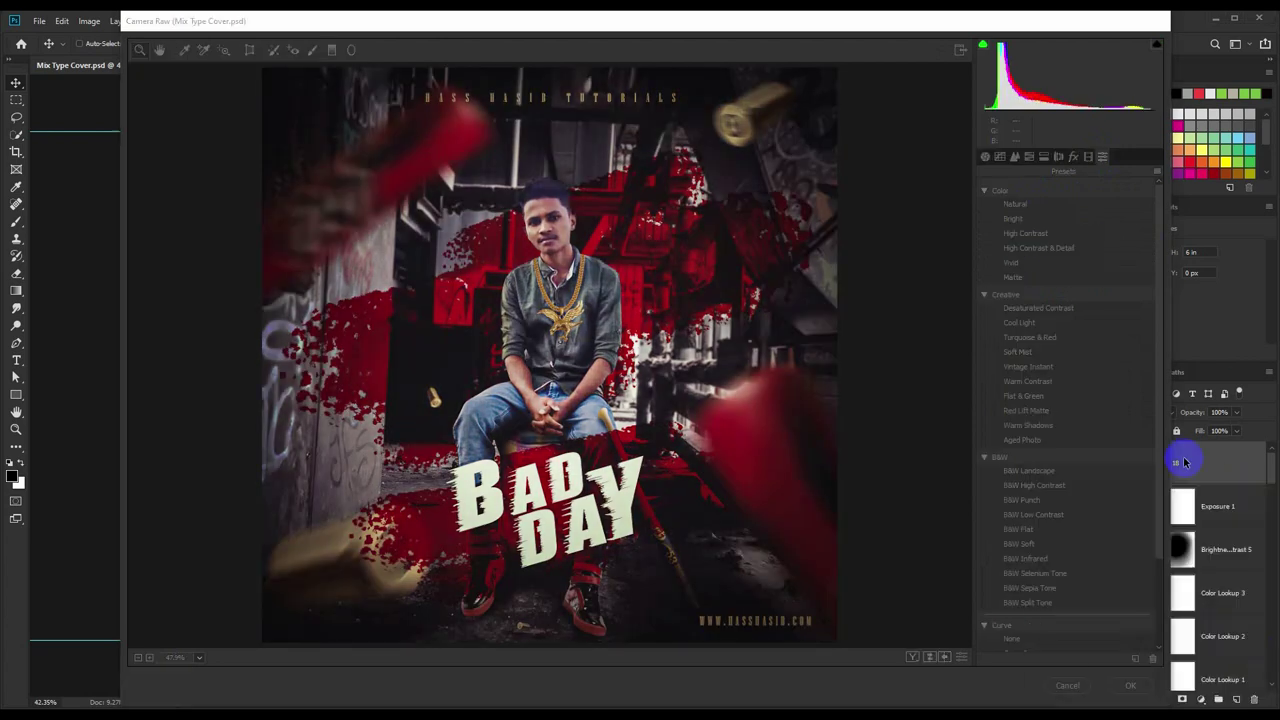
left_click(985, 157)
left_click_drag(1154, 253, 1143, 256)
left_click_drag(985, 422, 1000, 428)
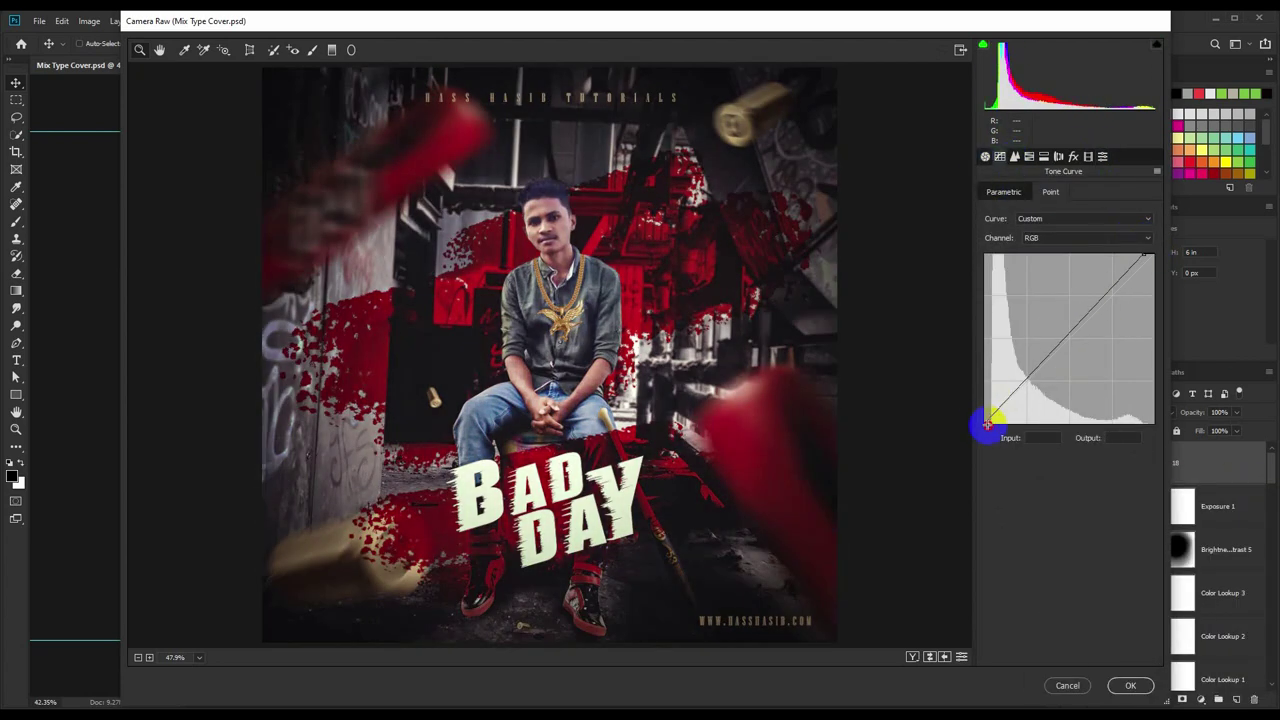
left_click(1130, 685)
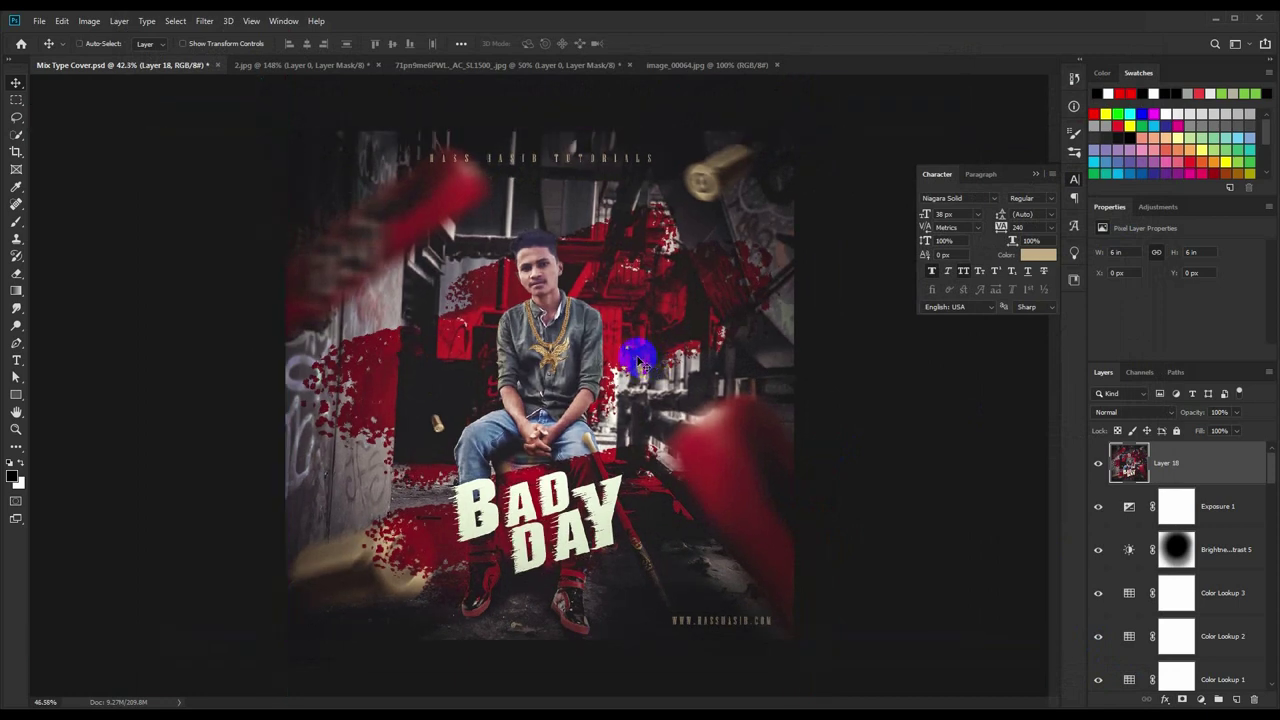
Make the pasteboard light grey and close the Character panel.
right_click(849, 334)
left_click(893, 390)
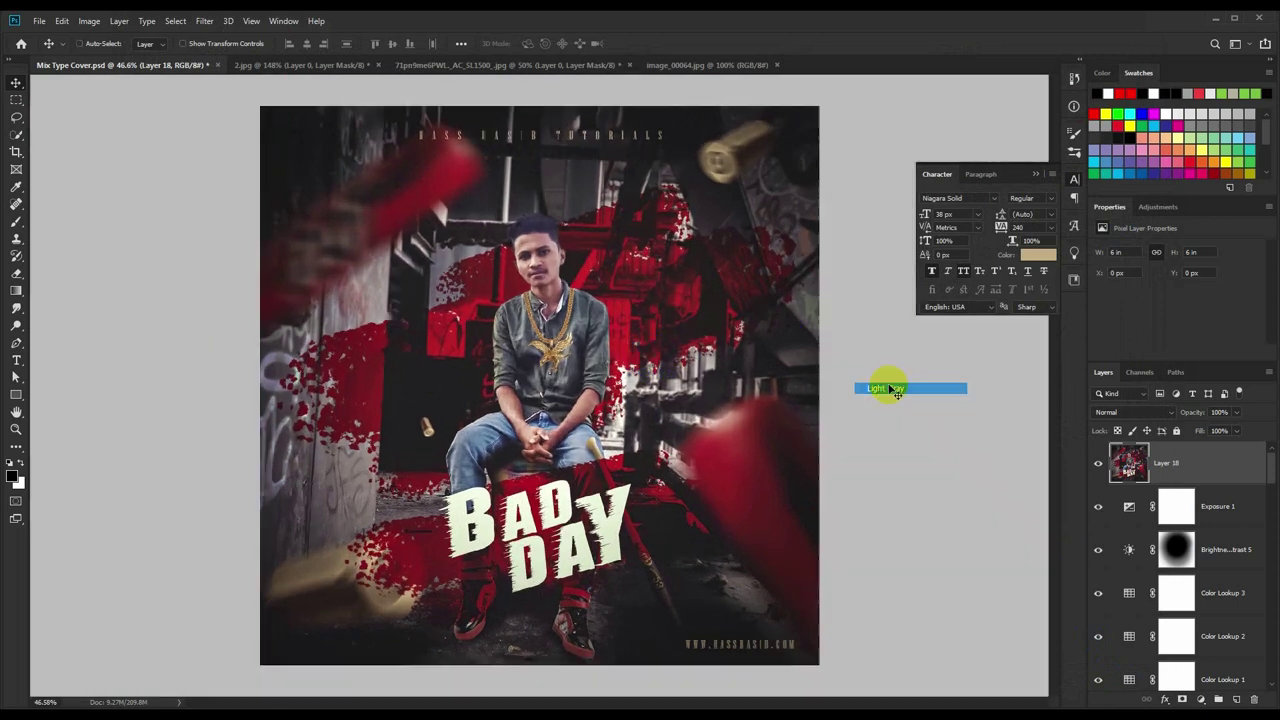
scroll(733, 357, "down", 1)
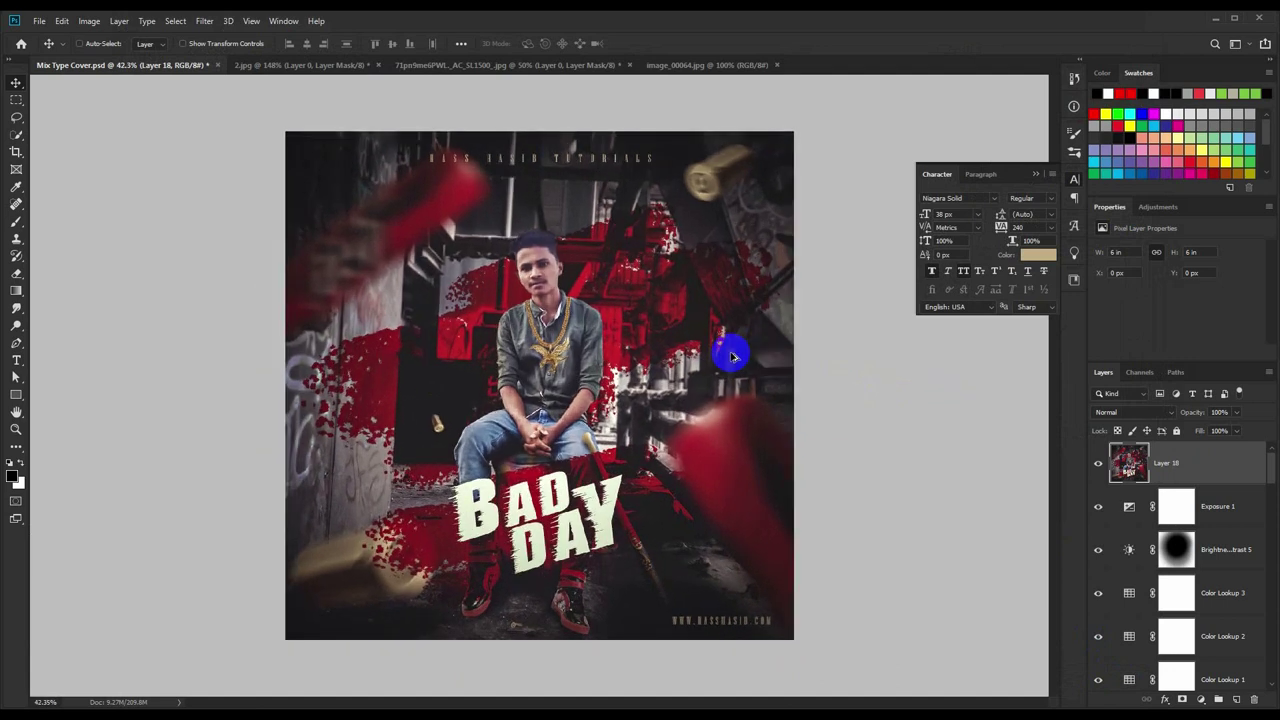
left_click(1033, 175)
scroll(736, 287, "up", 1)
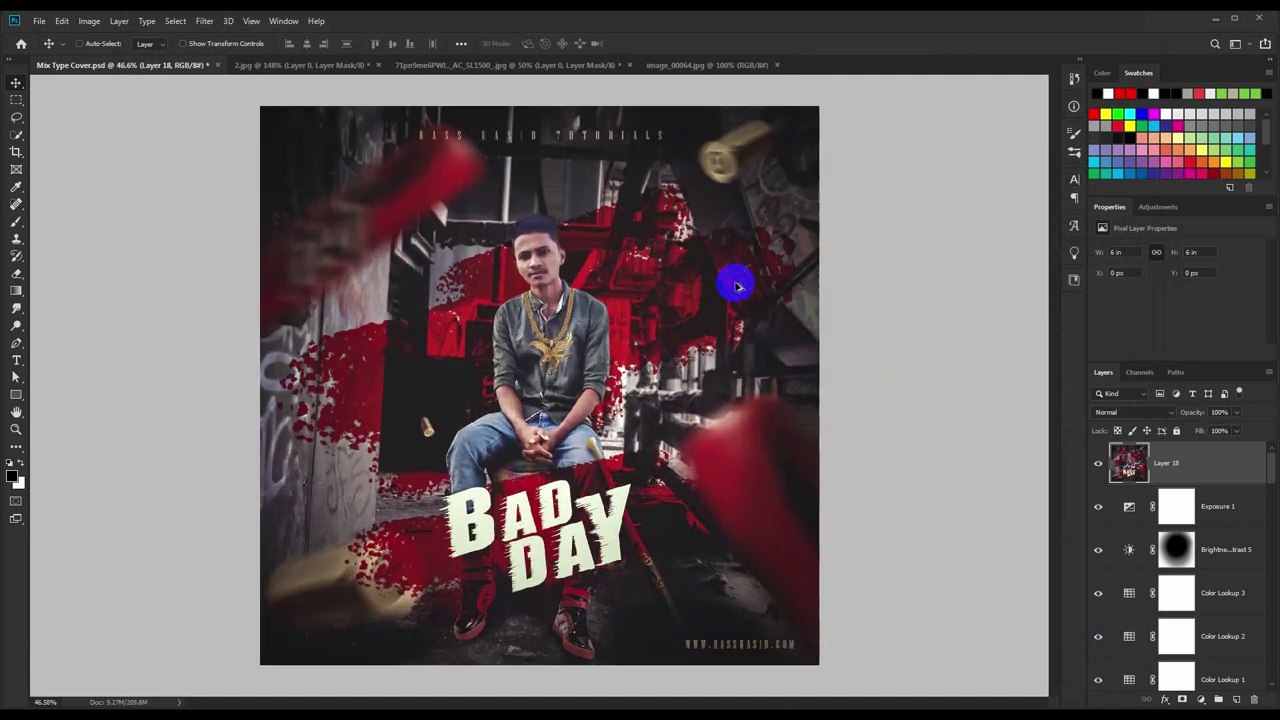
Close 2.jpg, the reference image and image_00064 without saving, then save the cover.
left_click(252, 67)
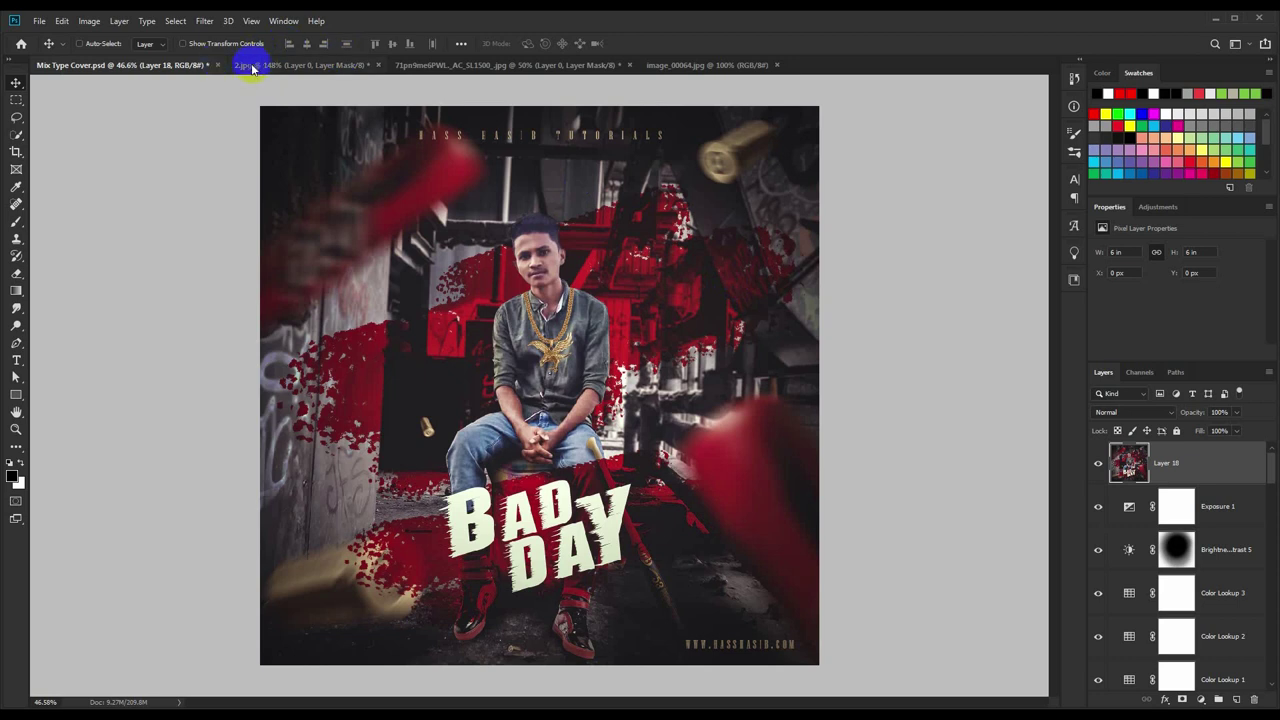
left_click(378, 65)
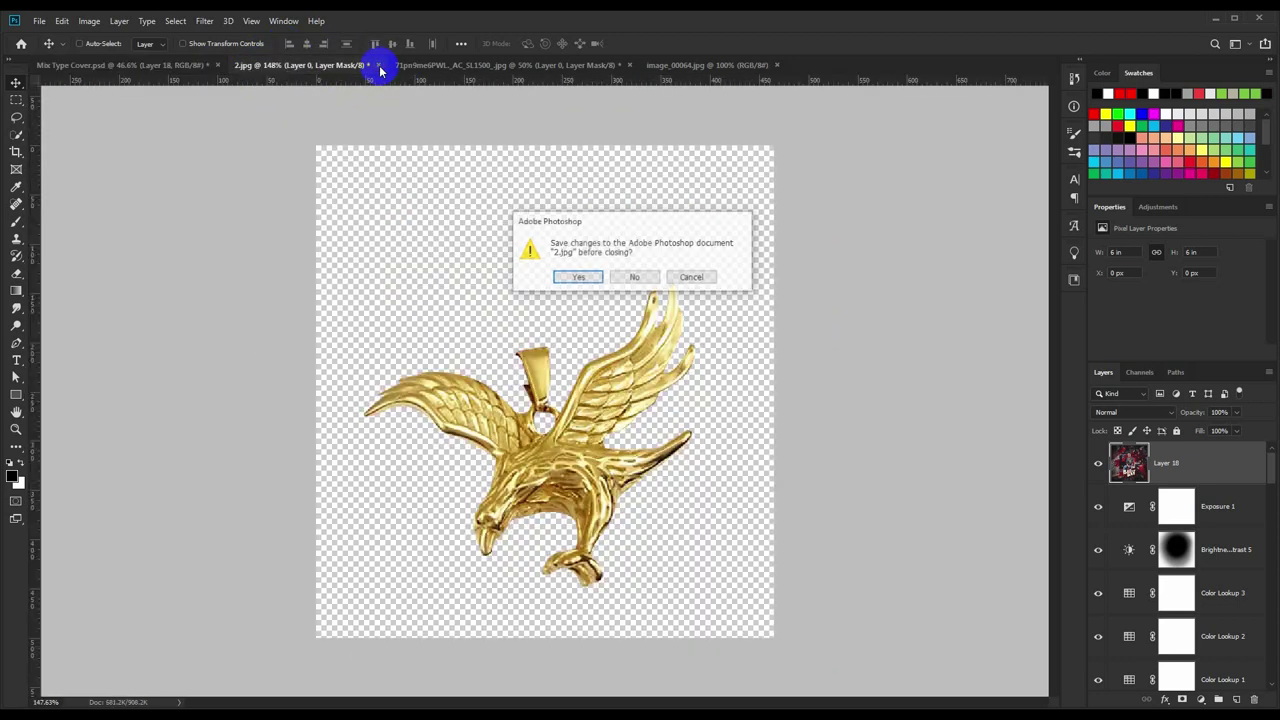
left_click(634, 277)
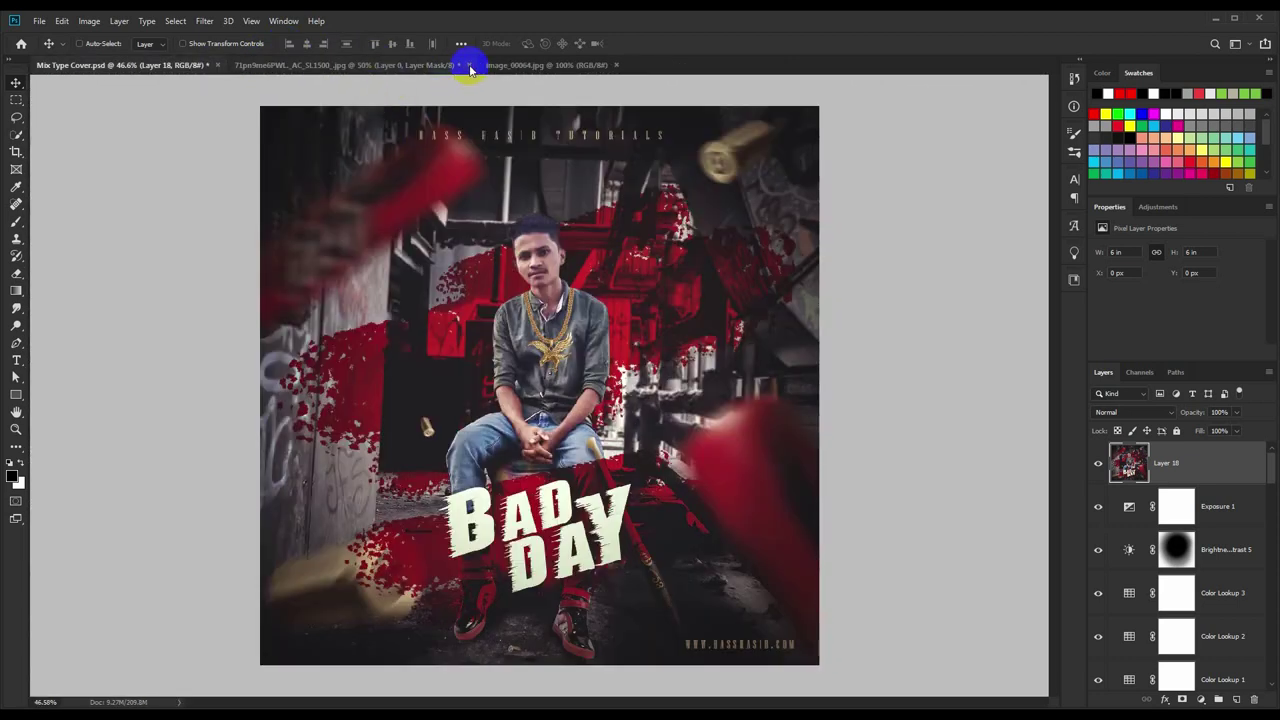
left_click(470, 65)
left_click(645, 277)
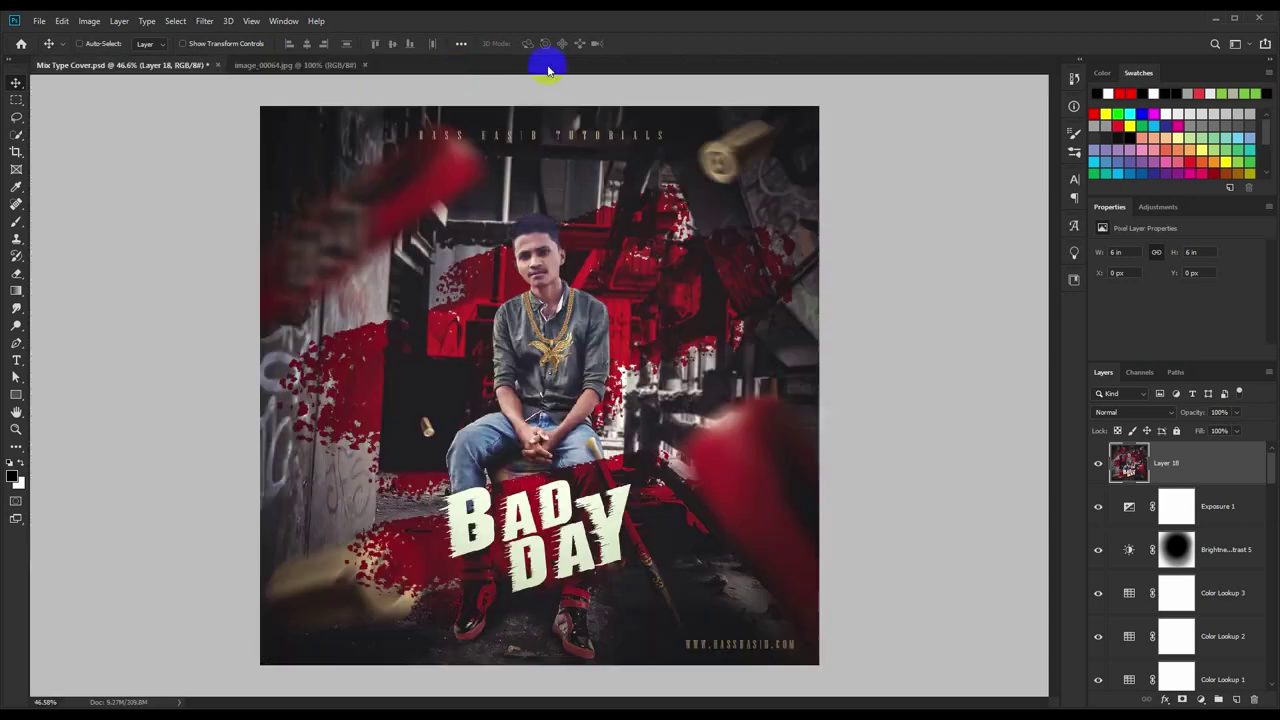
left_click(370, 65)
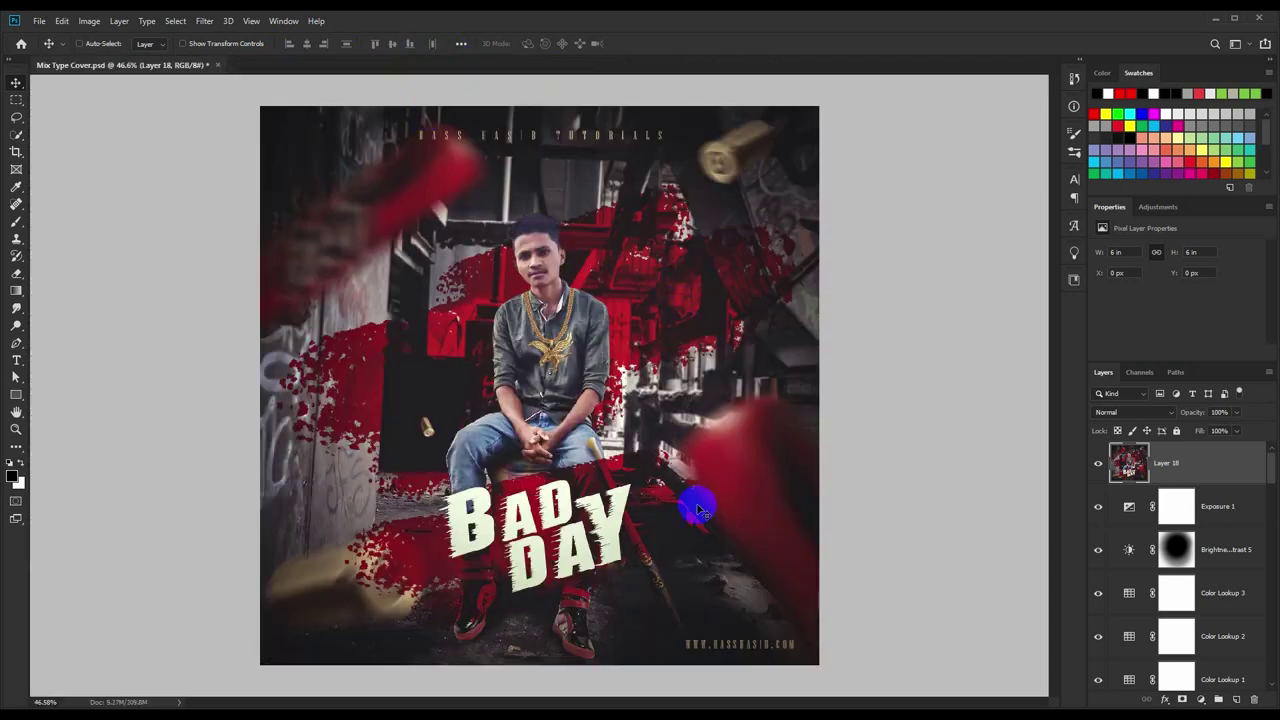
key("ctrl+s")
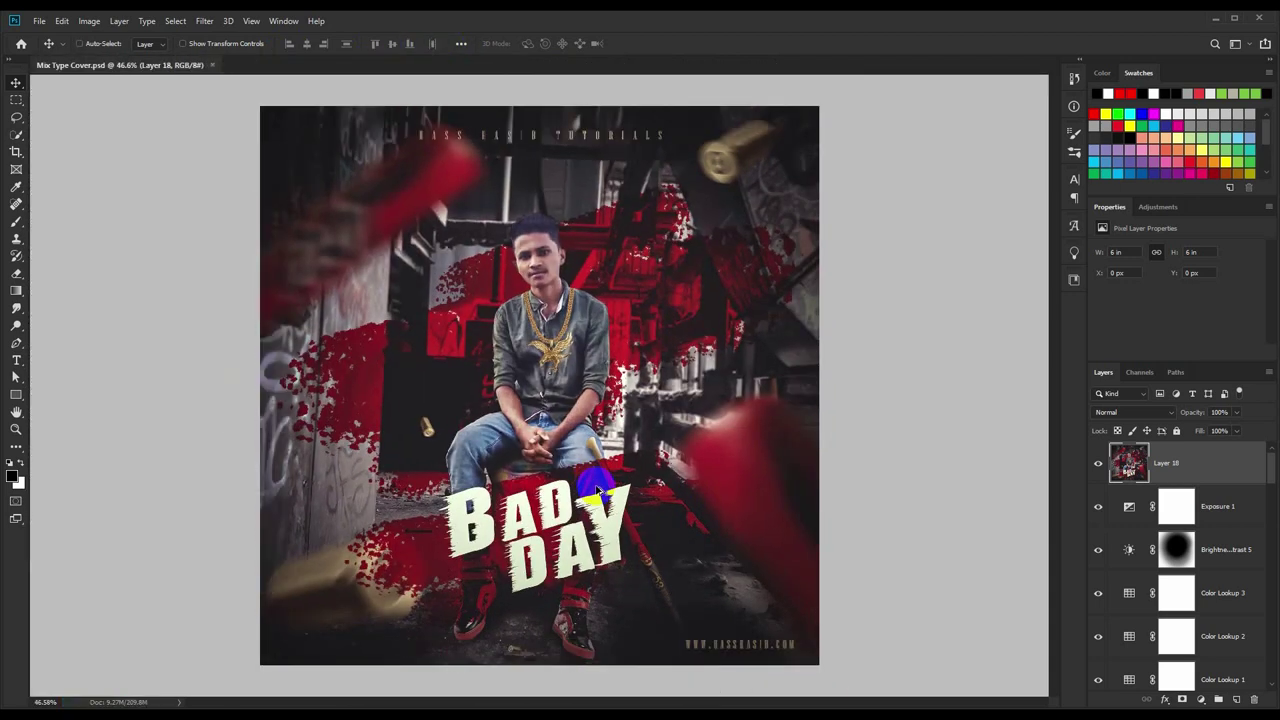